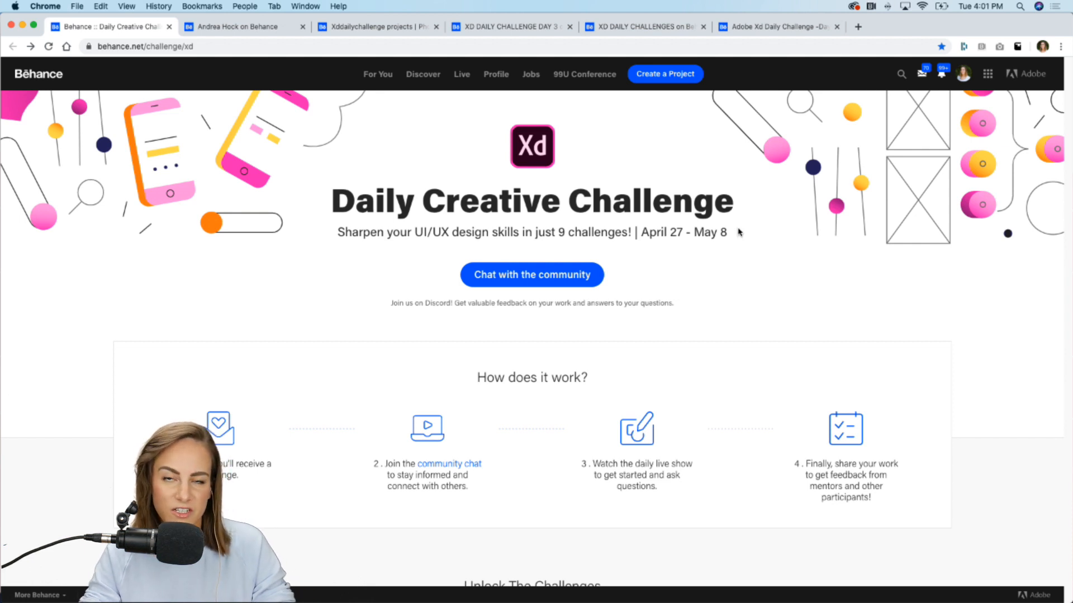
Open the starter files of the May 5 Auto-Animate challenge and download the Challenge 6 folder from Dropbox
{"action": "scroll", "coordinate": [738, 232], "scroll_direction": "down", "scroll_amount": 7}
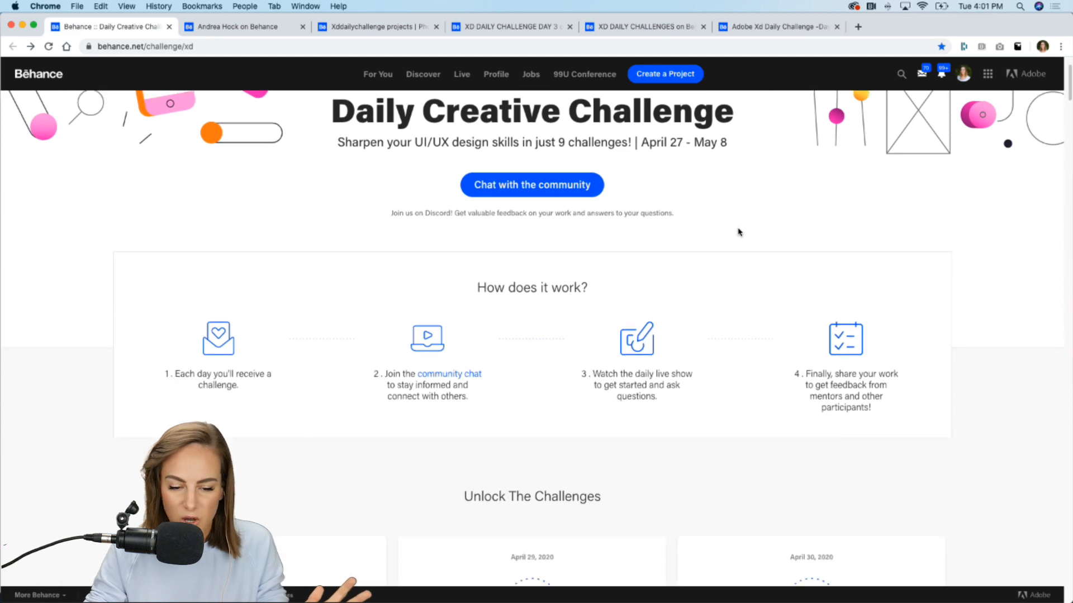
{"action": "scroll", "coordinate": [668, 387], "scroll_direction": "down", "scroll_amount": 6}
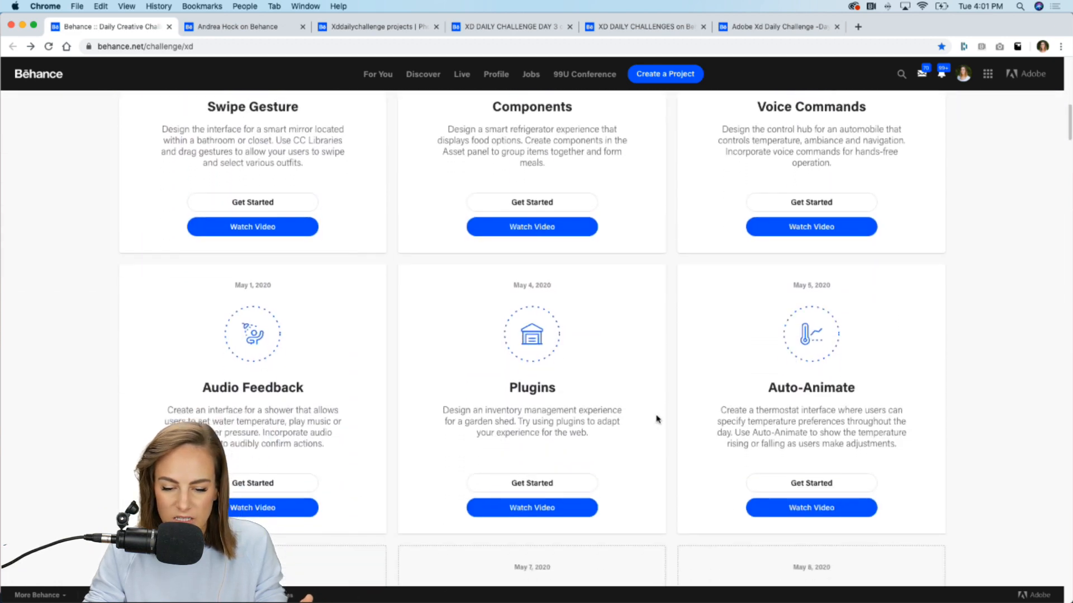
{"action": "scroll", "coordinate": [657, 419], "scroll_direction": "up", "scroll_amount": 1}
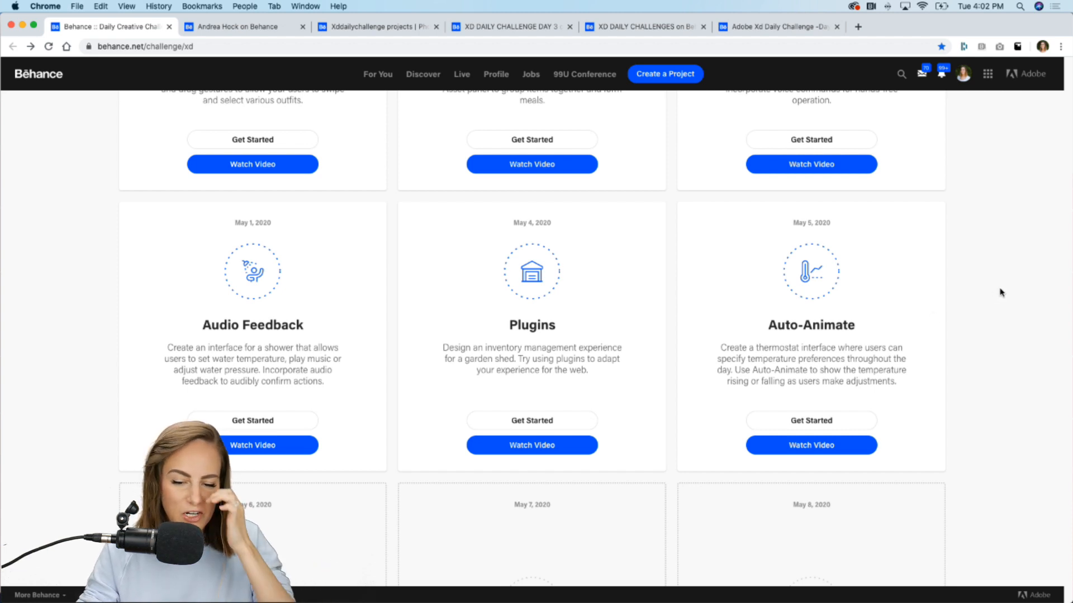
{"action": "scroll", "coordinate": [1000, 293], "scroll_direction": "up", "scroll_amount": 2}
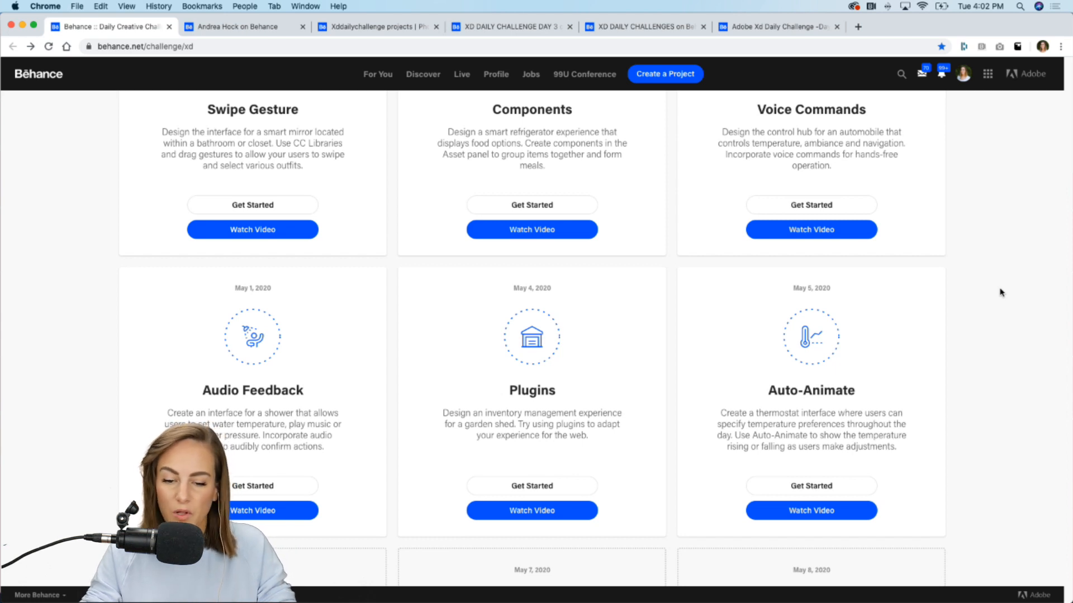
{"action": "left_click", "coordinate": [843, 488]}
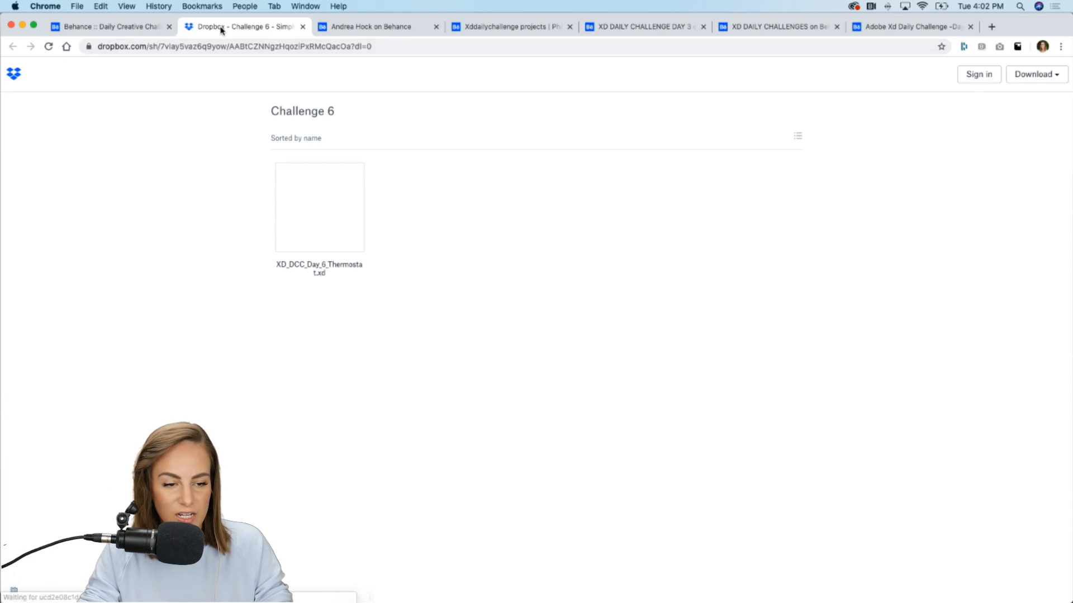
{"action": "left_click", "coordinate": [1053, 78]}
{"action": "left_click", "coordinate": [1003, 102]}
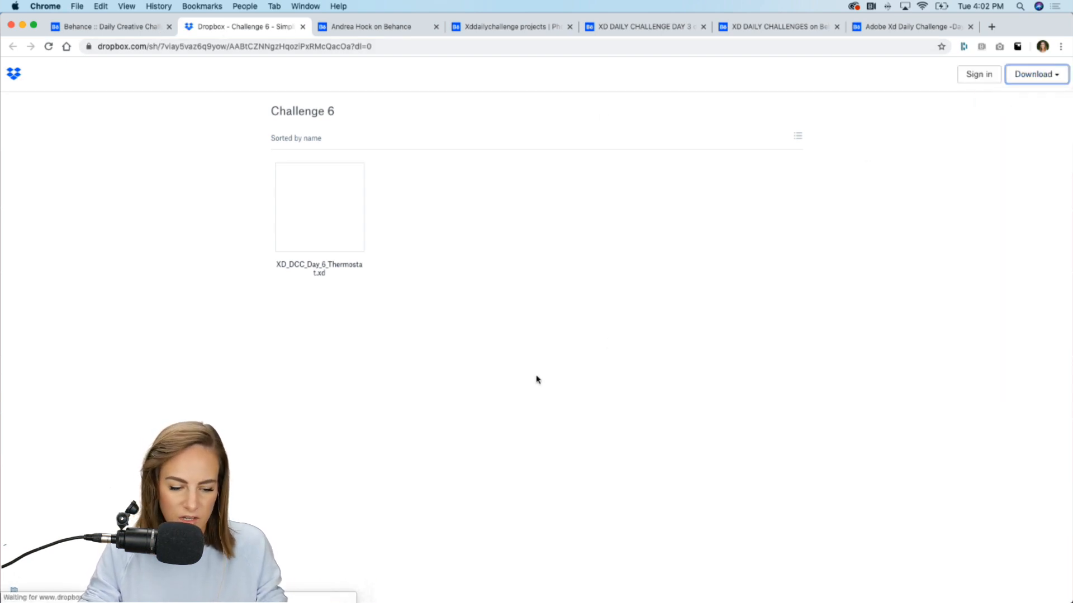
Switch to Adobe XD and look over the XD_DCC_Day_6_Thermostat starter file
{"action": "left_click", "coordinate": [659, 584]}
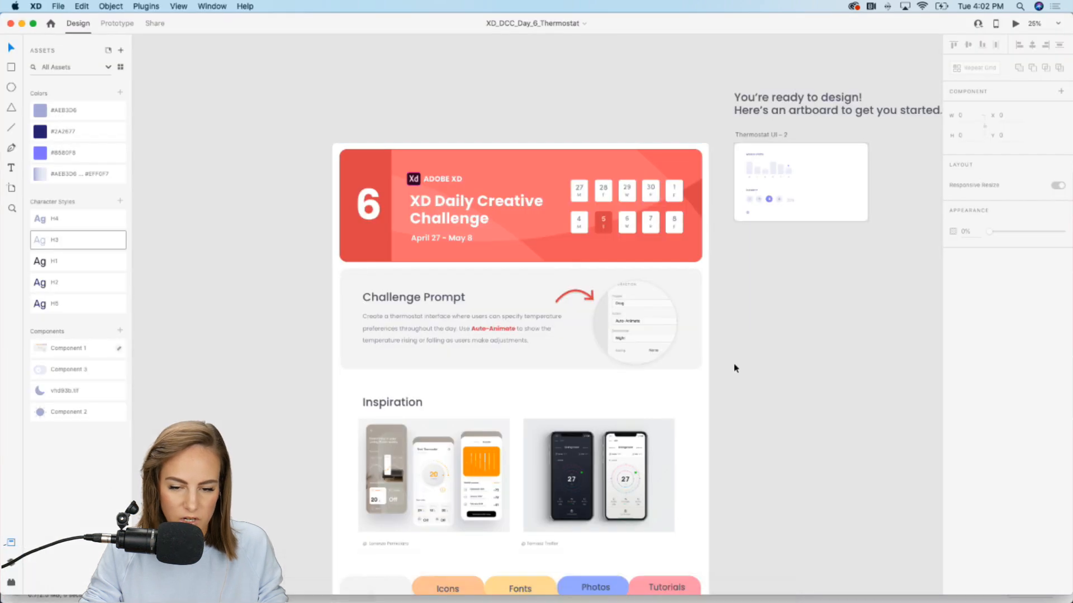
{"action": "scroll", "coordinate": [733, 367], "scroll_direction": "down", "scroll_amount": 3}
{"action": "mouse_move", "coordinate": [504, 585]}
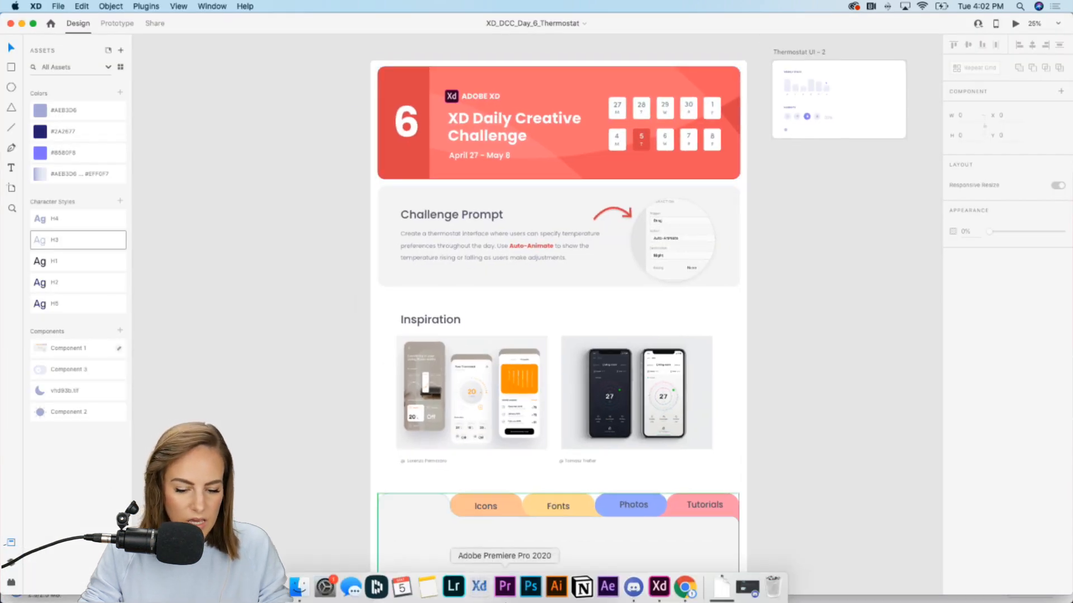
Switch back to Chrome, return to the Behance challenge page and dismiss the download bar
{"action": "left_click", "coordinate": [685, 586]}
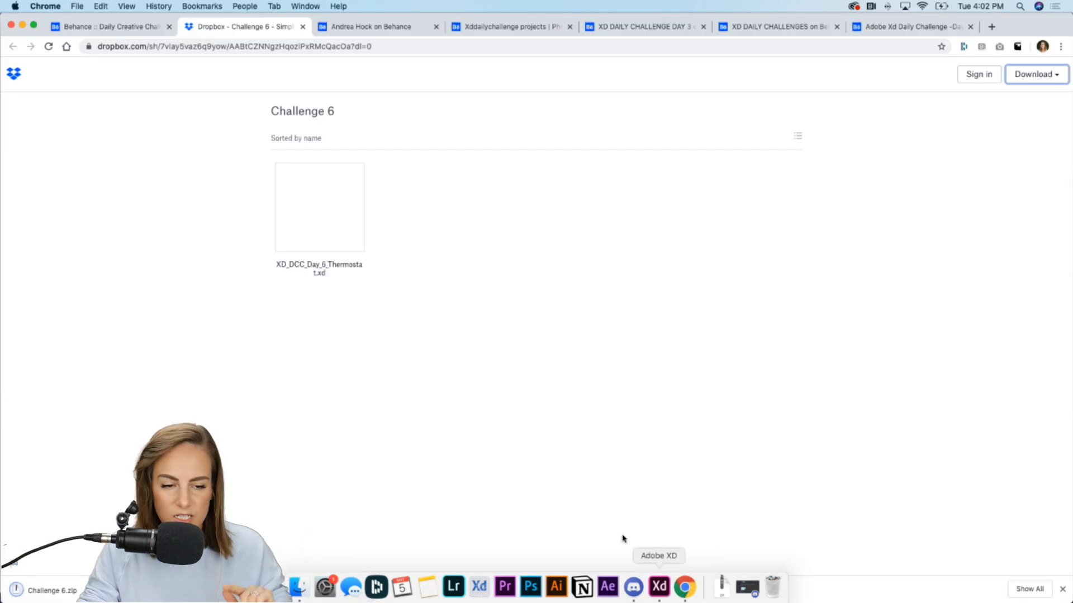
{"action": "left_click", "coordinate": [134, 26]}
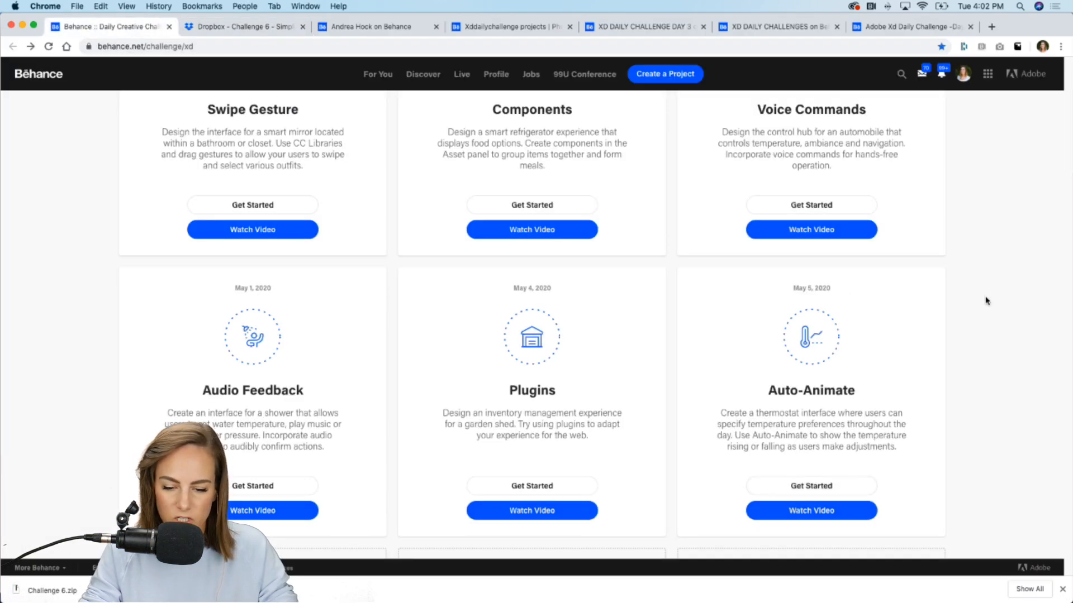
{"action": "scroll", "coordinate": [986, 301], "scroll_direction": "down", "scroll_amount": 1}
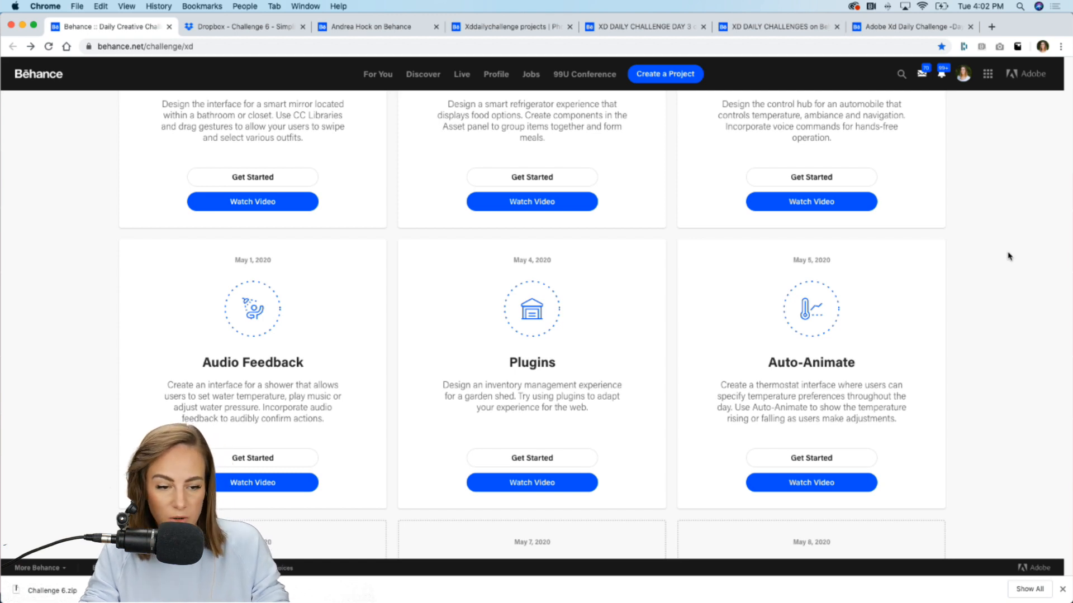
{"action": "left_click", "coordinate": [1062, 589]}
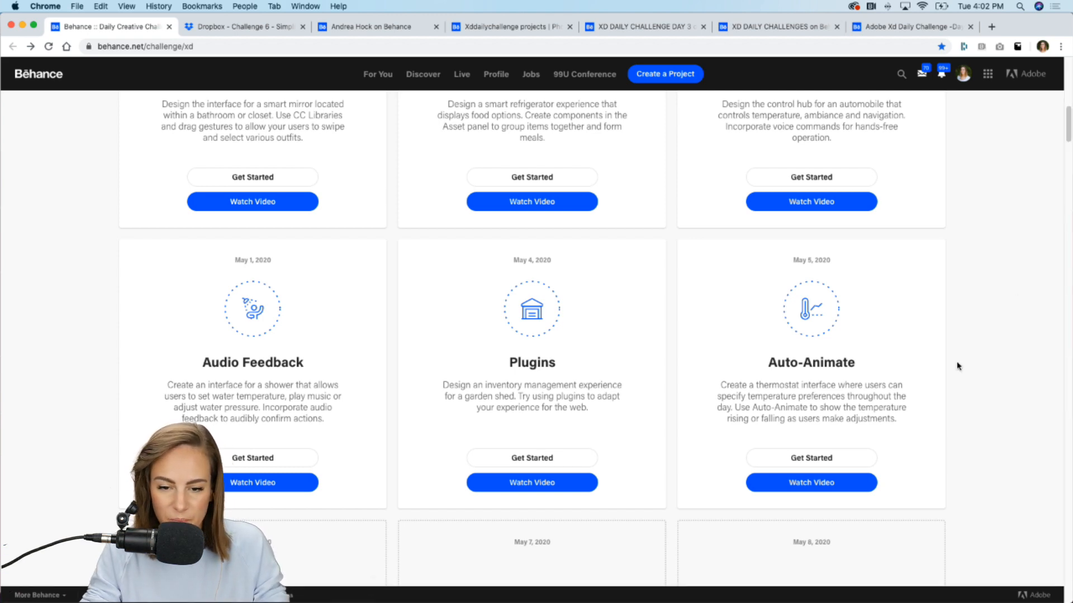
Open the Adobe XD Discord invitation from the challenge page's Next Steps section
{"action": "scroll", "coordinate": [958, 367], "scroll_direction": "up", "scroll_amount": 8}
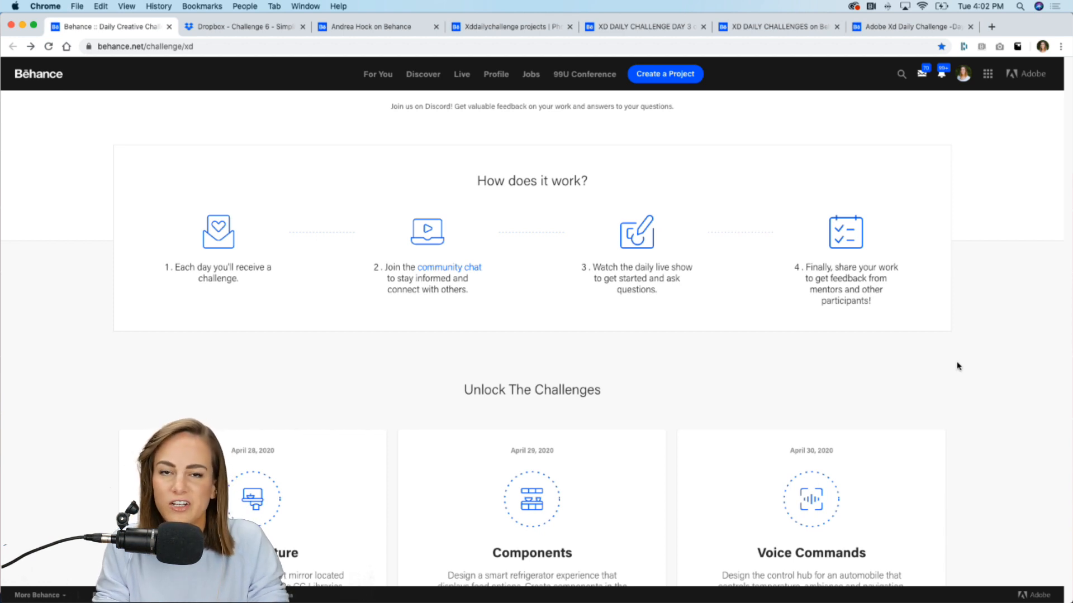
{"action": "scroll", "coordinate": [957, 366], "scroll_direction": "down", "scroll_amount": 7}
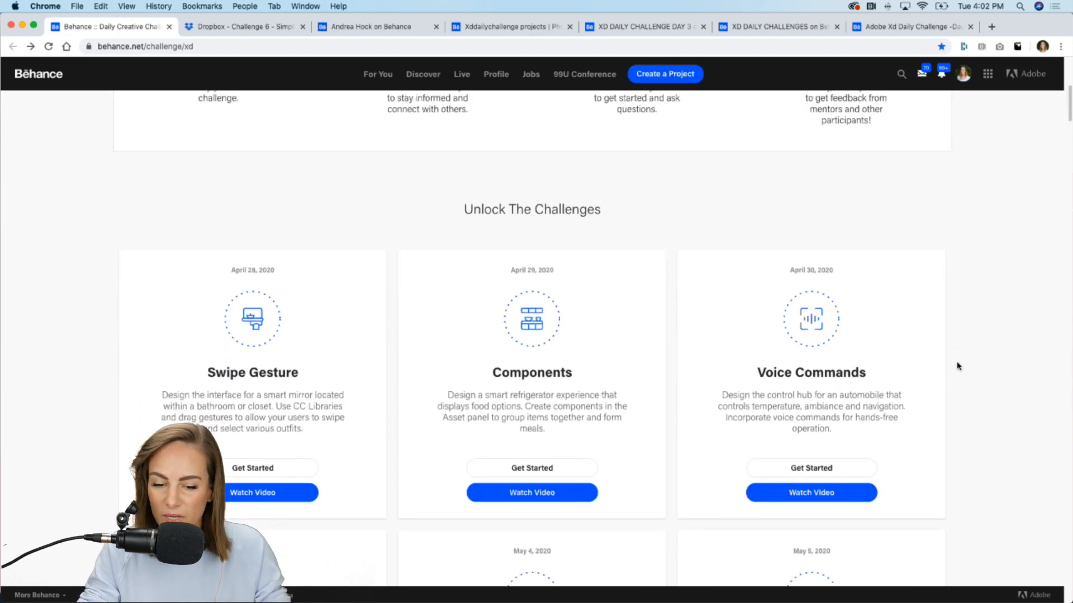
{"action": "scroll", "coordinate": [957, 366], "scroll_direction": "down", "scroll_amount": 10}
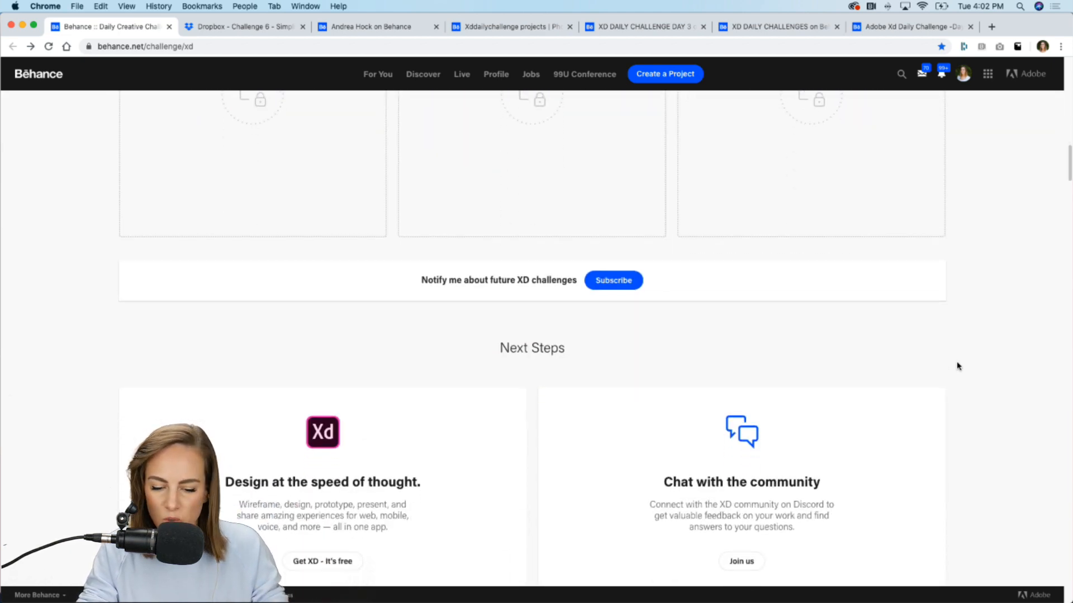
{"action": "left_click", "coordinate": [760, 457]}
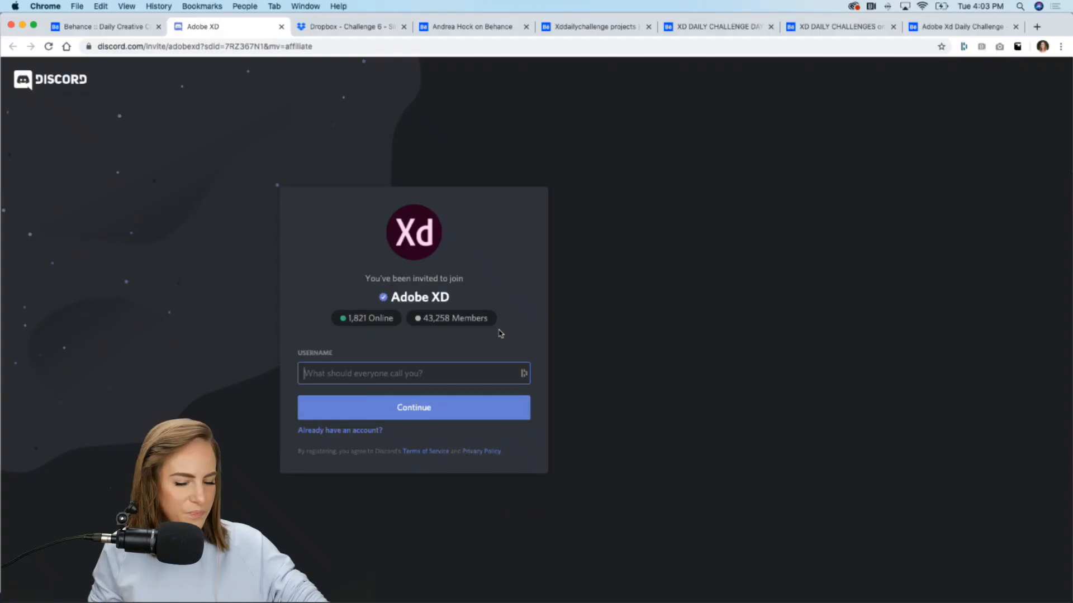
Switch to Discord and look through the earlier submissions and mentor feedback in the current-challenge channel
{"action": "left_click", "coordinate": [634, 592]}
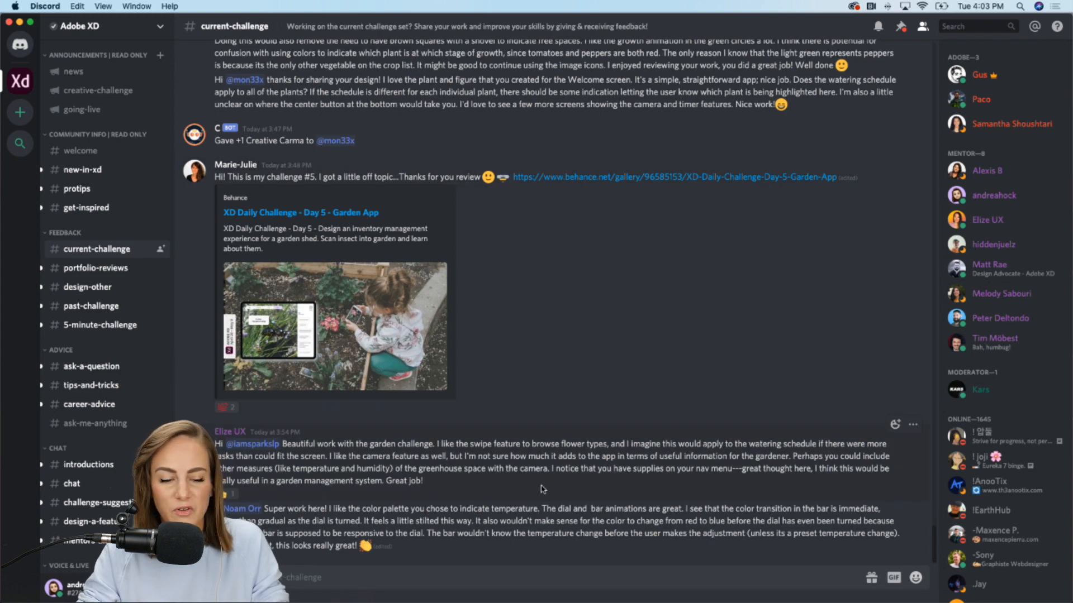
{"action": "scroll", "coordinate": [540, 489], "scroll_direction": "up", "scroll_amount": 15}
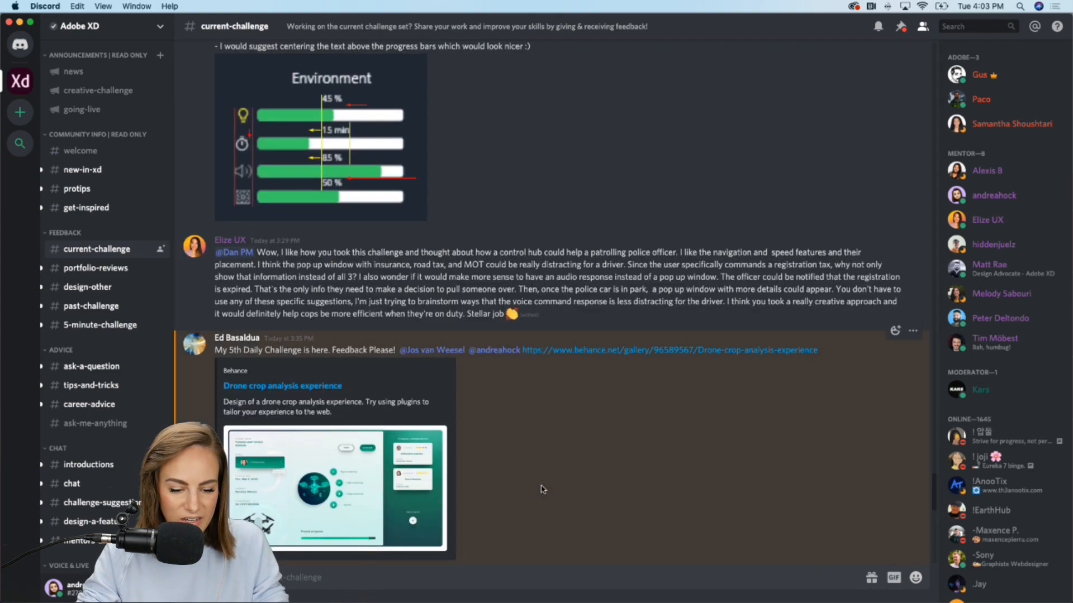
{"action": "scroll", "coordinate": [541, 487], "scroll_direction": "up", "scroll_amount": 15}
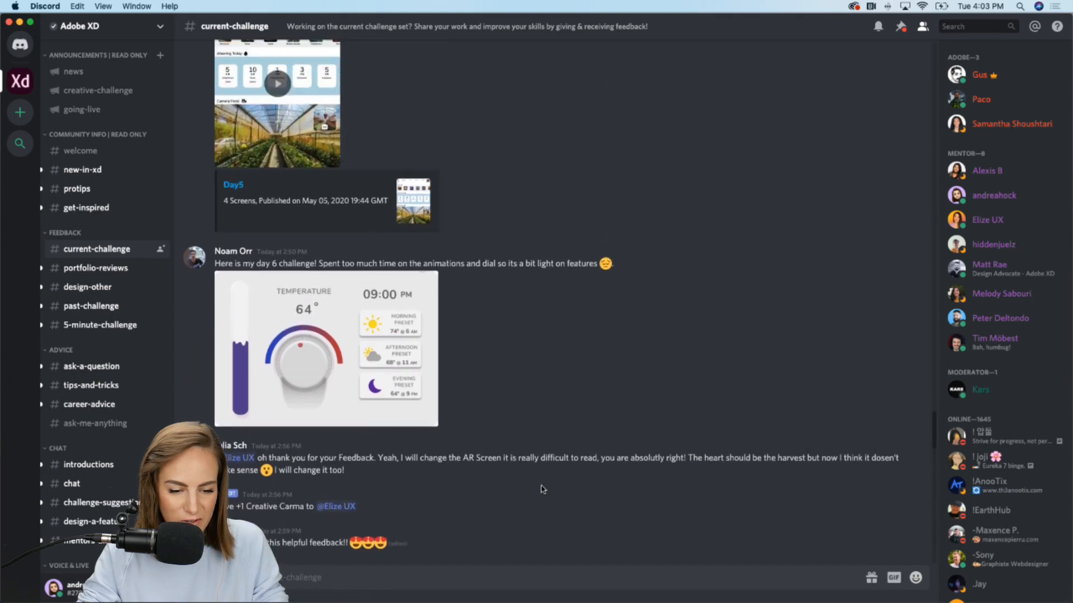
{"action": "scroll", "coordinate": [541, 489], "scroll_direction": "up", "scroll_amount": 15}
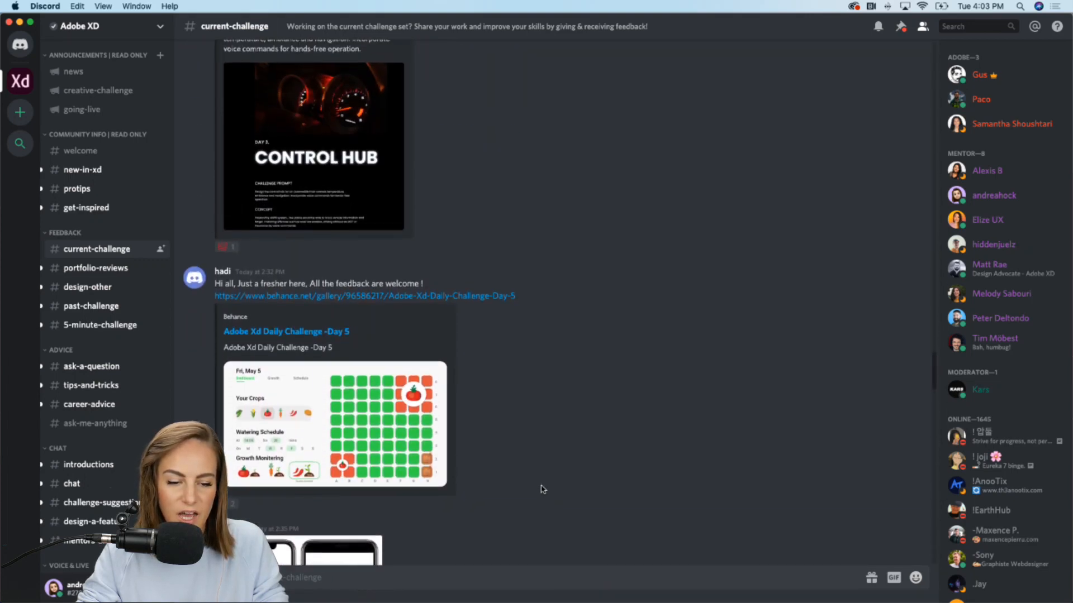
{"action": "scroll", "coordinate": [541, 489], "scroll_direction": "up", "scroll_amount": 15}
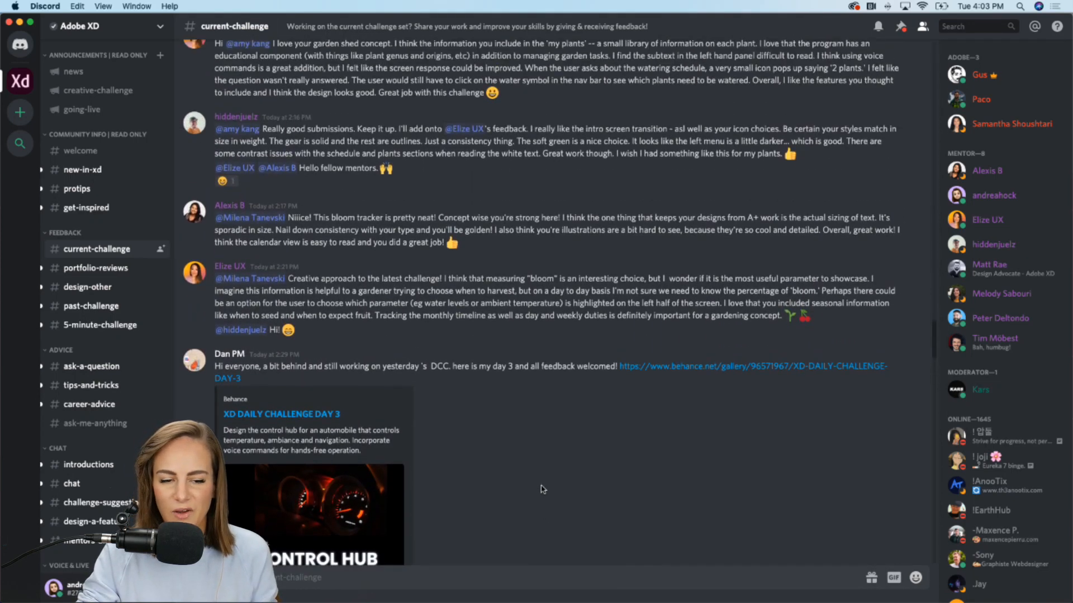
{"action": "scroll", "coordinate": [541, 489], "scroll_direction": "up", "scroll_amount": 15}
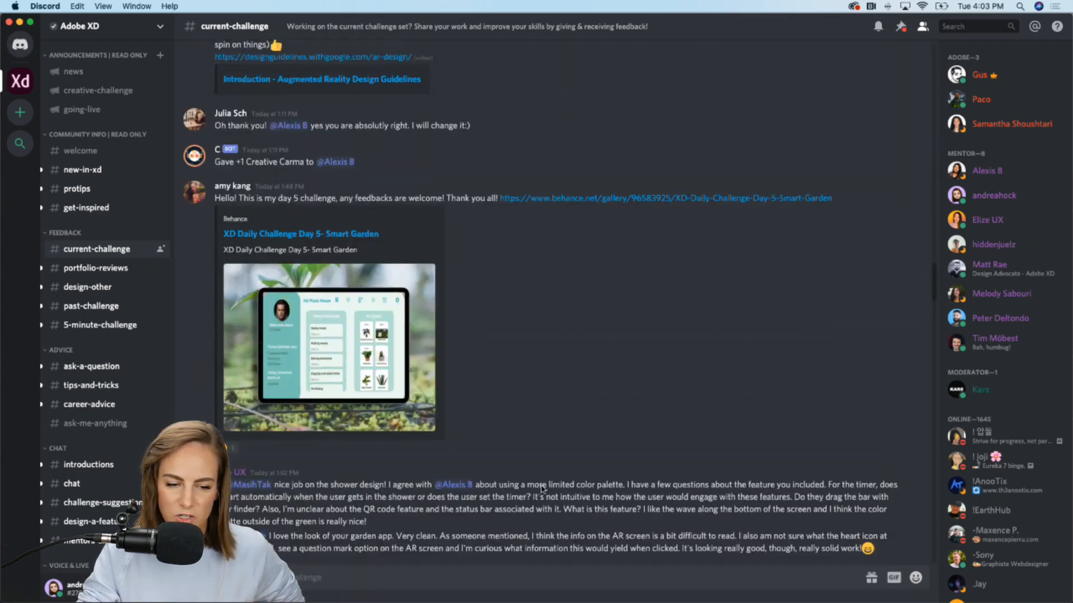
{"action": "scroll", "coordinate": [541, 490], "scroll_direction": "up", "scroll_amount": 3}
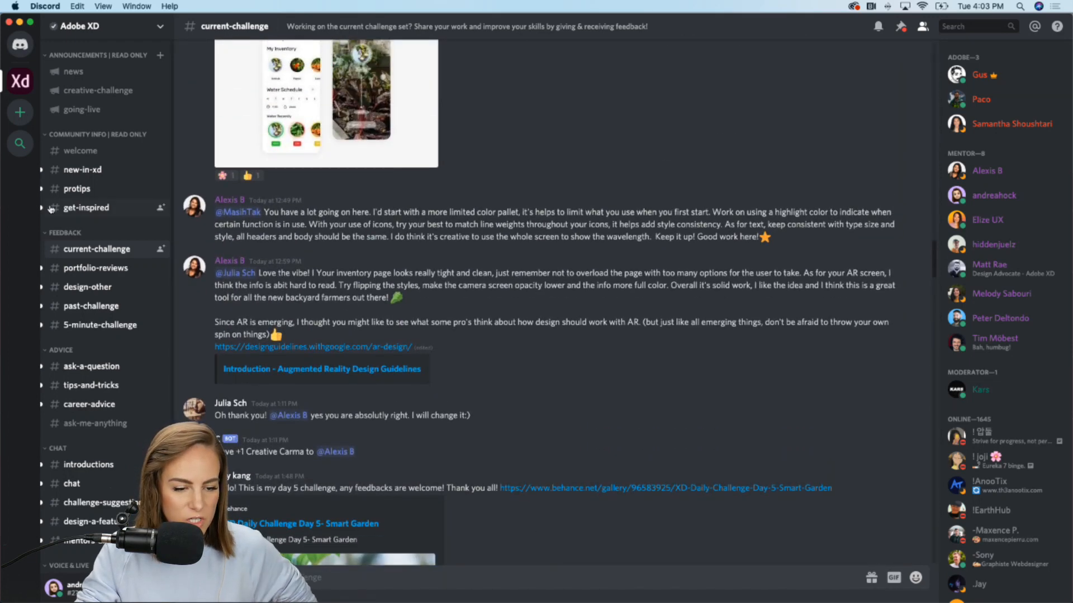
View the creative-challenge, current-challenge and ask-a-question channels, and return to the Behance challenge page in Chrome
{"action": "left_click", "coordinate": [99, 93]}
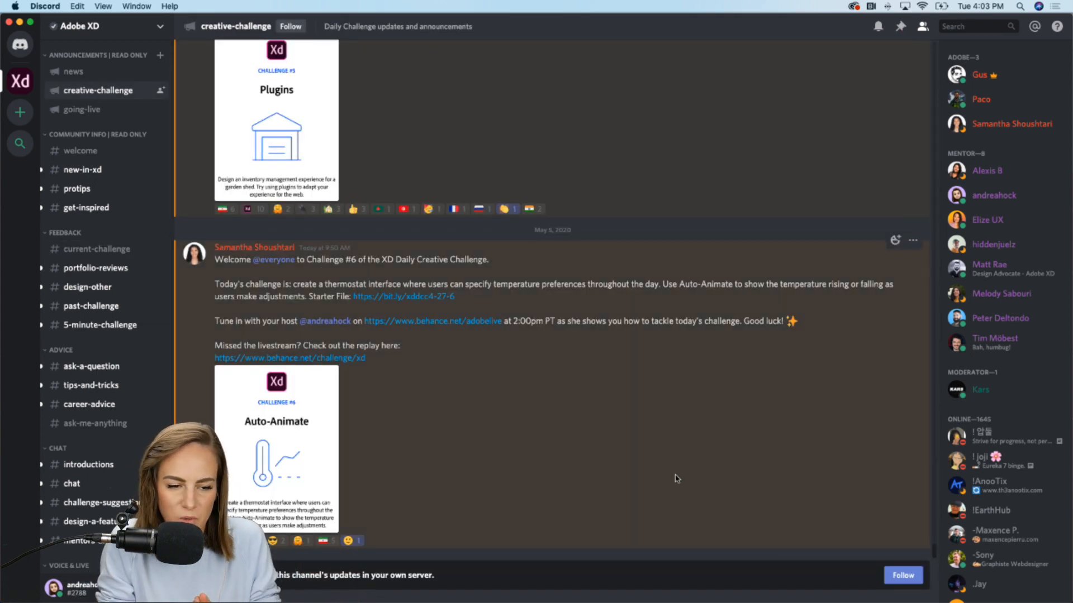
{"action": "left_click", "coordinate": [108, 249]}
{"action": "left_click", "coordinate": [95, 367]}
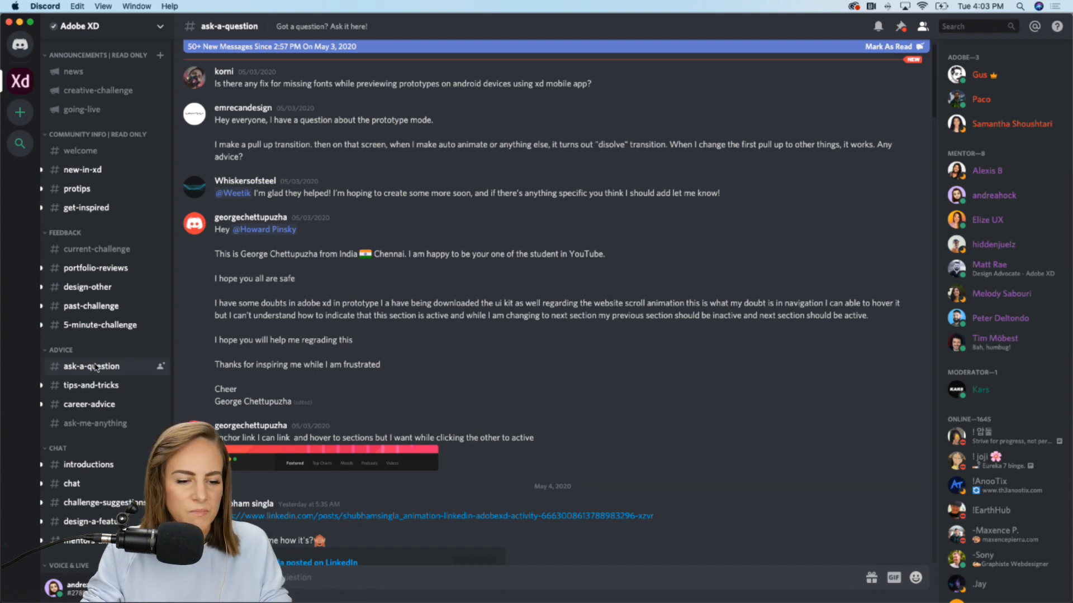
{"action": "left_click", "coordinate": [20, 24]}
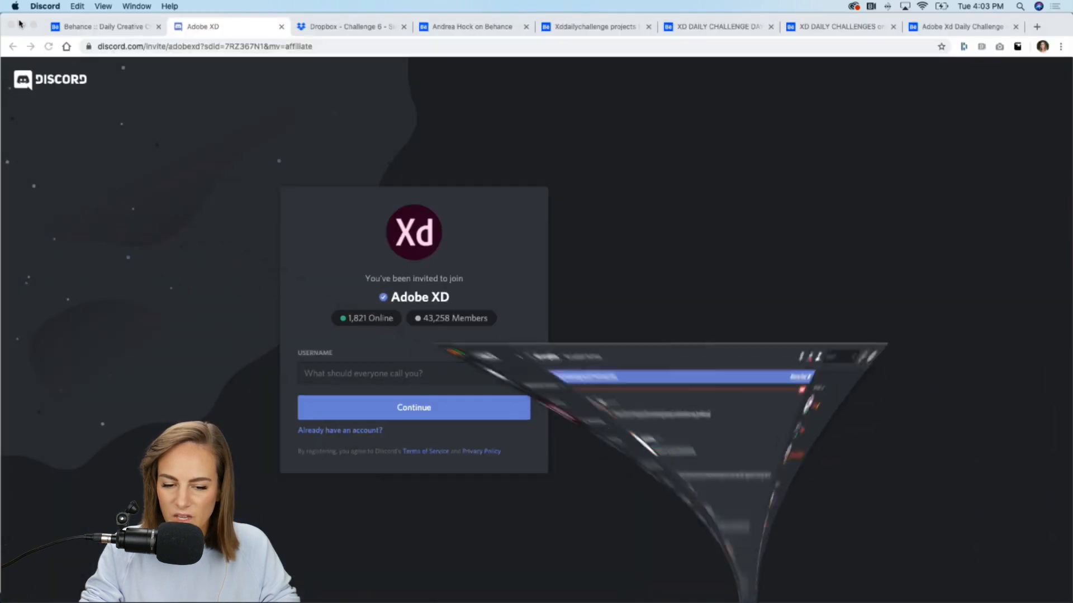
{"action": "left_click", "coordinate": [115, 28]}
Switch to Adobe XD and examine the Day 6 artboard's header and Challenge Prompt about the Auto-Animate thermostat interface
{"action": "left_click", "coordinate": [659, 584]}
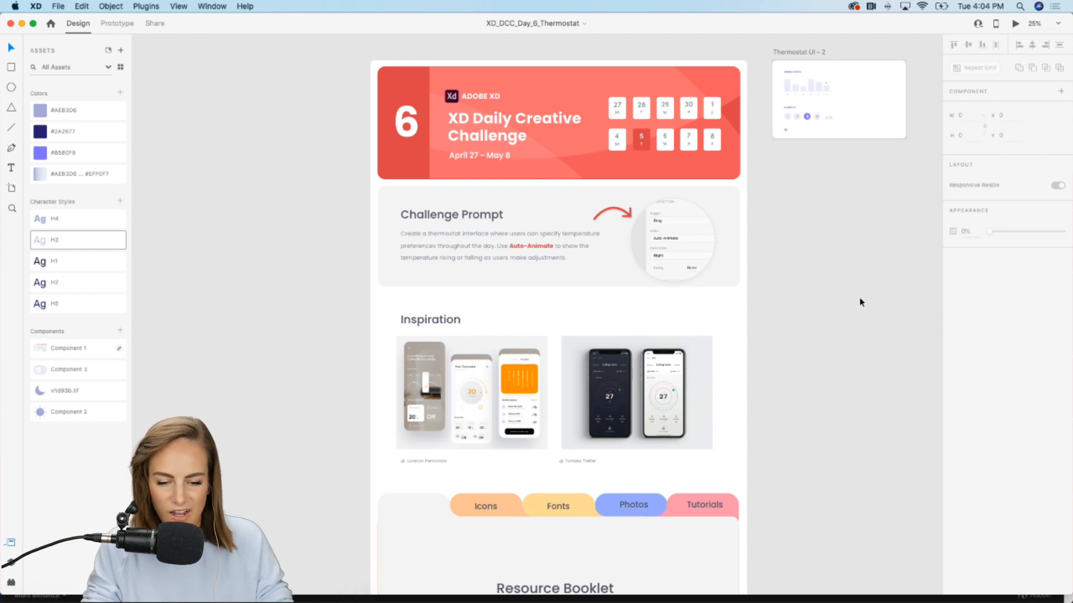
{"action": "scroll", "coordinate": [859, 302], "scroll_direction": "up", "scroll_amount": 4}
{"action": "scroll", "coordinate": [859, 302], "scroll_direction": "up", "scroll_amount": 3}
{"action": "scroll", "coordinate": [859, 303], "scroll_direction": "left", "scroll_amount": 3}
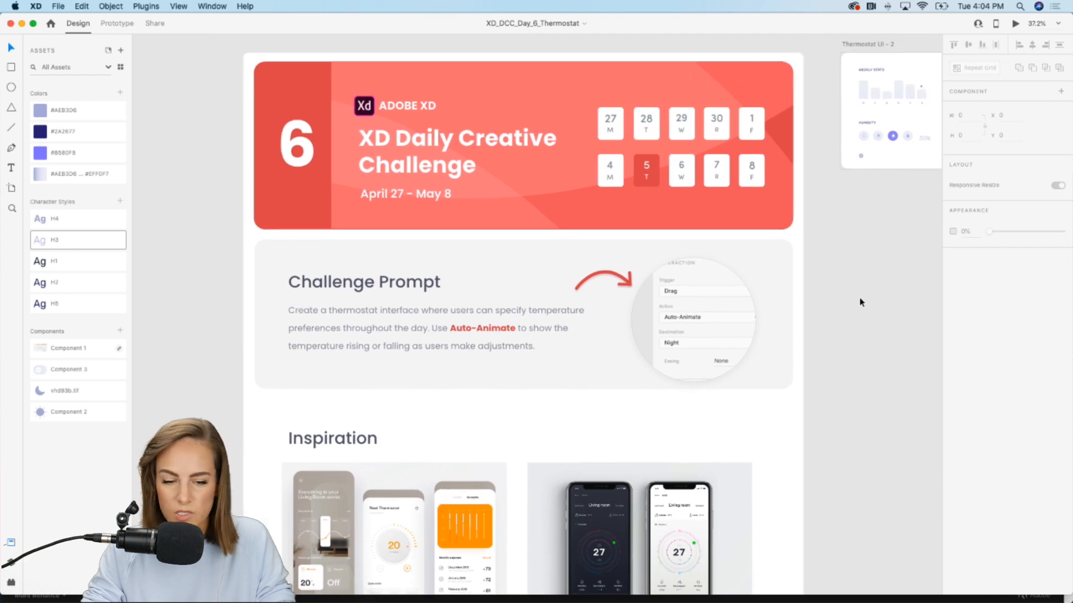
{"action": "scroll", "coordinate": [859, 303], "scroll_direction": "up", "scroll_amount": 3}
{"action": "scroll", "coordinate": [859, 302], "scroll_direction": "left", "scroll_amount": 4}
{"action": "scroll", "coordinate": [859, 301], "scroll_direction": "down", "scroll_amount": 2}
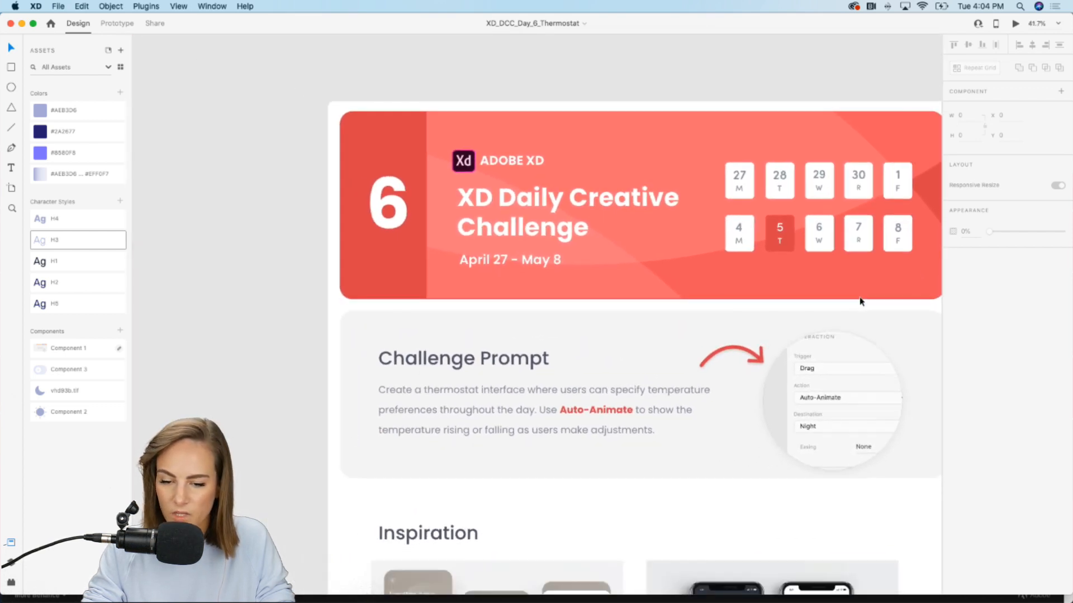
{"action": "scroll", "coordinate": [860, 301], "scroll_direction": "right", "scroll_amount": 3}
{"action": "scroll", "coordinate": [859, 301], "scroll_direction": "down", "scroll_amount": 1}
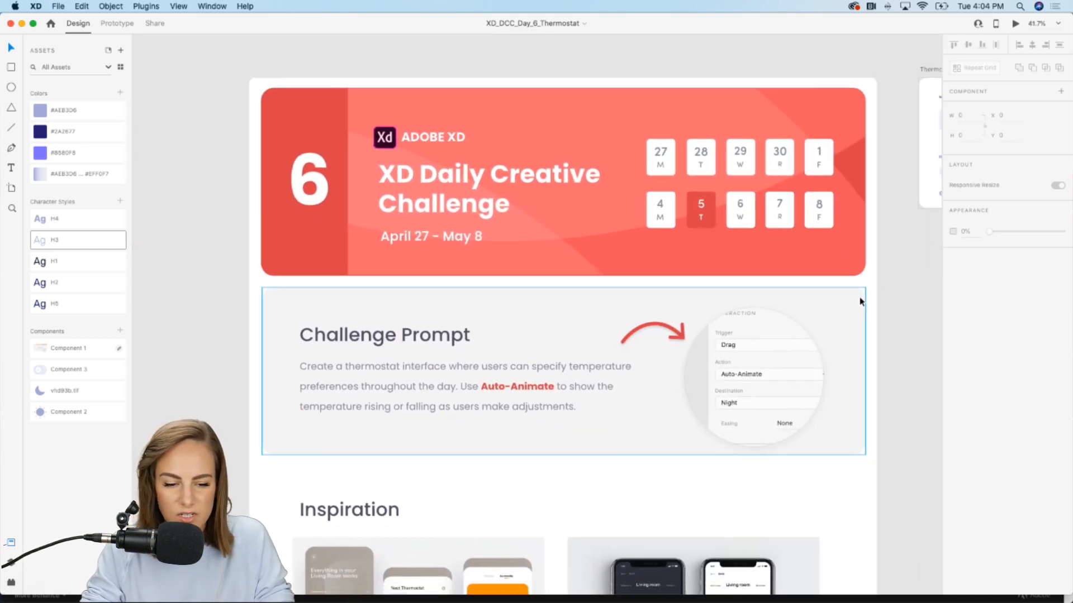
{"action": "scroll", "coordinate": [860, 302], "scroll_direction": "right", "scroll_amount": 1}
{"action": "scroll", "coordinate": [859, 302], "scroll_direction": "down", "scroll_amount": 1}
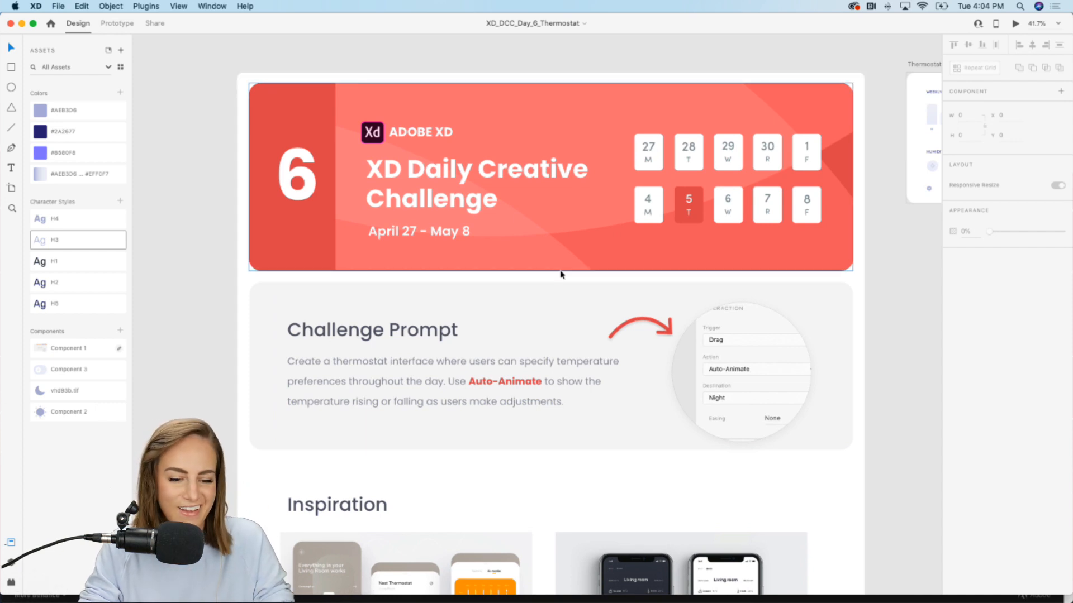
{"action": "scroll", "coordinate": [562, 231], "scroll_direction": "up", "scroll_amount": 3}
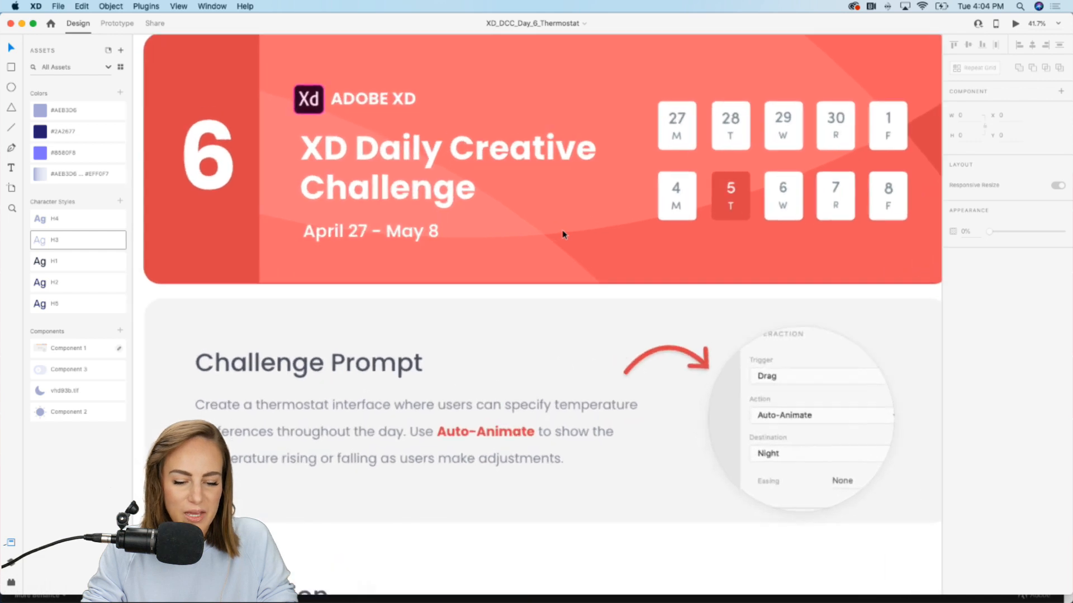
{"action": "scroll", "coordinate": [562, 233], "scroll_direction": "down", "scroll_amount": 4}
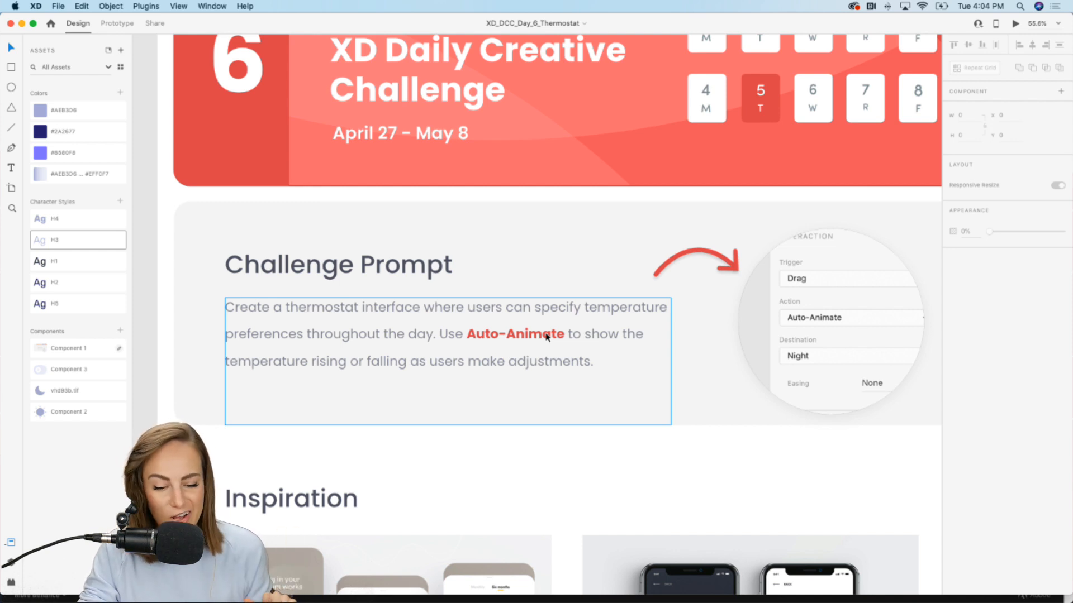
{"action": "scroll", "coordinate": [546, 337], "scroll_direction": "down", "scroll_amount": 3}
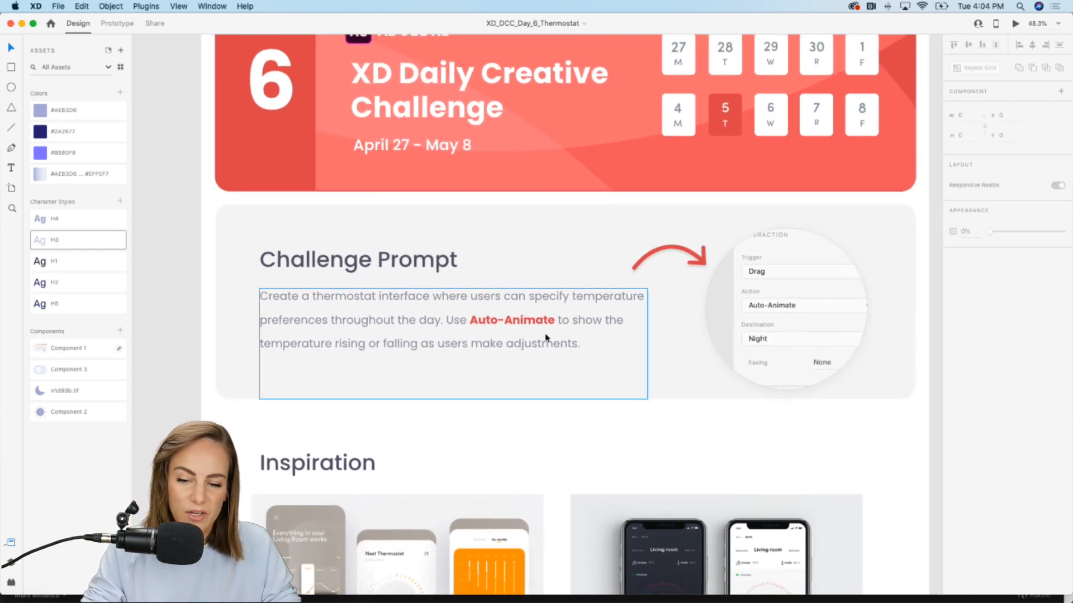
{"action": "scroll", "coordinate": [546, 337], "scroll_direction": "right", "scroll_amount": 2}
{"action": "scroll", "coordinate": [547, 337], "scroll_direction": "up", "scroll_amount": 1}
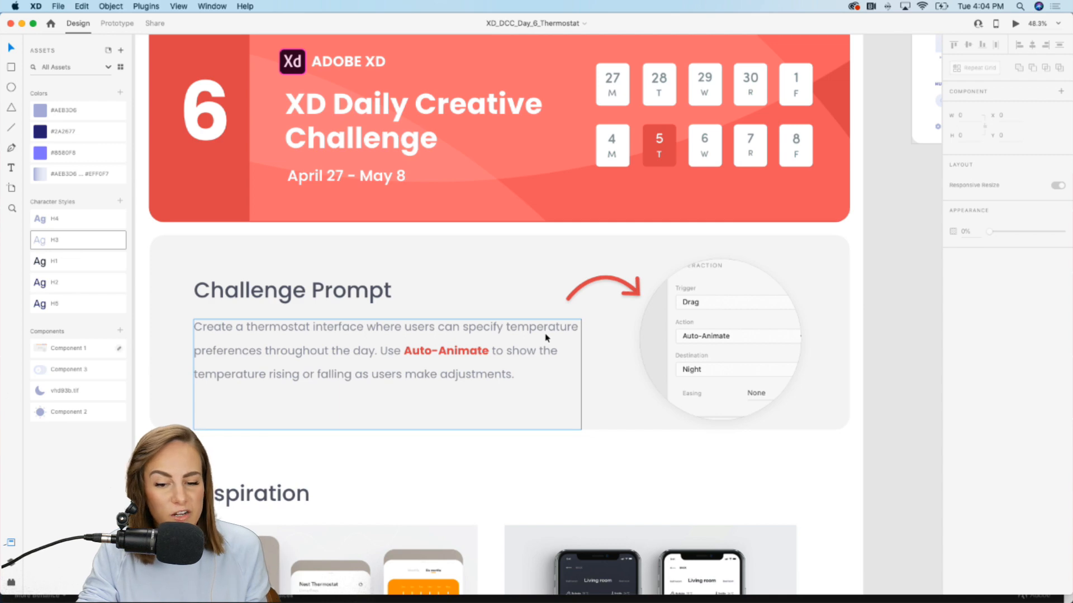
Examine and compare the two thermostat interface examples in the Inspiration section
{"action": "scroll", "coordinate": [546, 337], "scroll_direction": "down", "scroll_amount": 5}
{"action": "scroll", "coordinate": [547, 337], "scroll_direction": "left", "scroll_amount": 2}
{"action": "scroll", "coordinate": [546, 330], "scroll_direction": "up", "scroll_amount": 3}
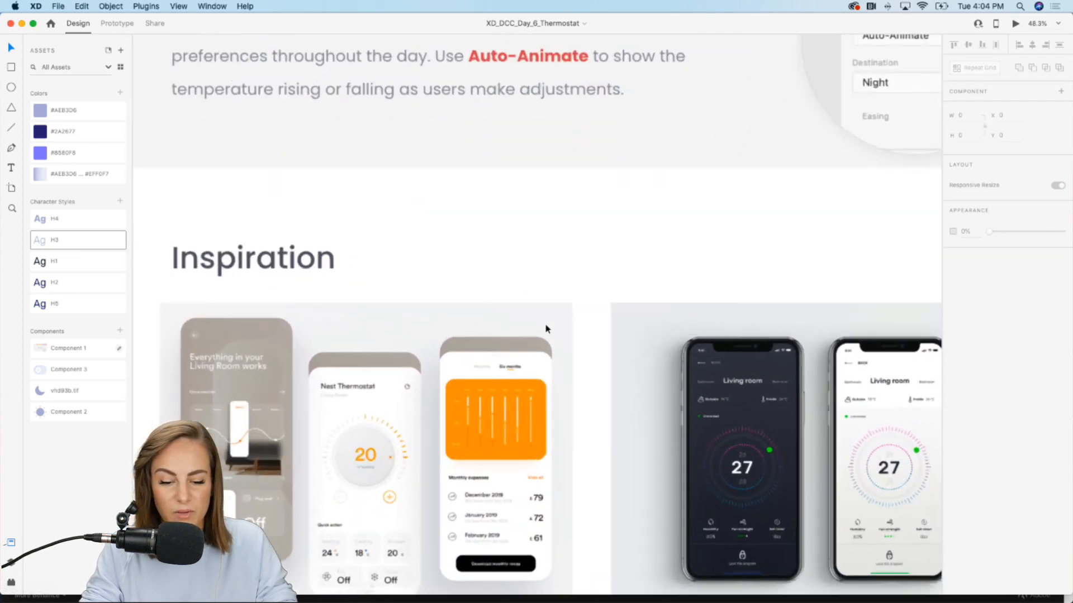
{"action": "scroll", "coordinate": [546, 329], "scroll_direction": "up", "scroll_amount": 5}
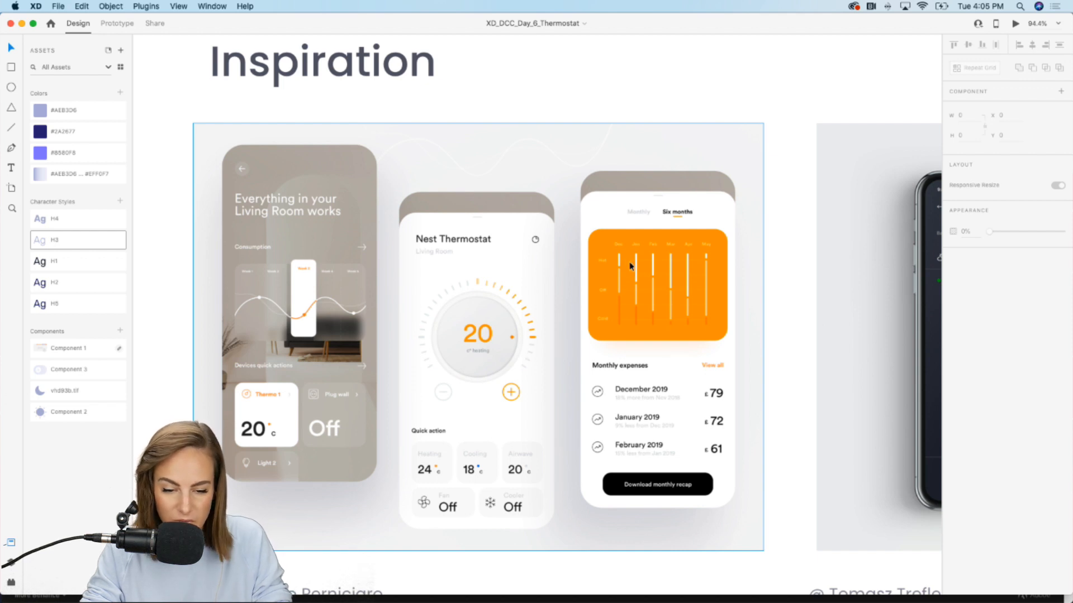
{"action": "scroll", "coordinate": [629, 335], "scroll_direction": "right", "scroll_amount": 7}
{"action": "scroll", "coordinate": [629, 335], "scroll_direction": "right", "scroll_amount": 5}
{"action": "scroll", "coordinate": [629, 335], "scroll_direction": "down", "scroll_amount": 1}
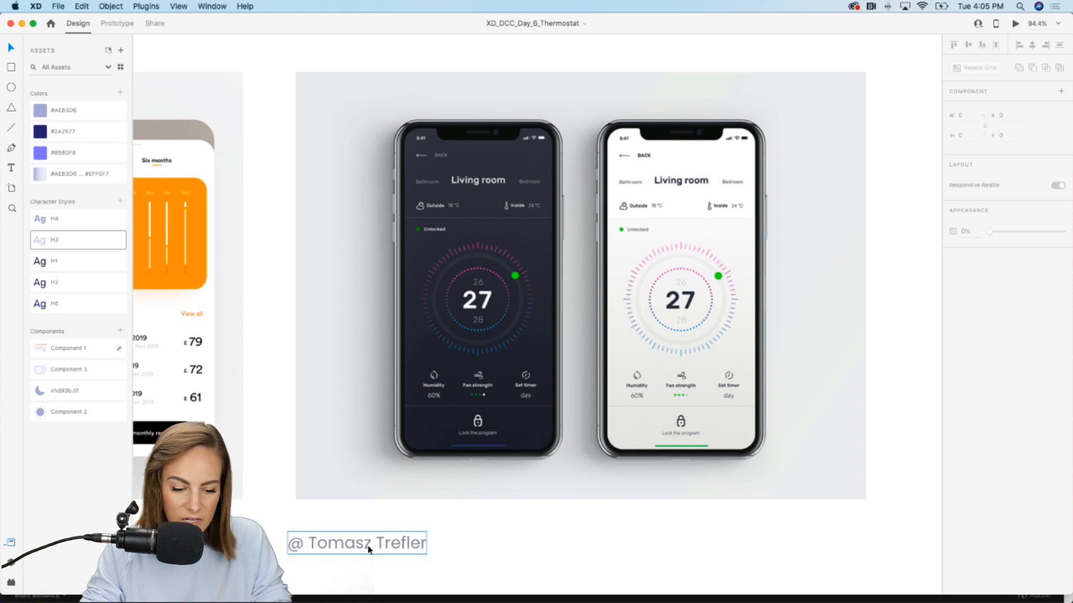
{"action": "scroll", "coordinate": [370, 549], "scroll_direction": "left", "scroll_amount": 9}
{"action": "scroll", "coordinate": [370, 549], "scroll_direction": "down", "scroll_amount": 1}
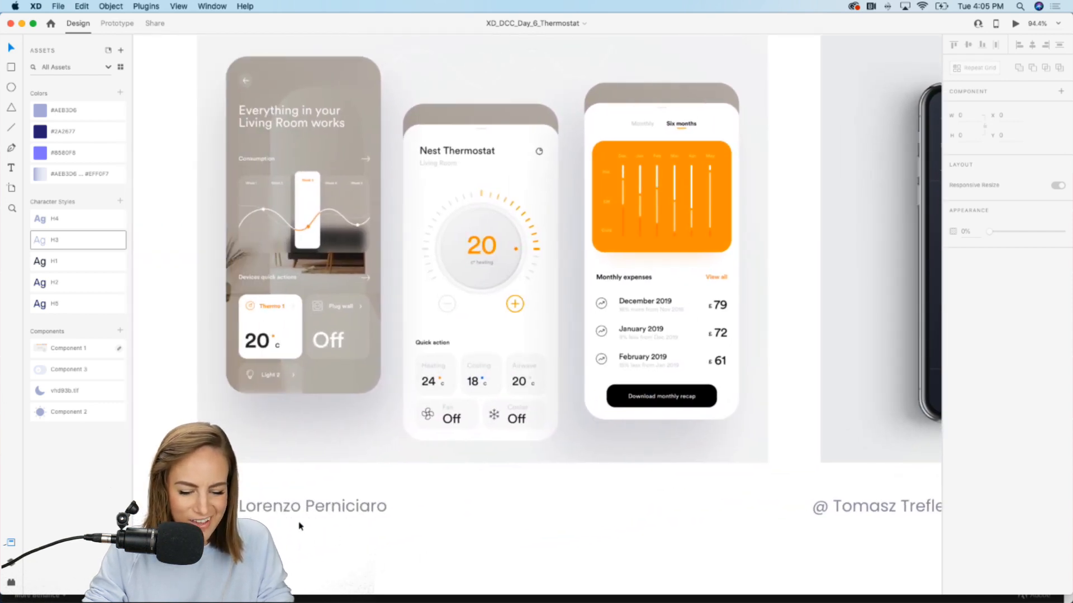
{"action": "scroll", "coordinate": [448, 510], "scroll_direction": "right", "scroll_amount": 7}
{"action": "scroll", "coordinate": [447, 510], "scroll_direction": "up", "scroll_amount": 1}
{"action": "scroll", "coordinate": [451, 512], "scroll_direction": "right", "scroll_amount": 2}
{"action": "scroll", "coordinate": [450, 512], "scroll_direction": "up", "scroll_amount": 1}
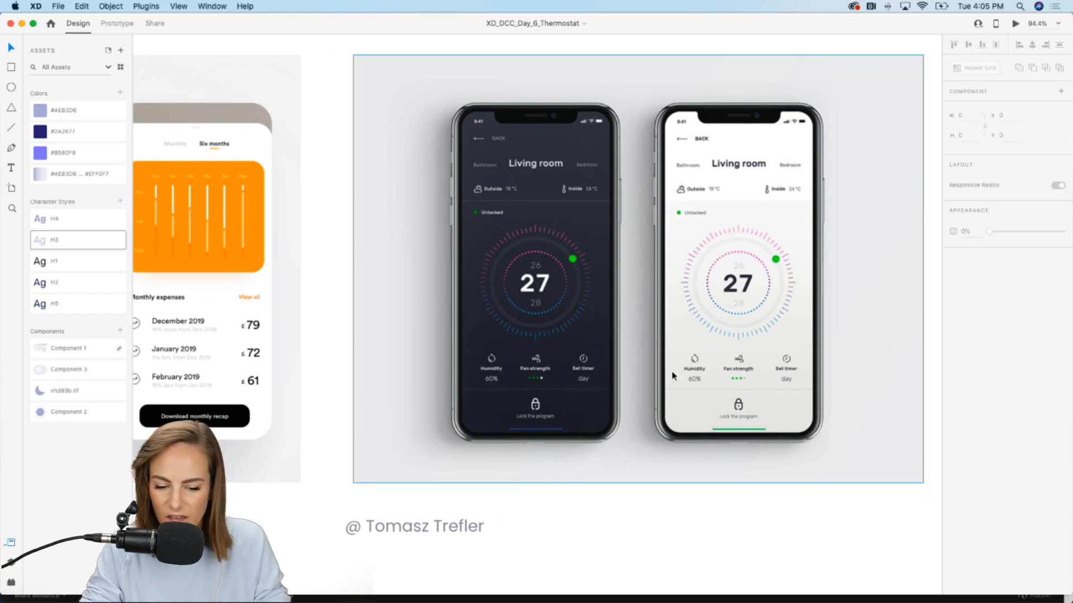
{"action": "scroll", "coordinate": [504, 375], "scroll_direction": "down", "scroll_amount": 5}
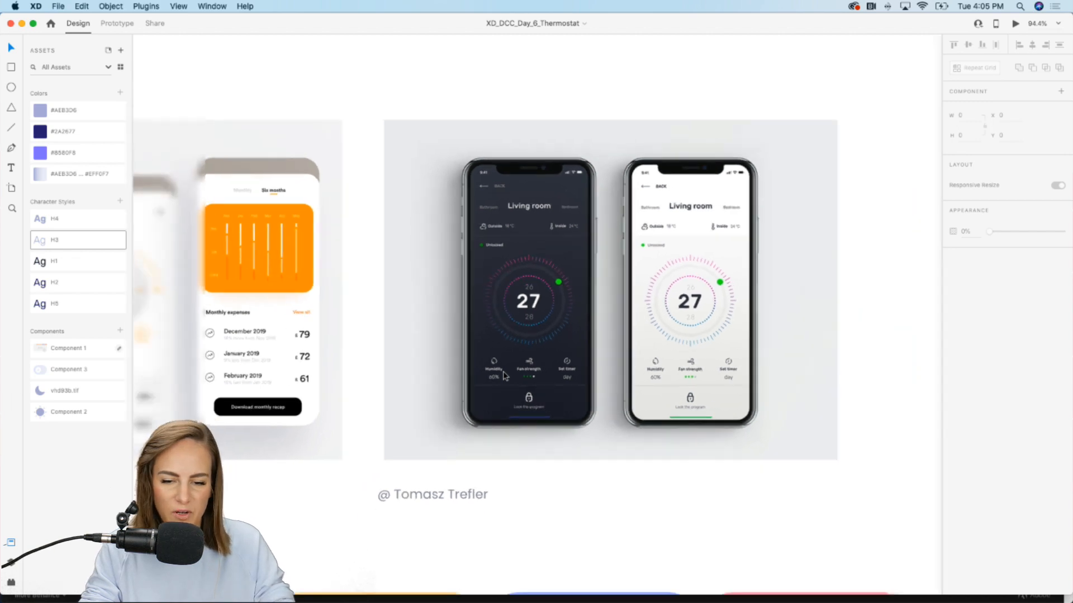
Preview the Icons and Photos pages of the Resource Booklet component, and return it to its Default State
{"action": "scroll", "coordinate": [505, 376], "scroll_direction": "down", "scroll_amount": 5}
{"action": "scroll", "coordinate": [504, 375], "scroll_direction": "down", "scroll_amount": 2}
{"action": "left_click", "coordinate": [589, 272]}
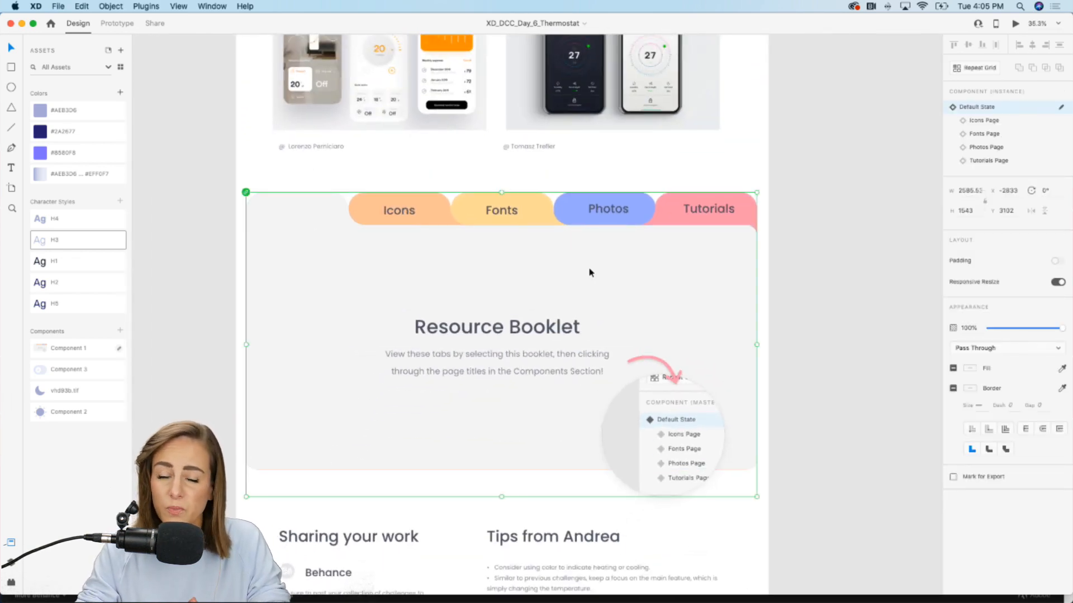
{"action": "left_click", "coordinate": [983, 121]}
{"action": "left_click", "coordinate": [984, 147]}
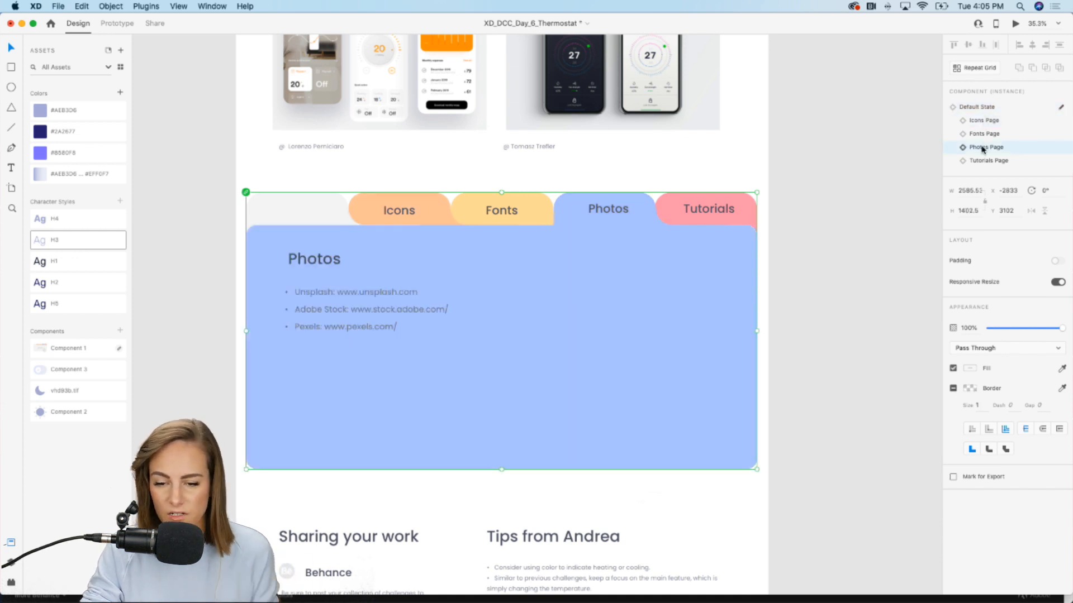
{"action": "left_click", "coordinate": [977, 106]}
Read the mentor's design tips and the Sharing your work section at the end of the challenge artboard
{"action": "scroll", "coordinate": [752, 398], "scroll_direction": "down", "scroll_amount": 5}
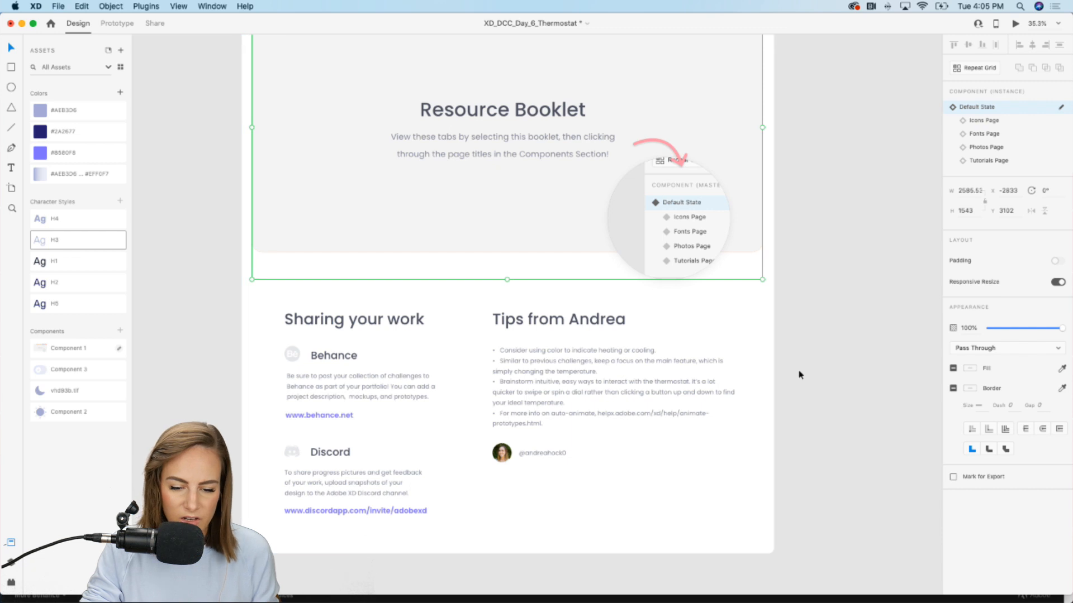
{"action": "scroll", "coordinate": [800, 372], "scroll_direction": "up", "scroll_amount": 2}
{"action": "left_click", "coordinate": [870, 387]}
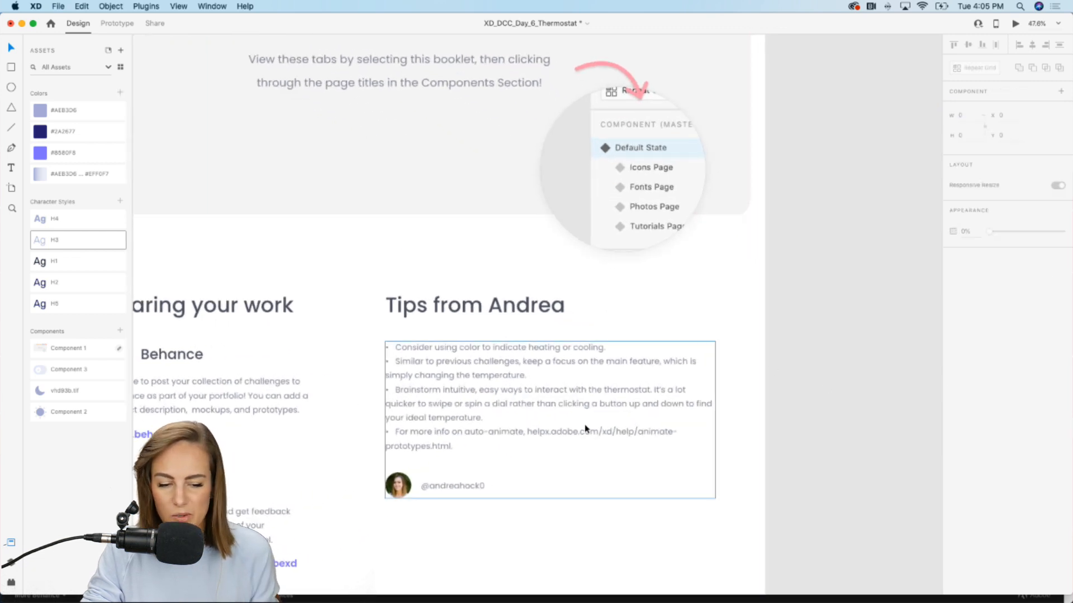
{"action": "scroll", "coordinate": [585, 429], "scroll_direction": "down", "scroll_amount": 2}
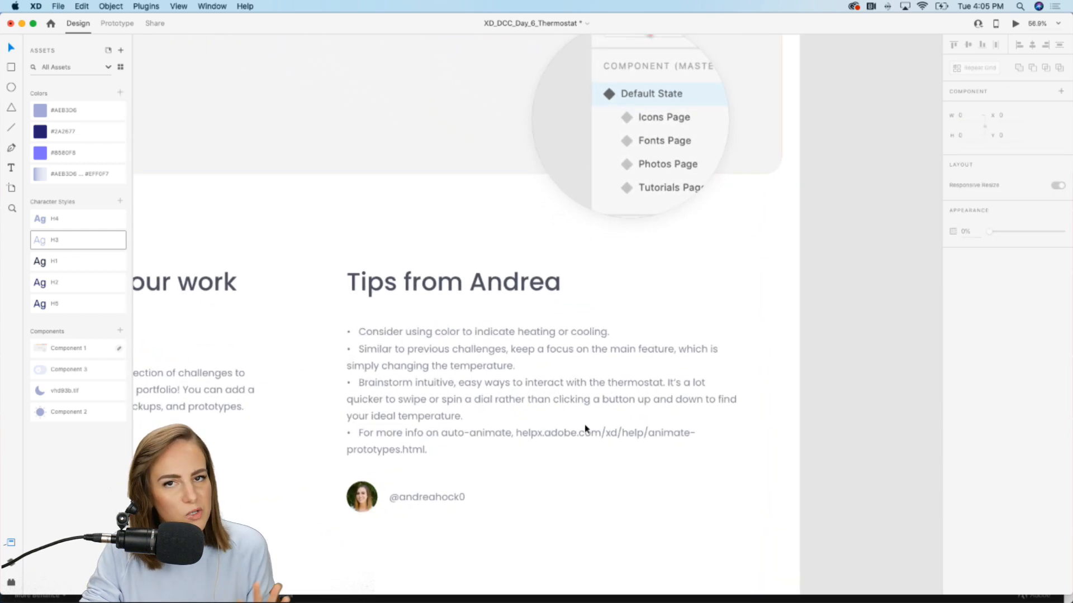
{"action": "scroll", "coordinate": [585, 429], "scroll_direction": "up", "scroll_amount": 2}
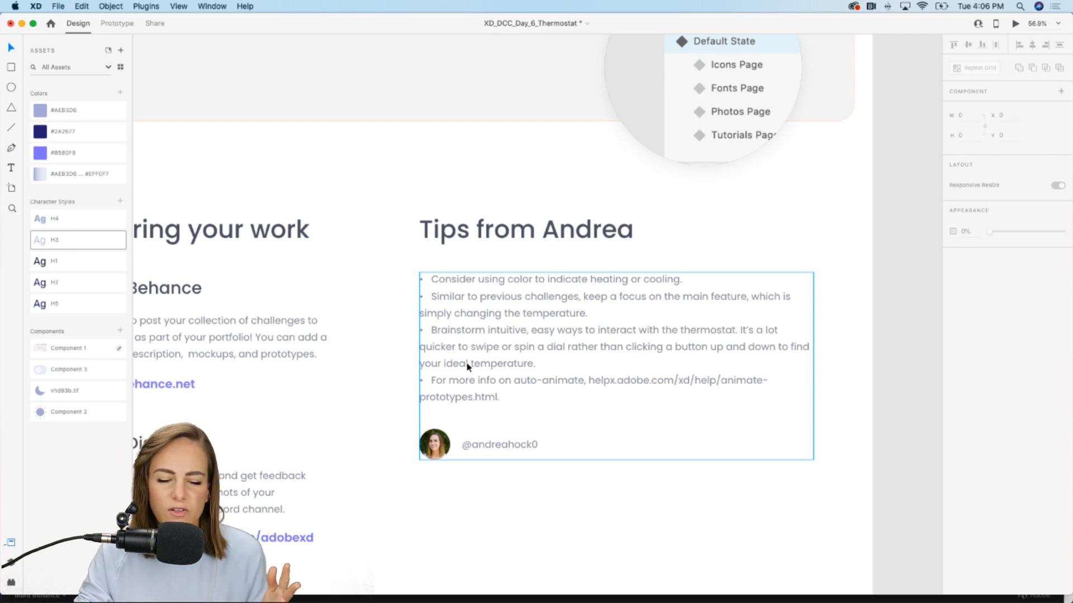
Go to the Thermostat UI – 2 starter artboard and examine its Weekly Stats and Humidity sections
{"action": "scroll", "coordinate": [467, 366], "scroll_direction": "down", "scroll_amount": 5}
{"action": "scroll", "coordinate": [467, 367], "scroll_direction": "up", "scroll_amount": 10}
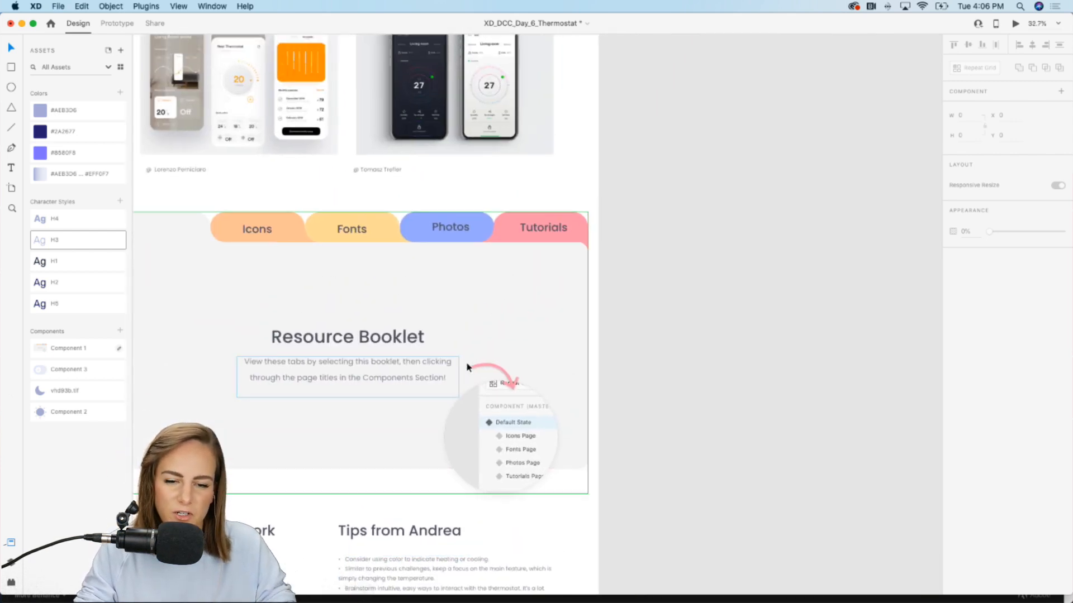
{"action": "scroll", "coordinate": [467, 367], "scroll_direction": "right", "scroll_amount": 5}
{"action": "scroll", "coordinate": [468, 367], "scroll_direction": "up", "scroll_amount": 8}
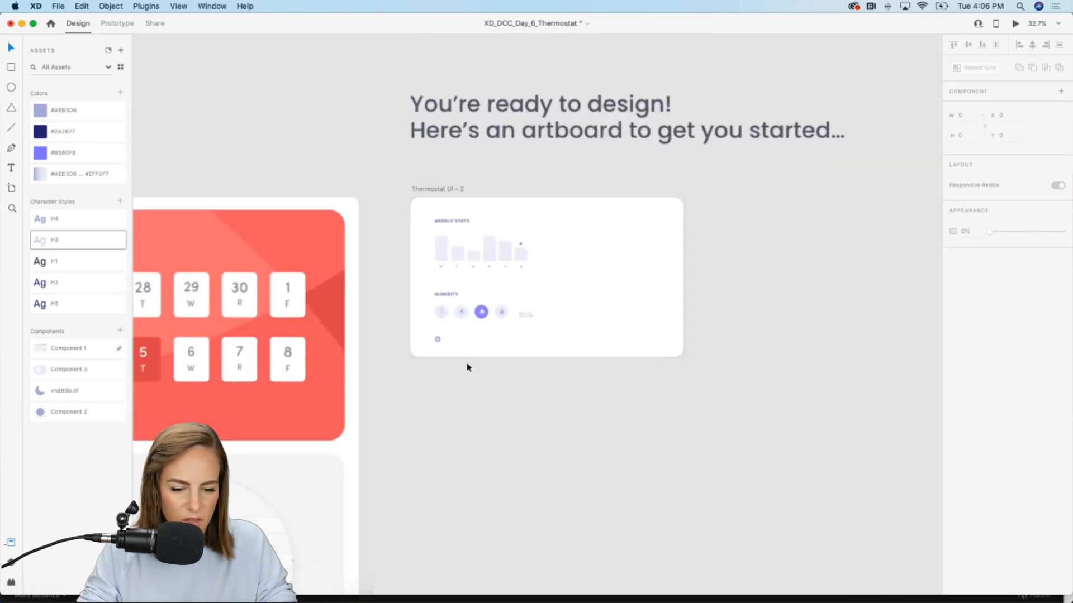
{"action": "scroll", "coordinate": [467, 367], "scroll_direction": "down", "scroll_amount": 2}
{"action": "scroll", "coordinate": [468, 367], "scroll_direction": "up", "scroll_amount": 5}
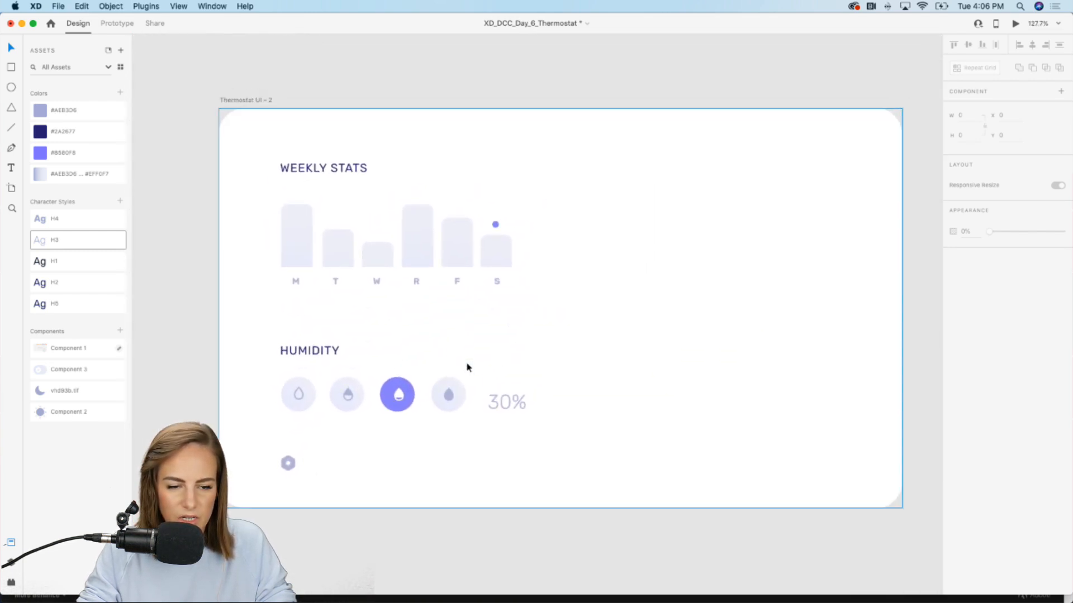
{"action": "scroll", "coordinate": [468, 367], "scroll_direction": "right", "scroll_amount": 2}
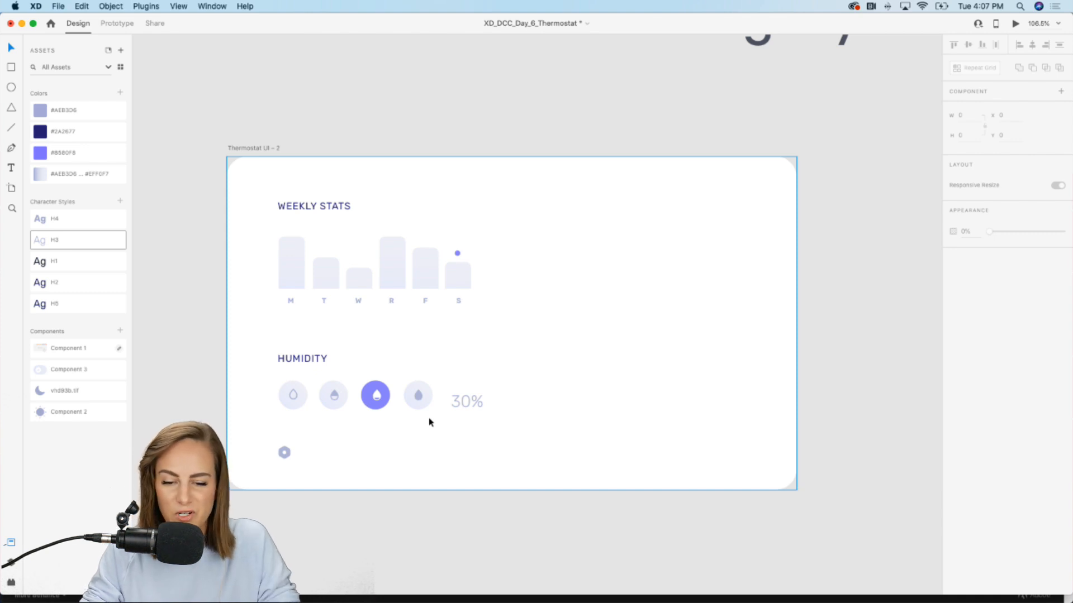
Add a text box about 240 × 122 in the empty area beside Weekly Stats, containing "76°"
{"action": "scroll", "coordinate": [431, 422], "scroll_direction": "right", "scroll_amount": 3}
{"action": "key", "text": "t"}
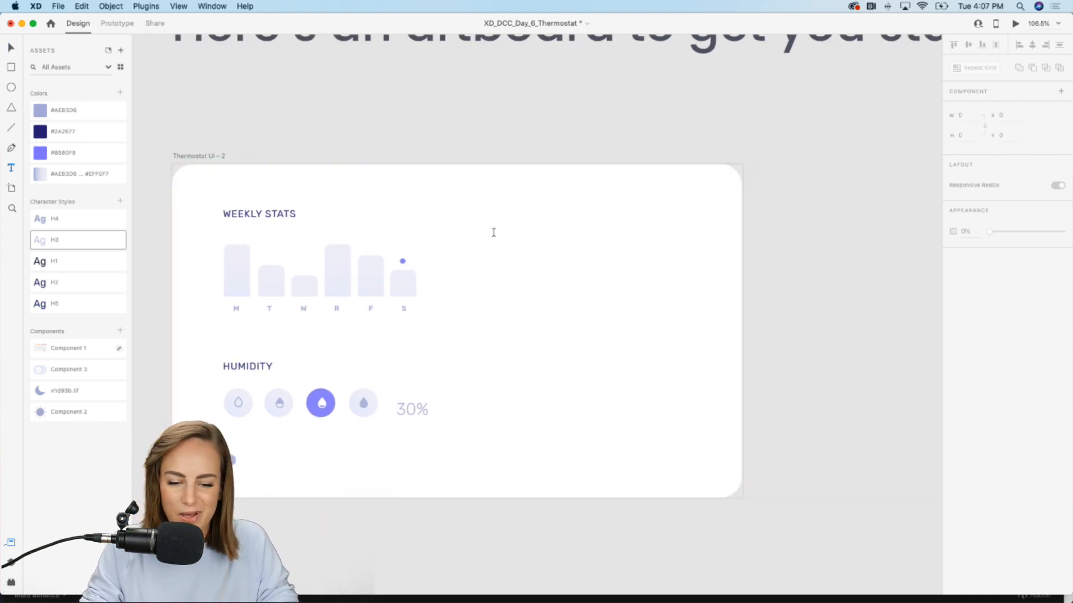
{"action": "left_click_drag", "start_coordinate": [493, 234], "coordinate": [636, 307]}
{"action": "type", "text": "76"}
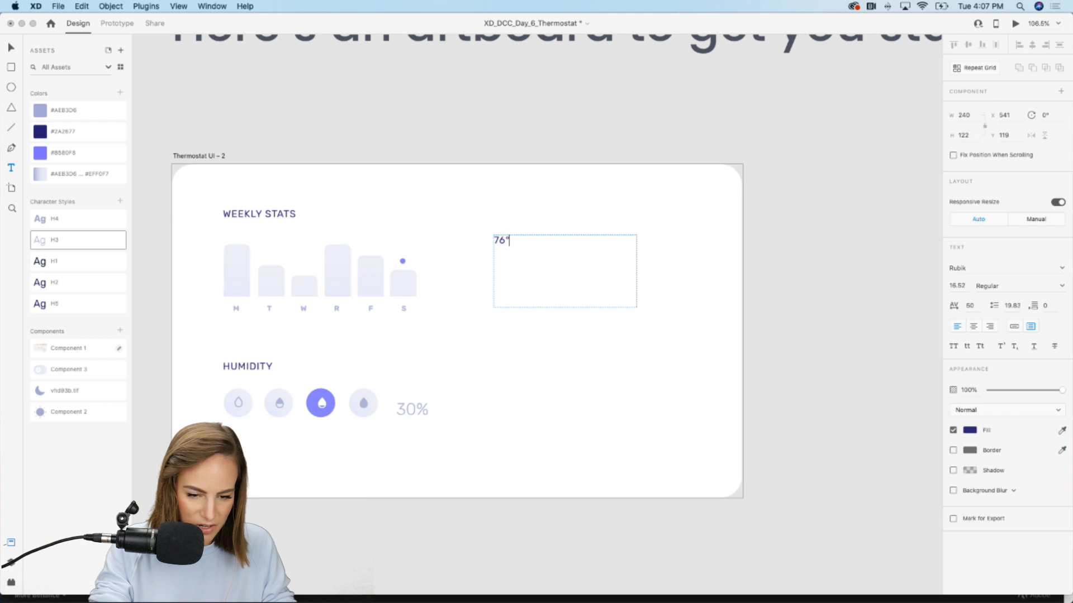
{"action": "key", "text": "Escape"}
{"action": "key", "text": "v"}
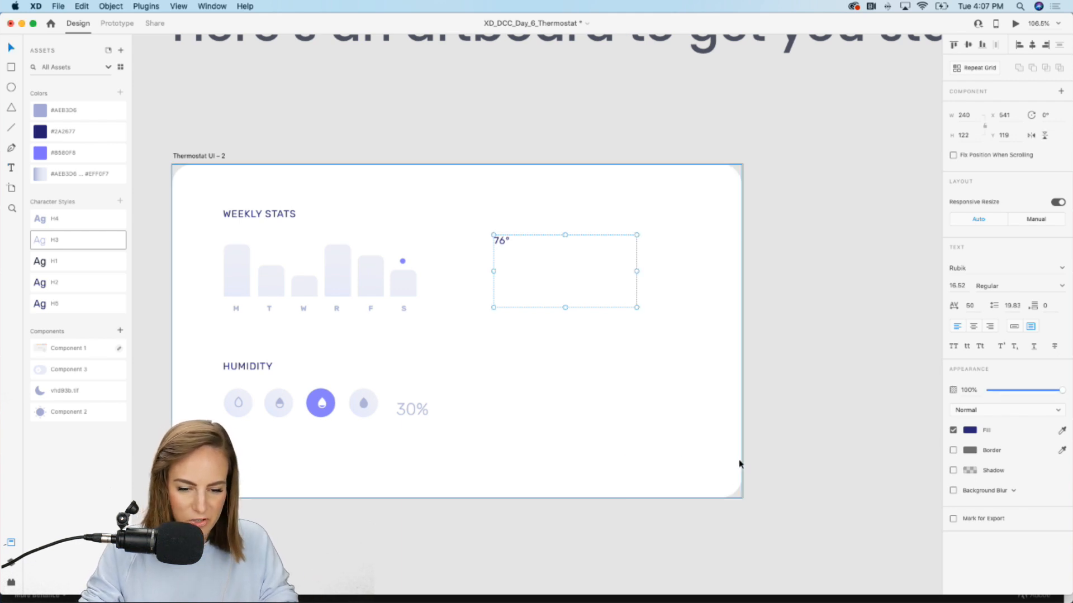
Apply the H1 character style to the 76° text and fit its box to about 242 × 199 at X 530, Y 82
{"action": "left_click", "coordinate": [56, 262]}
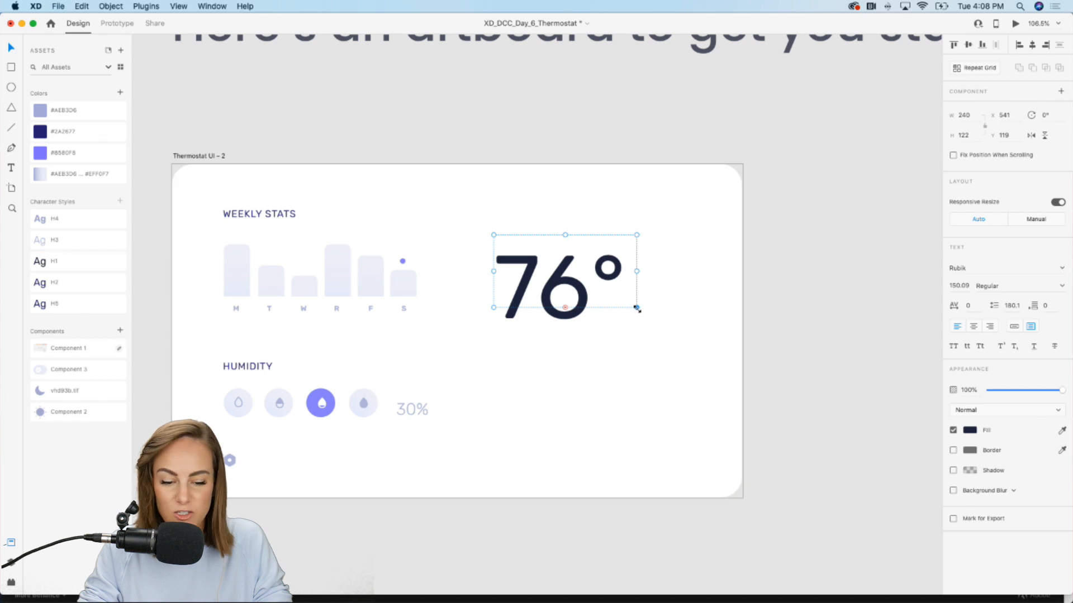
{"action": "left_click_drag", "start_coordinate": [636, 308], "coordinate": [637, 353]}
{"action": "left_click_drag", "start_coordinate": [548, 291], "coordinate": [544, 268]}
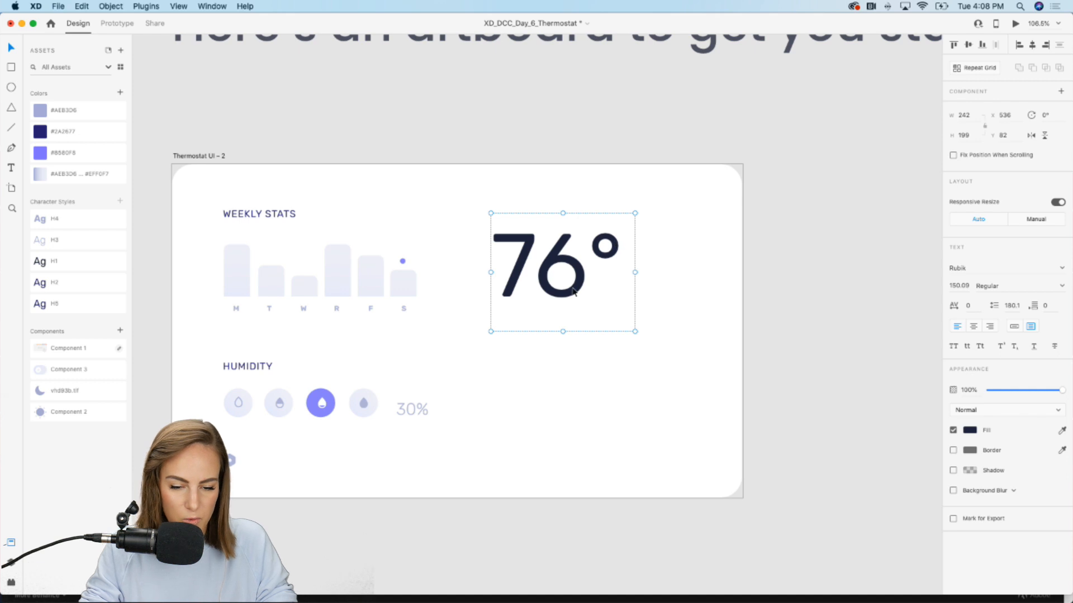
{"action": "left_click_drag", "start_coordinate": [573, 291], "coordinate": [569, 291]}
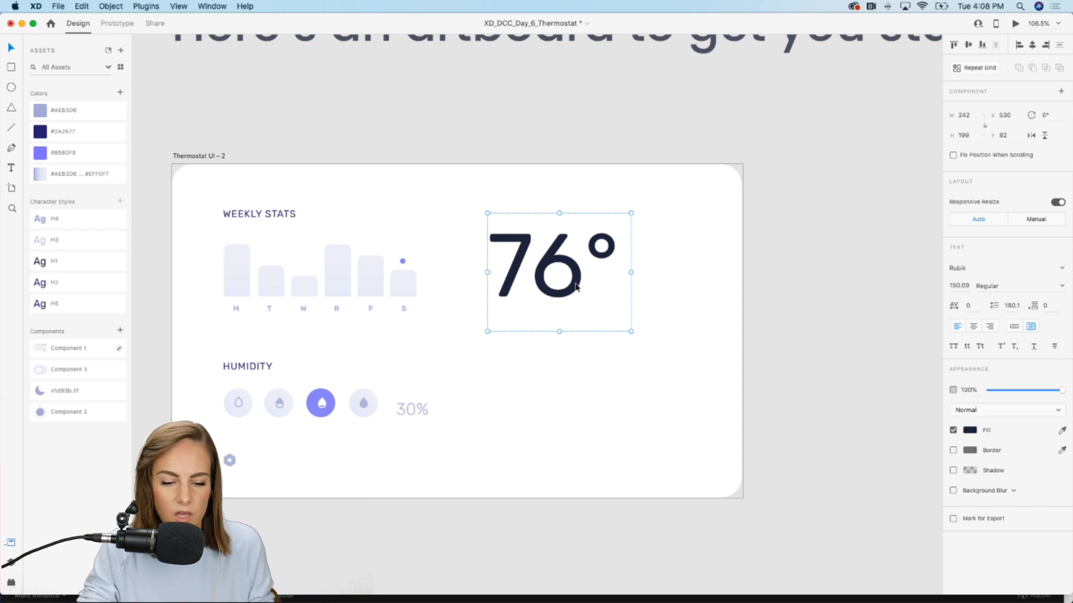
{"action": "left_click_drag", "start_coordinate": [576, 287], "coordinate": [574, 345]}
{"action": "left_click", "coordinate": [869, 221]}
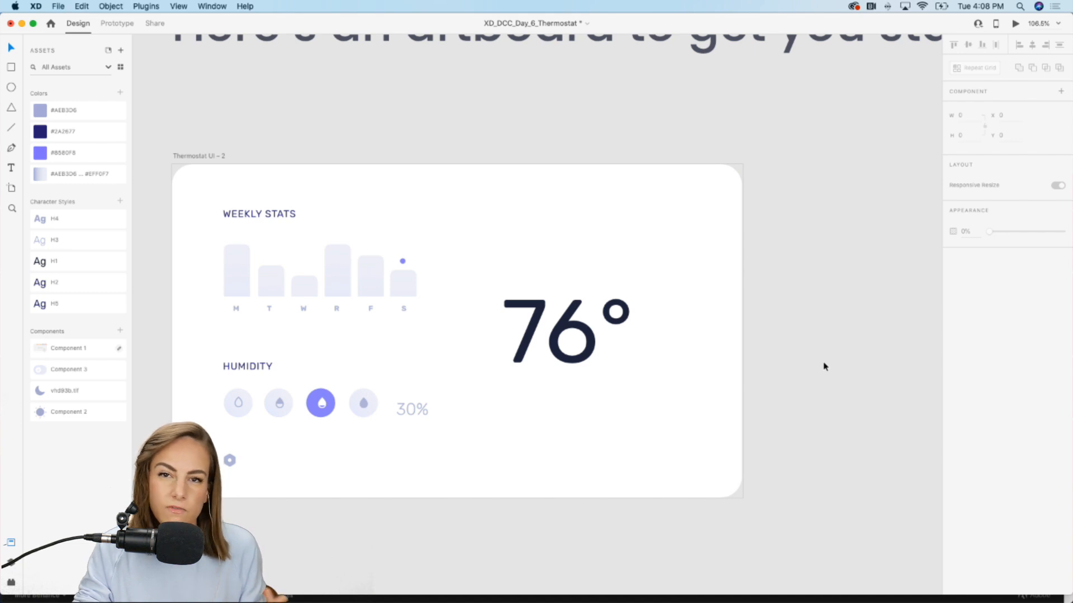
{"action": "key", "text": "super+z"}
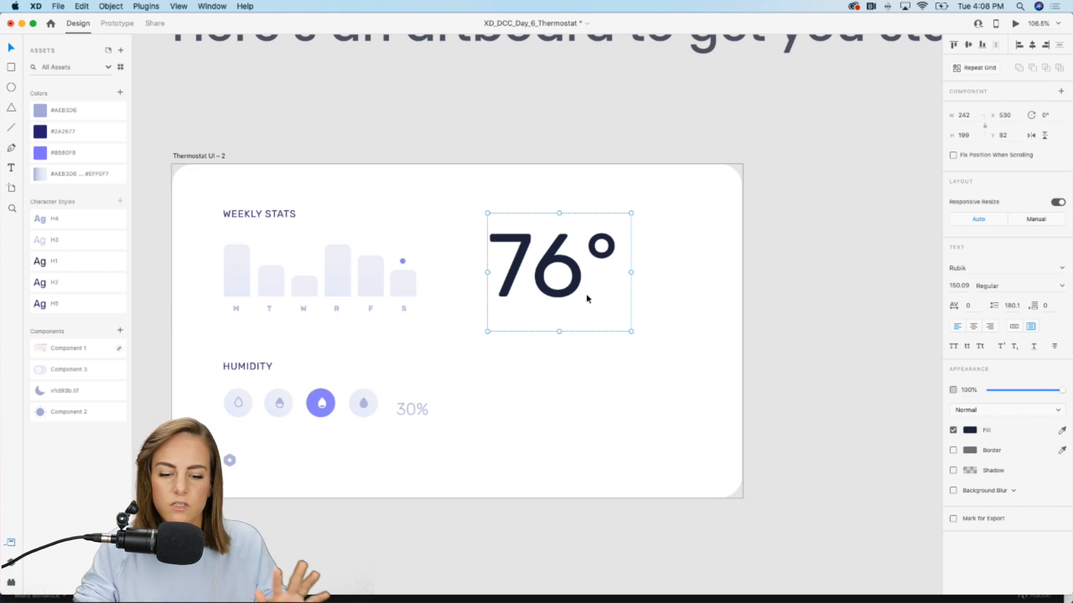
{"action": "left_click", "coordinate": [830, 281]}
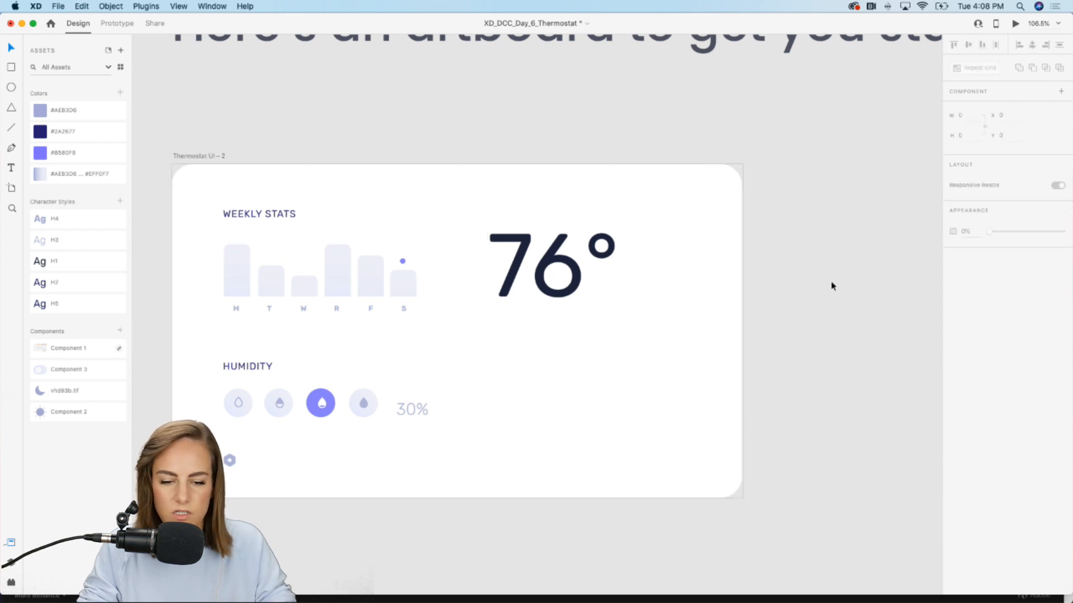
Duplicate the WEEKLY STATS heading directly above the 76° text and change the copy's wording to "temperature"
{"action": "left_click", "coordinate": [275, 218]}
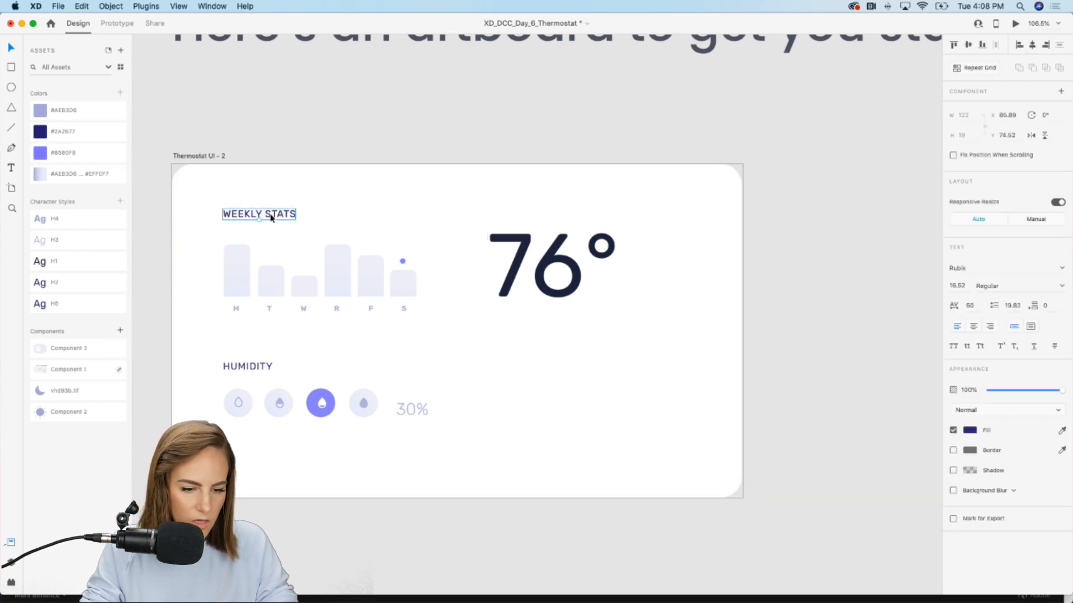
{"action": "left_click_drag", "start_coordinate": [275, 217], "coordinate": [535, 220]}
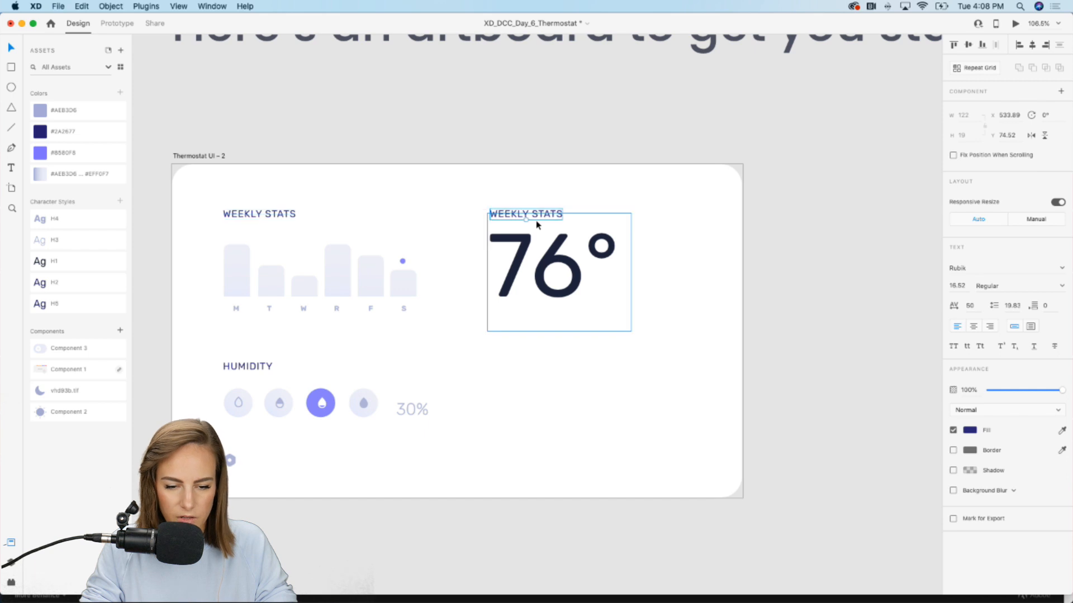
{"action": "double_click", "coordinate": [535, 220]}
{"action": "type", "text": "temper"}
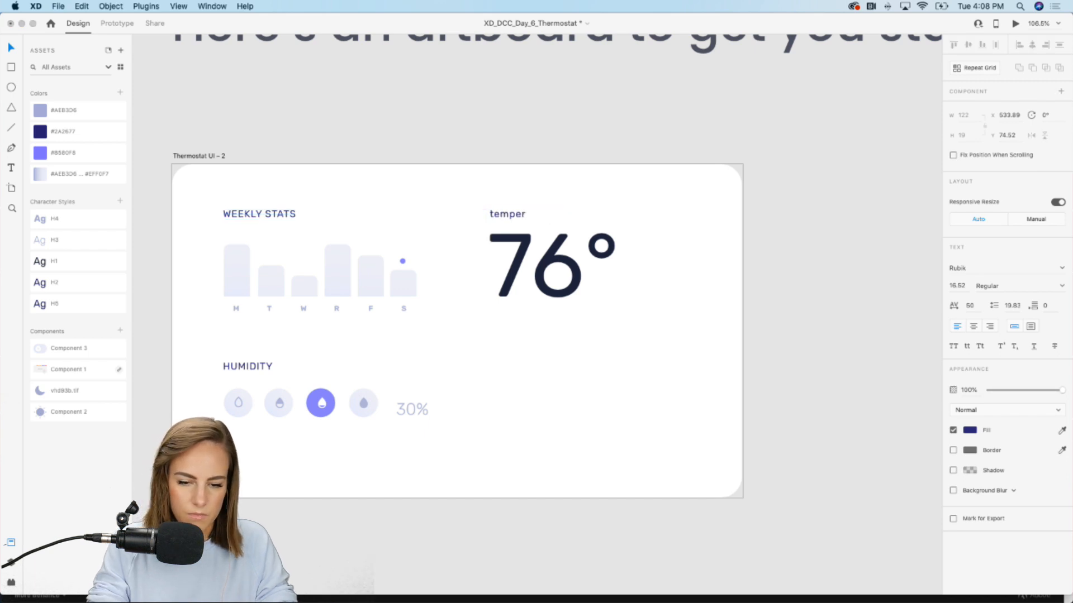
{"action": "type", "text": "ature"}
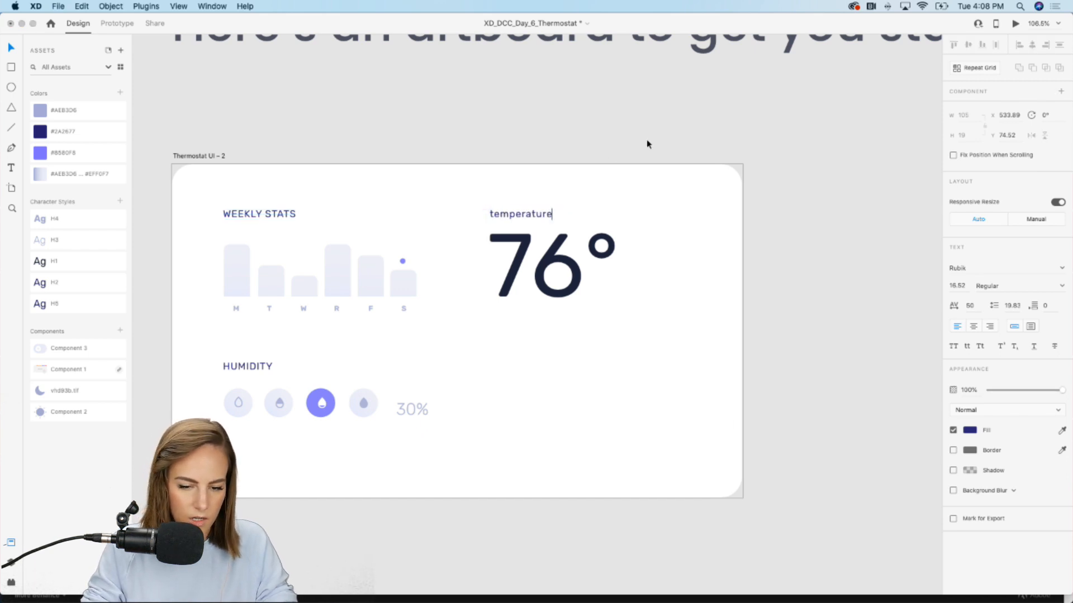
{"action": "key", "text": "Escape"}
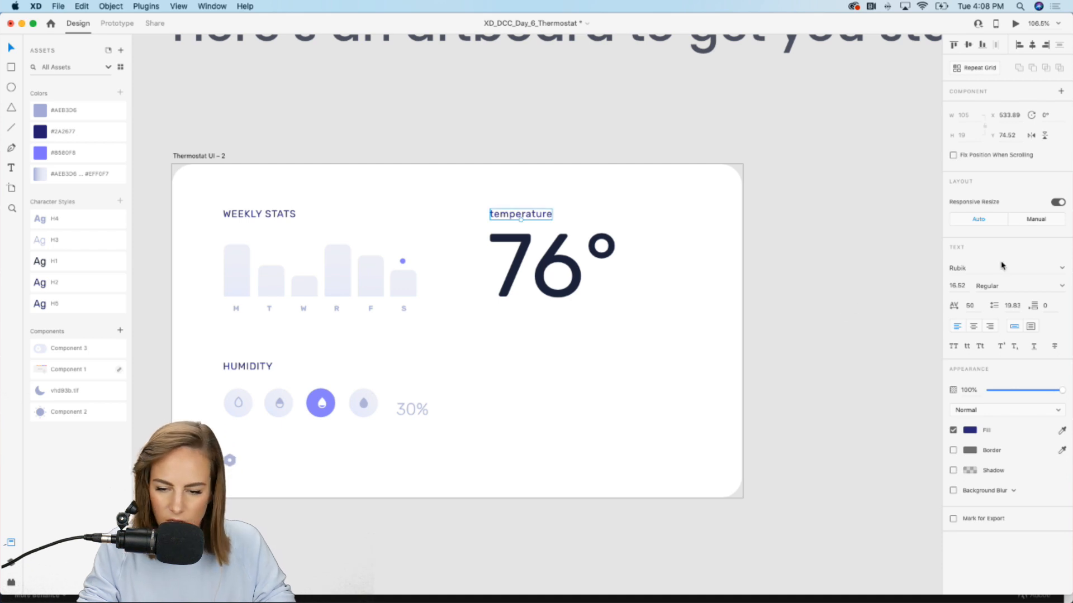
Convert the temperature heading to uppercase and nudge it slightly to align with the 76° text's edge
{"action": "left_click", "coordinate": [955, 347]}
{"action": "left_click", "coordinate": [869, 327]}
{"action": "left_click", "coordinate": [522, 216]}
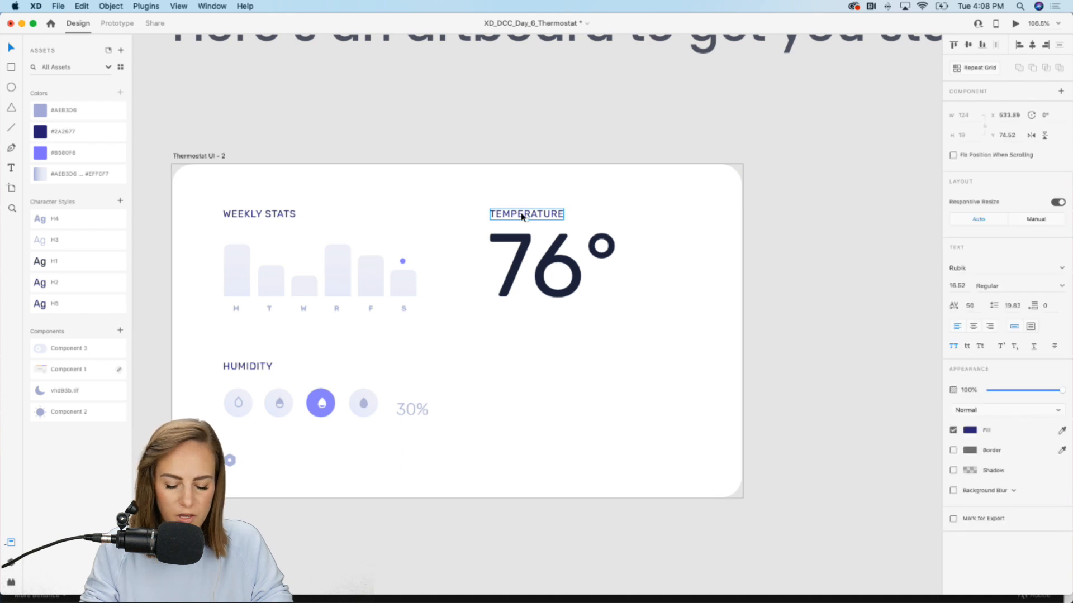
{"action": "left_click_drag", "start_coordinate": [523, 217], "coordinate": [521, 216]}
{"action": "left_click", "coordinate": [587, 125]}
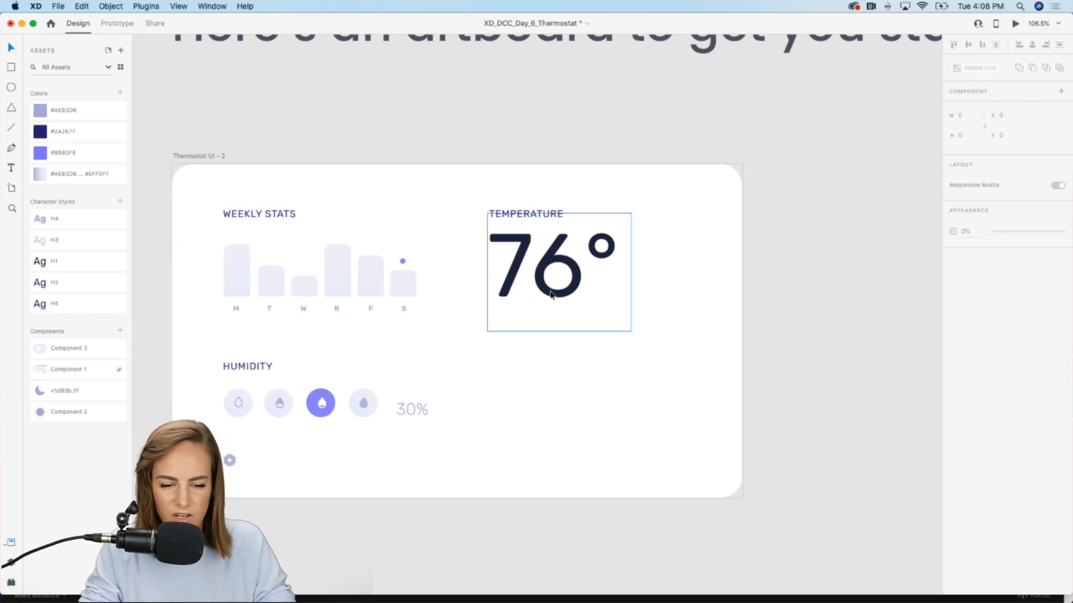
Draw a borderless circle about 54 × 54 below the 76° text, at about X 533, Y 281
{"action": "scroll", "coordinate": [550, 295], "scroll_direction": "up", "scroll_amount": 4}
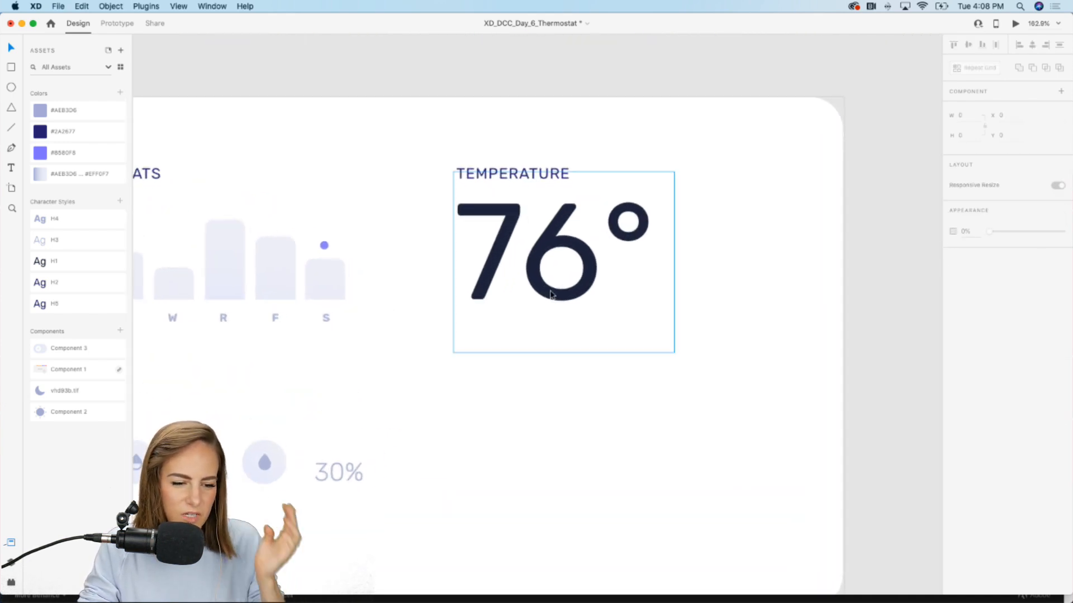
{"action": "scroll", "coordinate": [550, 295], "scroll_direction": "down", "scroll_amount": 3}
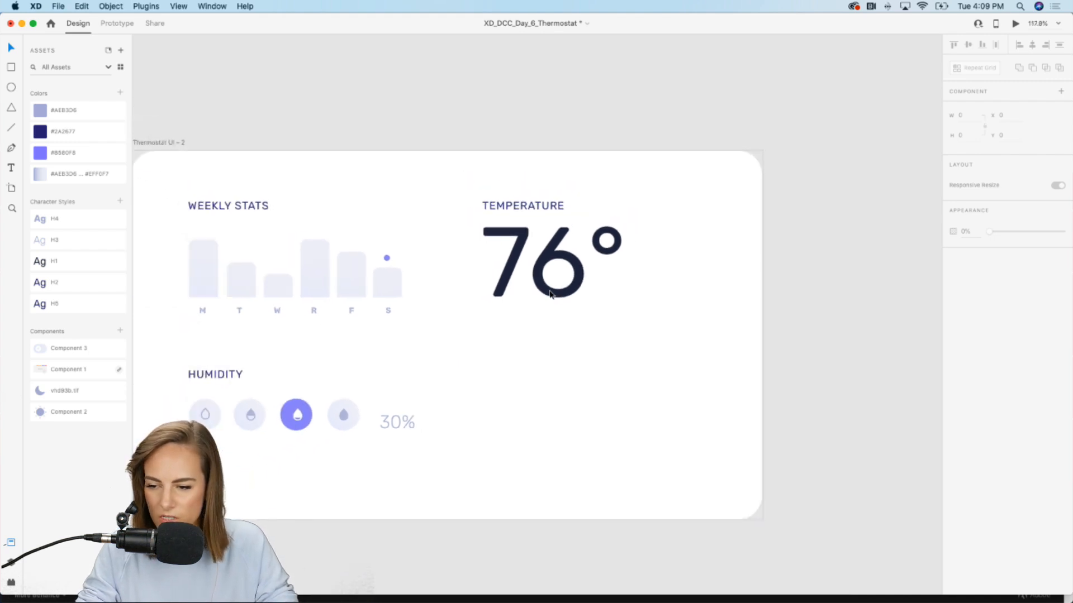
{"action": "left_click", "coordinate": [11, 87]}
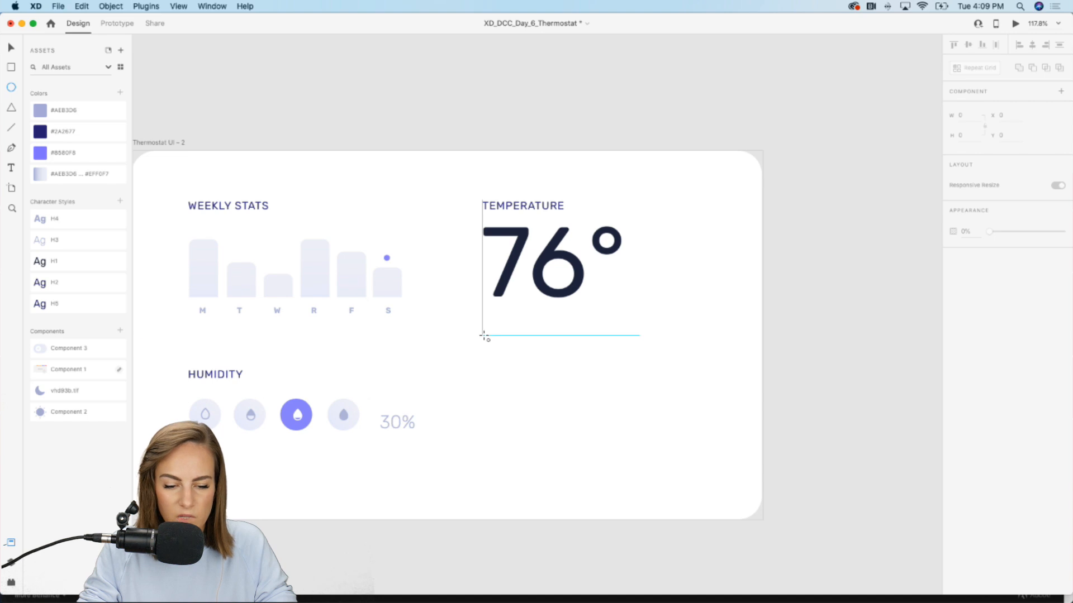
{"action": "left_click_drag", "start_coordinate": [482, 336], "coordinate": [518, 372]}
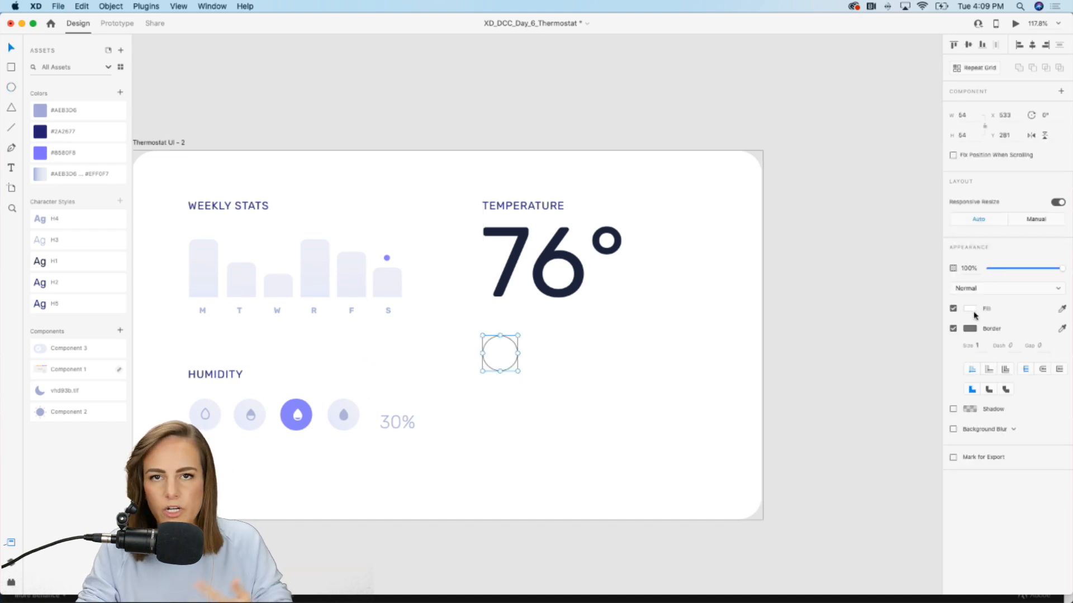
{"action": "left_click", "coordinate": [953, 329]}
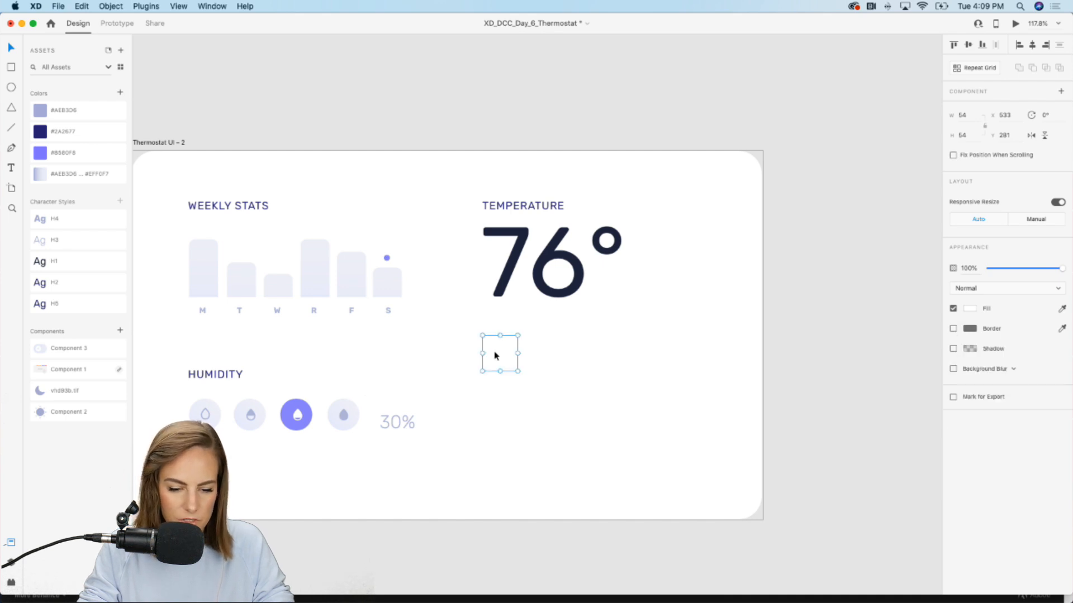
{"action": "left_click", "coordinate": [47, 173]}
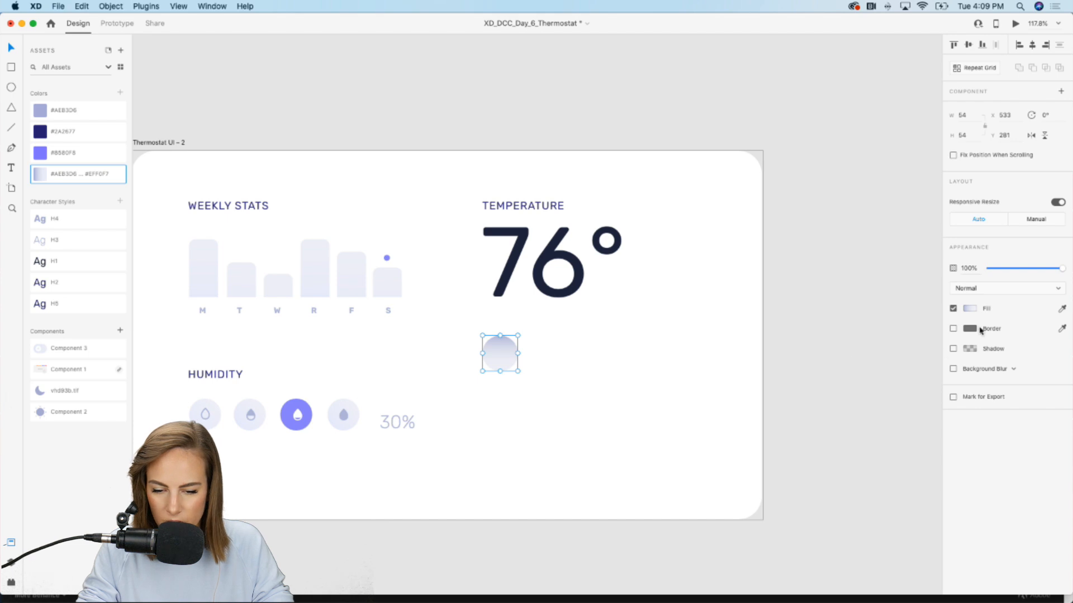
{"action": "left_click", "coordinate": [963, 310]}
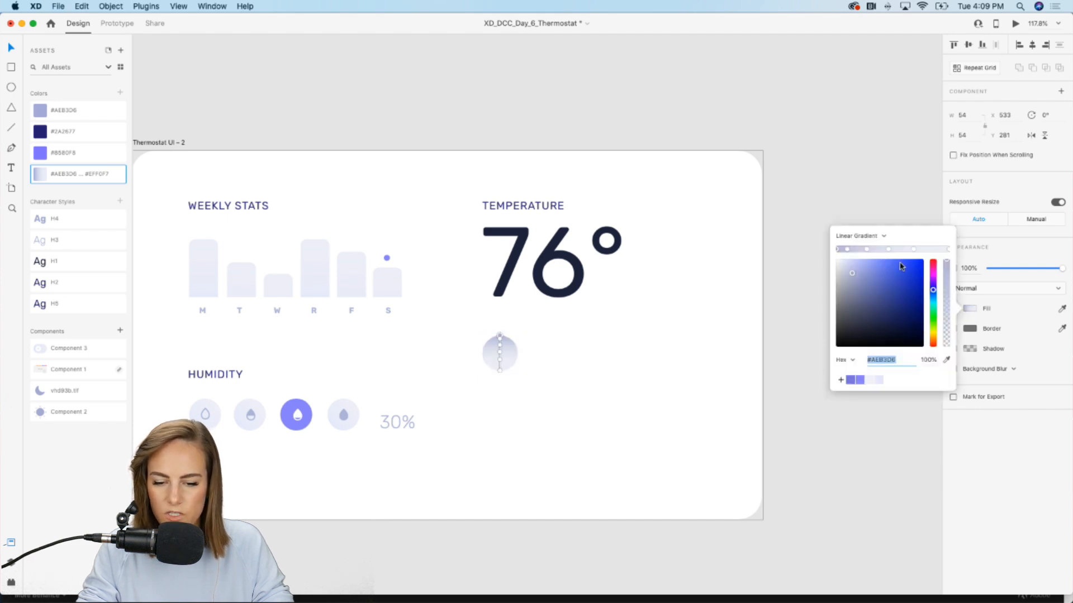
{"action": "left_click", "coordinate": [875, 382]}
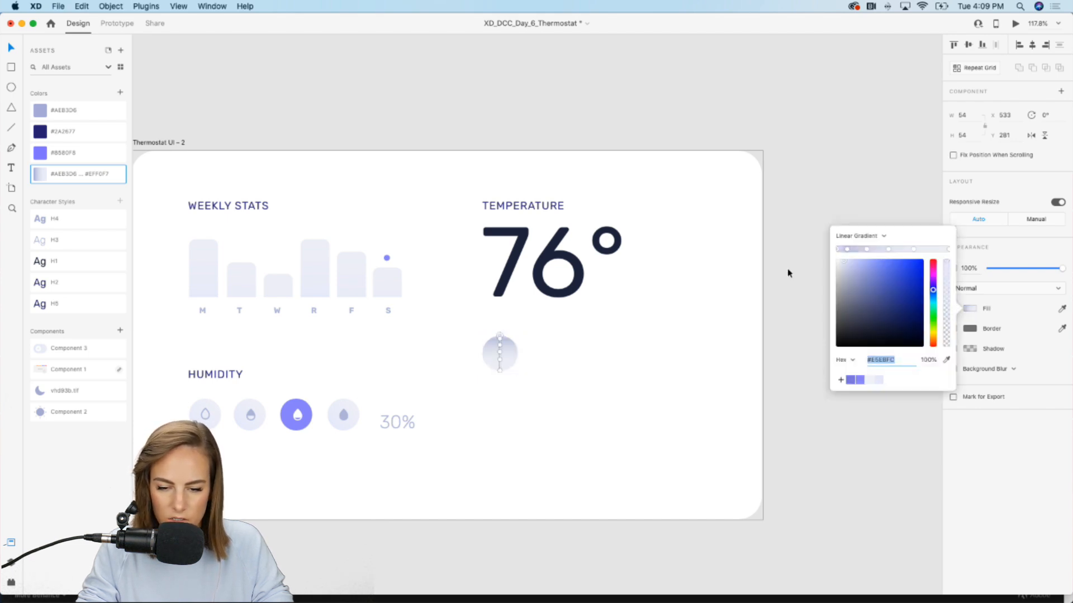
{"action": "left_click", "coordinate": [799, 407]}
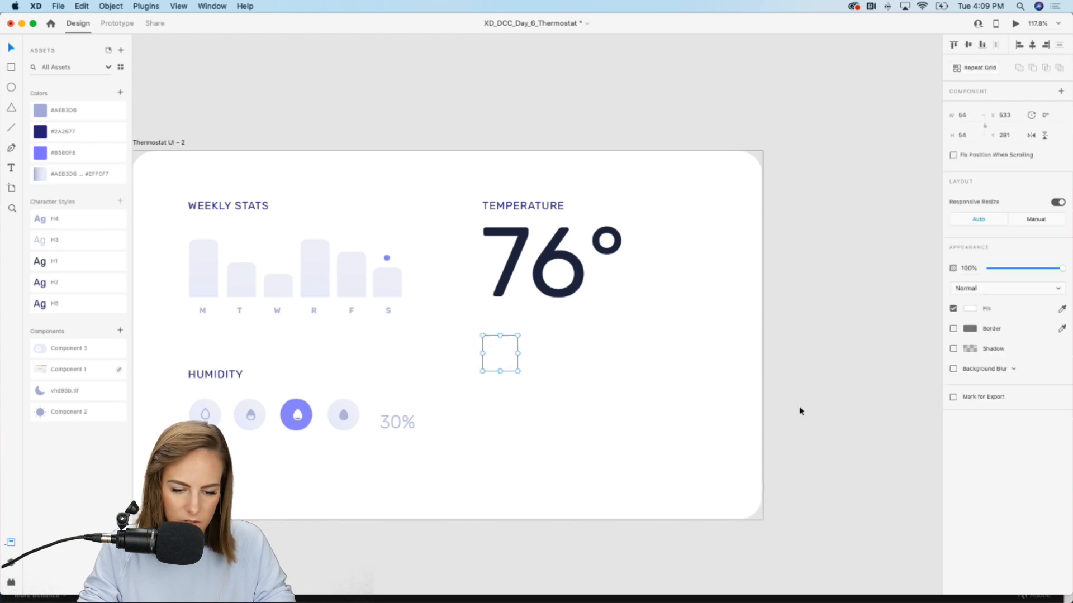
Fill the circle with a linear gradient from #EFF0F7 to #E5E8FC using the saved swatches
{"action": "left_click", "coordinate": [971, 311]}
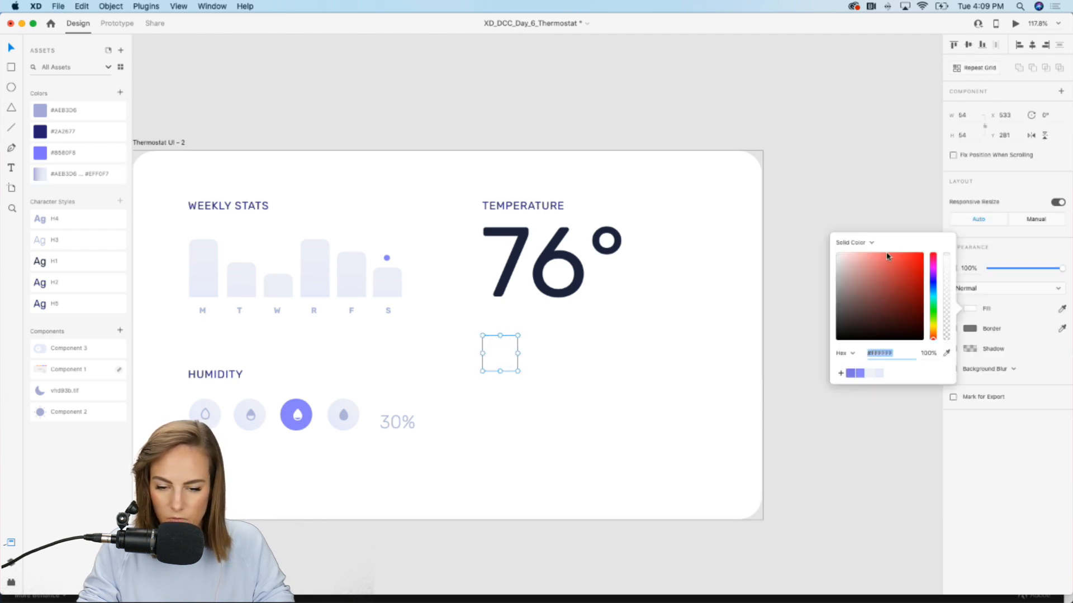
{"action": "left_click", "coordinate": [853, 243]}
{"action": "left_click", "coordinate": [856, 250]}
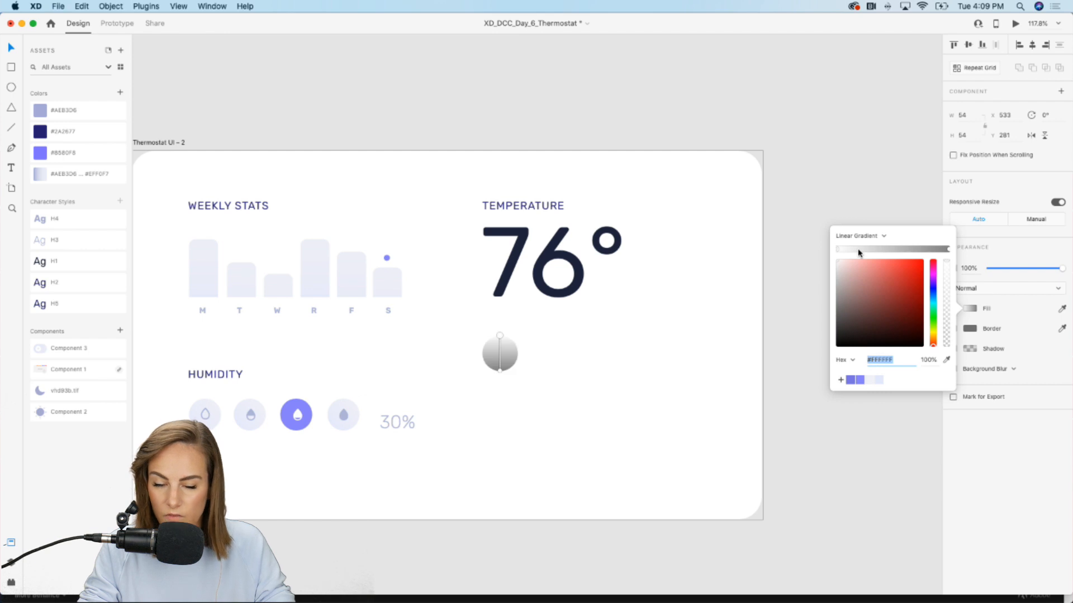
{"action": "left_click", "coordinate": [878, 380]}
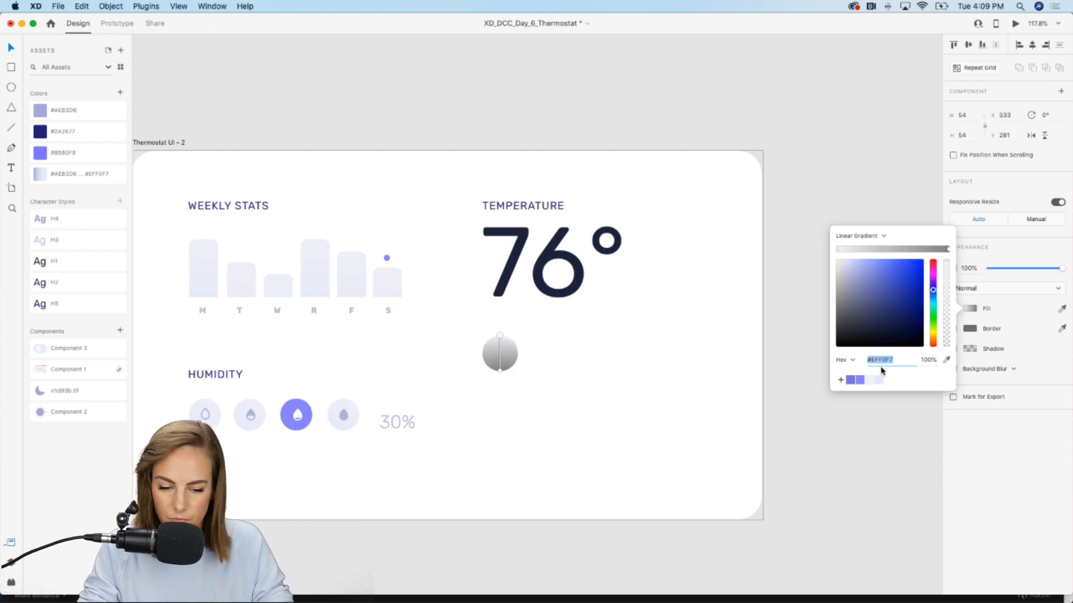
{"action": "left_click", "coordinate": [947, 250]}
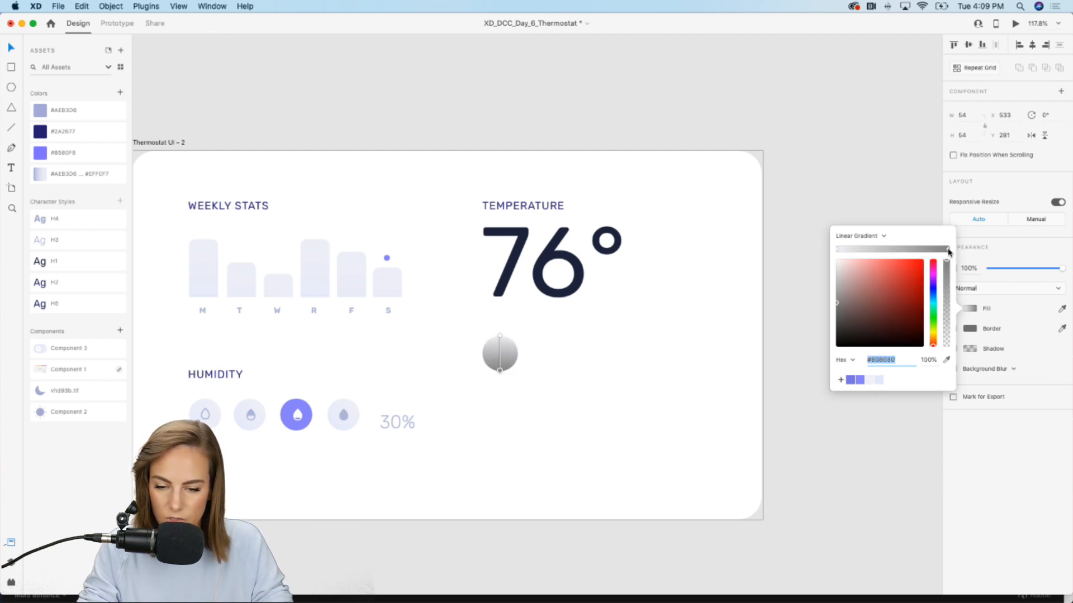
{"action": "left_click", "coordinate": [879, 380]}
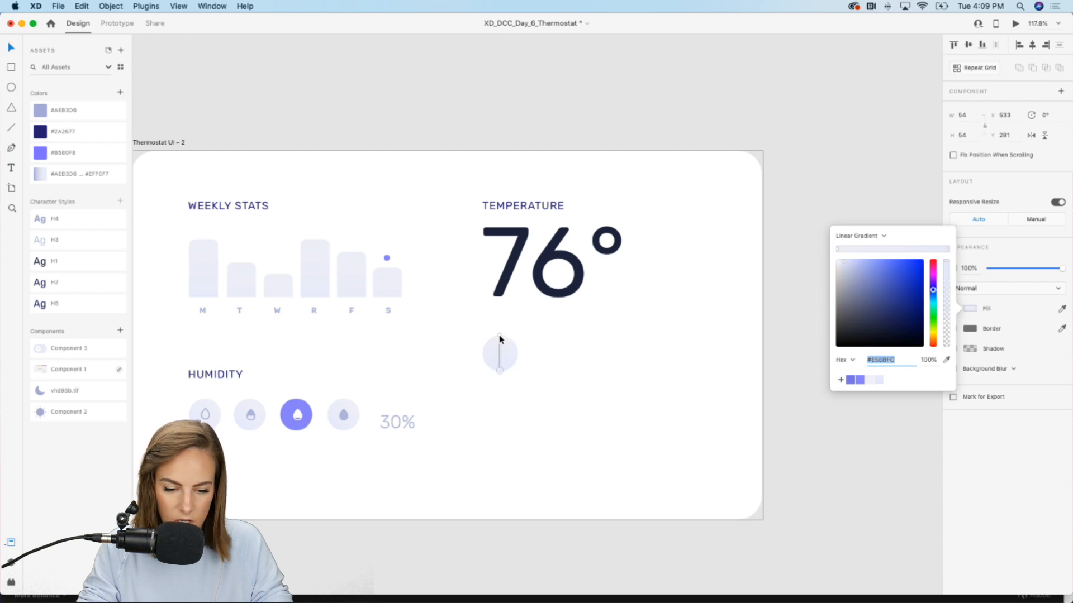
Angle the circle's gradient diagonally from its upper right to just beyond its lower-left edge
{"action": "left_click_drag", "start_coordinate": [499, 337], "coordinate": [482, 380]}
{"action": "scroll", "coordinate": [481, 378], "scroll_direction": "up", "scroll_amount": 3}
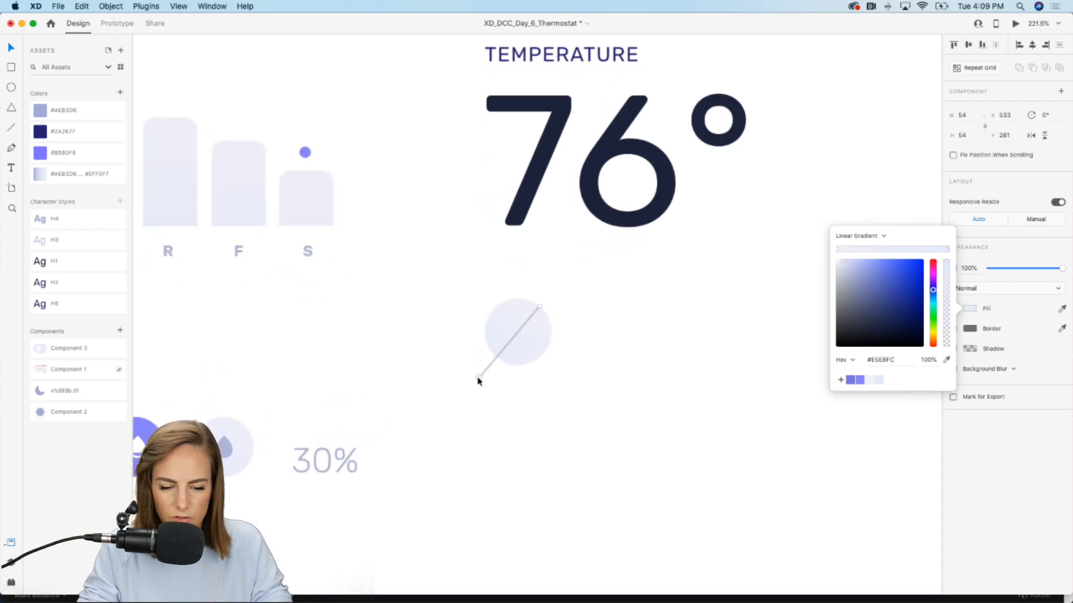
{"action": "left_click_drag", "start_coordinate": [478, 378], "coordinate": [470, 382]}
{"action": "scroll", "coordinate": [469, 382], "scroll_direction": "down", "scroll_amount": 3}
{"action": "left_click", "coordinate": [456, 367]}
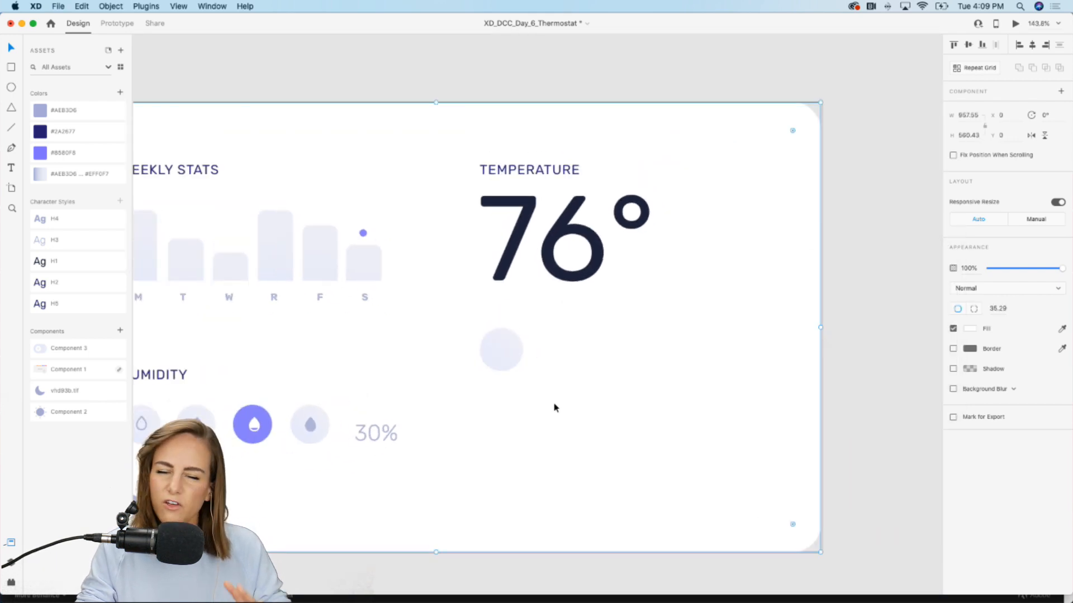
Duplicate the gradient circle straight down to Y 371
{"action": "left_click", "coordinate": [498, 352]}
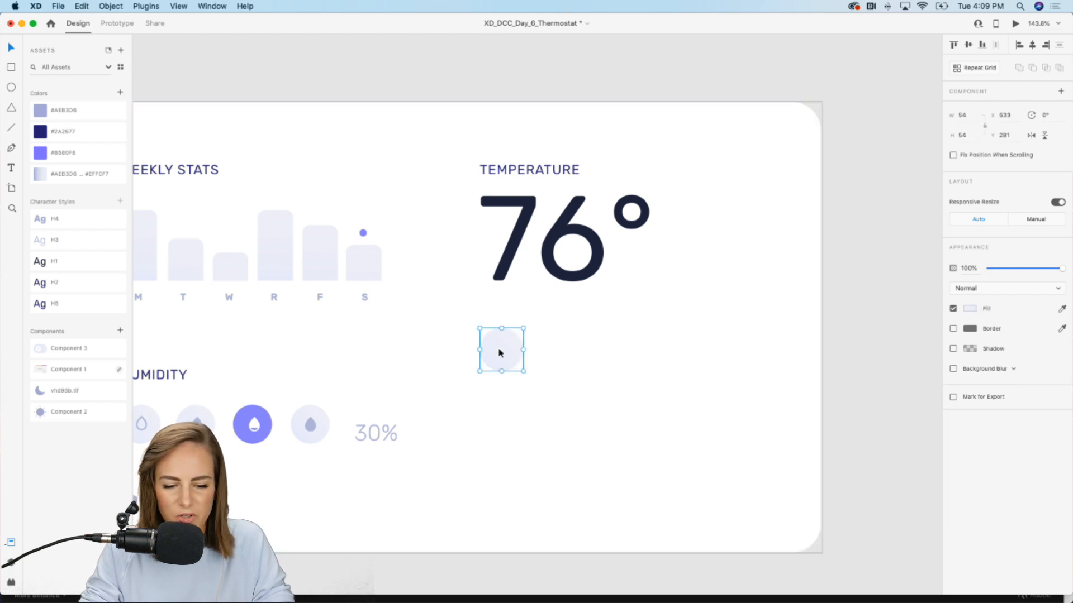
{"action": "left_click_drag", "start_coordinate": [497, 352], "coordinate": [498, 426]}
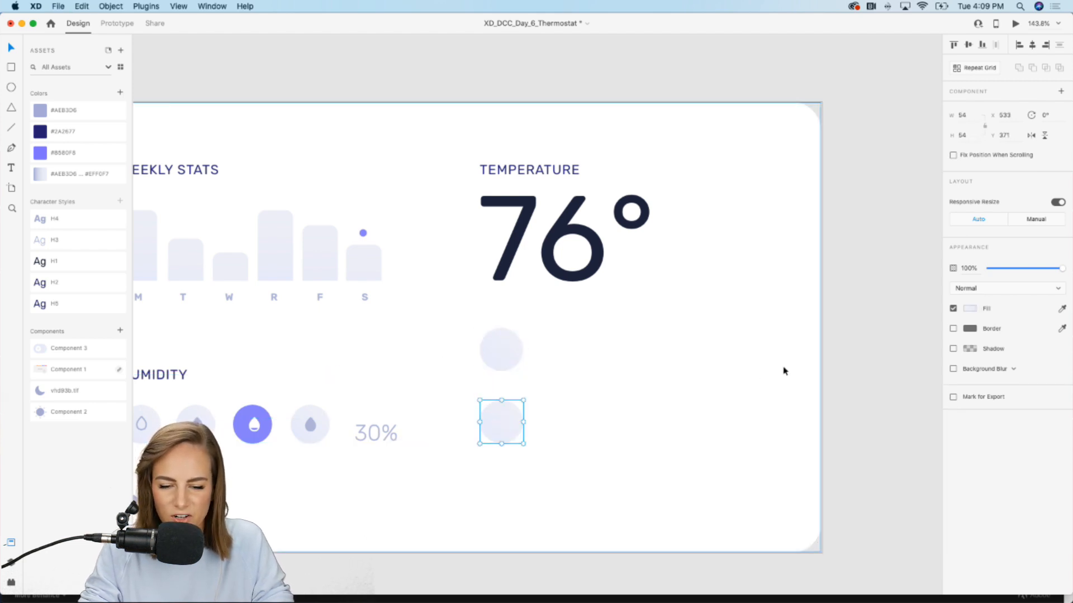
{"action": "left_click", "coordinate": [864, 354]}
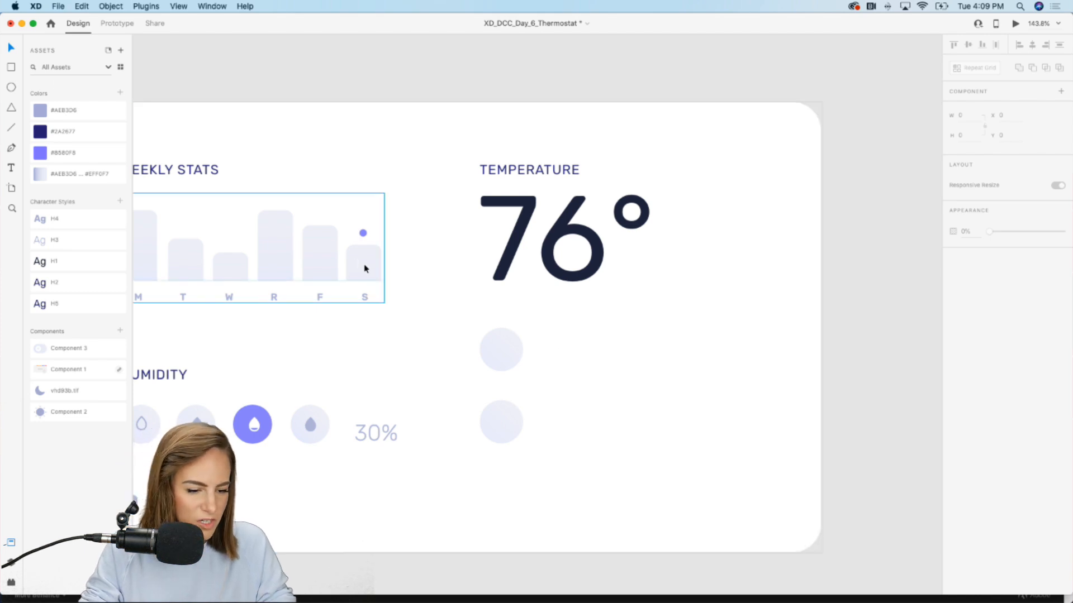
Place the moon component in the lower circle and the sun component (Component 2) in the upper circle
{"action": "left_click_drag", "start_coordinate": [59, 391], "coordinate": [500, 425]}
{"action": "left_click", "coordinate": [883, 364]}
{"action": "left_click_drag", "start_coordinate": [62, 412], "coordinate": [503, 349]}
{"action": "scroll", "coordinate": [503, 348], "scroll_direction": "down", "scroll_amount": 2}
{"action": "scroll", "coordinate": [502, 350], "scroll_direction": "down", "scroll_amount": 2}
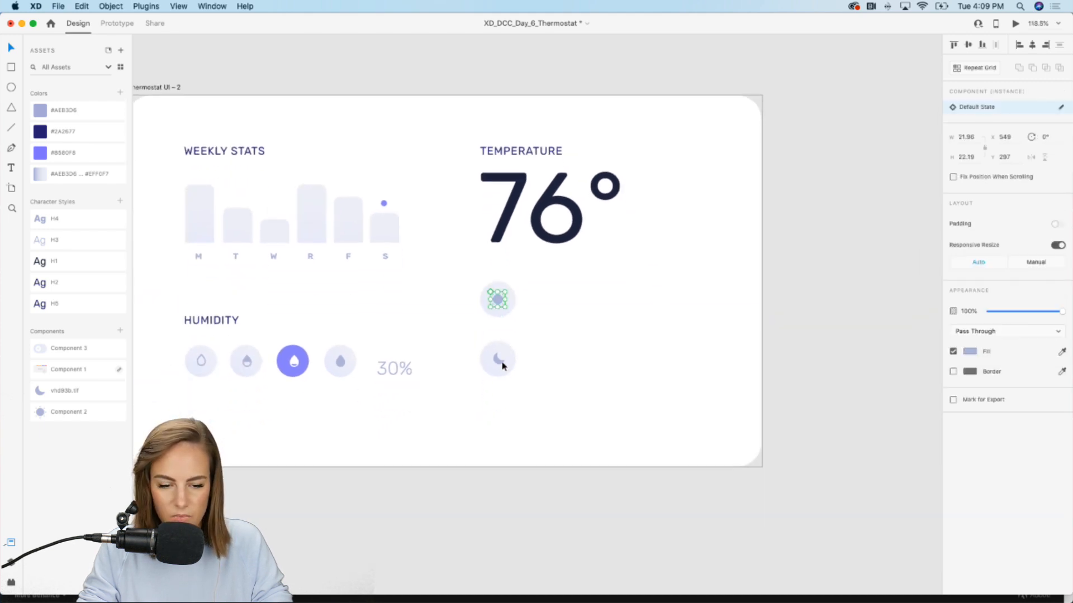
Duplicate the HUMIDITY heading beside the sun circle and change the copy's wording to "morning"
{"action": "left_click", "coordinate": [200, 319]}
{"action": "double_click", "coordinate": [199, 319]}
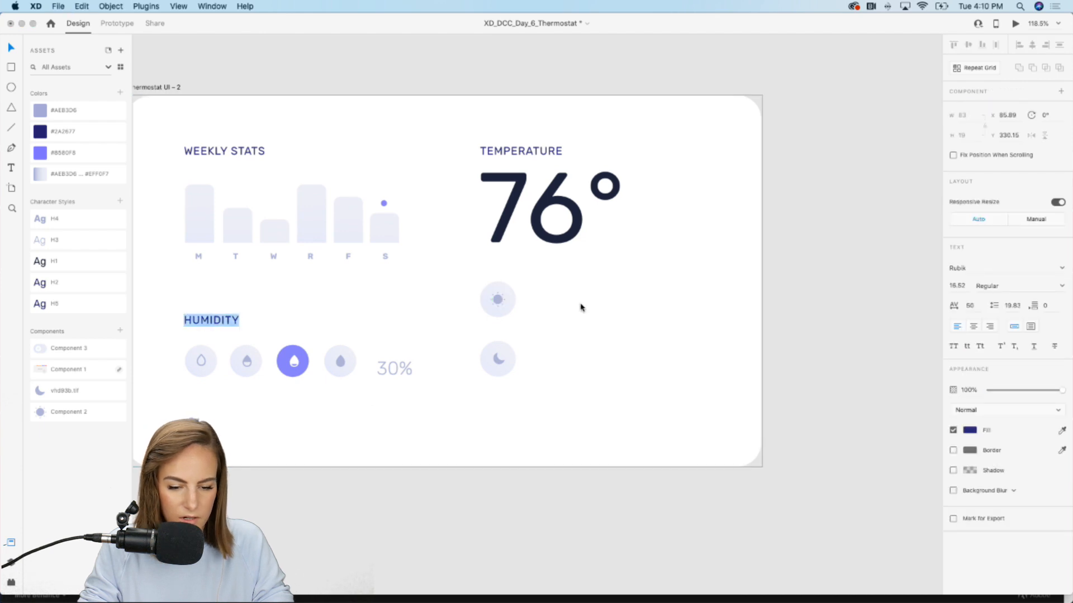
{"action": "key", "text": "Escape"}
{"action": "left_click_drag", "start_coordinate": [215, 319], "coordinate": [565, 297]}
{"action": "double_click", "coordinate": [565, 297]}
{"action": "type", "text": "morning"}
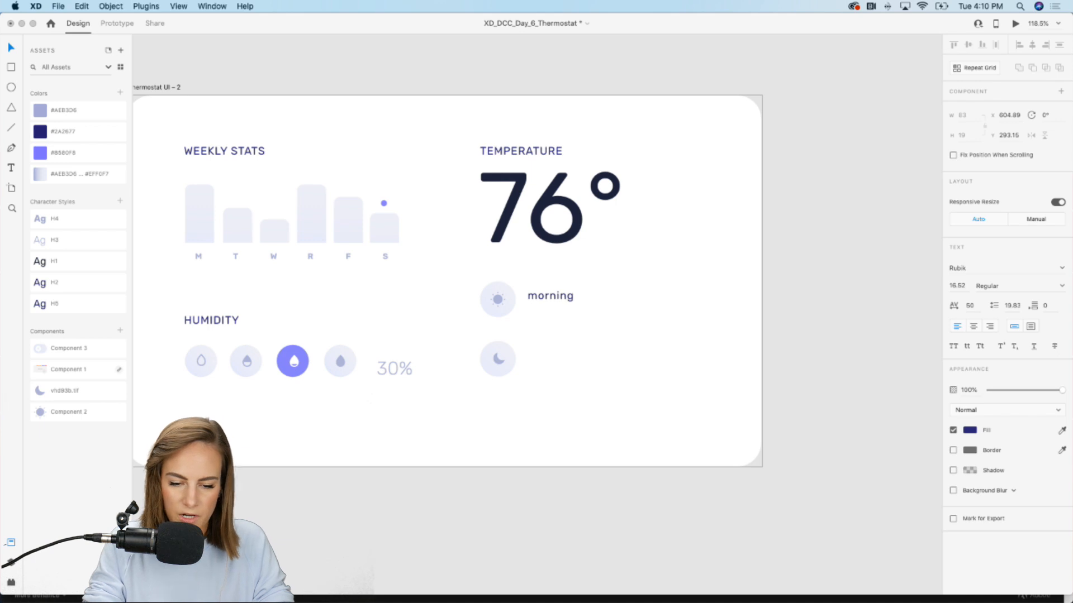
{"action": "key", "text": "Escape"}
{"action": "key", "text": "Escape"}
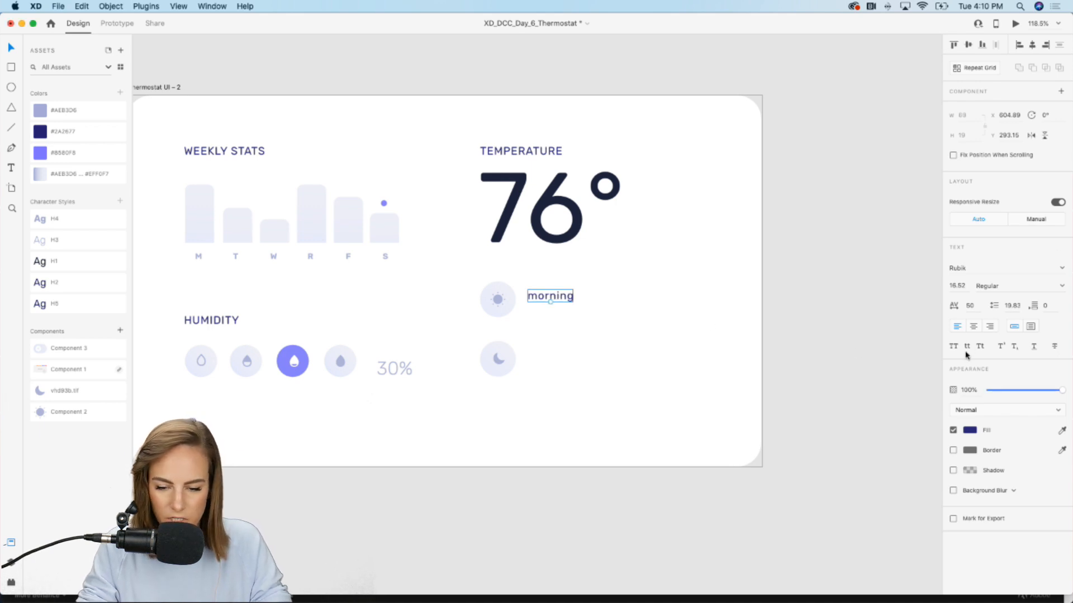
Apply the H5 character style and uppercase to the morning label and move it to about X 608, Y 280
{"action": "left_click", "coordinate": [954, 346]}
{"action": "left_click", "coordinate": [553, 296]}
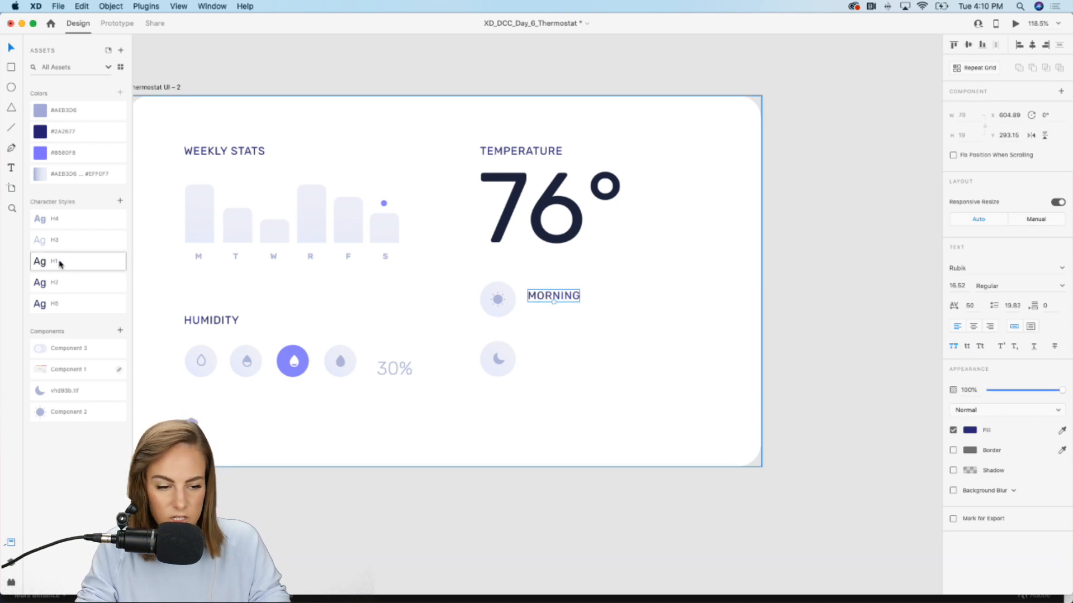
{"action": "left_click", "coordinate": [64, 283]}
{"action": "left_click", "coordinate": [63, 304]}
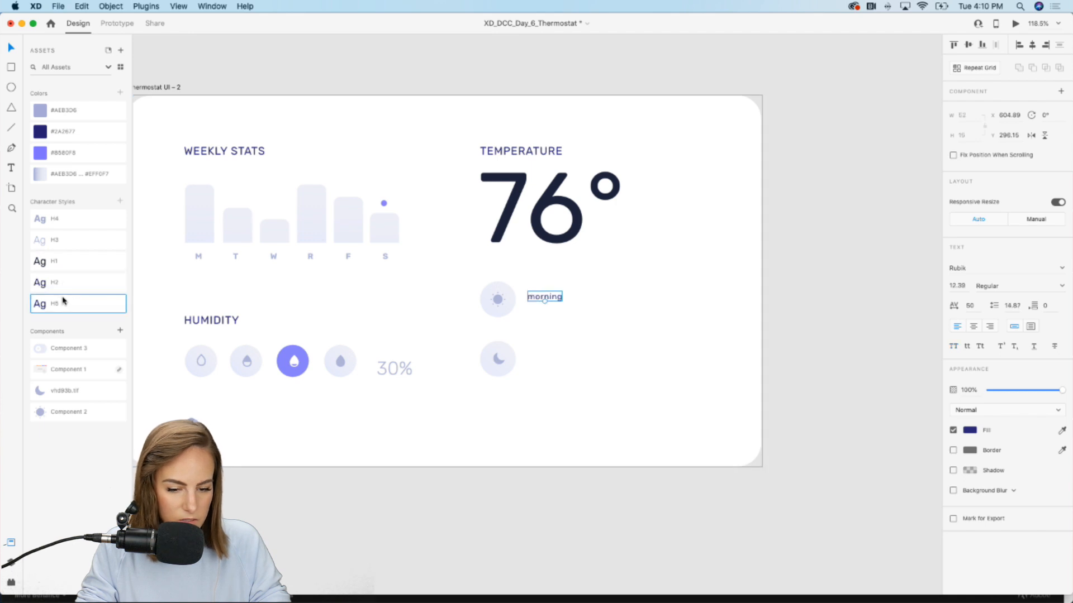
{"action": "left_click", "coordinate": [953, 347]}
{"action": "scroll", "coordinate": [637, 322], "scroll_direction": "up", "scroll_amount": 5}
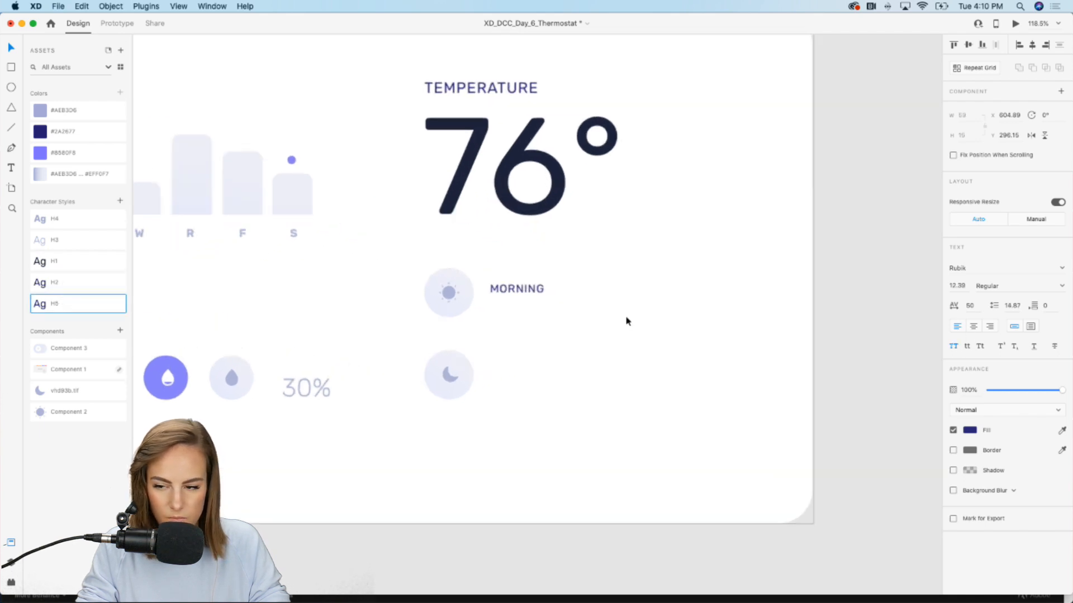
{"action": "left_click_drag", "start_coordinate": [541, 294], "coordinate": [515, 272]}
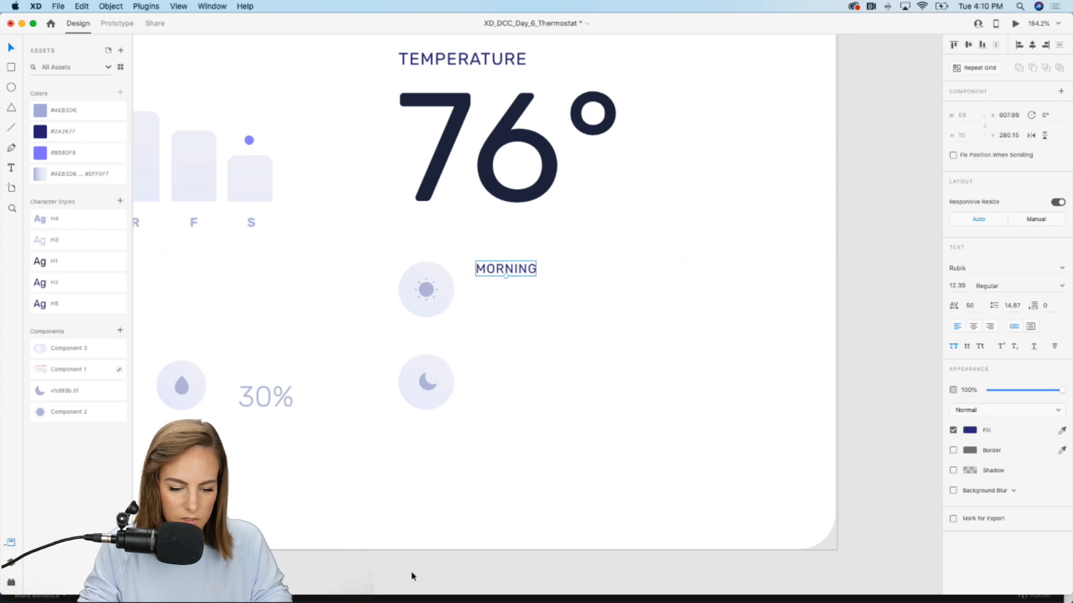
Shift both circles, their icons and the MORNING label together horizontally to X 537
{"action": "left_click_drag", "start_coordinate": [412, 570], "coordinate": [534, 229]}
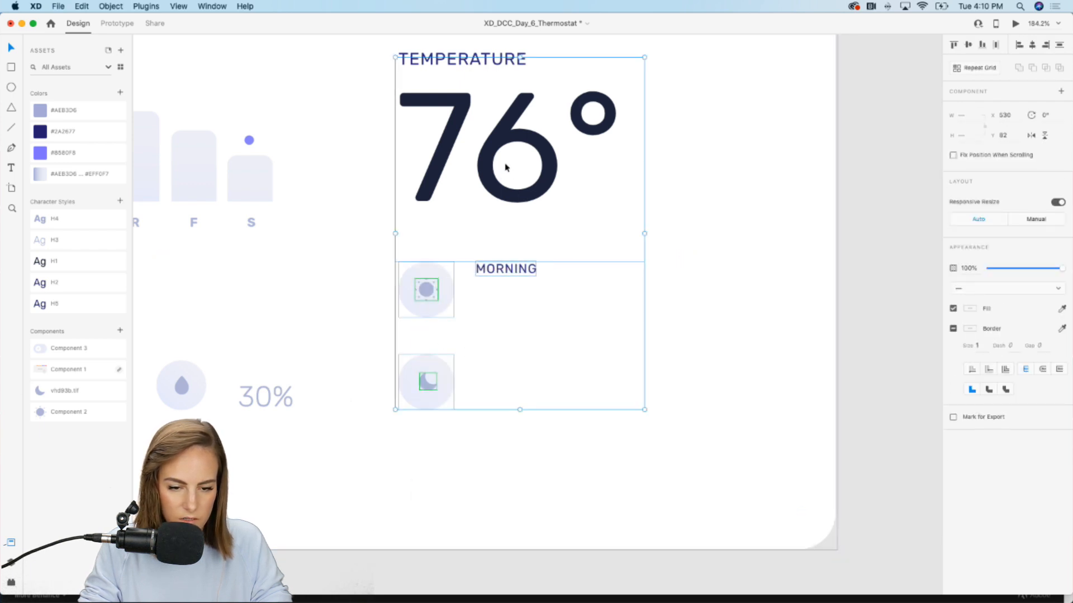
{"action": "left_click", "coordinate": [443, 289]}
{"action": "left_click_drag", "start_coordinate": [443, 289], "coordinate": [446, 289]}
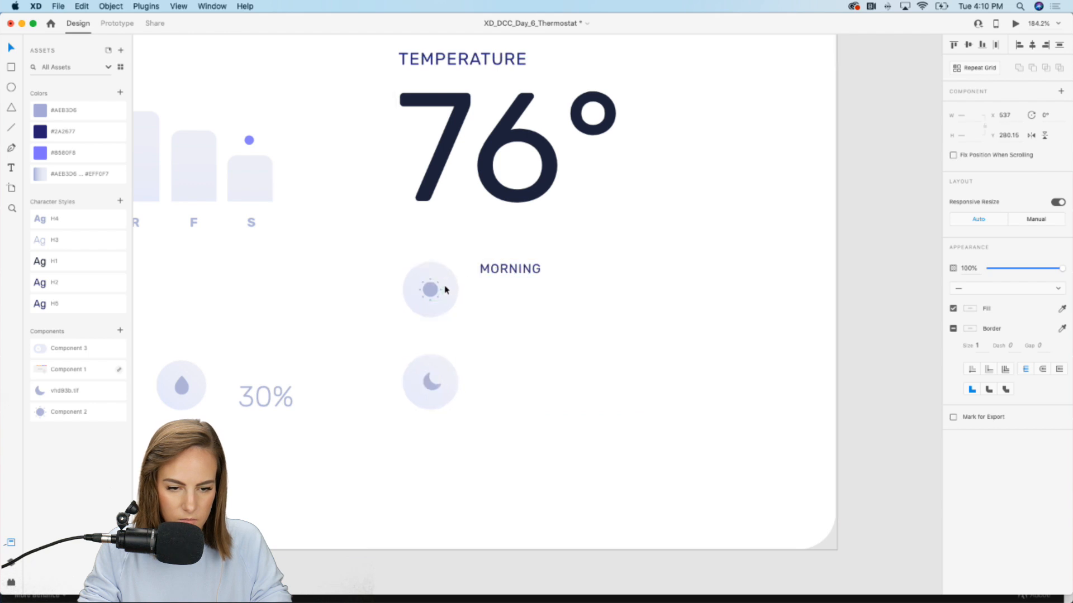
{"action": "left_click", "coordinate": [421, 585]}
Duplicate the MORNING label straight down beside the moon circle at Y 369.15 and change the copy's wording to "NIGHT"
{"action": "left_click", "coordinate": [508, 268]}
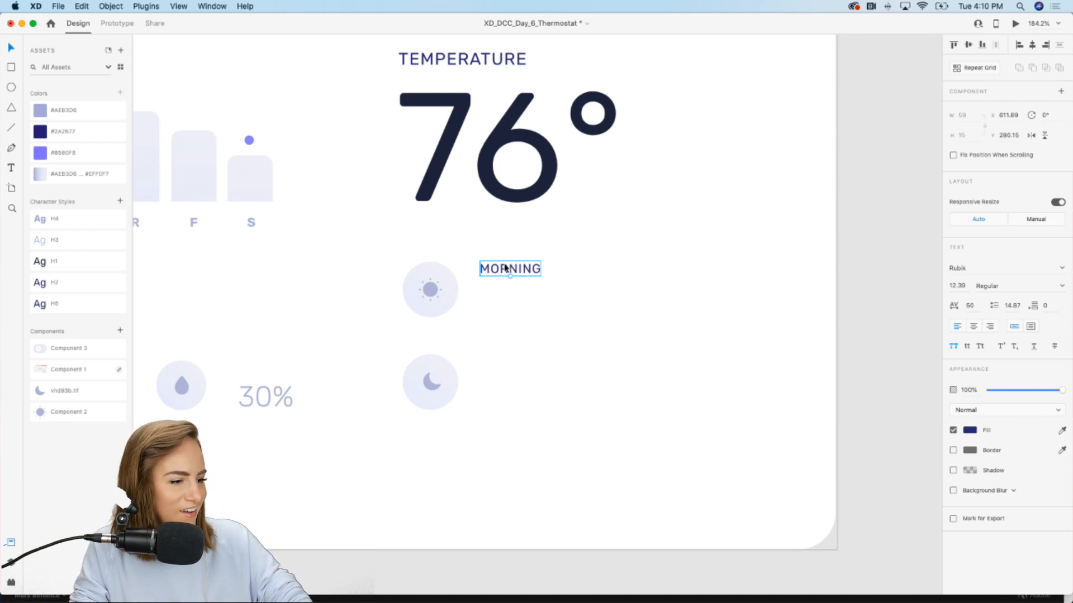
{"action": "left_click_drag", "start_coordinate": [505, 268], "coordinate": [502, 361]}
{"action": "double_click", "coordinate": [489, 362]}
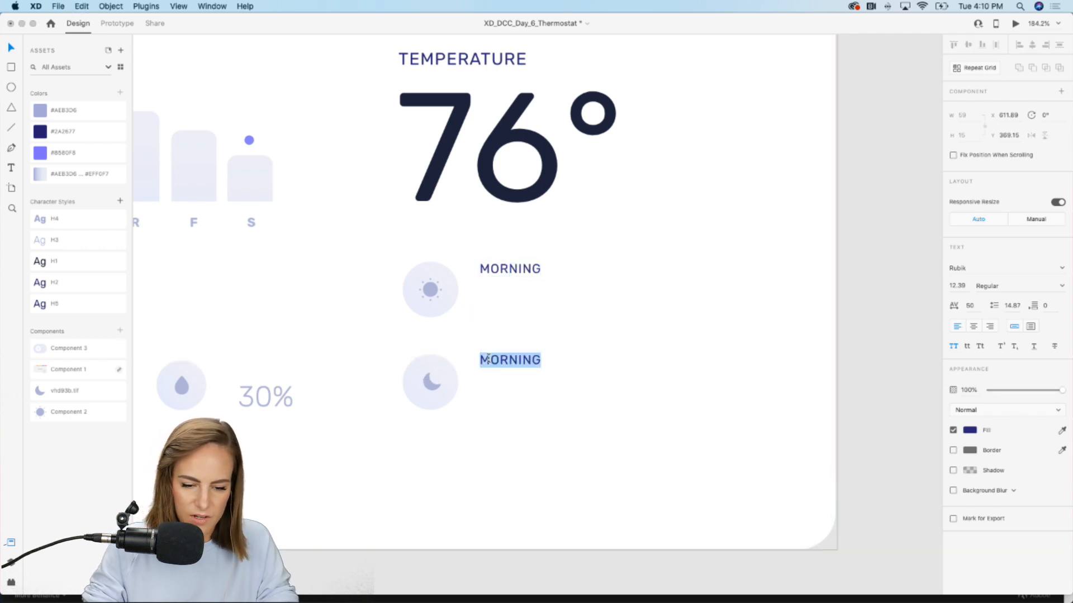
{"action": "type", "text": "NIGHT"}
{"action": "left_click", "coordinate": [879, 368]}
{"action": "left_click", "coordinate": [886, 371]}
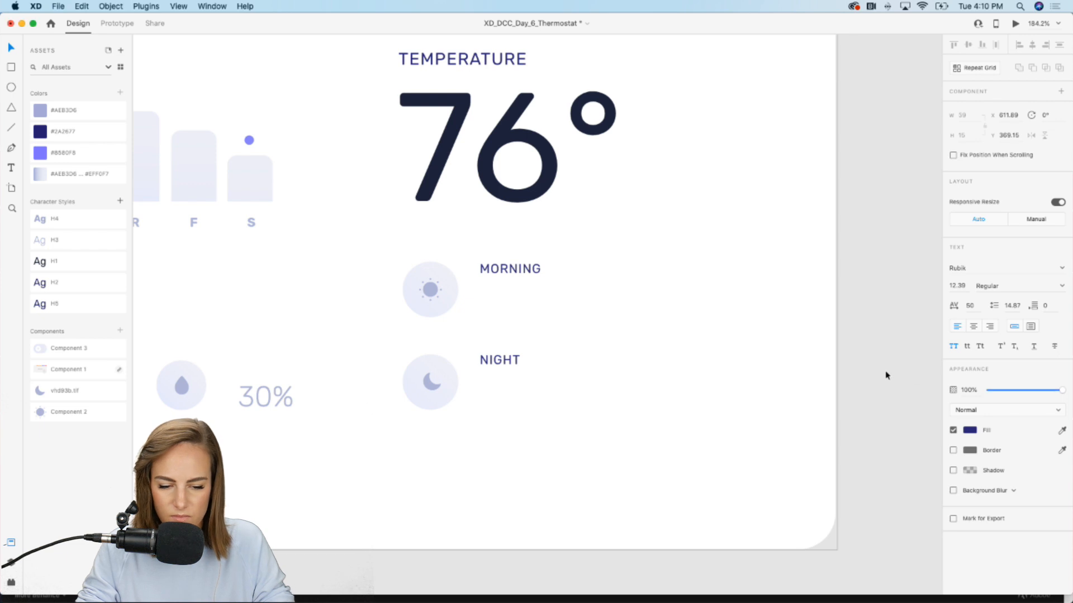
{"action": "left_click", "coordinate": [889, 305]}
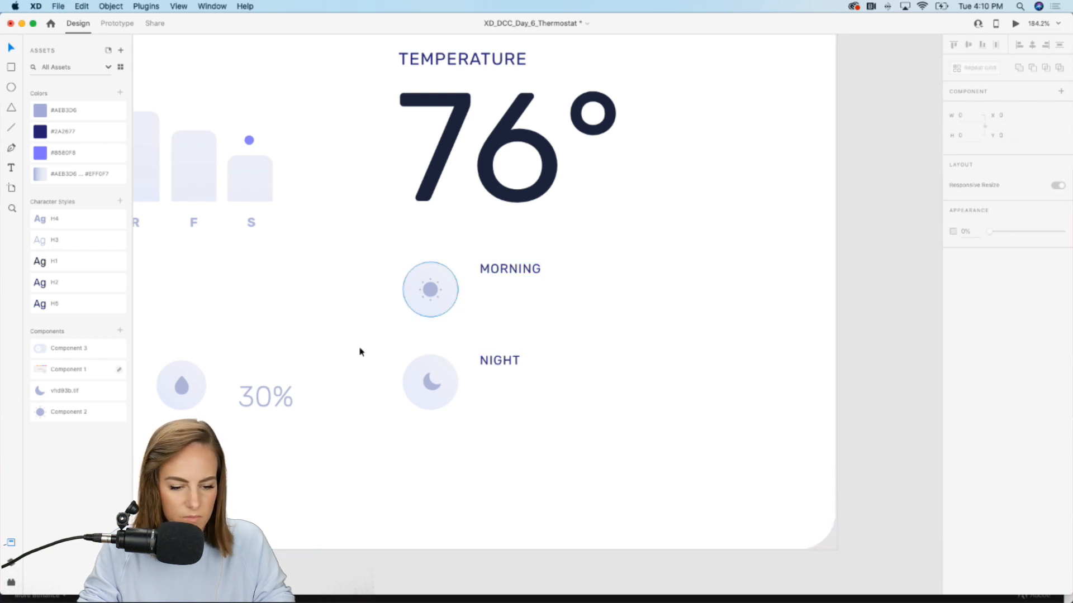
Duplicate the 30% humidity value under the MORNING label at X 608.9, Y 305.68 and change the copy to 64°
{"action": "left_click", "coordinate": [270, 391]}
{"action": "left_click_drag", "start_coordinate": [269, 391], "coordinate": [498, 304]}
{"action": "double_click", "coordinate": [499, 304]}
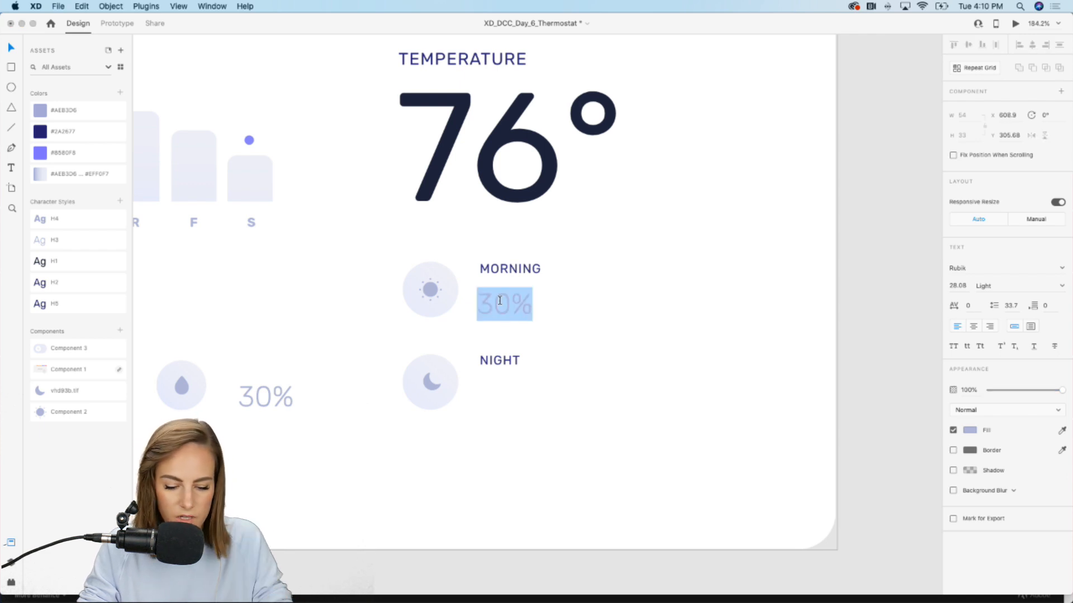
{"action": "type", "text": "64"}
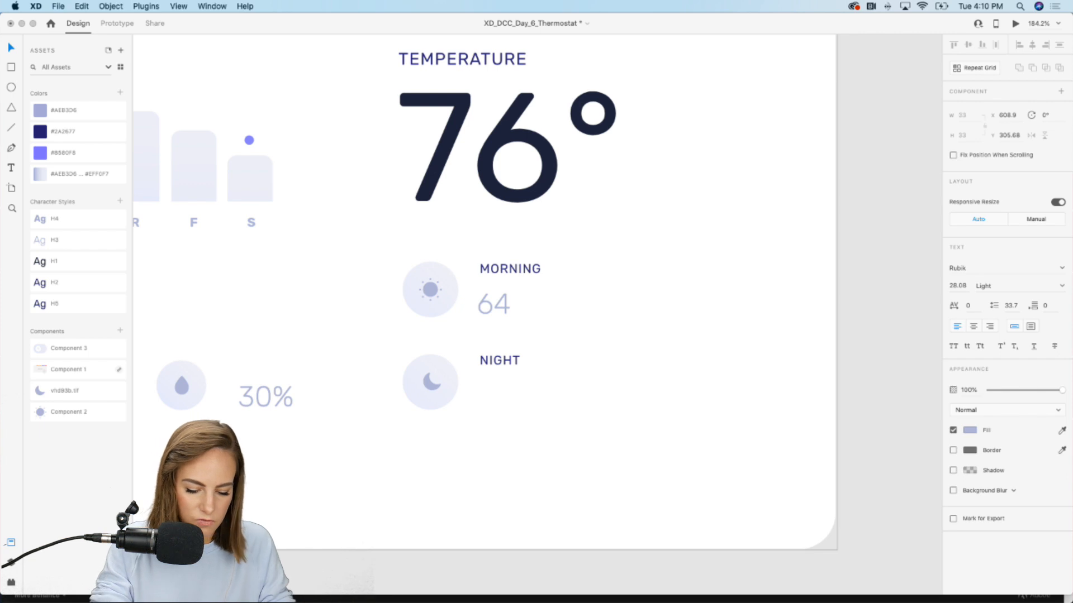
{"action": "key", "text": "Escape"}
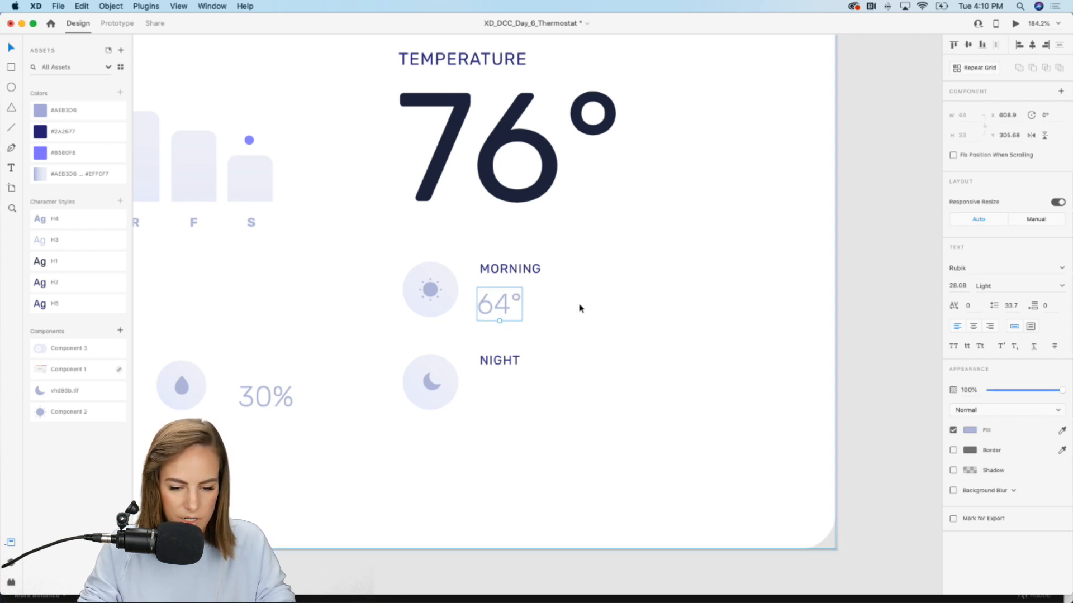
Duplicate the 64° value straight down under the NIGHT label at Y 394.68 and change the copy to 73°
{"action": "key", "text": "super+d"}
{"action": "left_click_drag", "start_coordinate": [499, 306], "coordinate": [442, 394]}
{"action": "double_click", "coordinate": [497, 397]}
{"action": "type", "text": "73"}
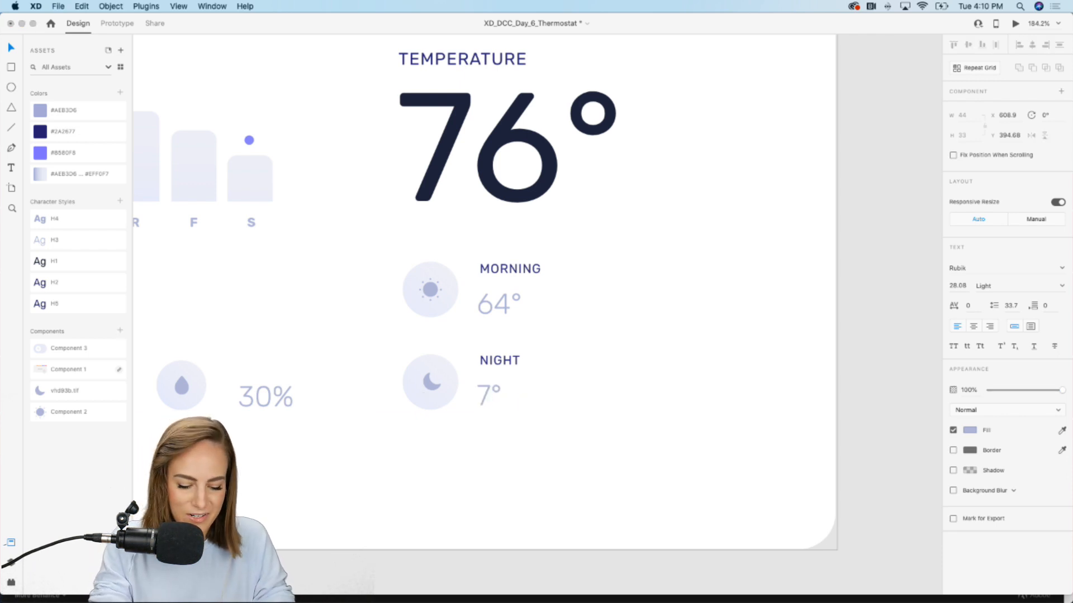
{"action": "left_click", "coordinate": [900, 339]}
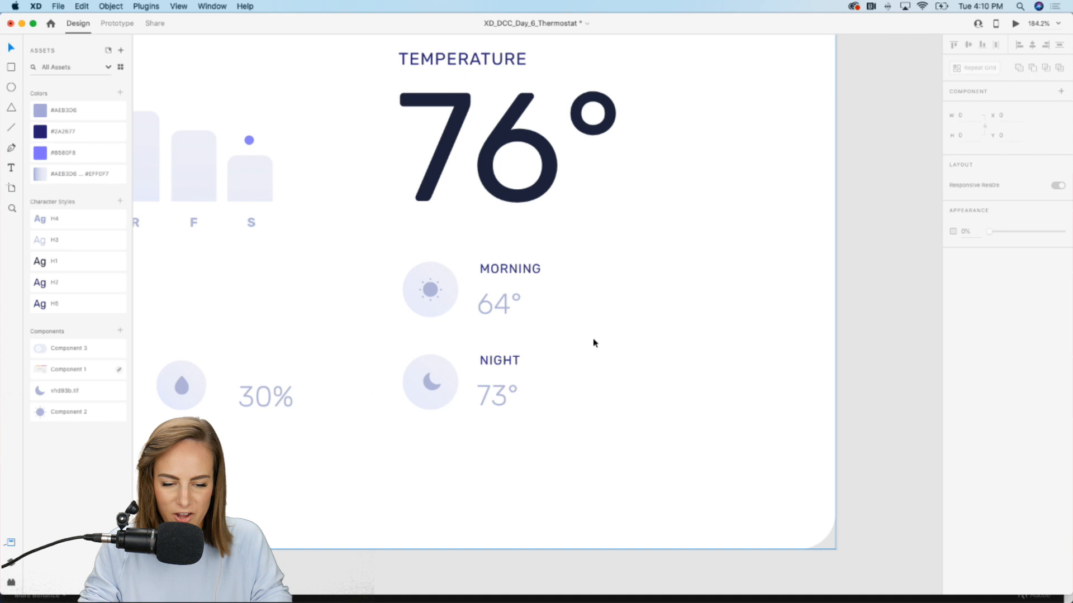
Draw a 90 × 360 vertical rectangle beside the temperature display at X 778, Y 75
{"action": "left_click", "coordinate": [525, 382]}
{"action": "scroll", "coordinate": [525, 384], "scroll_direction": "down", "scroll_amount": 5}
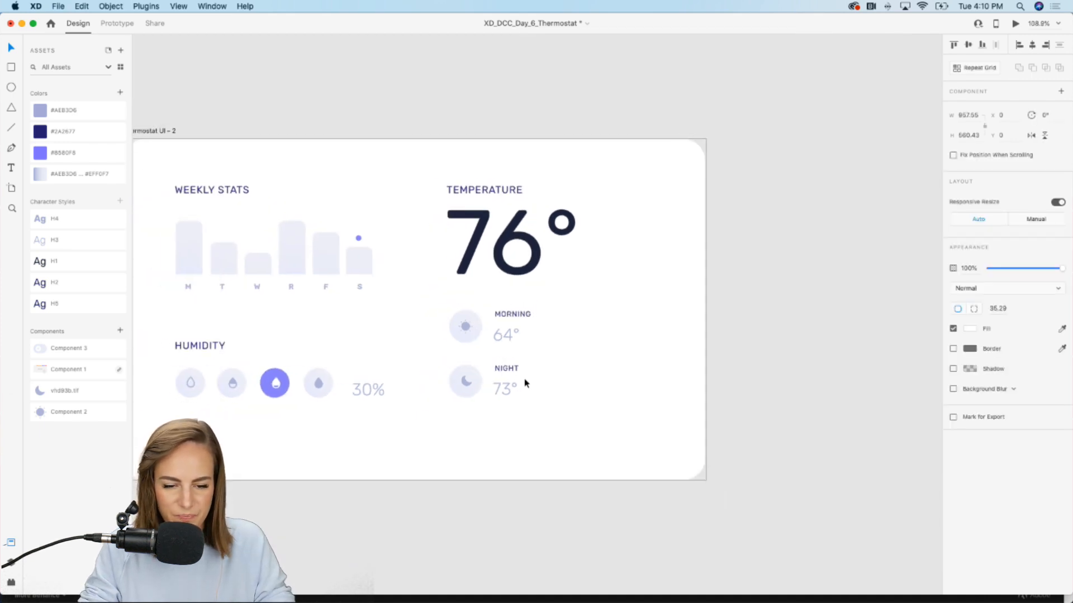
{"action": "scroll", "coordinate": [525, 384], "scroll_direction": "right", "scroll_amount": 1}
{"action": "left_click", "coordinate": [710, 338]}
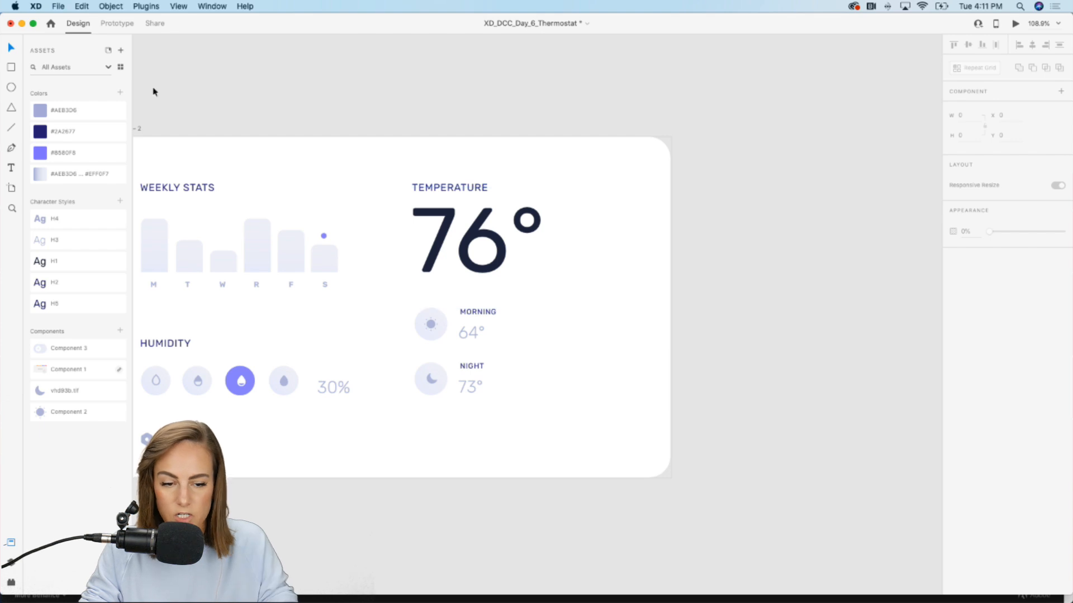
{"action": "left_click", "coordinate": [11, 67]}
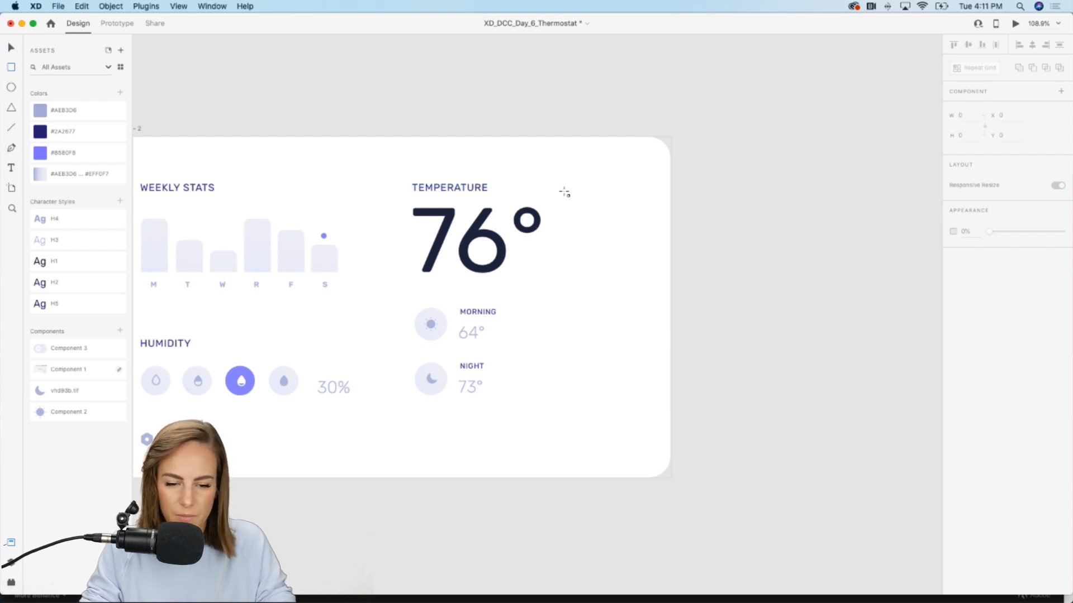
{"action": "left_click_drag", "start_coordinate": [561, 182], "coordinate": [609, 402]}
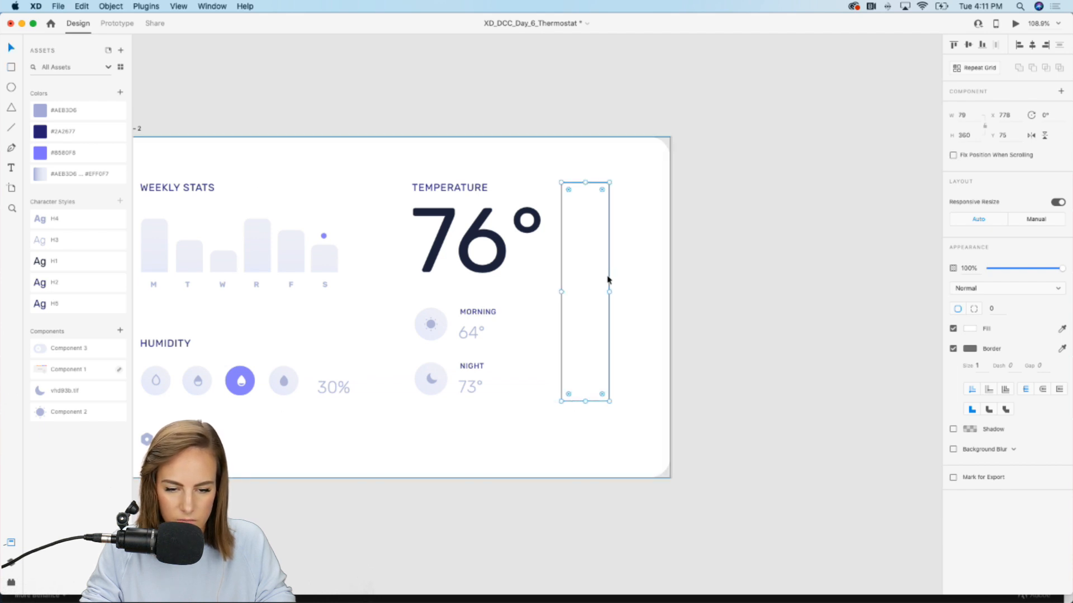
{"action": "left_click_drag", "start_coordinate": [609, 291], "coordinate": [617, 291]}
{"action": "left_click_drag", "start_coordinate": [615, 291], "coordinate": [615, 291]}
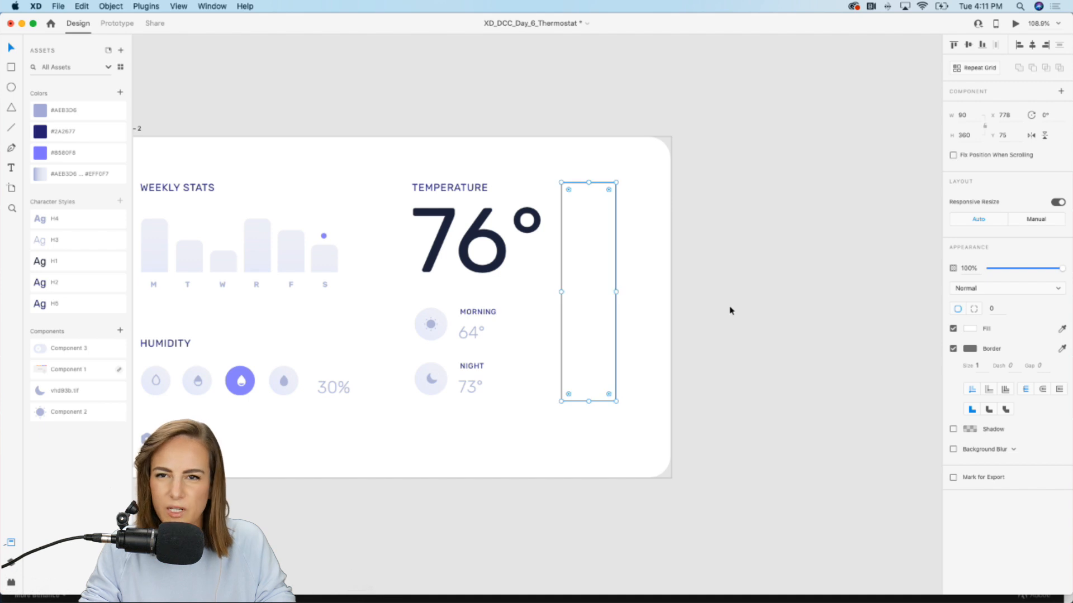
Style the vertical bar with no border, an 18 corner radius and the saved #AEB3D6 to #EFF0F7 gradient fill
{"action": "left_click", "coordinate": [953, 349]}
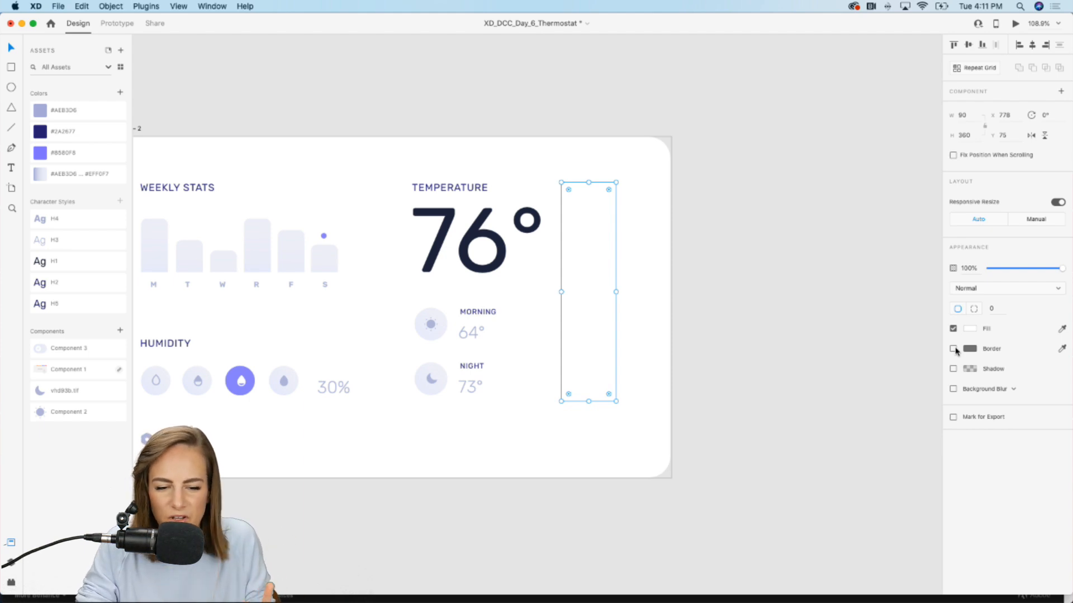
{"action": "left_click_drag", "start_coordinate": [609, 192], "coordinate": [608, 195]}
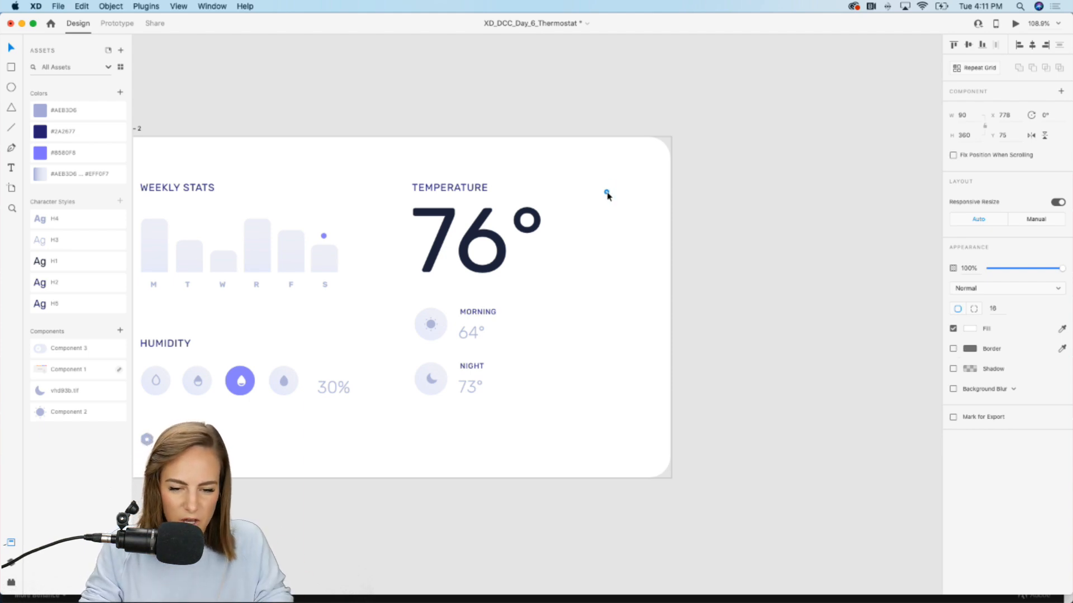
{"action": "left_click", "coordinate": [84, 174]}
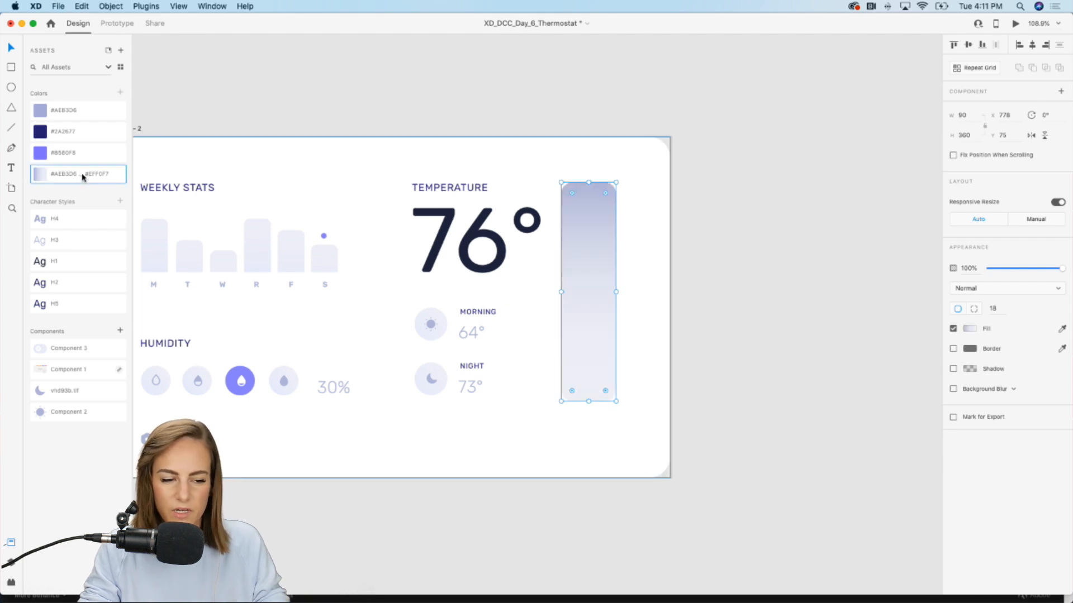
Rotate the vertical bar 180° so its gradient runs from light at the top to dark at the bottom
{"action": "left_click", "coordinate": [971, 329]}
{"action": "left_click", "coordinate": [723, 191]}
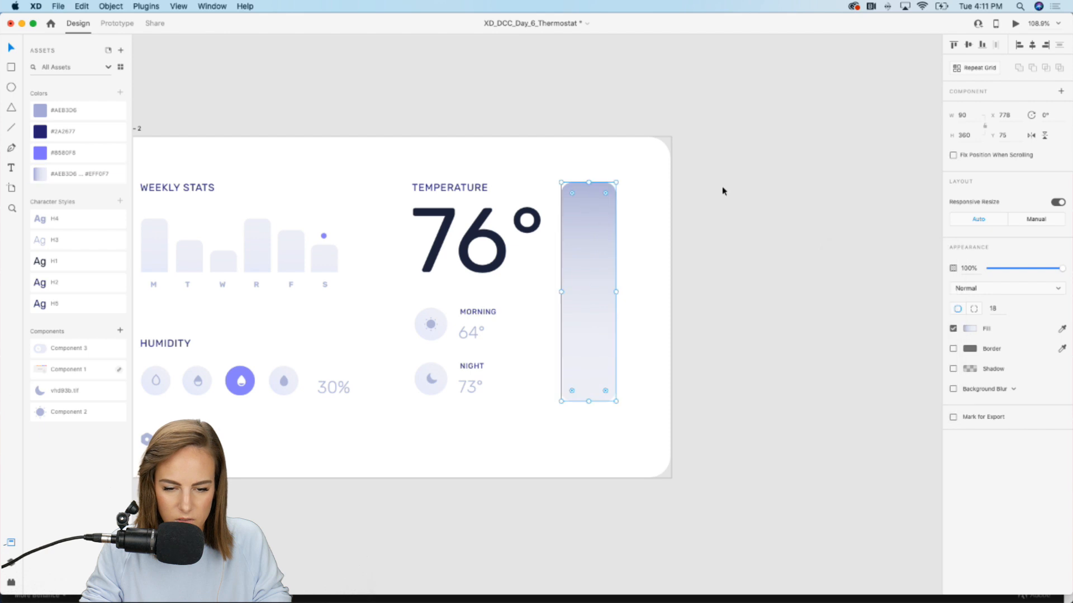
{"action": "left_click_drag", "start_coordinate": [618, 177], "coordinate": [557, 399]}
{"action": "left_click", "coordinate": [736, 333]}
Duplicate the bar in place, fill the copy with the saved bright purple and shorten it from above to a height of 147
{"action": "left_click", "coordinate": [596, 304]}
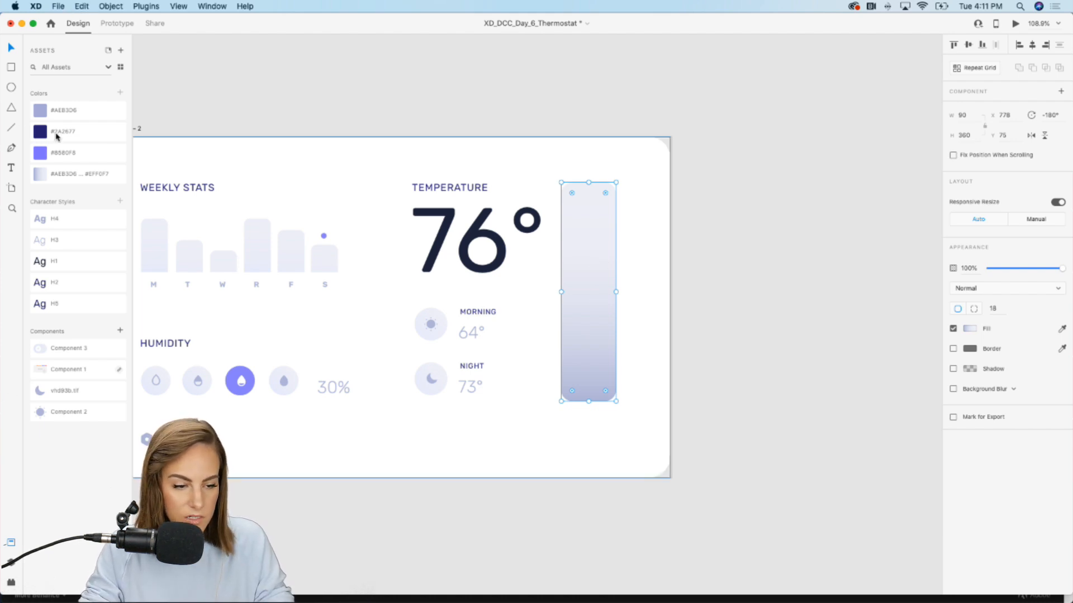
{"action": "left_click", "coordinate": [652, 220]}
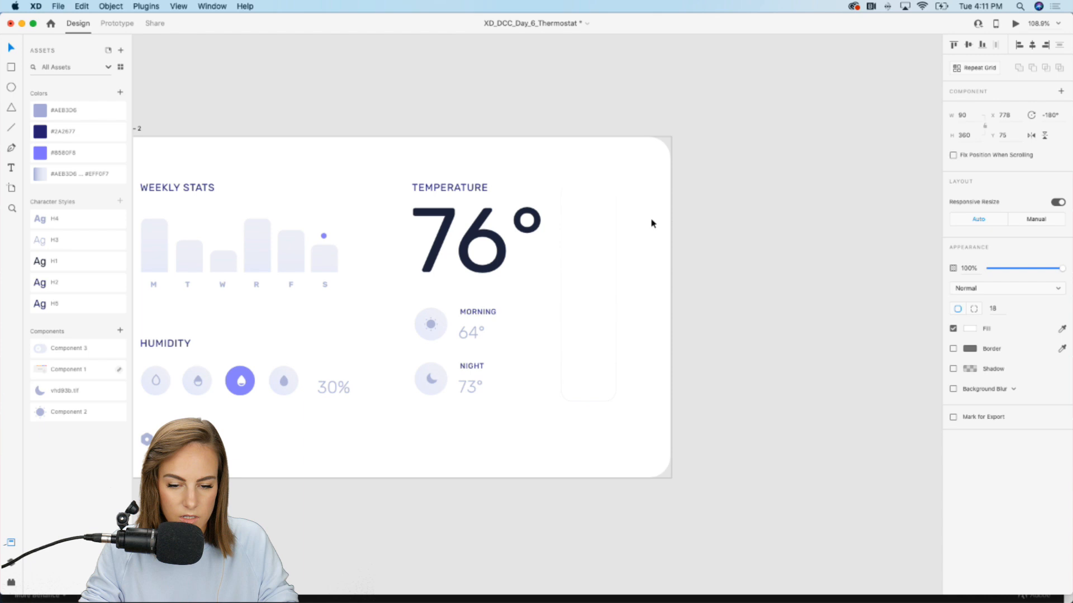
{"action": "left_click", "coordinate": [582, 231]}
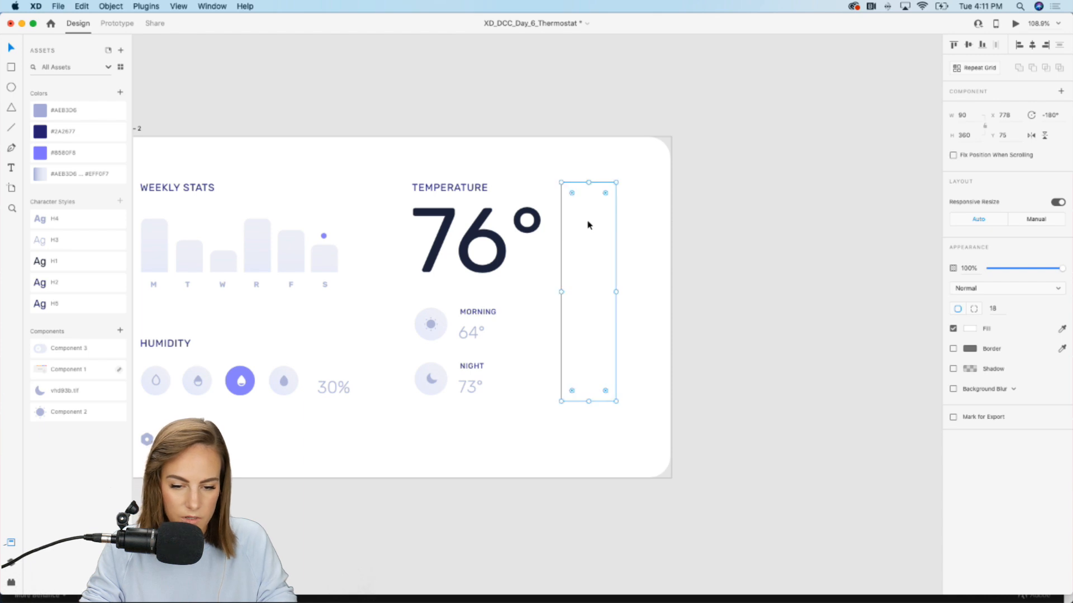
{"action": "left_click", "coordinate": [49, 153]}
{"action": "left_click_drag", "start_coordinate": [587, 181], "coordinate": [591, 311]}
{"action": "left_click", "coordinate": [751, 342]}
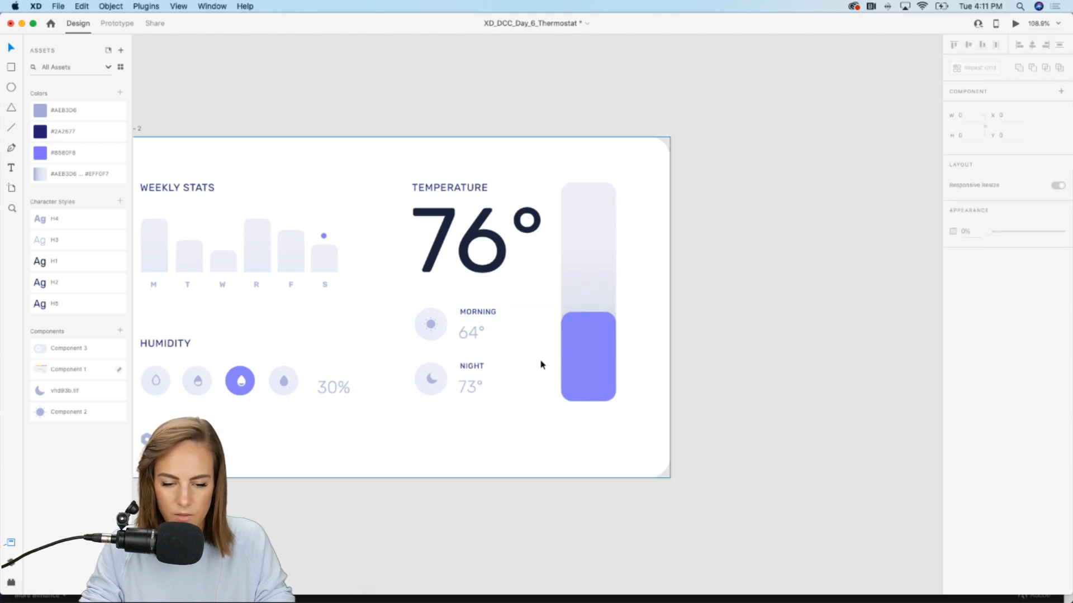
Give the purple bar a different radius for each corner and set its two upper corners to 0
{"action": "scroll", "coordinate": [540, 364], "scroll_direction": "up", "scroll_amount": 5}
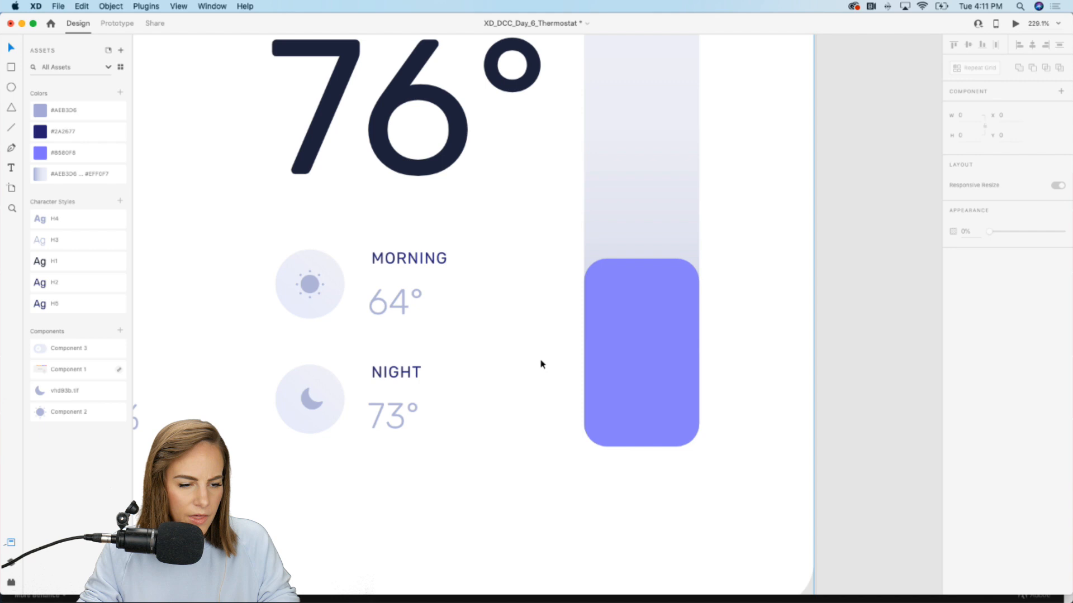
{"action": "left_click", "coordinate": [593, 352]}
{"action": "scroll", "coordinate": [663, 335], "scroll_direction": "right", "scroll_amount": 3}
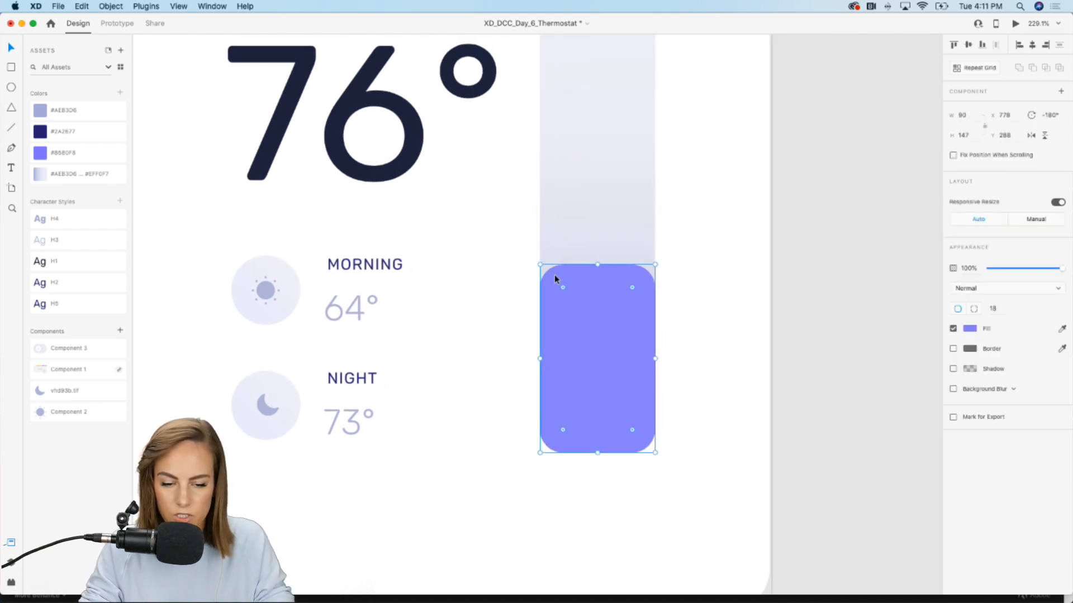
{"action": "left_click", "coordinate": [974, 310]}
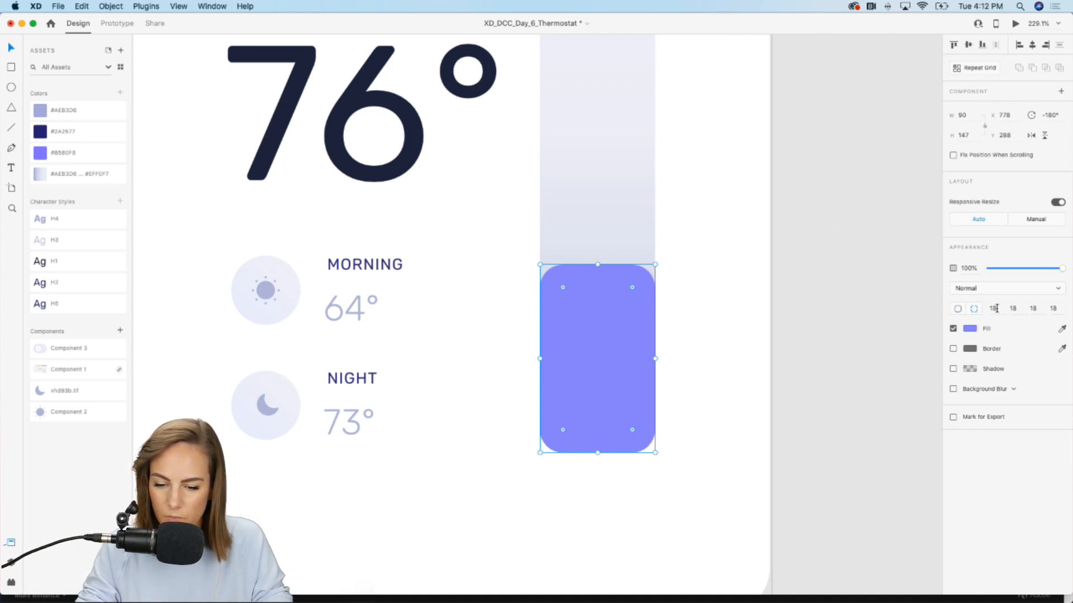
{"action": "left_click_drag", "start_coordinate": [655, 262], "coordinate": [488, 510]}
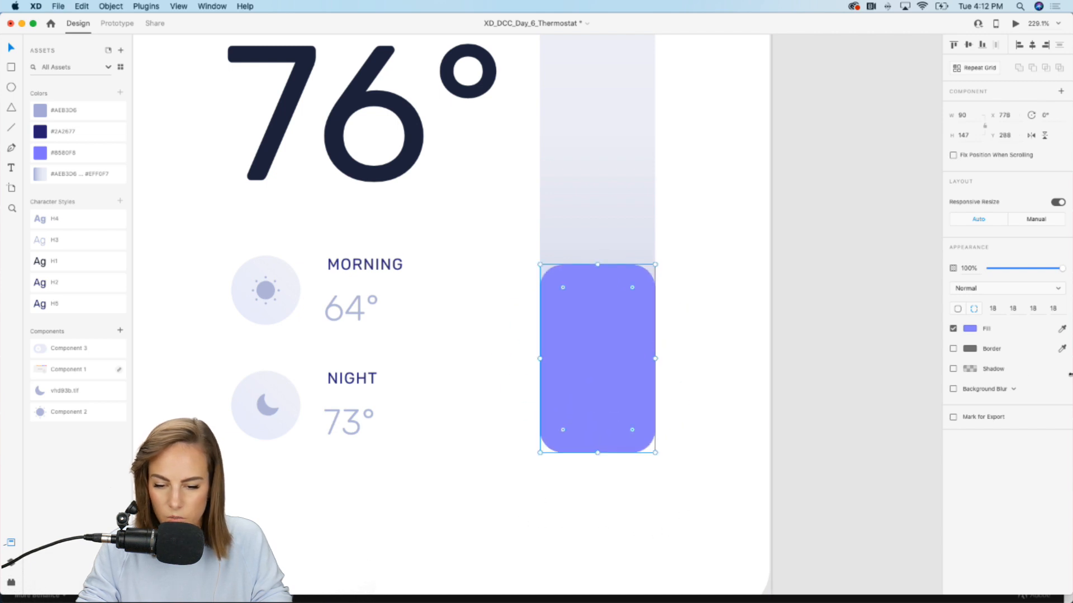
{"action": "left_click_drag", "start_coordinate": [997, 308], "coordinate": [970, 311]}
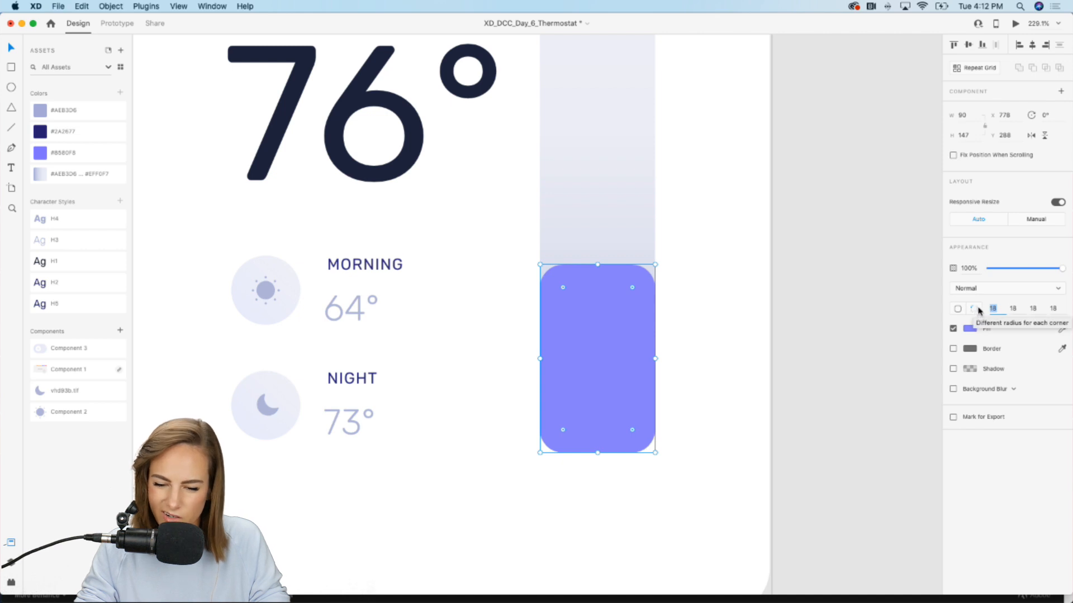
{"action": "left_click", "coordinate": [1012, 308]}
{"action": "left_click", "coordinate": [1030, 308]}
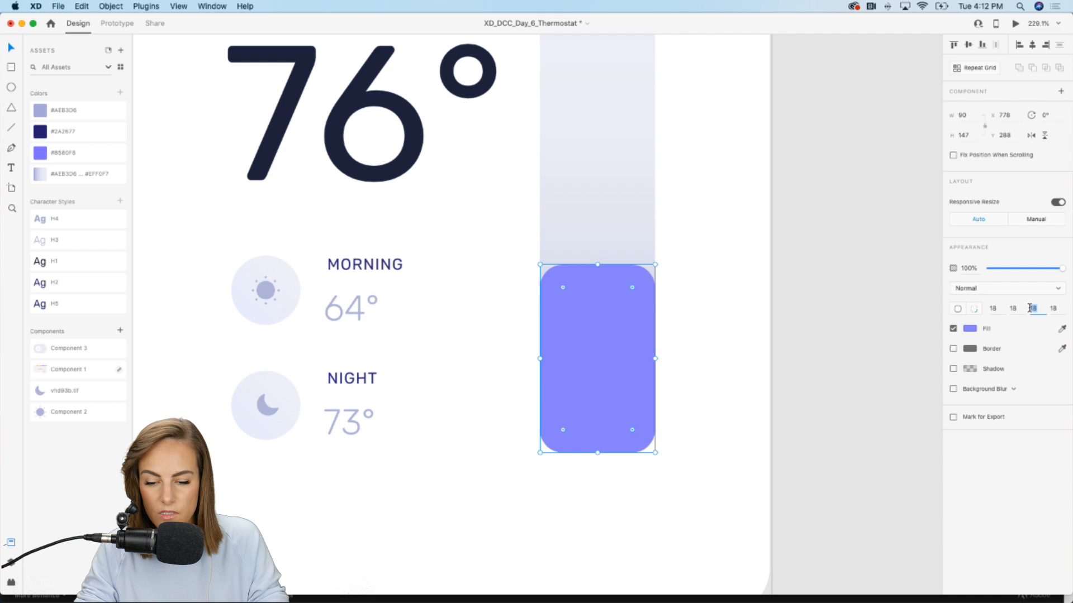
{"action": "left_click", "coordinate": [993, 308]}
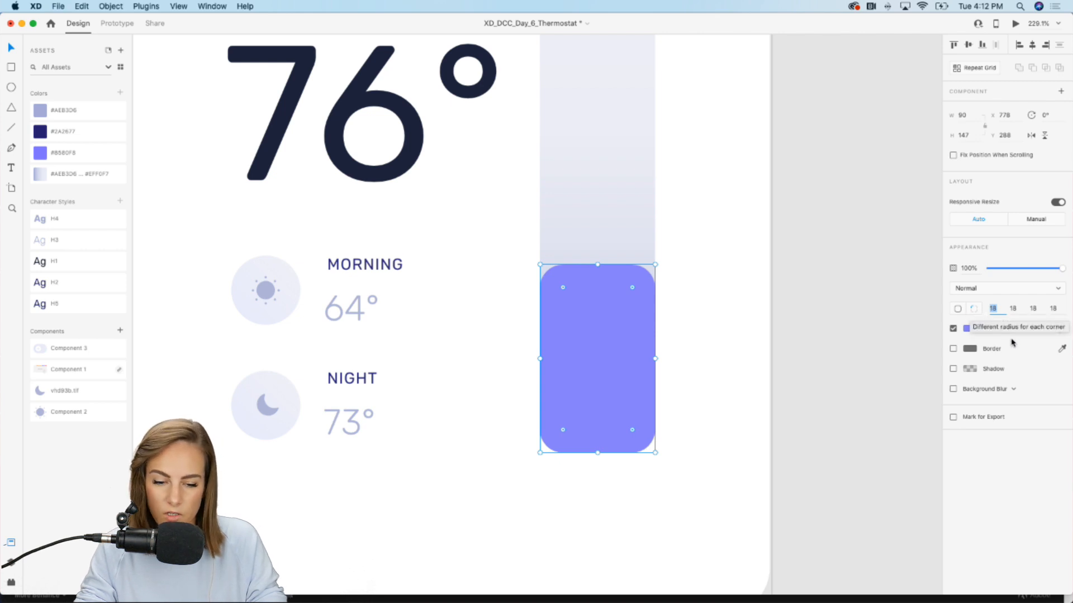
{"action": "type", "text": "0"}
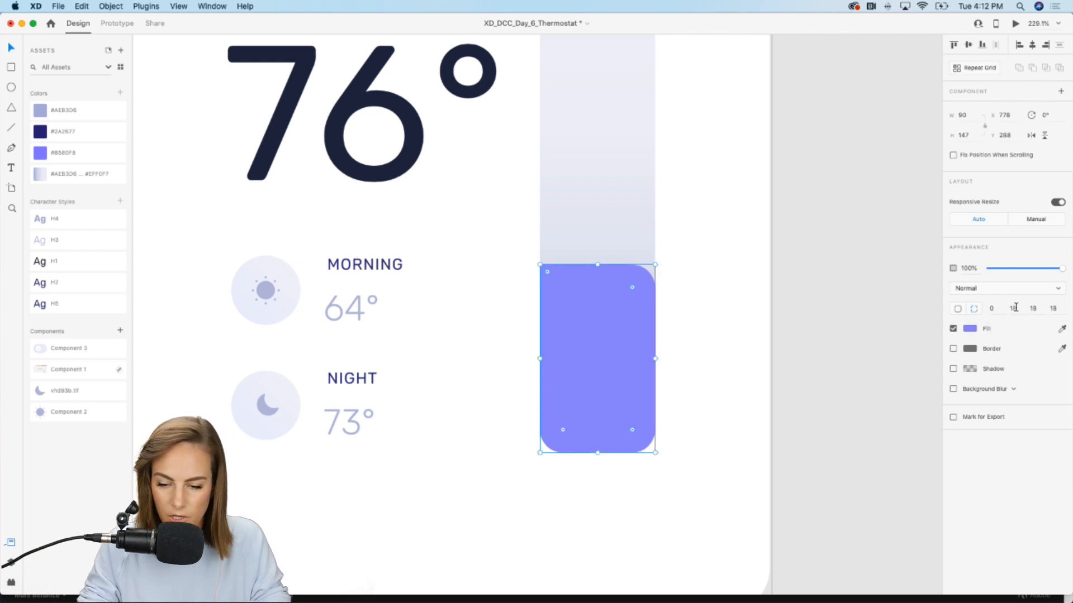
{"action": "left_click", "coordinate": [843, 323]}
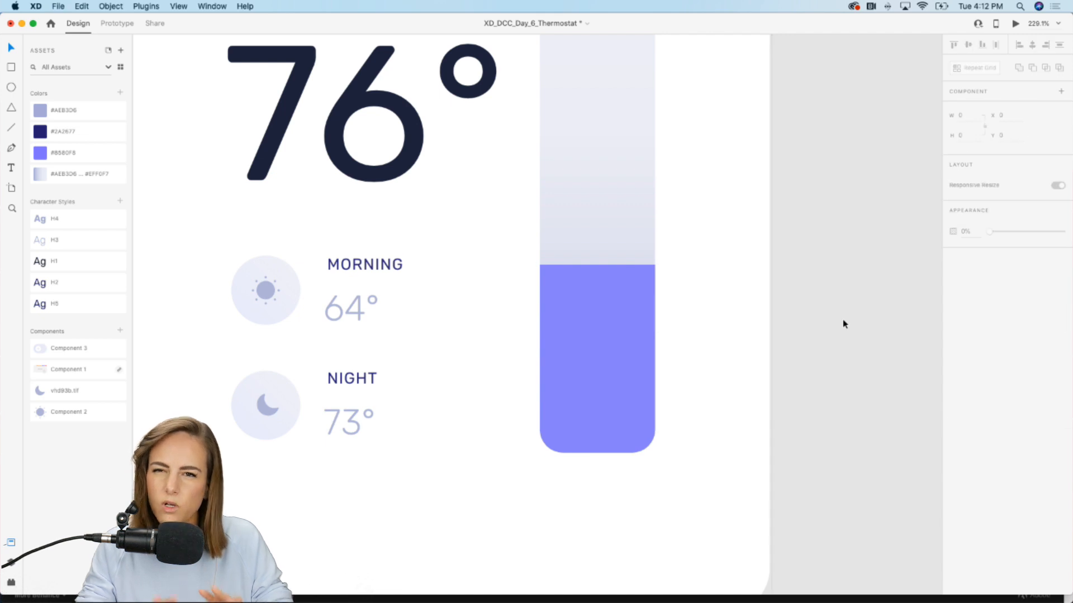
Draw a 50 × 50 circle near the upper end of the purple bar at X 798, Y 306
{"action": "scroll", "coordinate": [843, 321], "scroll_direction": "down", "scroll_amount": 3}
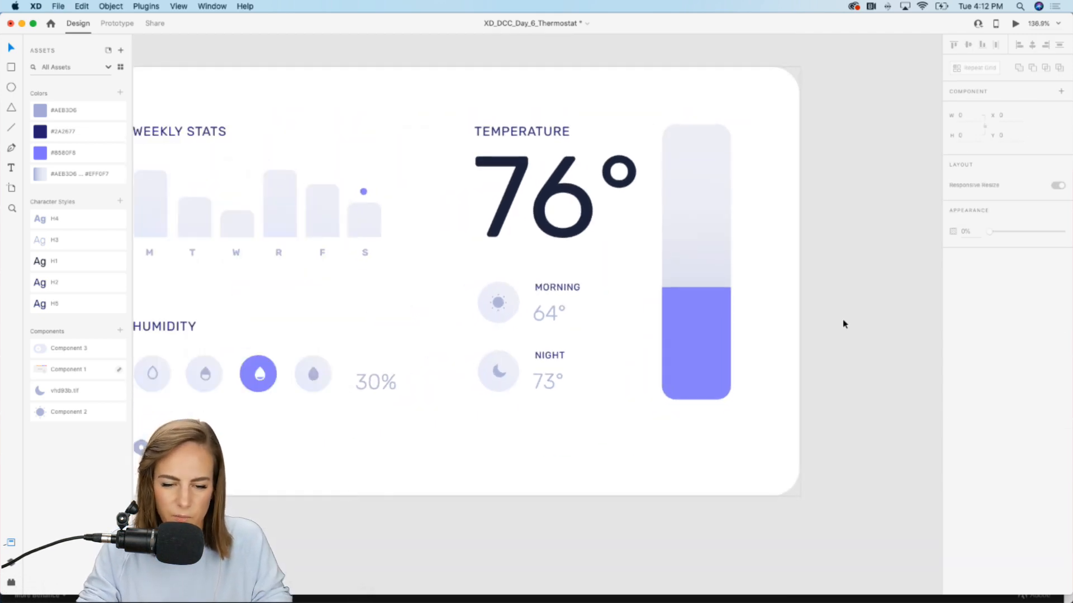
{"action": "scroll", "coordinate": [842, 319], "scroll_direction": "up", "scroll_amount": 3}
{"action": "left_click", "coordinate": [11, 88]}
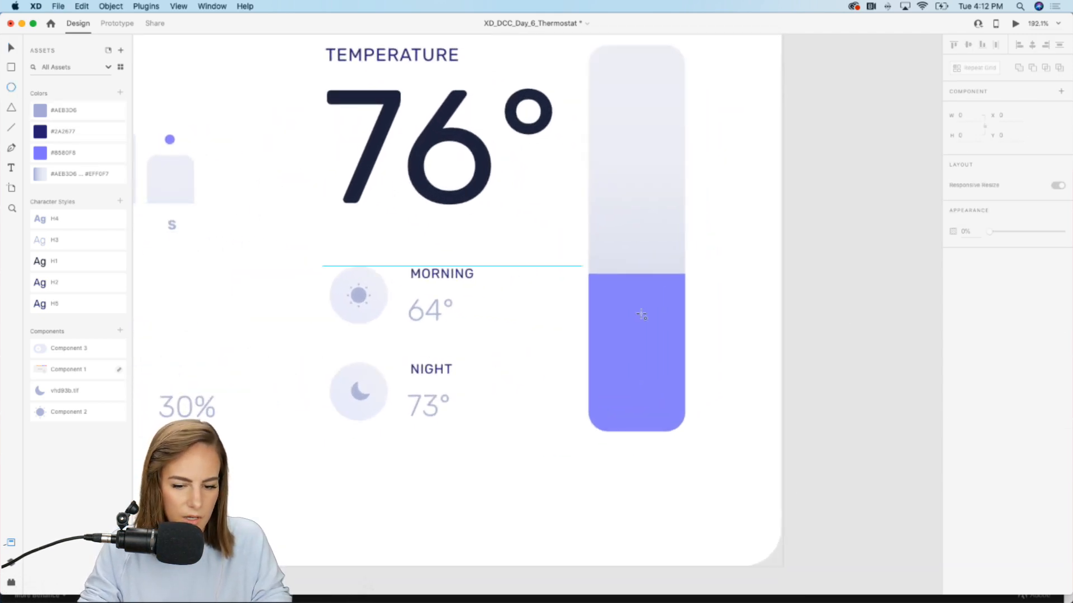
{"action": "mouse_move", "coordinate": [613, 293]}
{"action": "left_mouse_down"}
{"action": "mouse_move", "coordinate": [663, 345]}
{"action": "mouse_move", "coordinate": [641, 326]}
{"action": "left_mouse_up"}
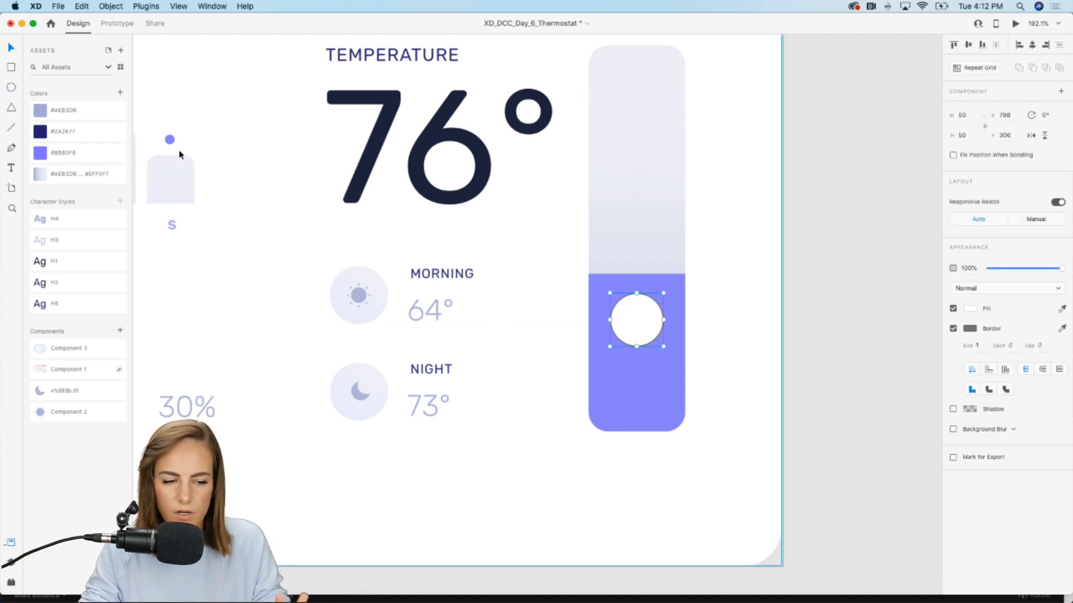
Fill the circle with a linear gradient between the two saved purple swatches and rotate it about 39°
{"action": "left_click", "coordinate": [970, 309]}
{"action": "left_click", "coordinate": [856, 244]}
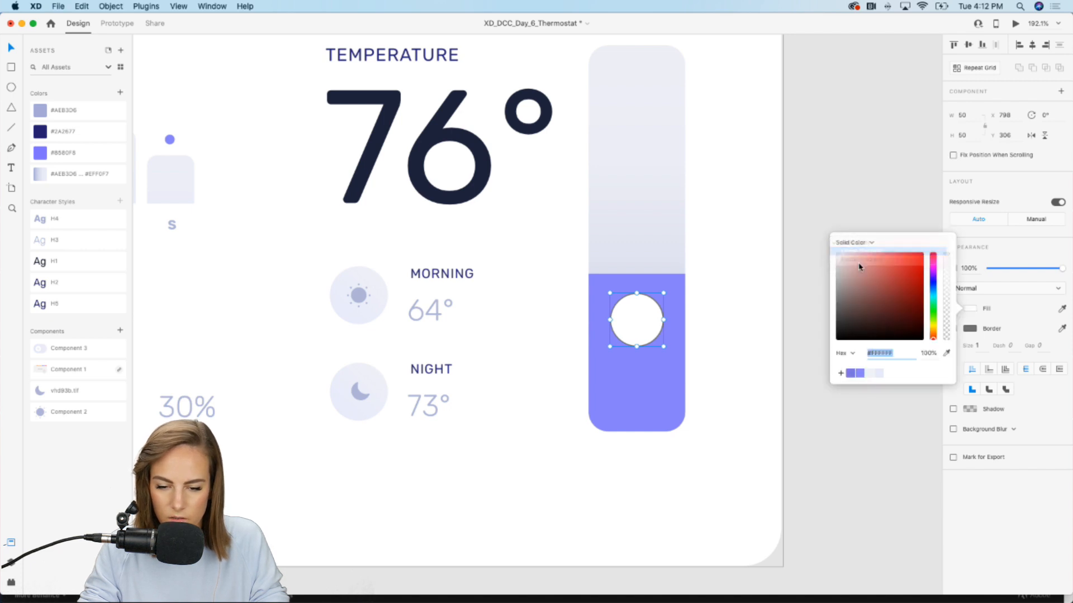
{"action": "left_click", "coordinate": [838, 251]}
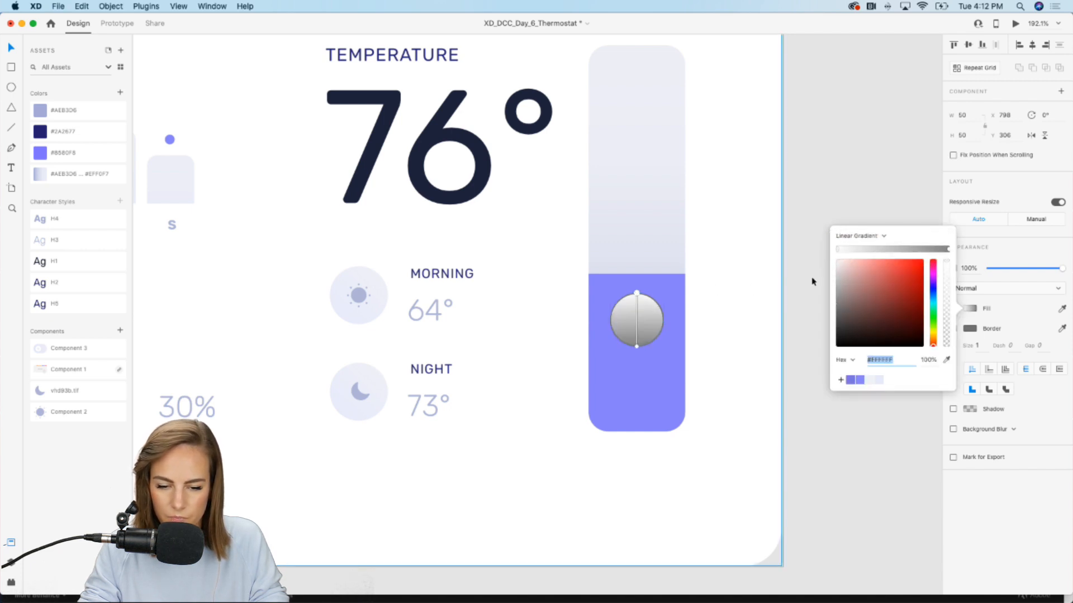
{"action": "left_click", "coordinate": [859, 381]}
{"action": "left_click", "coordinate": [948, 249]}
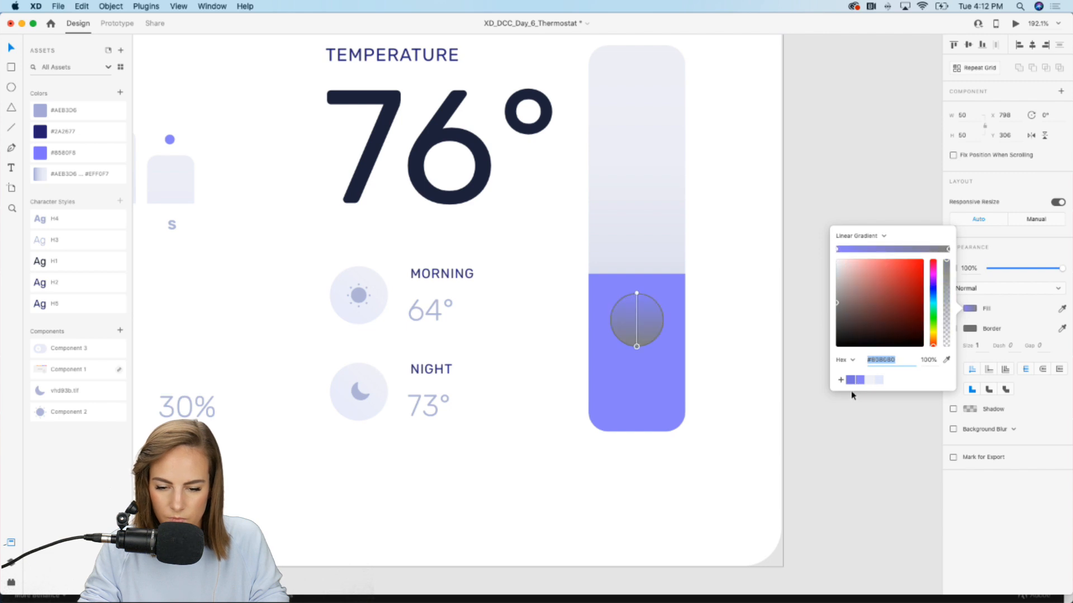
{"action": "left_click", "coordinate": [850, 380]}
{"action": "left_click", "coordinate": [629, 319]}
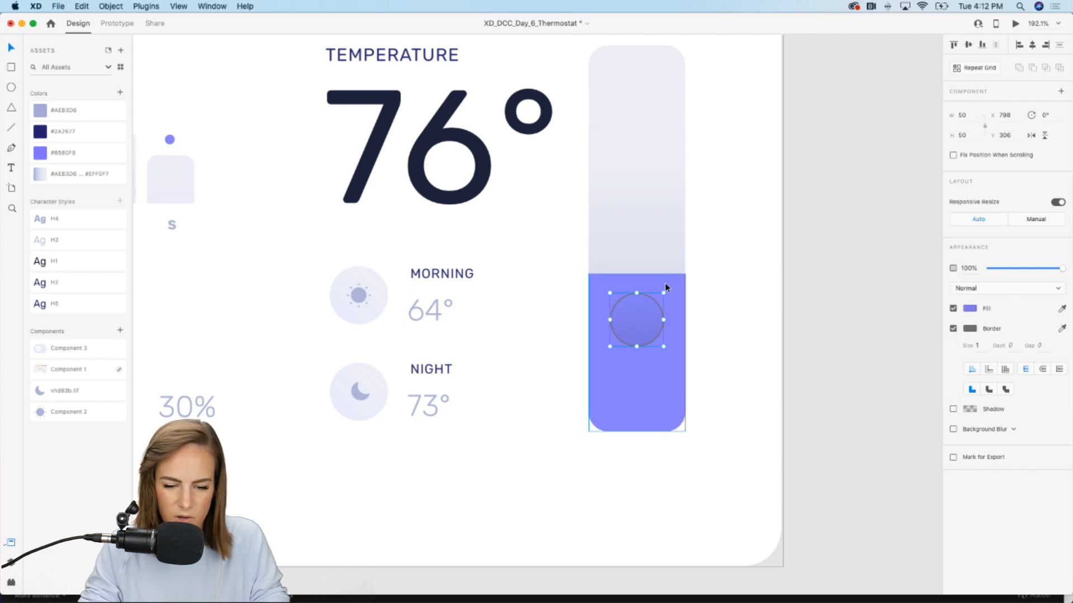
{"action": "left_click_drag", "start_coordinate": [665, 282], "coordinate": [683, 314]}
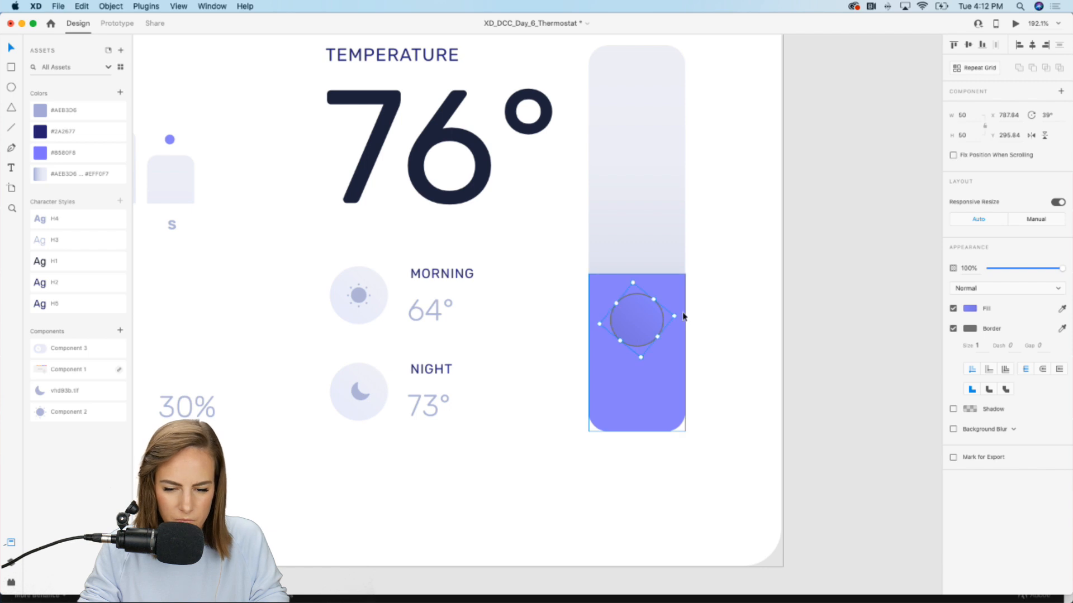
Colour the knob circle's border with the first saved purple swatch and set the border size to 2
{"action": "left_click", "coordinate": [969, 329]}
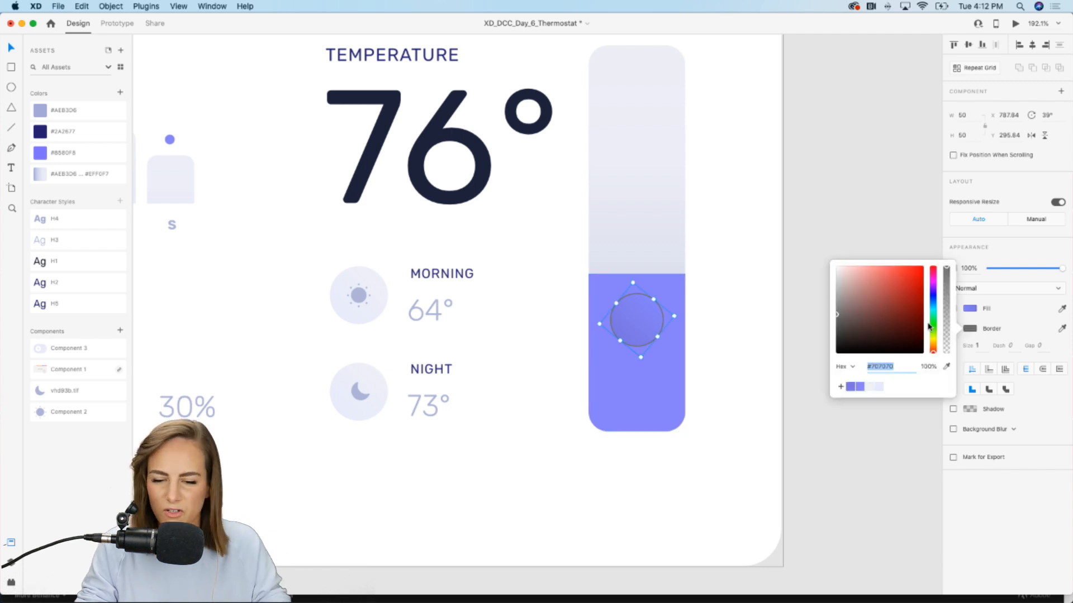
{"action": "left_click", "coordinate": [850, 387]}
{"action": "left_click", "coordinate": [853, 423]}
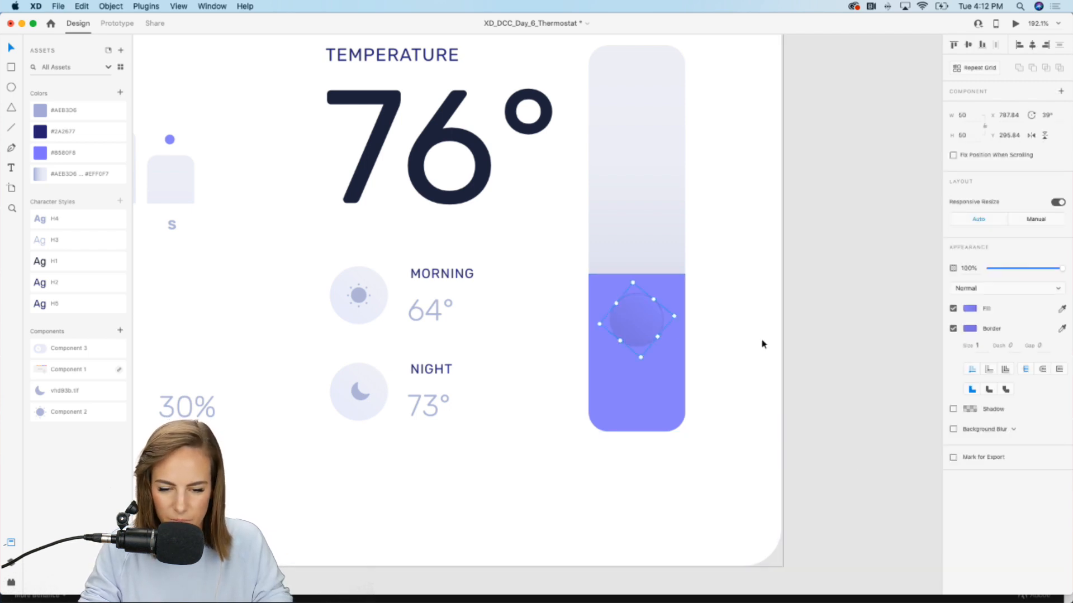
{"action": "left_click", "coordinate": [921, 347]}
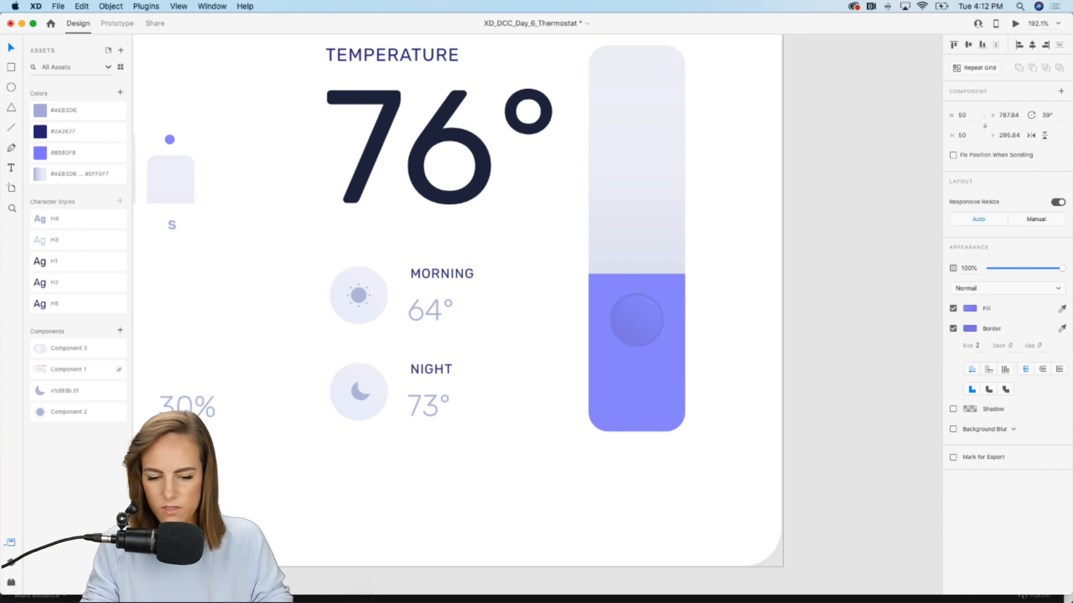
Place an instance of the toggle component, Component 3, below the temperature slider at X 779, Y 480
{"action": "scroll", "coordinate": [826, 354], "scroll_direction": "down", "scroll_amount": 5}
{"action": "scroll", "coordinate": [828, 357], "scroll_direction": "down", "scroll_amount": 2}
{"action": "scroll", "coordinate": [829, 357], "scroll_direction": "right", "scroll_amount": 2}
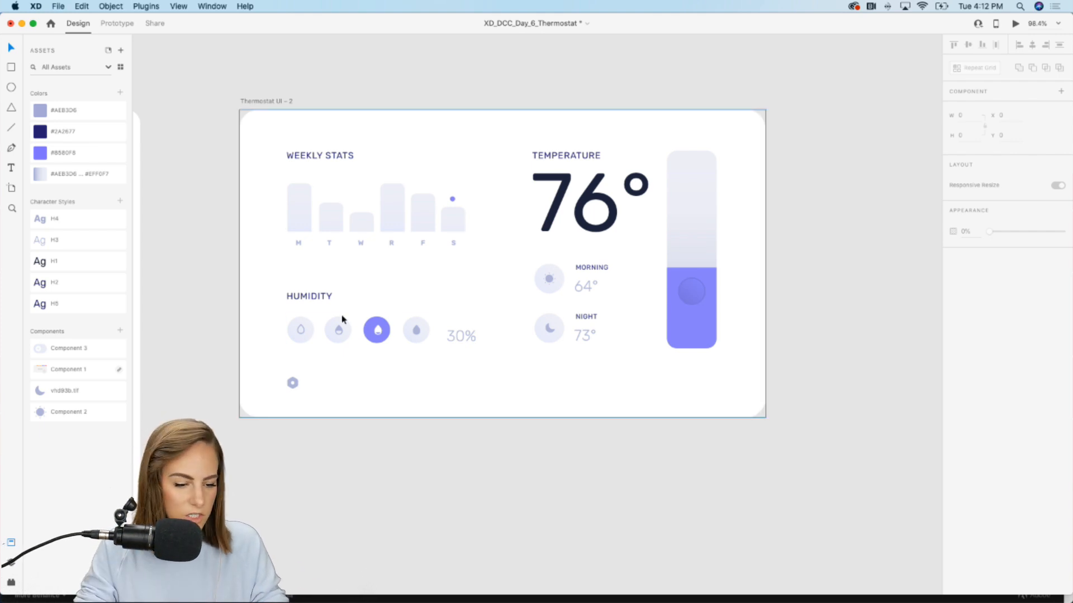
{"action": "left_click_drag", "start_coordinate": [89, 348], "coordinate": [685, 381]}
Duplicate the NIGHT label beside the toggle, change its text to ON and shift it right in line with the slider bar's right edge
{"action": "scroll", "coordinate": [681, 369], "scroll_direction": "up", "scroll_amount": 10}
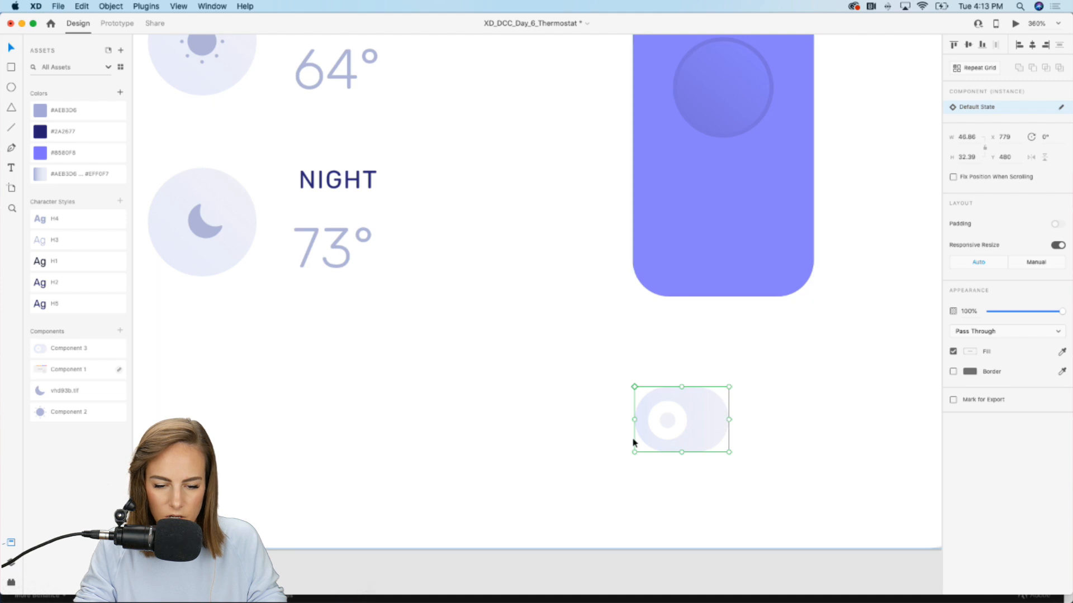
{"action": "scroll", "coordinate": [632, 440], "scroll_direction": "right", "scroll_amount": 5}
{"action": "scroll", "coordinate": [632, 440], "scroll_direction": "down", "scroll_amount": 2}
{"action": "left_click_drag", "start_coordinate": [243, 141], "coordinate": [688, 383]}
{"action": "double_click", "coordinate": [689, 382]}
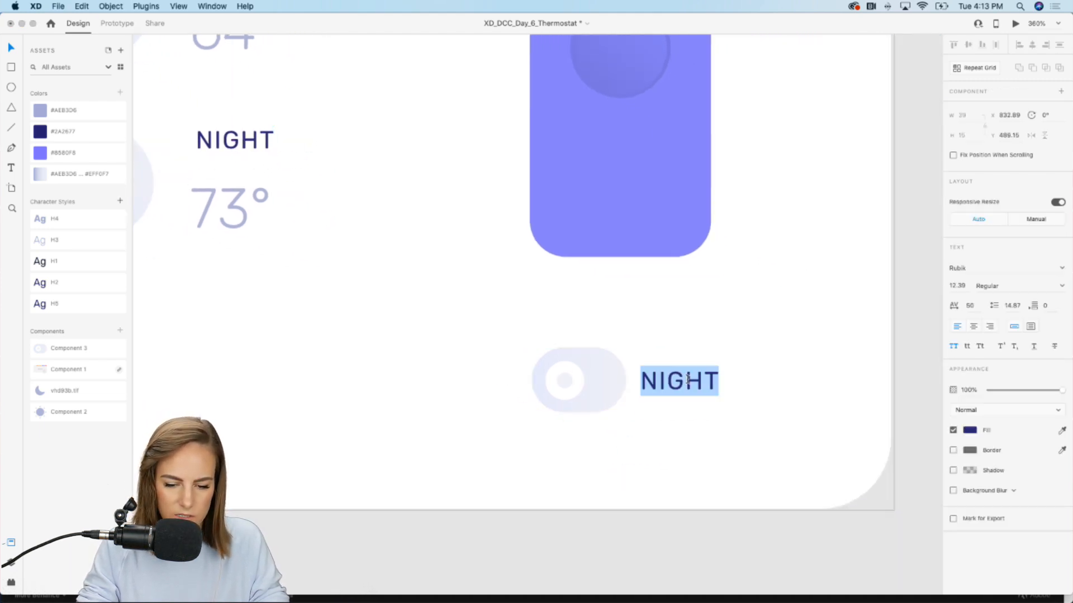
{"action": "type", "text": "0"}
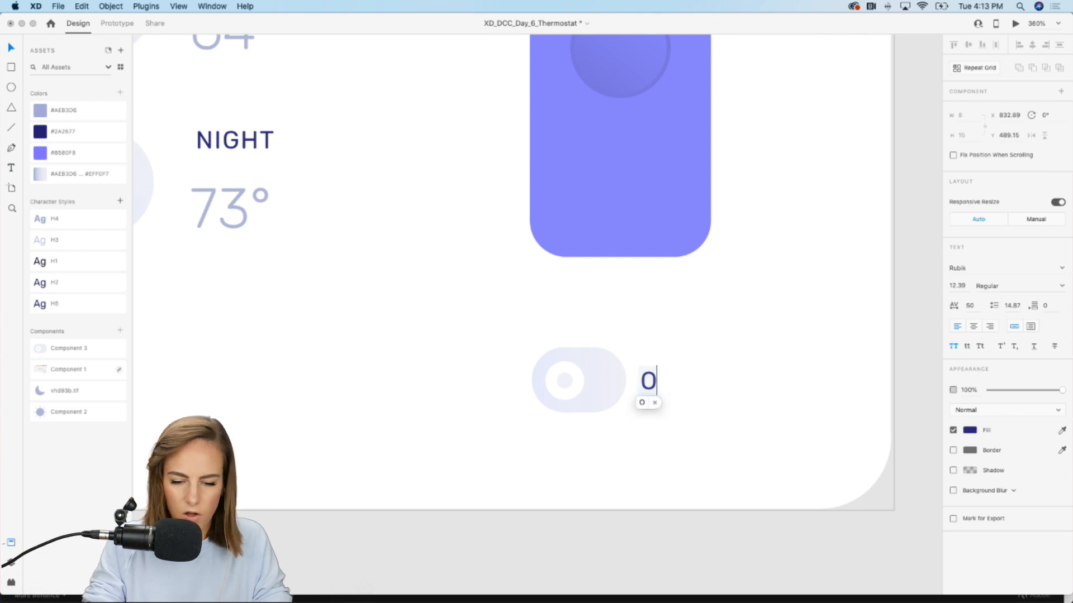
{"action": "type", "text": "N"}
{"action": "key", "text": "Escape"}
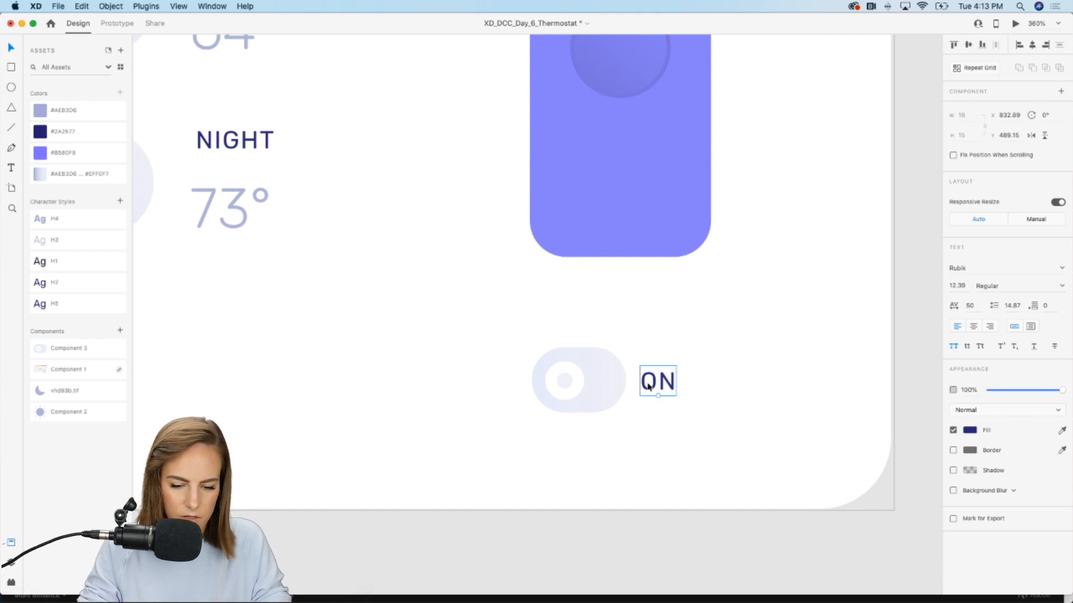
{"action": "left_click_drag", "start_coordinate": [655, 383], "coordinate": [707, 382]}
{"action": "left_click", "coordinate": [550, 561]}
{"action": "scroll", "coordinate": [601, 396], "scroll_direction": "up", "scroll_amount": 5}
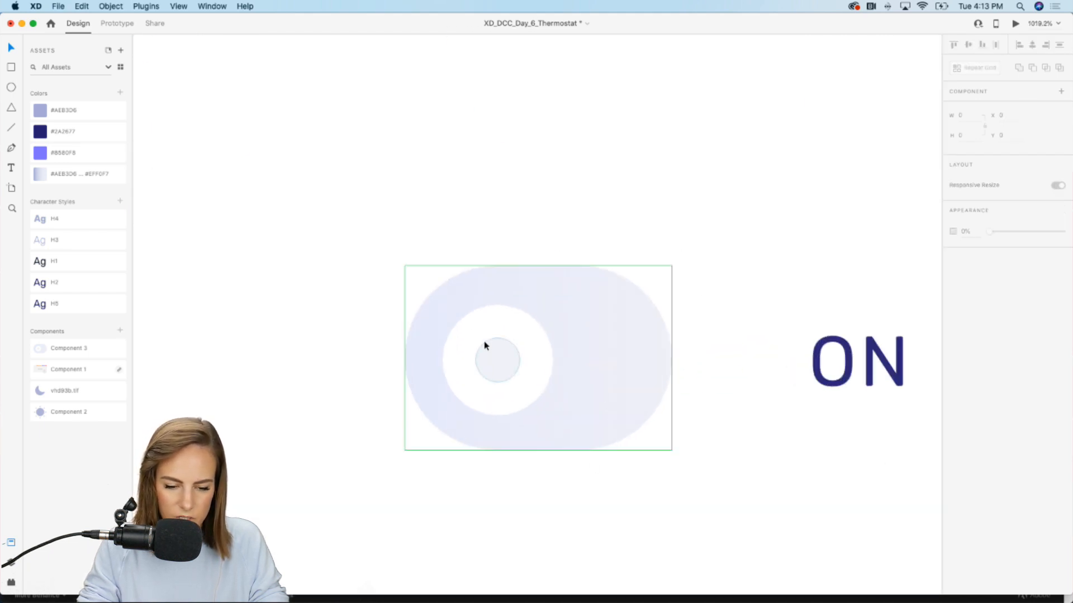
{"action": "left_click", "coordinate": [499, 344]}
{"action": "key", "text": "Escape"}
{"action": "key", "text": "Escape"}
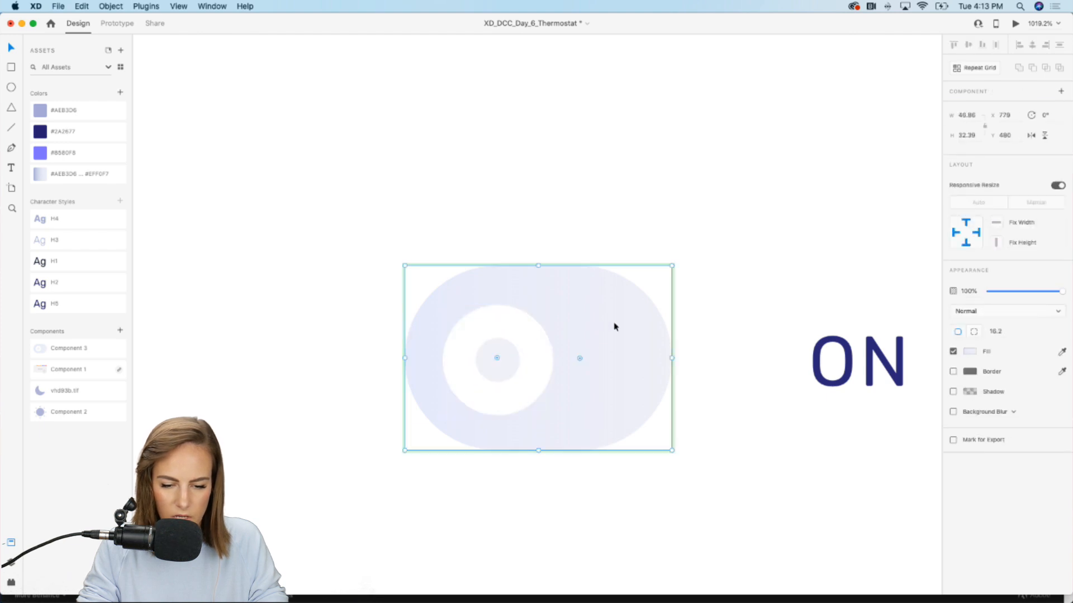
{"action": "scroll", "coordinate": [614, 327], "scroll_direction": "down", "scroll_amount": 10}
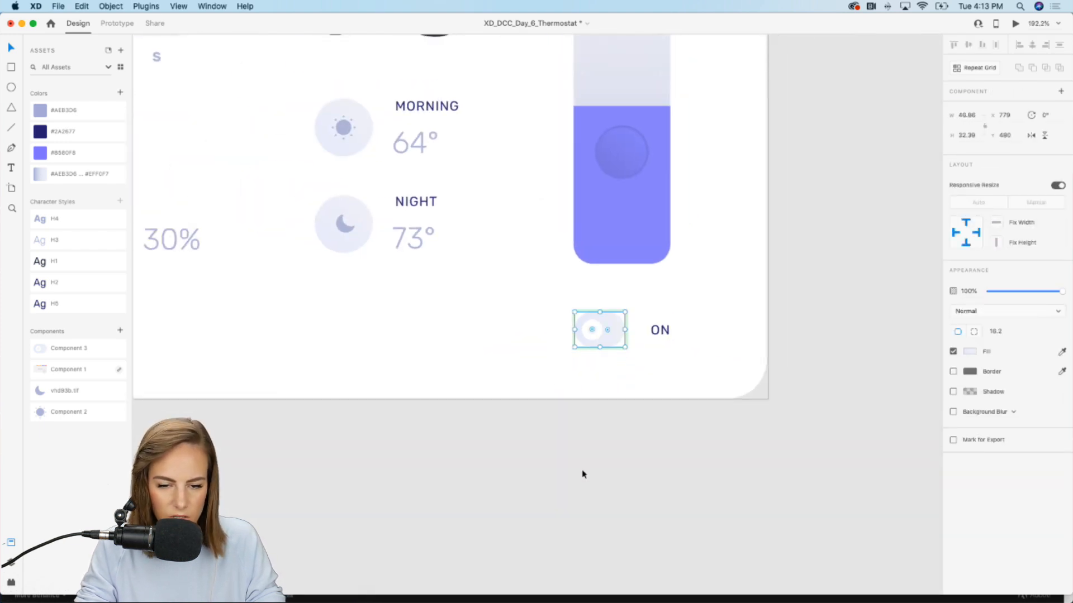
{"action": "left_click", "coordinate": [520, 462]}
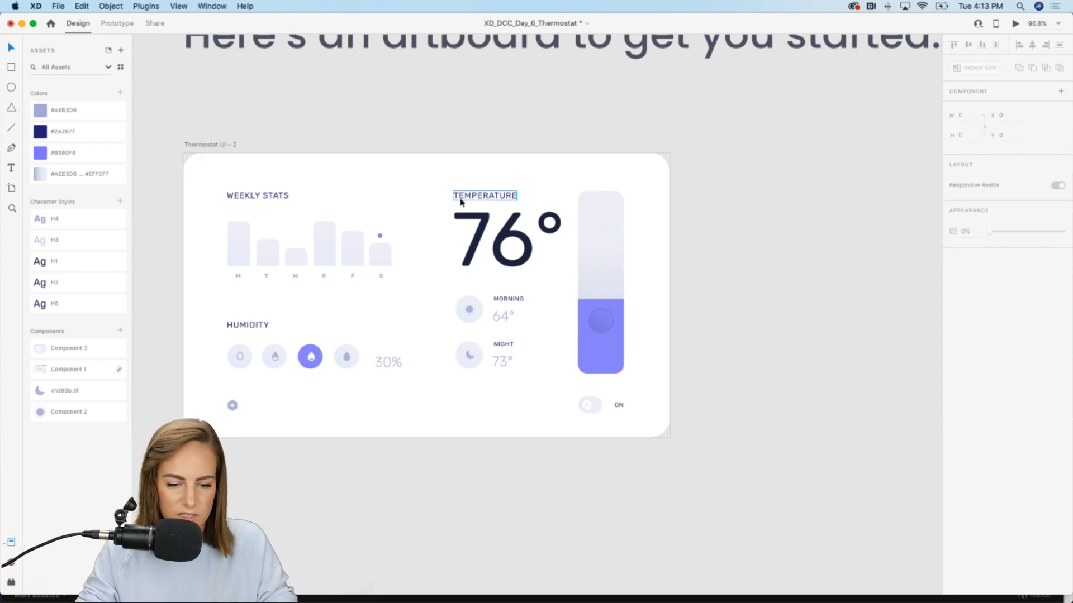
Duplicate the large 76° reading and delete the digits from the copy, keeping only its degree sign
{"action": "scroll", "coordinate": [455, 192], "scroll_direction": "up", "scroll_amount": 6}
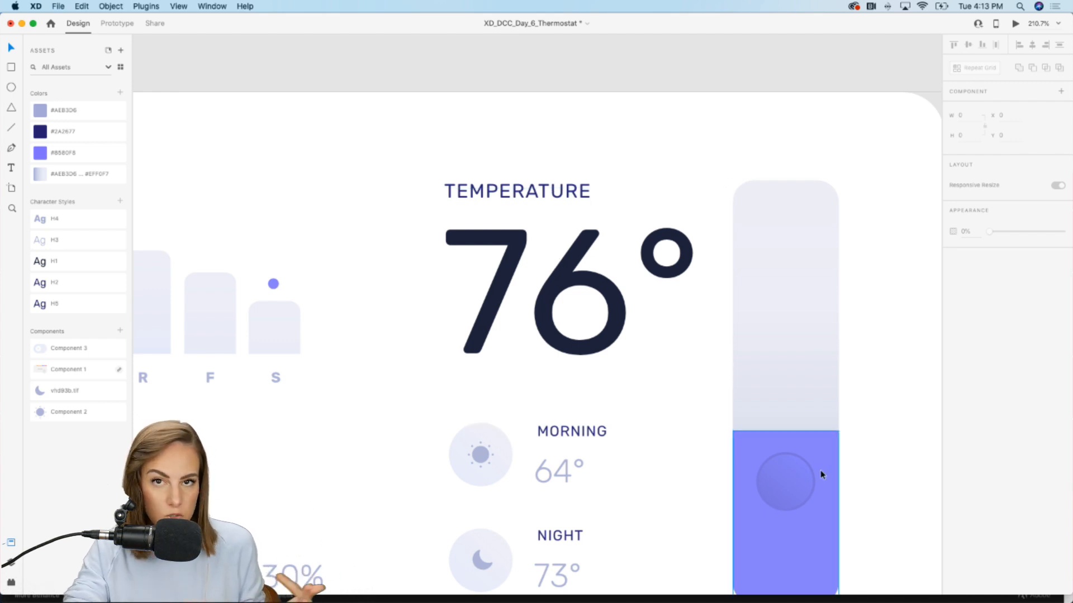
{"action": "left_click", "coordinate": [576, 322]}
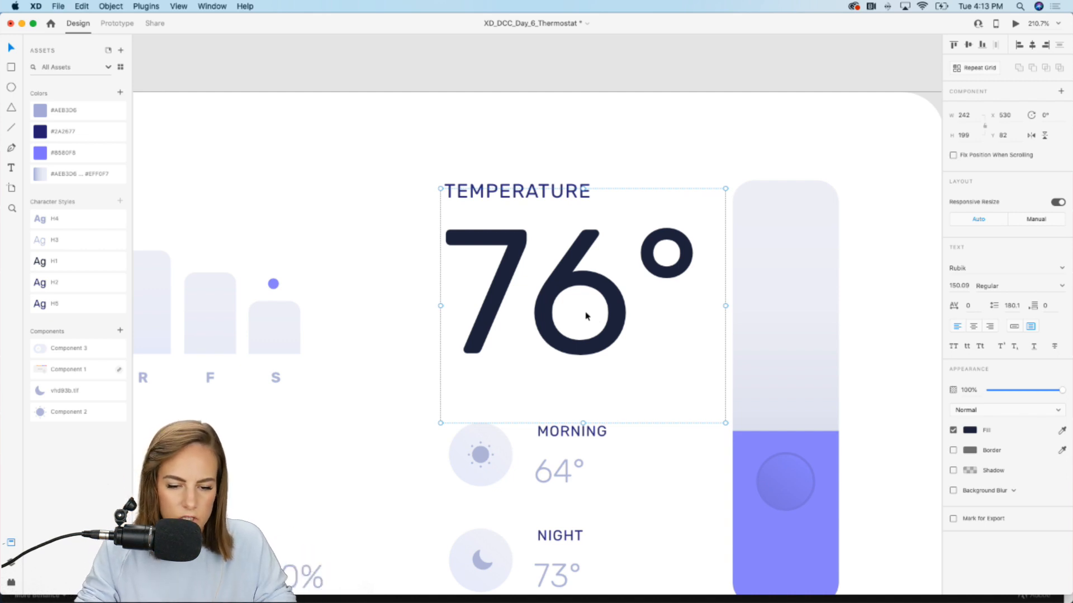
{"action": "key", "text": "super+v"}
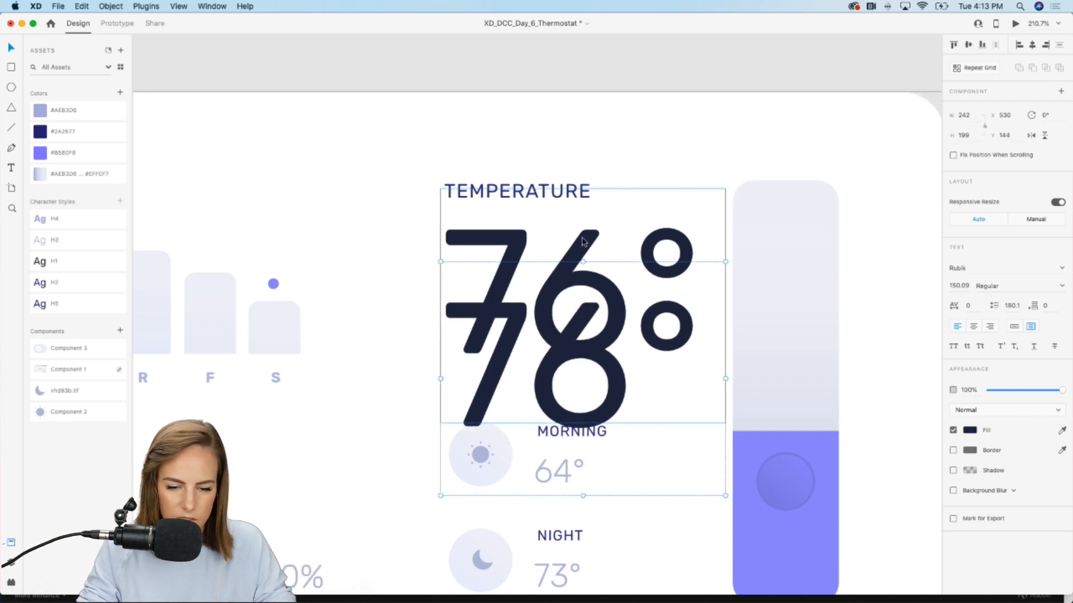
{"action": "left_click_drag", "start_coordinate": [460, 238], "coordinate": [459, 278]}
{"action": "key", "text": "super+z"}
{"action": "double_click", "coordinate": [595, 401]}
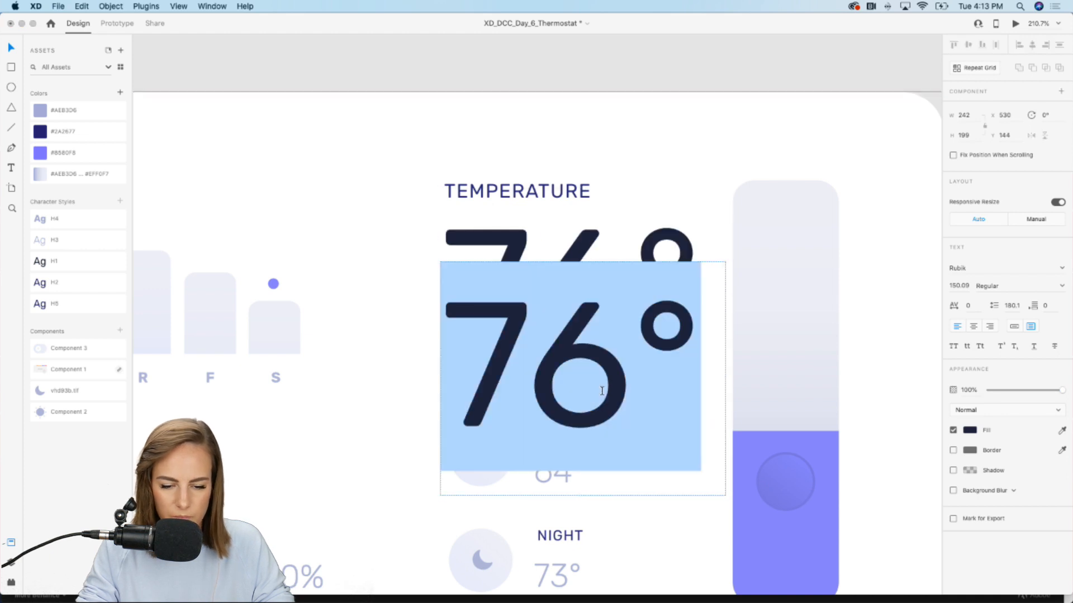
{"action": "left_click_drag", "start_coordinate": [628, 337], "coordinate": [367, 333]}
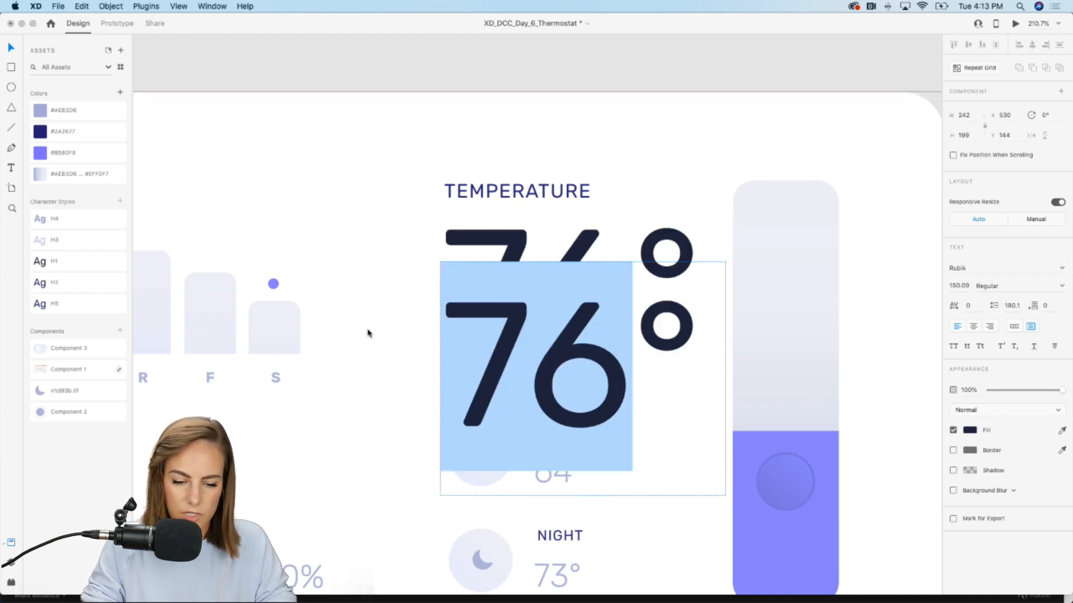
{"action": "key", "text": "BackSpace"}
{"action": "key", "text": "Escape"}
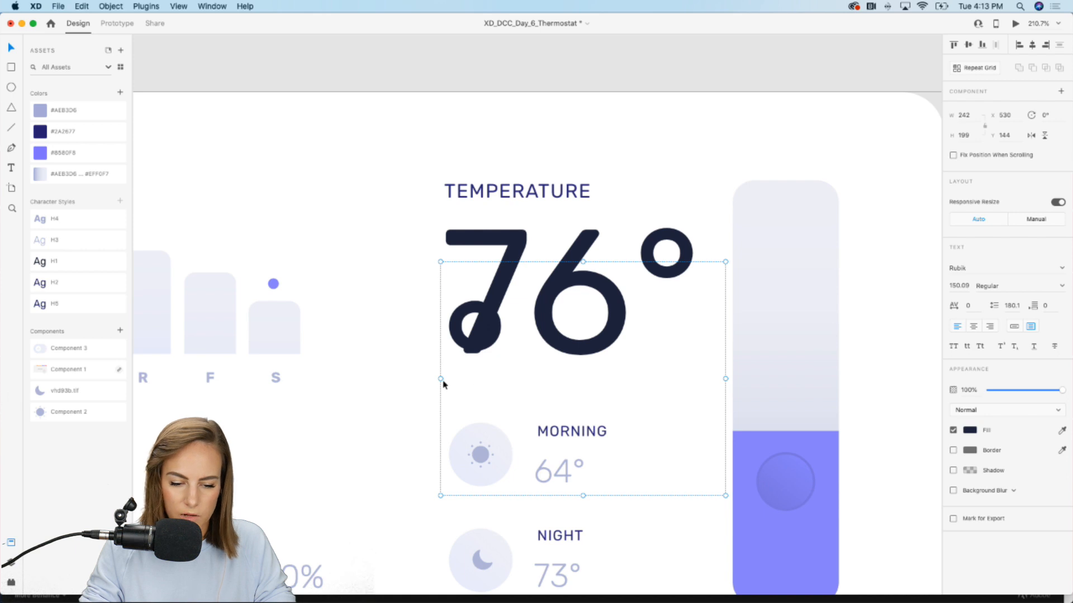
Switch the degree sign copy to point text and place it over the original degree sign at X 694, Y 82
{"action": "left_click", "coordinate": [1014, 326]}
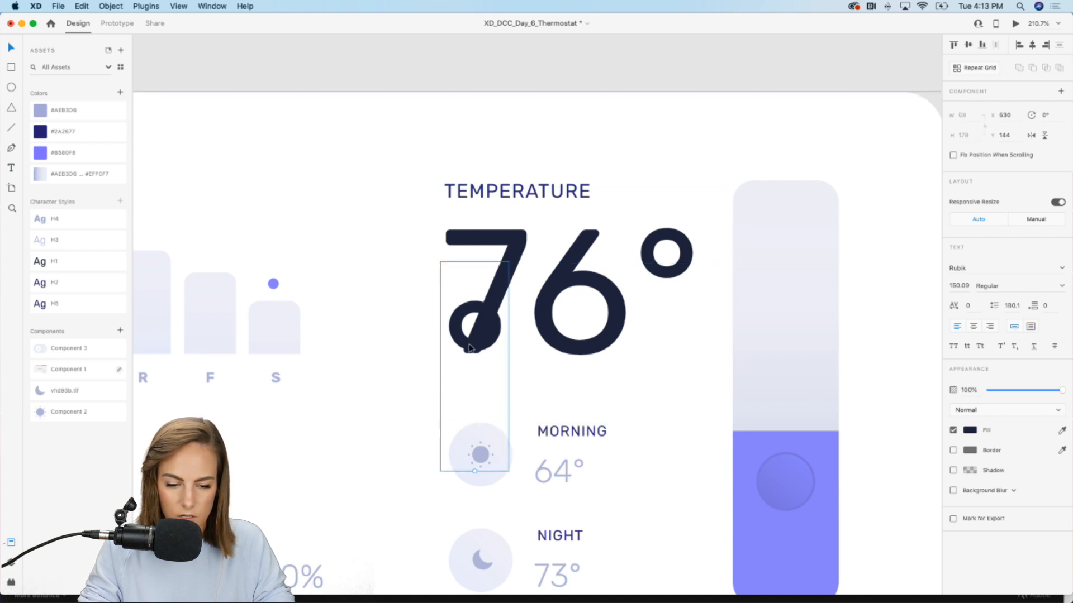
{"action": "left_click_drag", "start_coordinate": [470, 338], "coordinate": [673, 261]}
{"action": "key", "text": "BackSpace"}
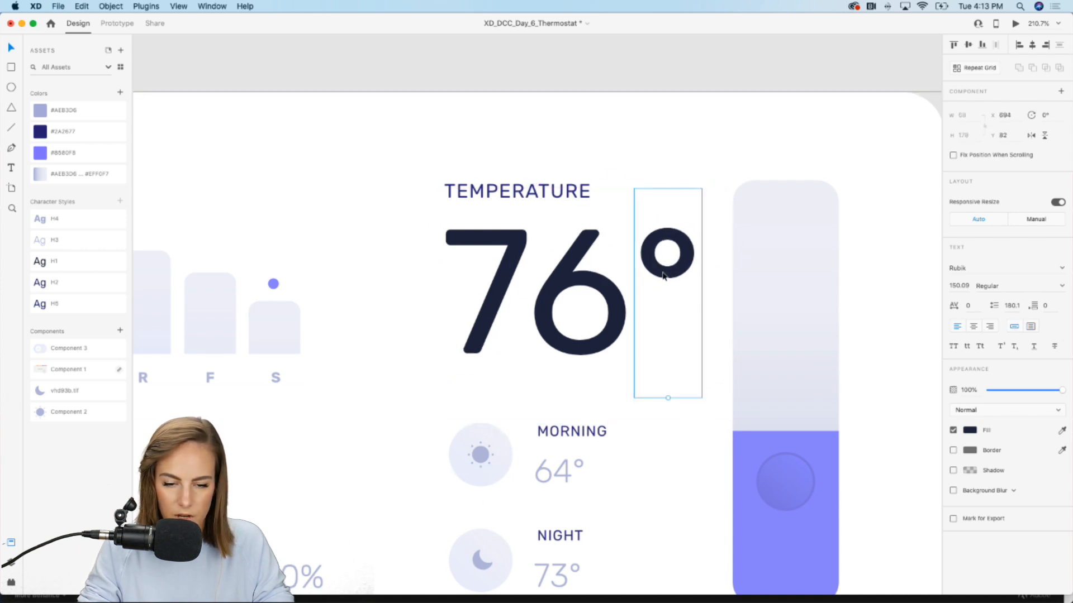
Delete the 6 and the degree sign from the original temperature reading, keeping only the 7
{"action": "left_click", "coordinate": [599, 294]}
{"action": "double_click", "coordinate": [599, 295]}
{"action": "left_click", "coordinate": [550, 284]}
{"action": "key", "text": "Right"}
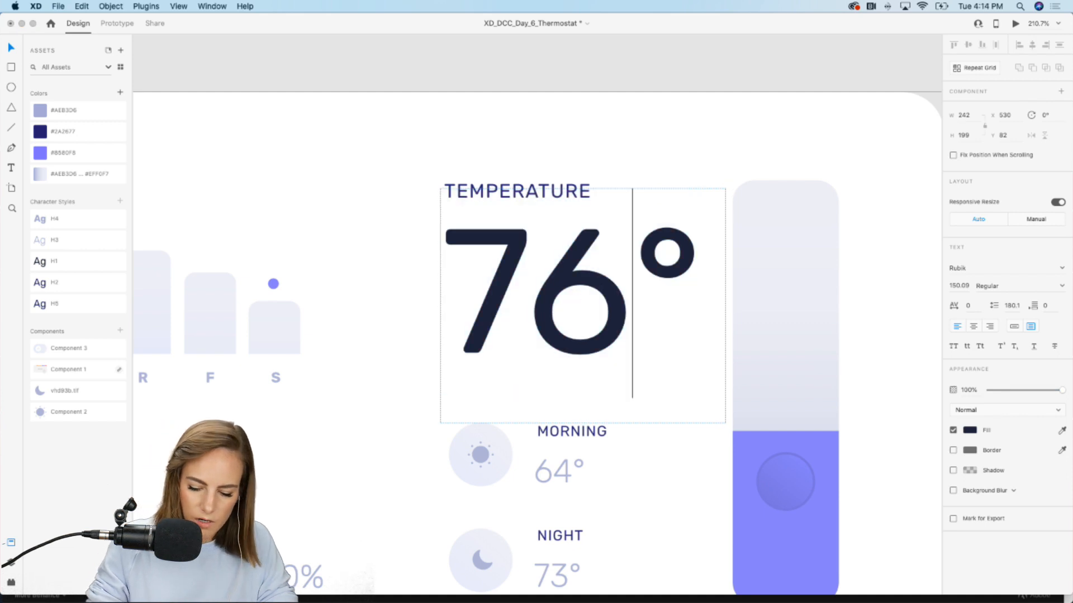
{"action": "key", "text": "BackSpace"}
{"action": "key", "text": "Right"}
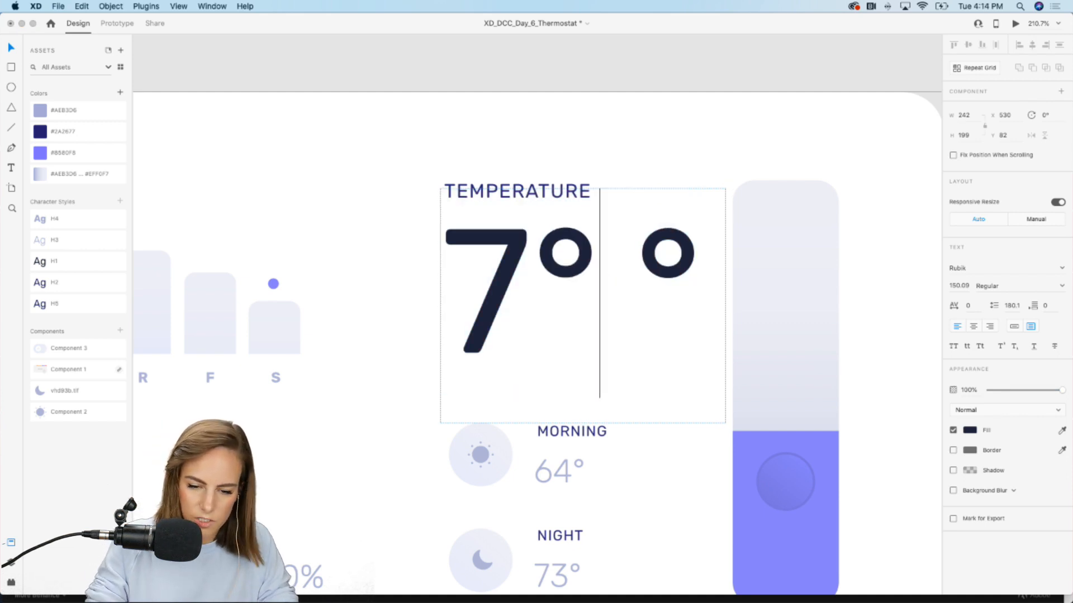
{"action": "key", "text": "BackSpace"}
{"action": "key", "text": "Escape"}
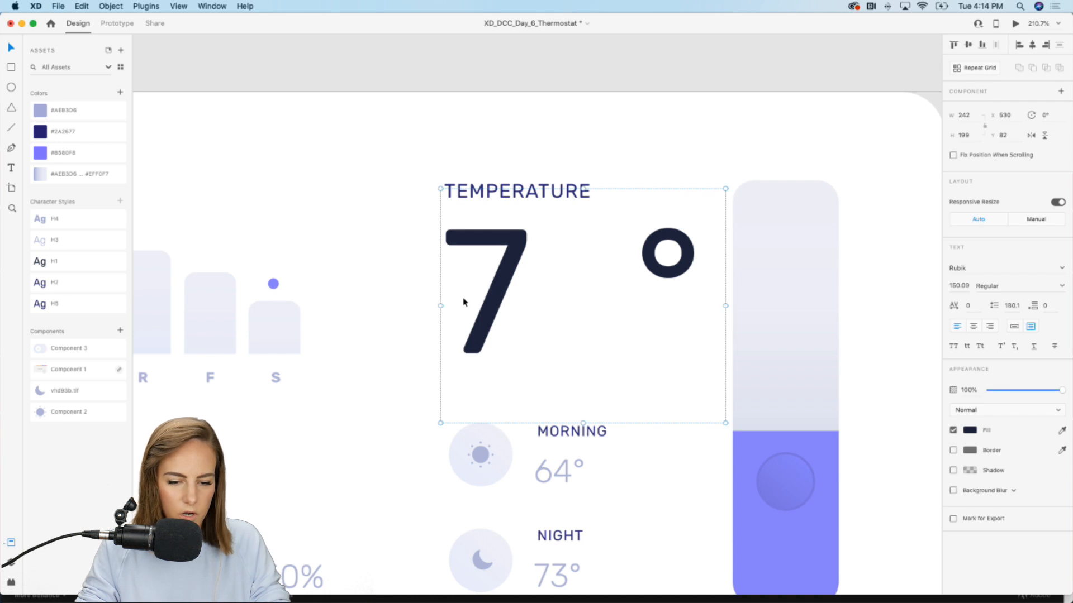
Replace the 7 with a vertical column of consecutive digits starting at 1, one digit per line
{"action": "scroll", "coordinate": [465, 302], "scroll_direction": "down", "scroll_amount": 5}
{"action": "scroll", "coordinate": [464, 302], "scroll_direction": "down", "scroll_amount": 2}
{"action": "double_click", "coordinate": [481, 288]}
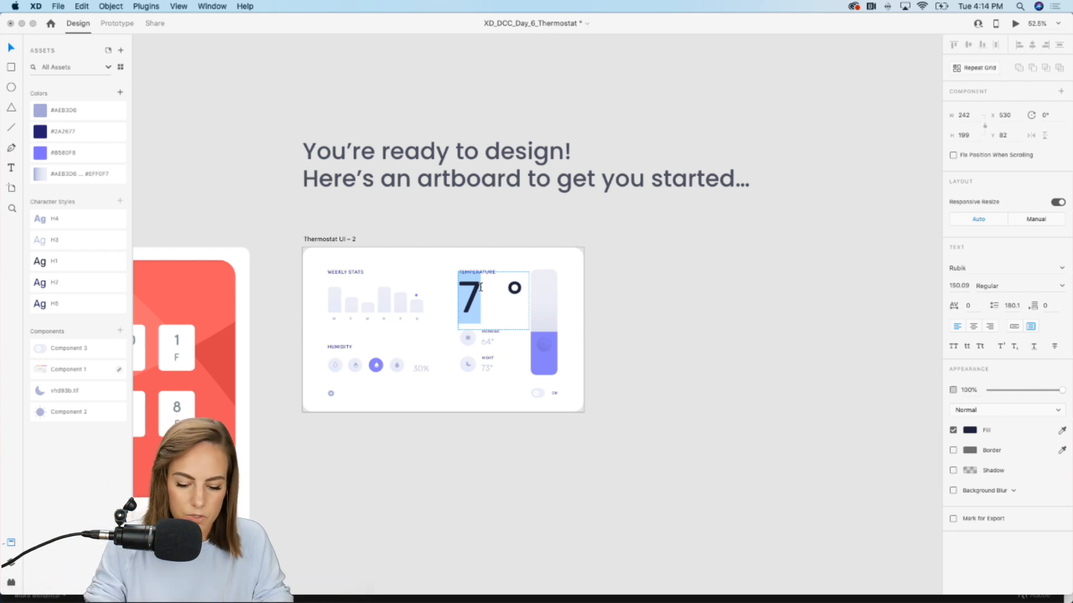
{"action": "key", "text": "BackSpace"}
{"action": "type", "text": "1"}
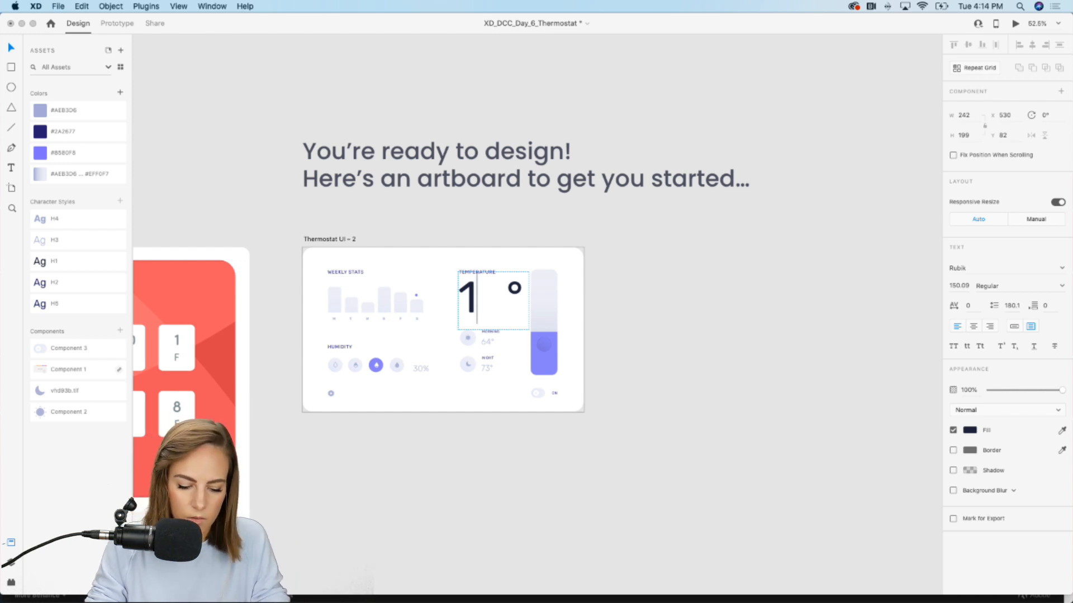
{"action": "type", "text": "2 3 4 5 6"}
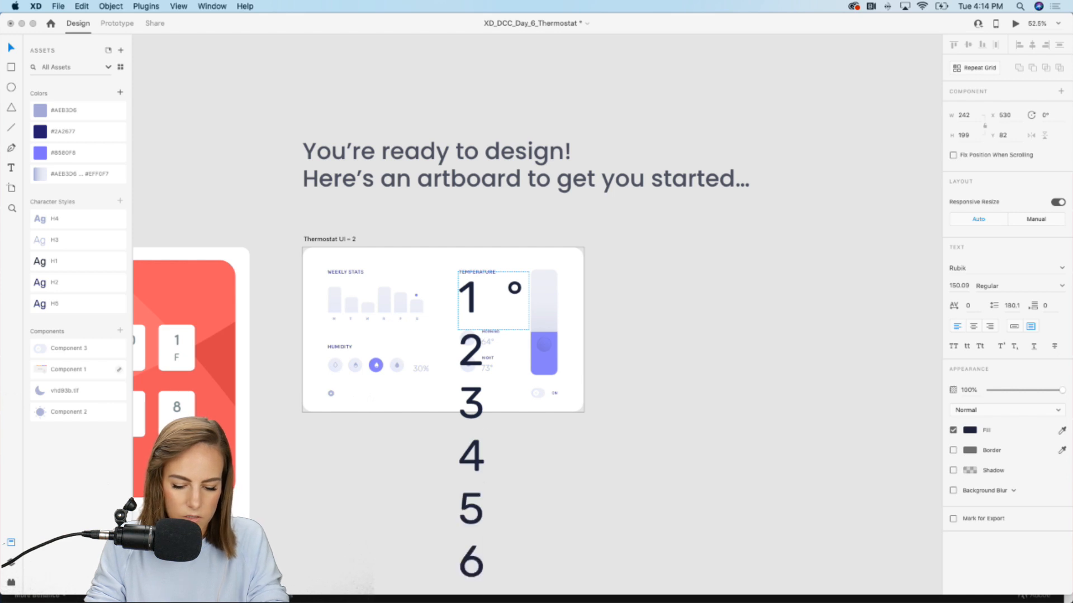
{"action": "key", "text": "Escape"}
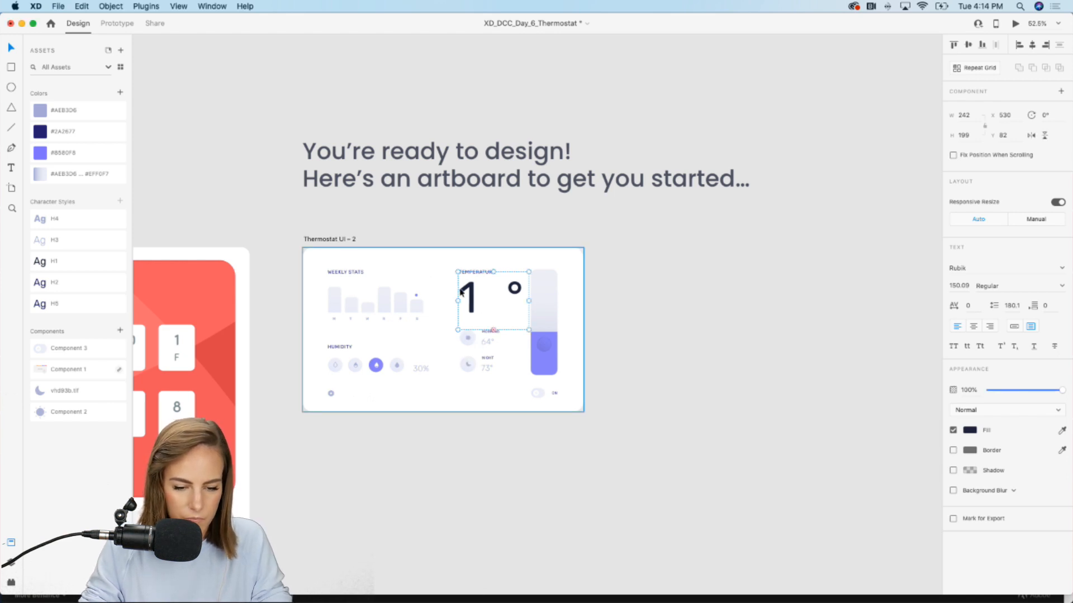
Draw a rectangle about 107 × 121 around the 1 at X 512, Y 104 and use it to mask the digit column
{"action": "scroll", "coordinate": [471, 301], "scroll_direction": "up", "scroll_amount": 10}
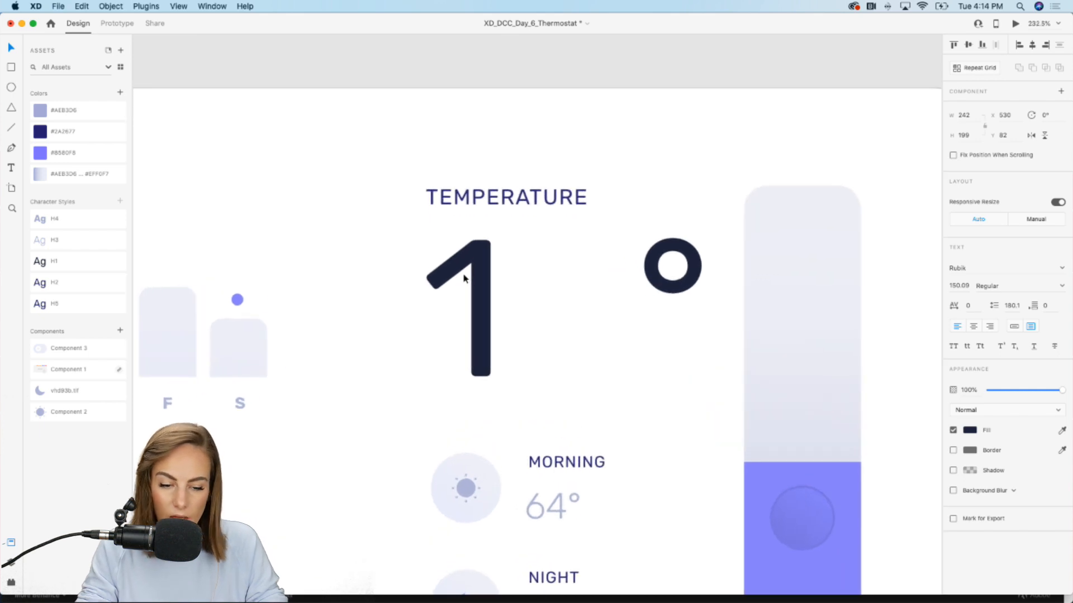
{"action": "left_click", "coordinate": [11, 67]}
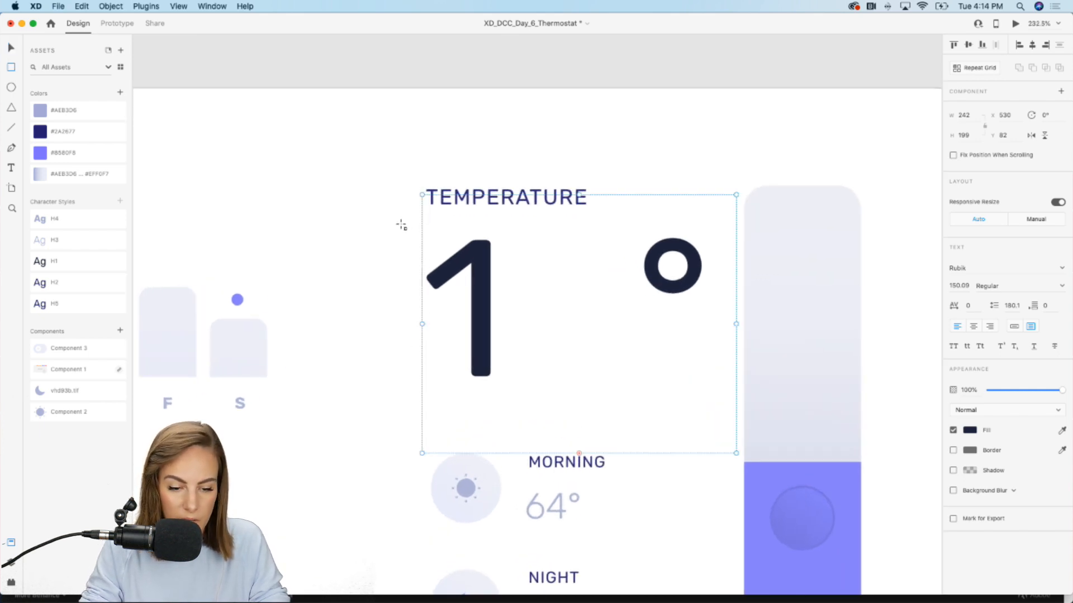
{"action": "left_click_drag", "start_coordinate": [399, 224], "coordinate": [537, 380]}
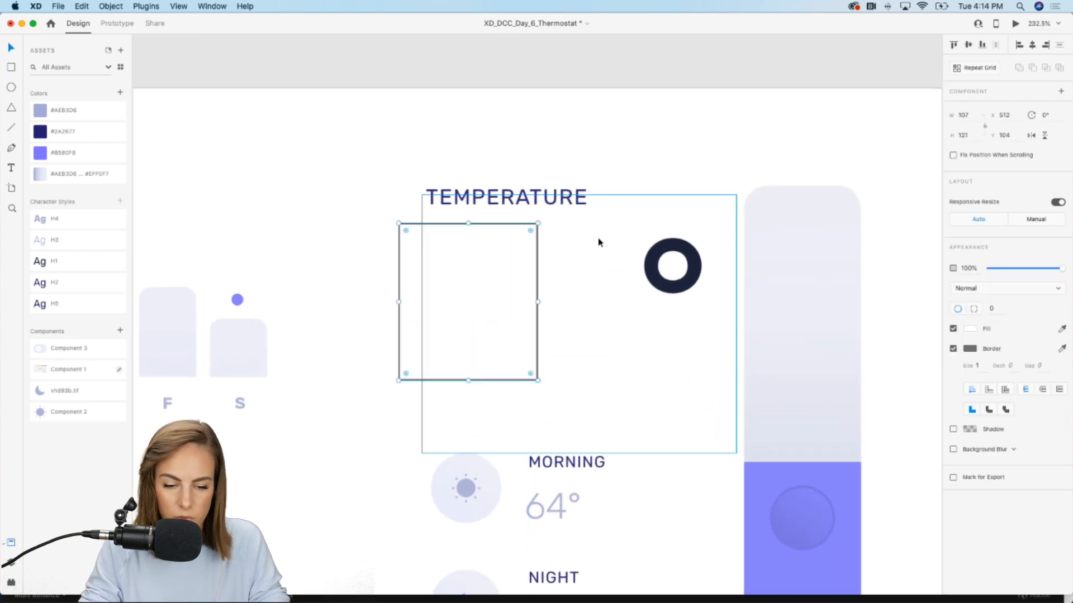
{"action": "left_click", "coordinate": [560, 229], "text": "shift"}
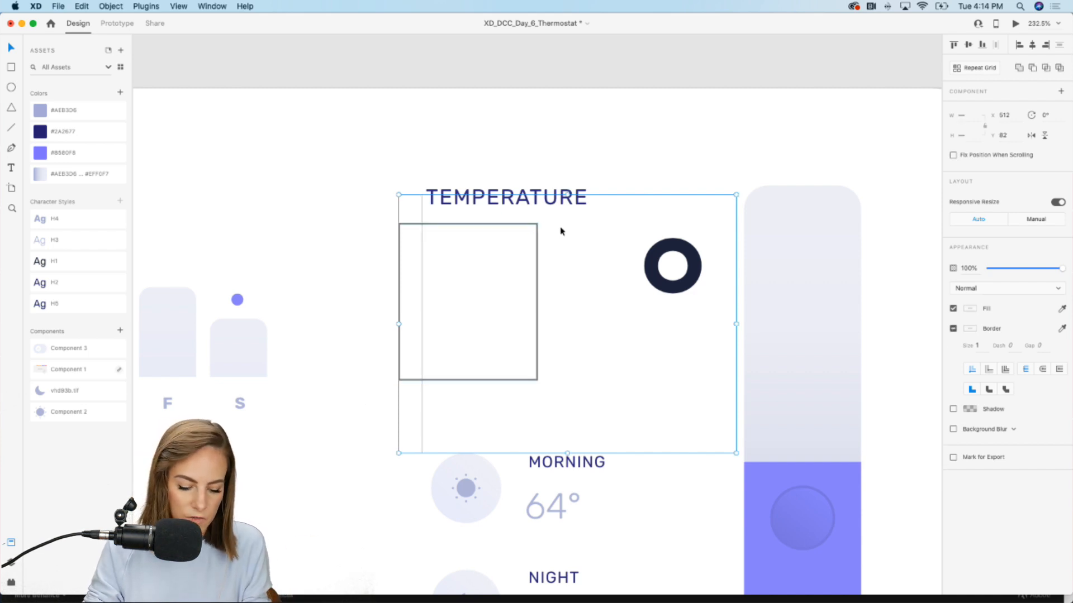
{"action": "key", "text": "super+shift+m"}
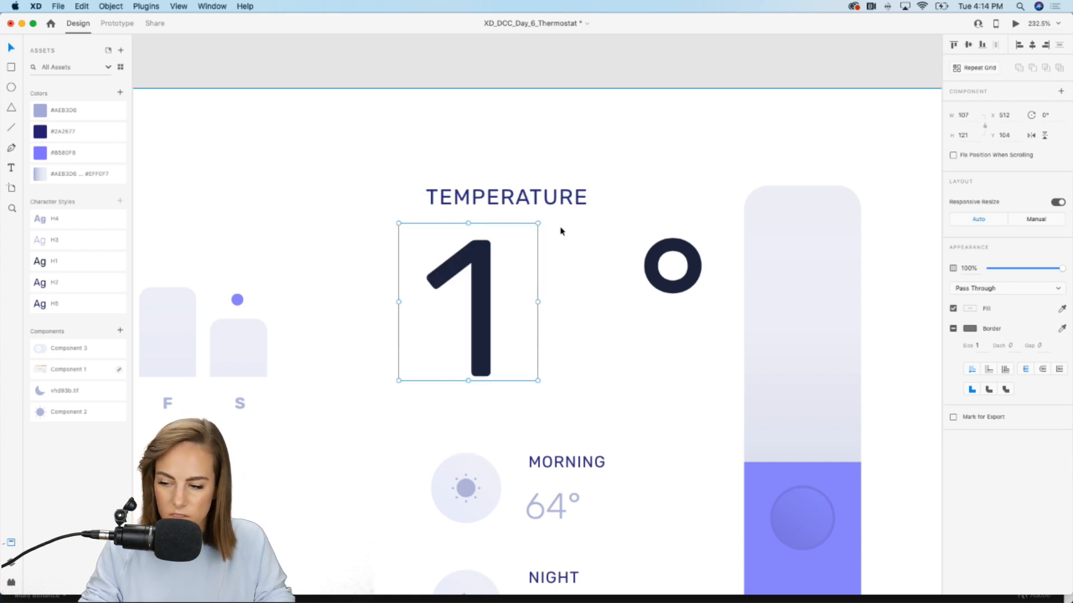
Select the digit column inside the mask group, test moving it upward and undo that, and switch it to point text
{"action": "double_click", "coordinate": [495, 276]}
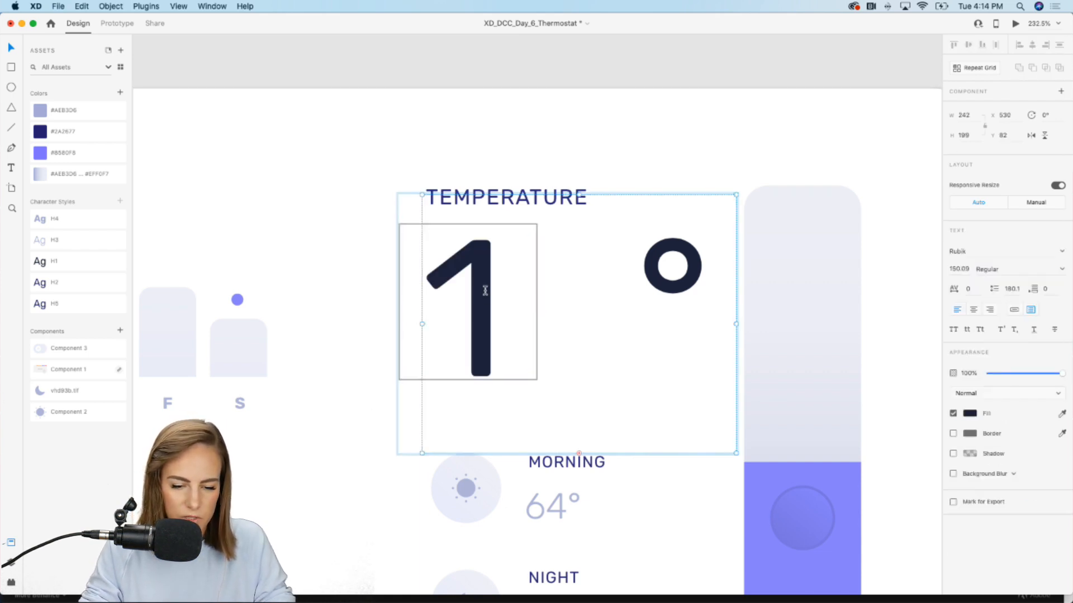
{"action": "double_click", "coordinate": [482, 313]}
{"action": "key", "text": "Escape"}
{"action": "left_click_drag", "start_coordinate": [476, 346], "coordinate": [481, 163]}
{"action": "scroll", "coordinate": [480, 163], "scroll_direction": "down", "scroll_amount": 5}
{"action": "key", "text": "super+z"}
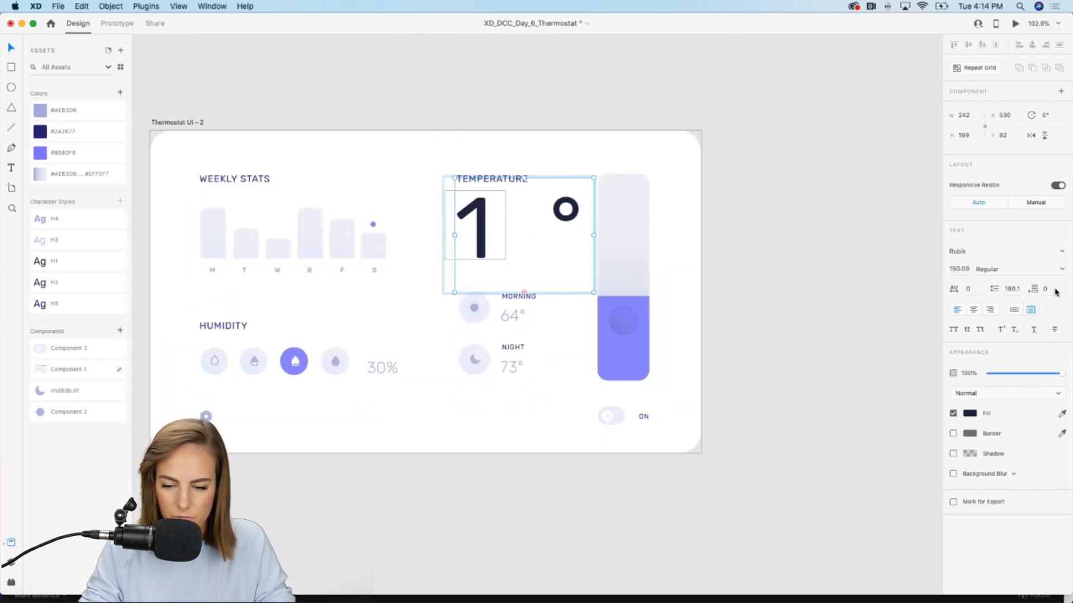
{"action": "left_click", "coordinate": [1014, 311]}
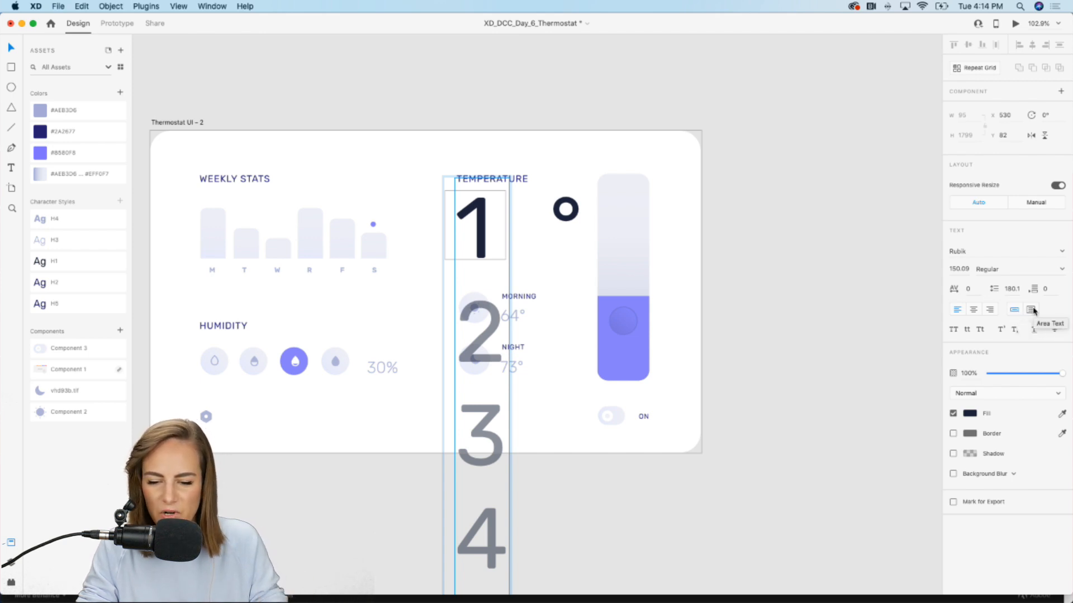
Move the digit column up inside its mask to Y -998 so the 7 sits in the mask
{"action": "left_click_drag", "start_coordinate": [475, 252], "coordinate": [478, 13]}
{"action": "left_click_drag", "start_coordinate": [482, 299], "coordinate": [485, 140]}
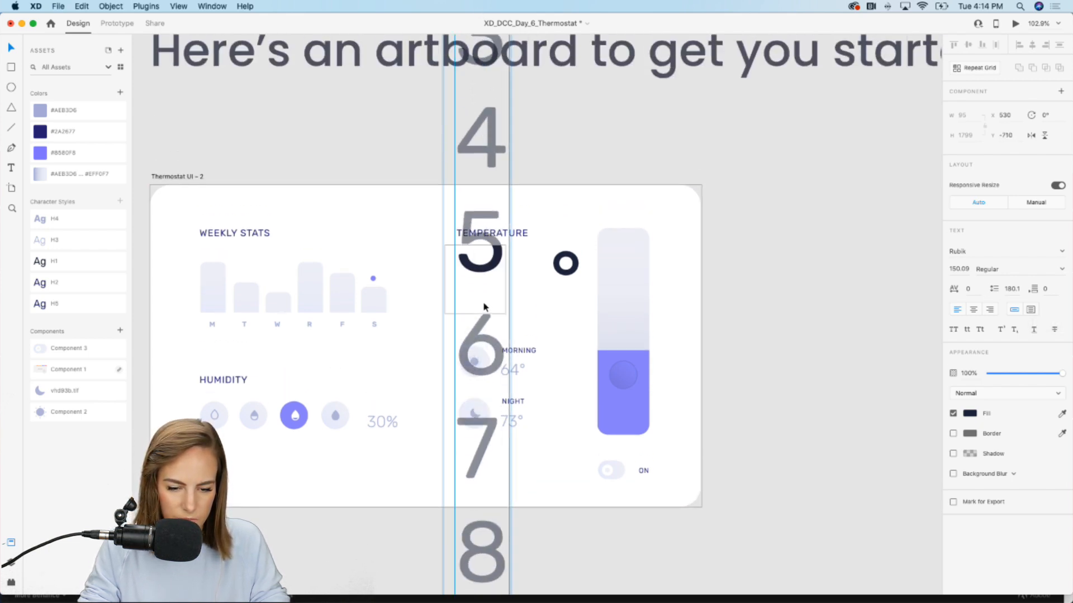
{"action": "left_click_drag", "start_coordinate": [484, 306], "coordinate": [484, 174]}
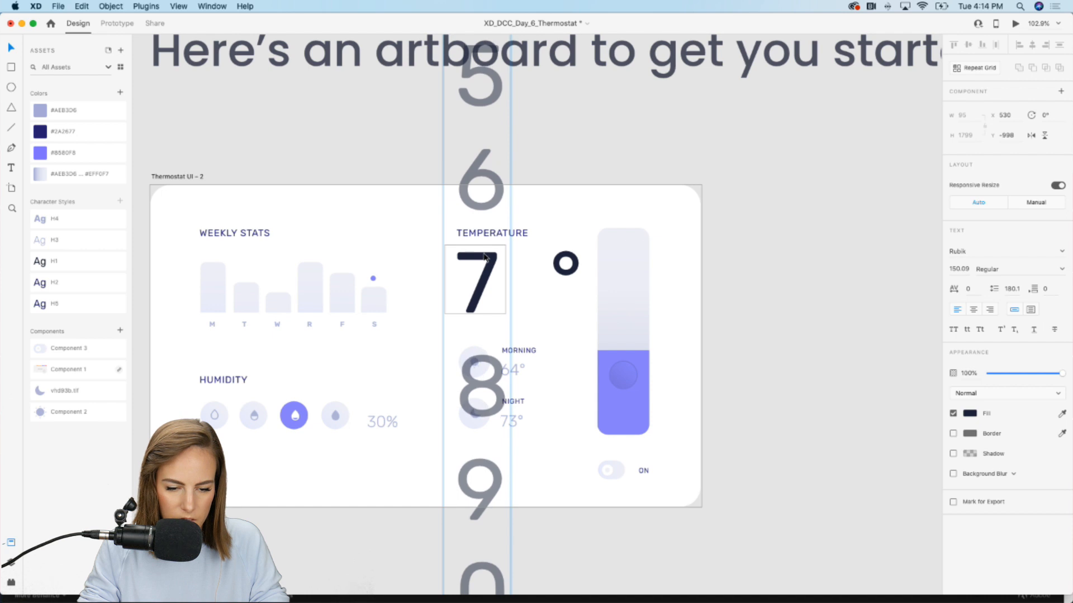
{"action": "left_click", "coordinate": [604, 168]}
Duplicate the masked 7 alongside the original at X 593, Y 104 as the ones digit
{"action": "scroll", "coordinate": [601, 162], "scroll_direction": "up", "scroll_amount": 8}
{"action": "scroll", "coordinate": [601, 162], "scroll_direction": "left", "scroll_amount": 1}
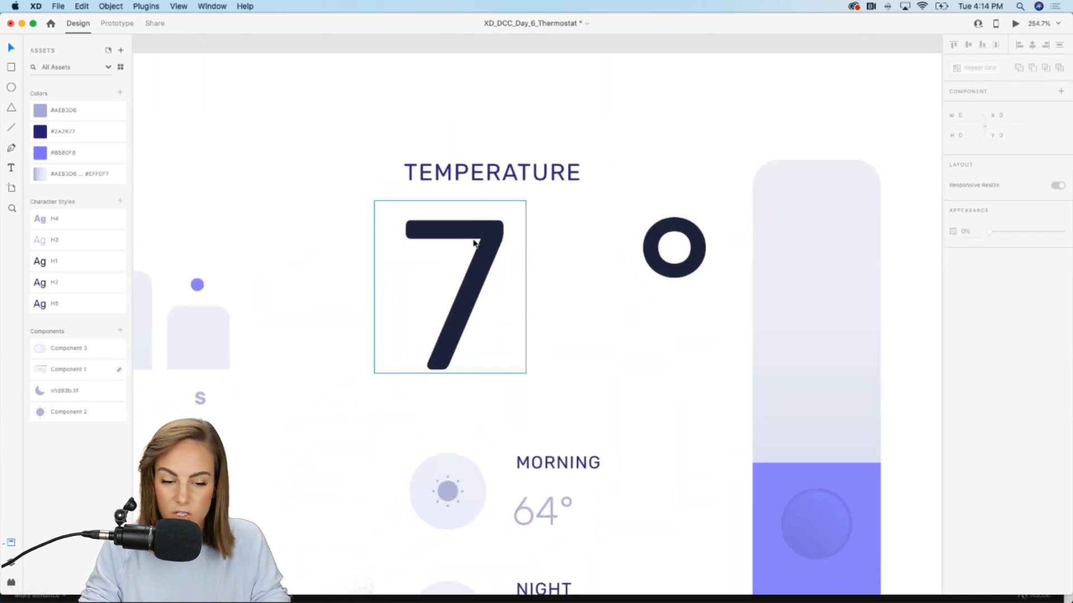
{"action": "left_click", "coordinate": [473, 239]}
{"action": "left_click_drag", "start_coordinate": [473, 239], "coordinate": [589, 249]}
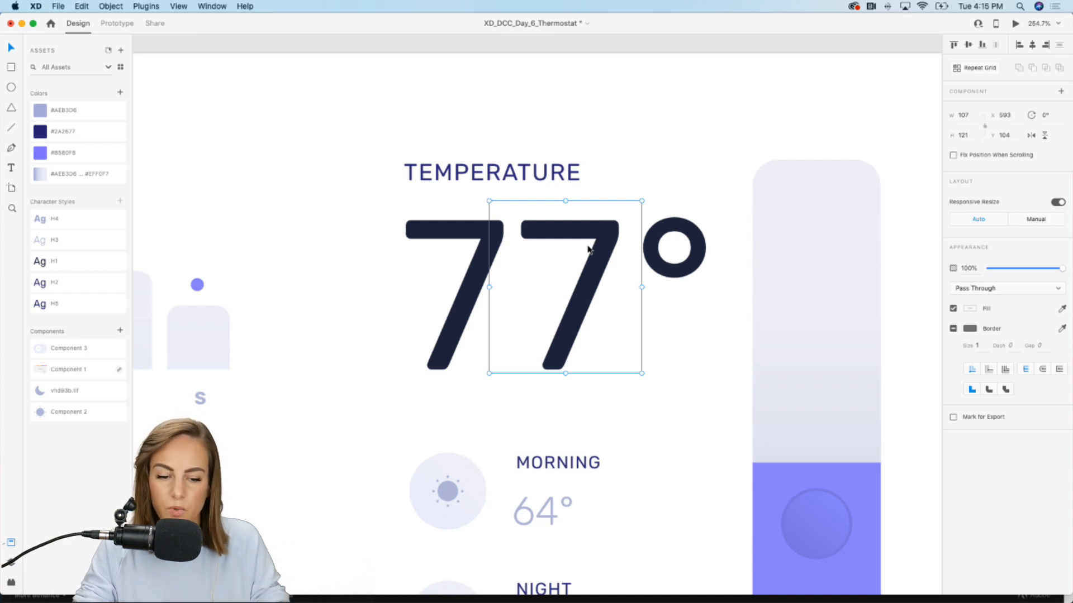
Move the digit column inside the ones-digit mask down to Y 114 so it starts at 1
{"action": "scroll", "coordinate": [588, 250], "scroll_direction": "down", "scroll_amount": 10}
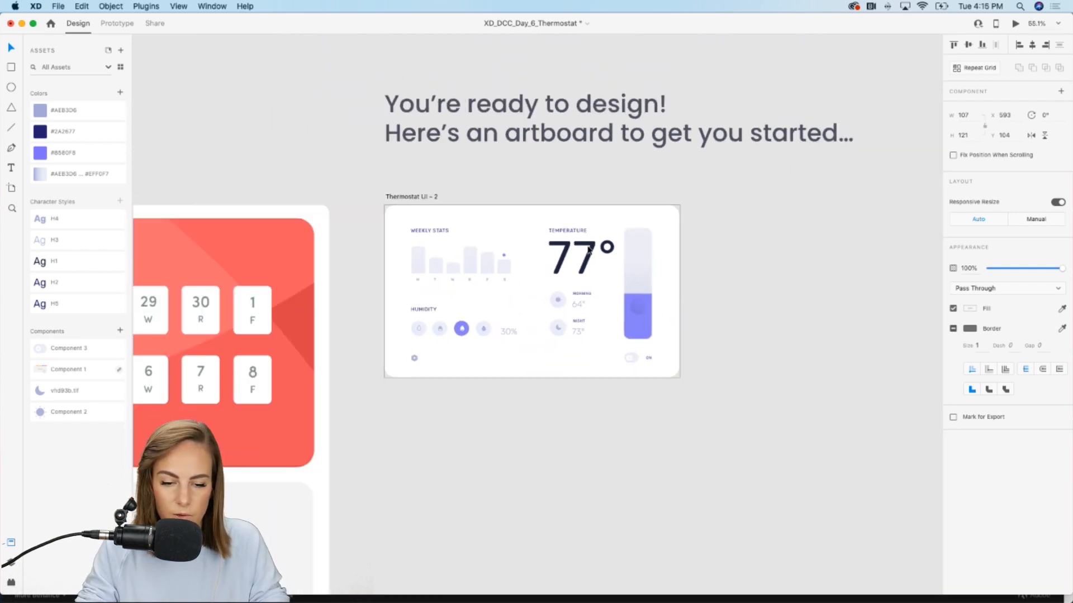
{"action": "scroll", "coordinate": [579, 256], "scroll_direction": "right", "scroll_amount": 1}
{"action": "double_click", "coordinate": [561, 267]}
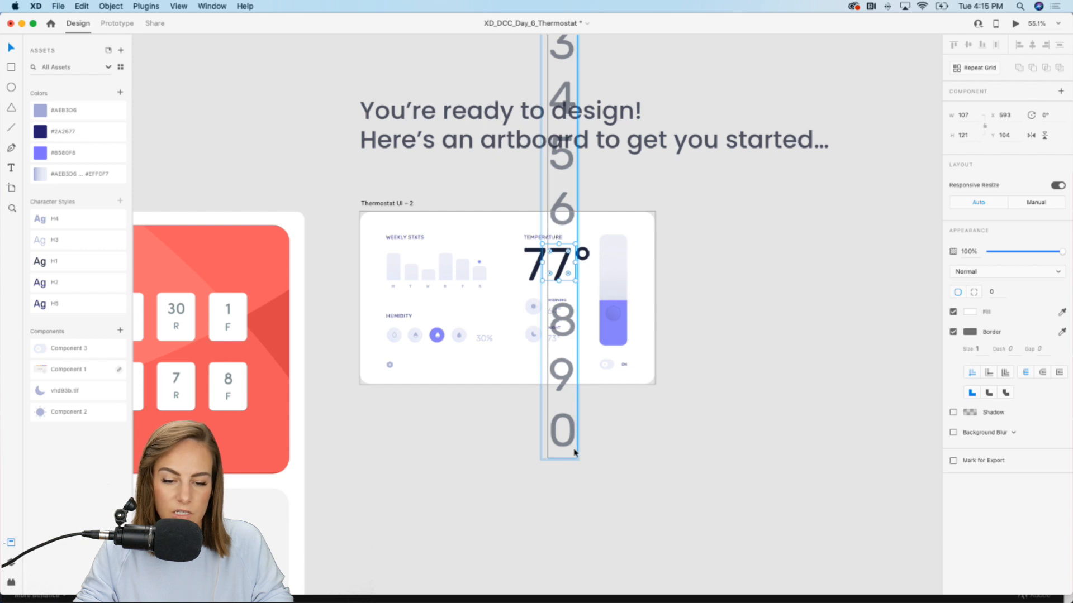
{"action": "double_click", "coordinate": [556, 257]}
{"action": "left_click_drag", "start_coordinate": [556, 257], "coordinate": [577, 493]}
{"action": "left_click_drag", "start_coordinate": [560, 266], "coordinate": [564, 373]}
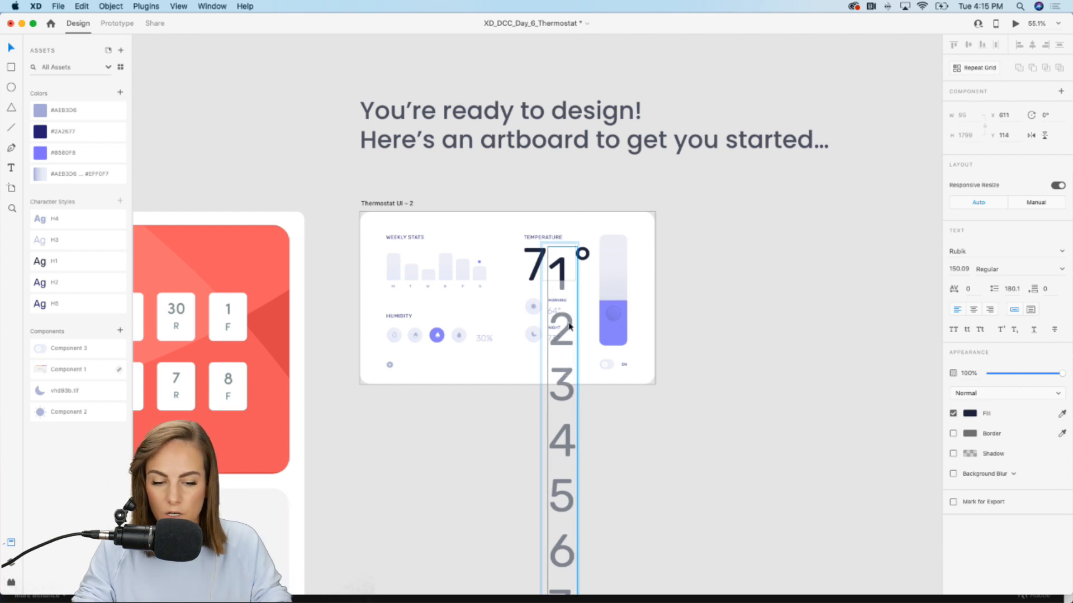
Insert another run of digits 1 to 9, one per line, at the start of the ones-digit column
{"action": "double_click", "coordinate": [561, 263]}
{"action": "left_click", "coordinate": [553, 264]}
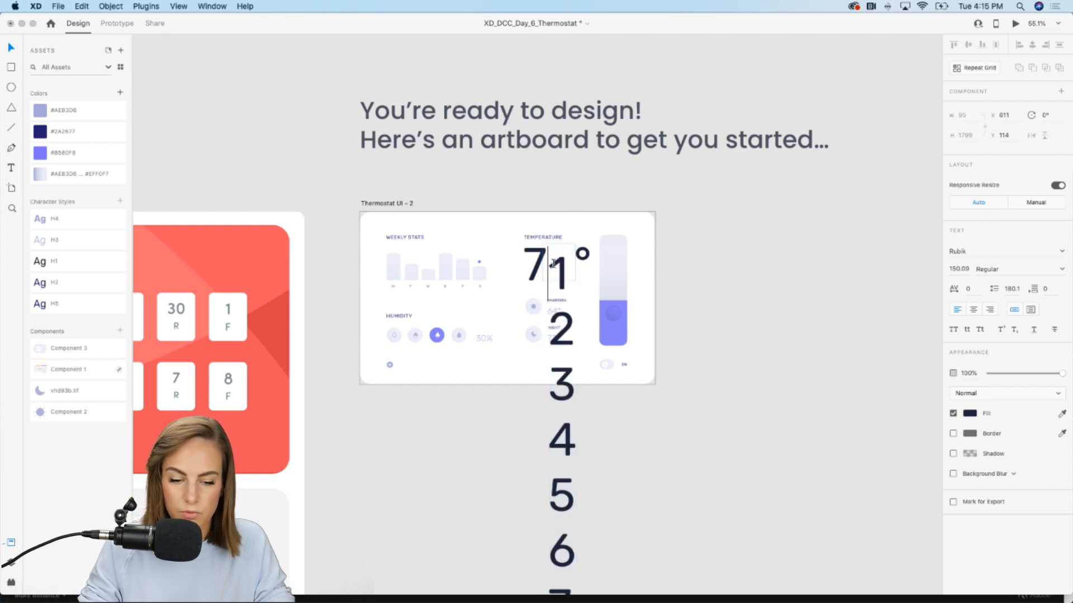
{"action": "type", "text": "1"}
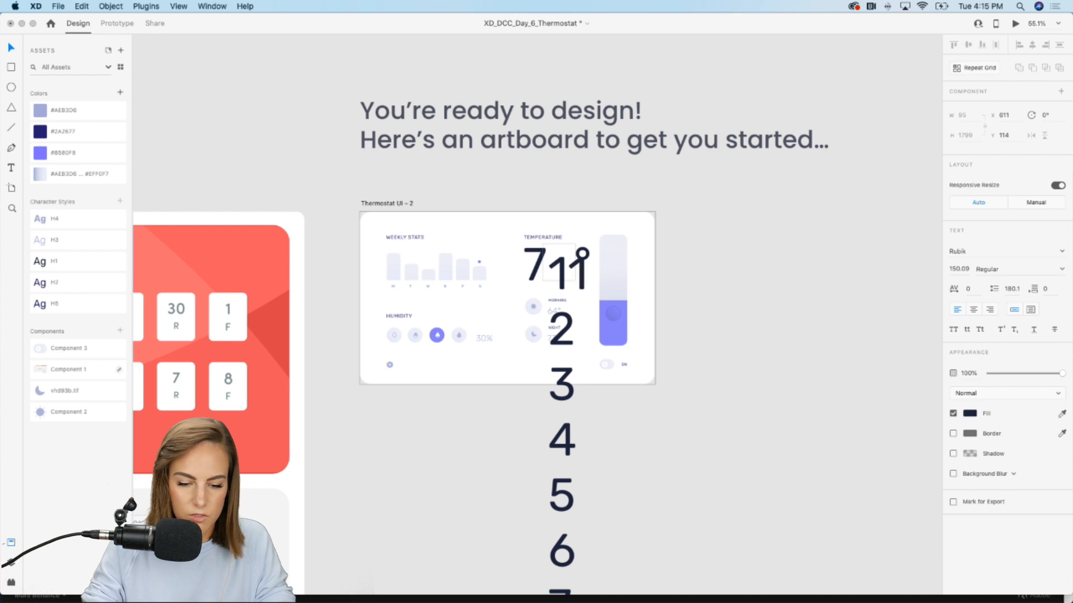
{"action": "key", "text": "Return"}
{"action": "type", "text": "2"}
{"action": "key", "text": "Return"}
{"action": "type", "text": "3"}
{"action": "key", "text": "Return"}
{"action": "type", "text": "4"}
{"action": "key", "text": "Return"}
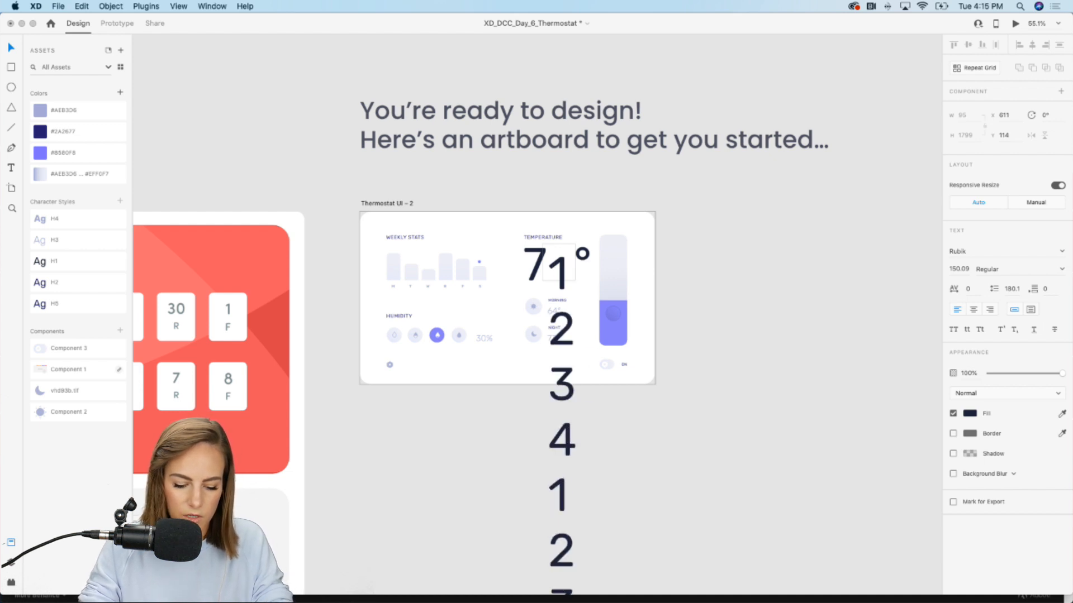
{"action": "type", "text": "5"}
{"action": "key", "text": "Return"}
{"action": "type", "text": "6"}
{"action": "key", "text": "Return"}
{"action": "type", "text": "7"}
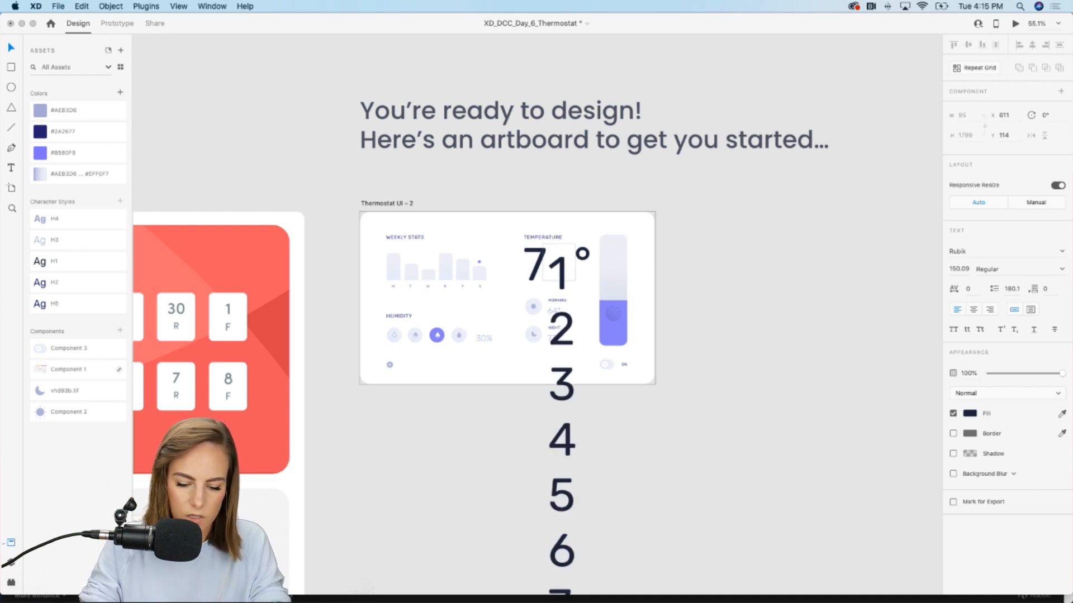
{"action": "key", "text": "Escape"}
Insert a line break between the added 9 and the following 1 in the ones-digit column
{"action": "scroll", "coordinate": [663, 189], "scroll_direction": "down", "scroll_amount": 11}
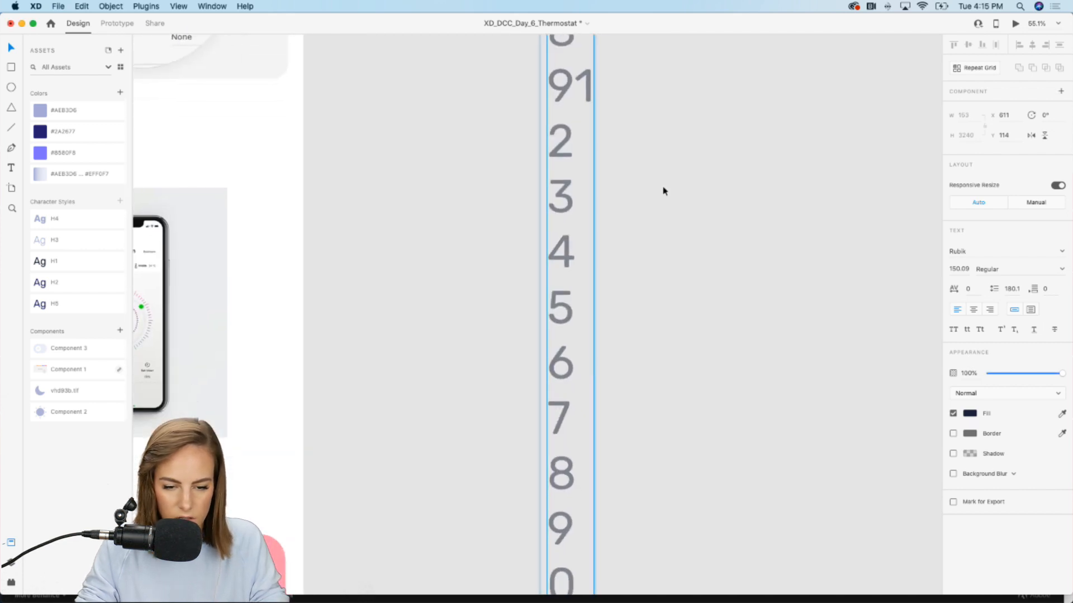
{"action": "scroll", "coordinate": [663, 189], "scroll_direction": "up", "scroll_amount": 2}
{"action": "double_click", "coordinate": [579, 154]}
{"action": "left_click", "coordinate": [579, 154]}
{"action": "key", "text": "Return"}
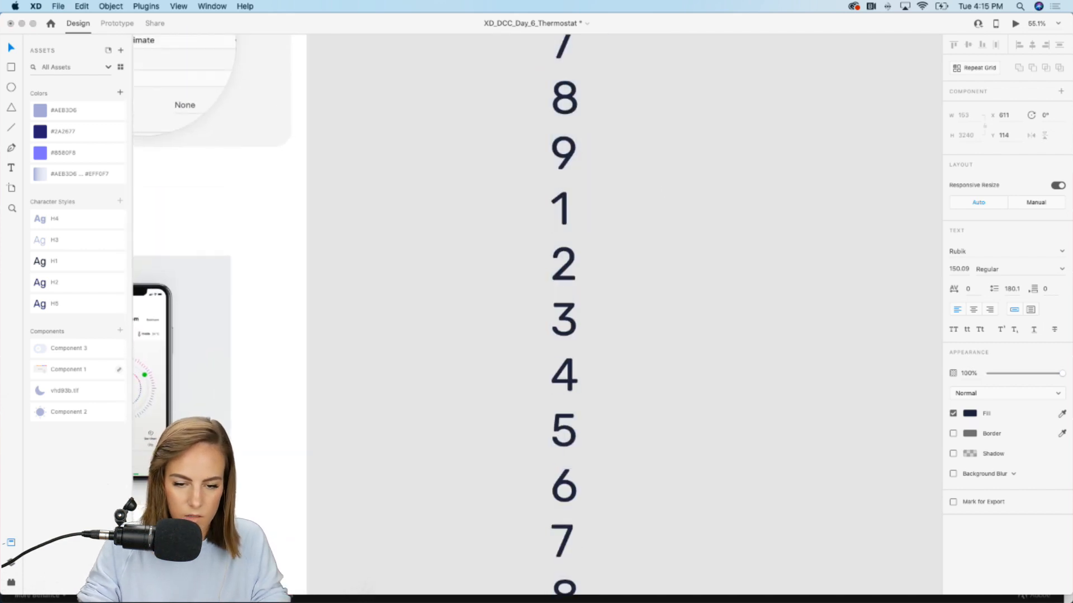
{"action": "key", "text": "Escape"}
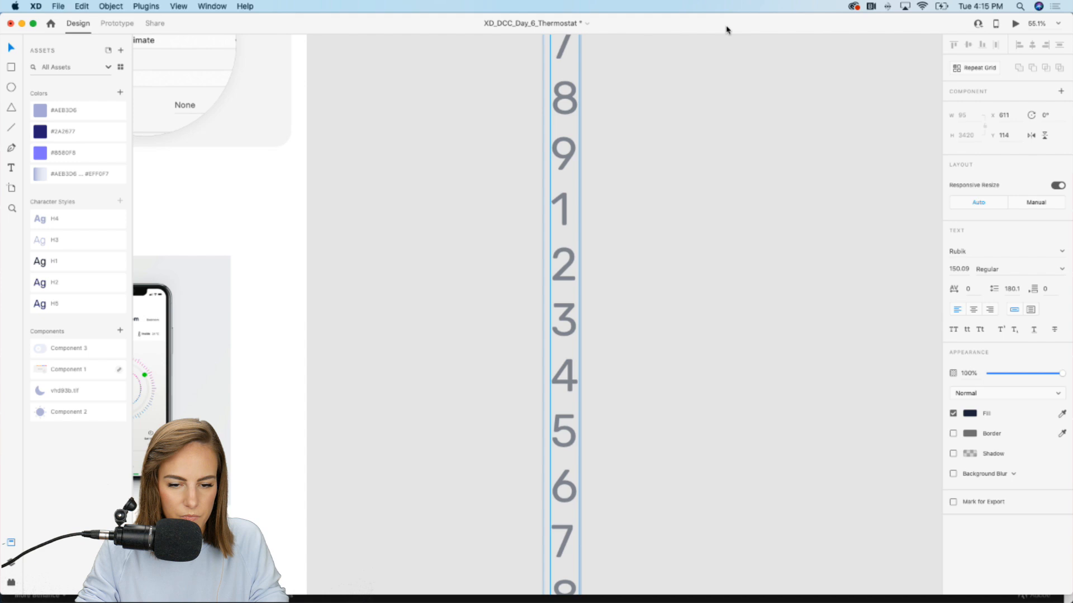
{"action": "left_click", "coordinate": [689, 174]}
Move the ones-digit column up inside its mask to Y -277 so the first 3 shows
{"action": "scroll", "coordinate": [689, 175], "scroll_direction": "up", "scroll_amount": 10}
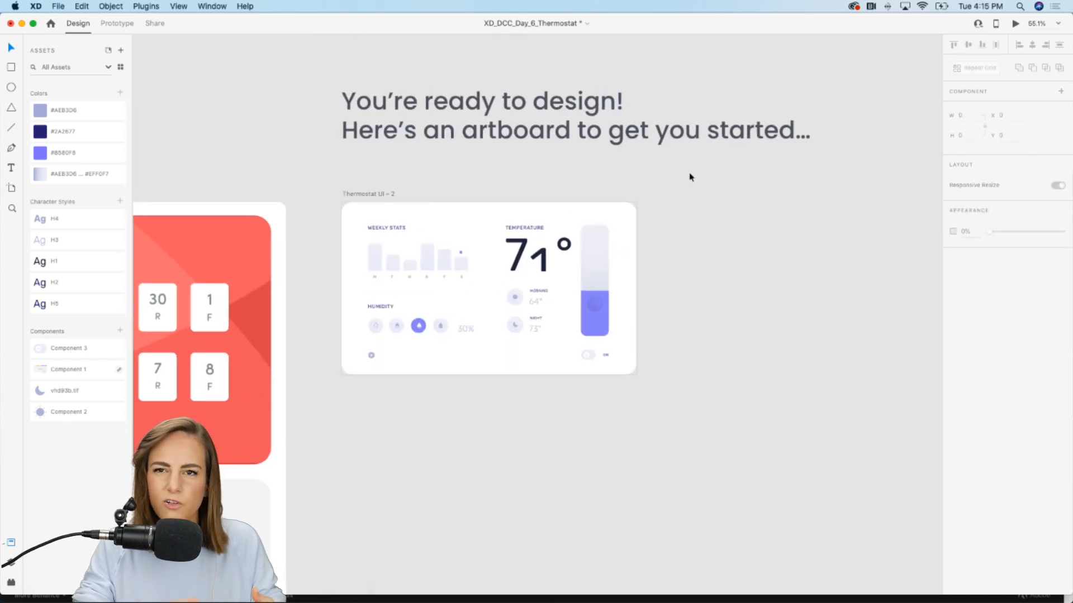
{"action": "scroll", "coordinate": [597, 182], "scroll_direction": "up", "scroll_amount": 3}
{"action": "left_click", "coordinate": [512, 290]}
{"action": "double_click", "coordinate": [512, 290]}
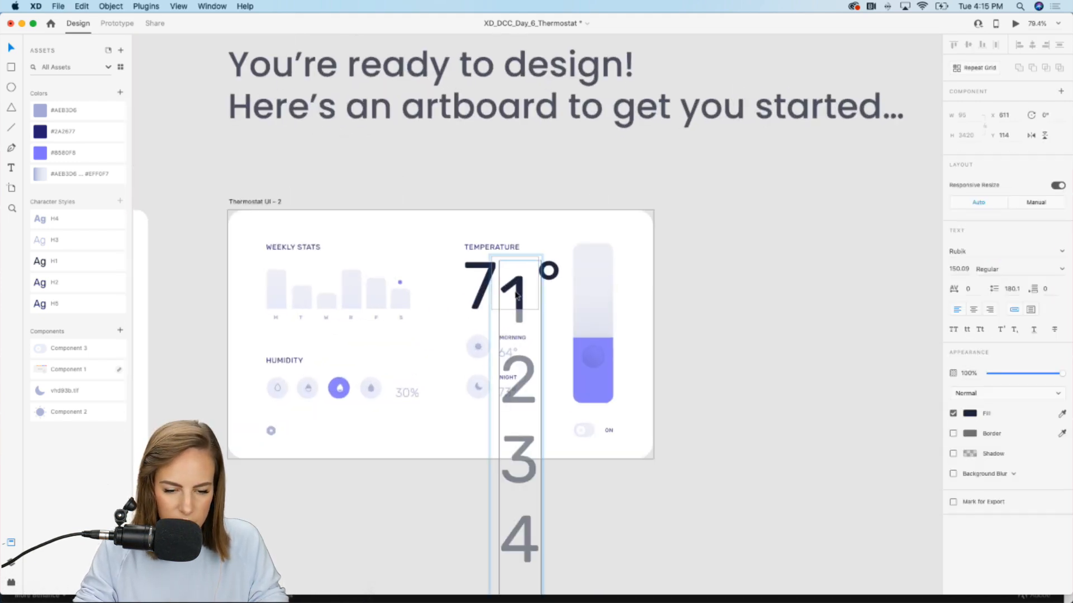
{"action": "left_click_drag", "start_coordinate": [518, 297], "coordinate": [524, 74]}
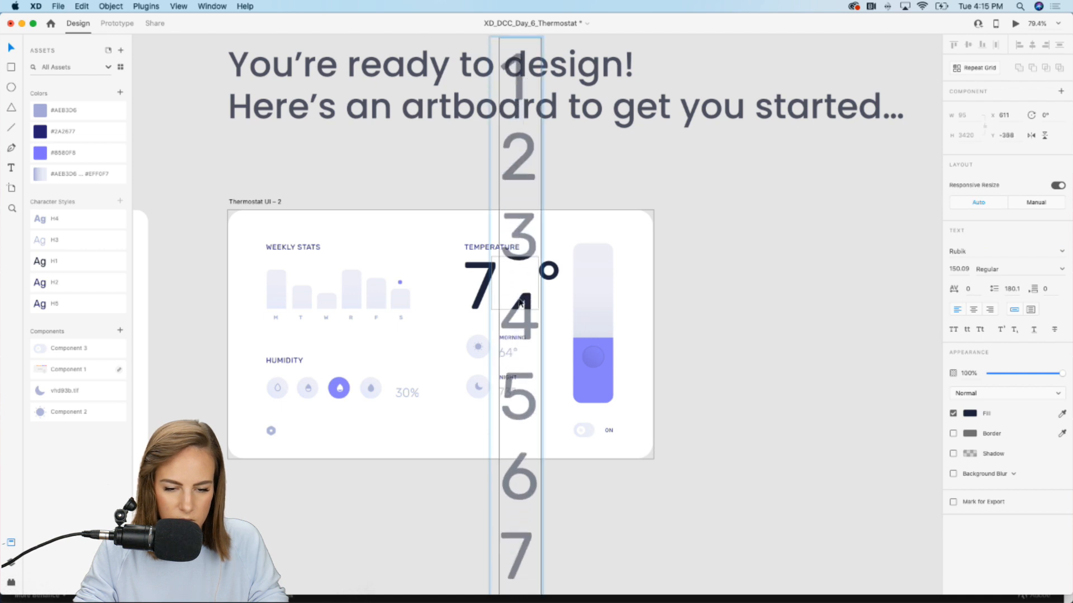
{"action": "left_click_drag", "start_coordinate": [519, 303], "coordinate": [521, 354]}
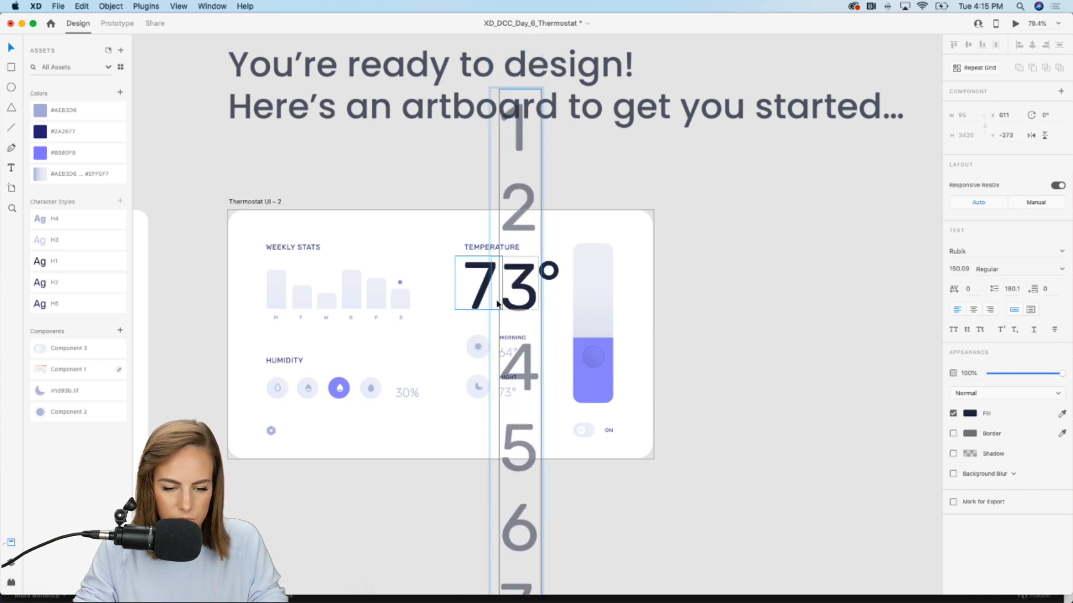
{"action": "key", "text": "Up"}
{"action": "key", "text": "Up"}
{"action": "key", "text": "Up"}
{"action": "key", "text": "Up"}
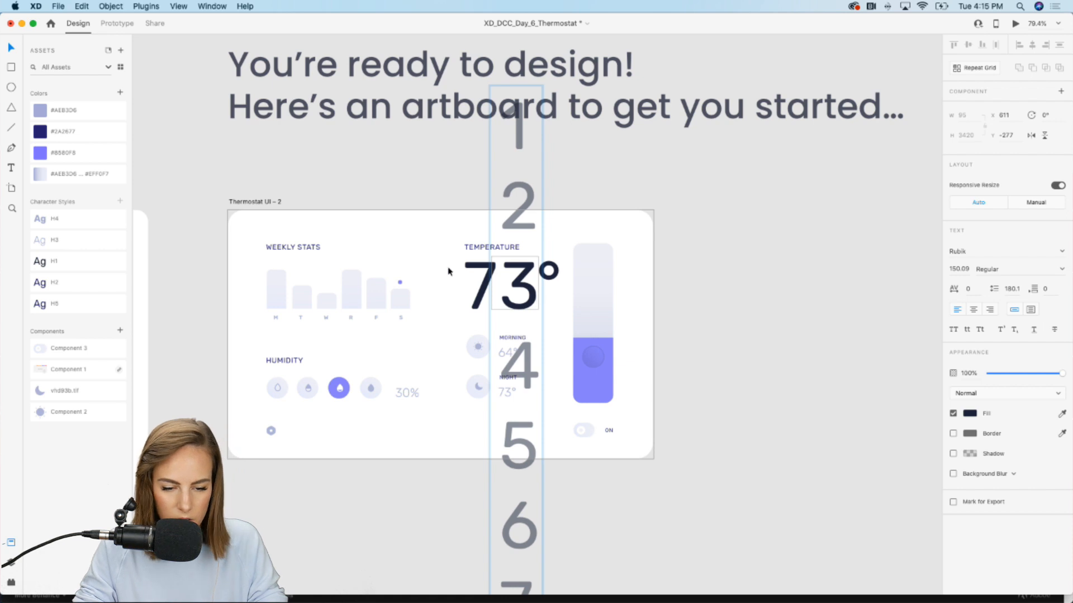
Move the tens-digit column down inside its mask to about Y -822 so the 6 shows
{"action": "left_click", "coordinate": [482, 284]}
{"action": "left_click_drag", "start_coordinate": [482, 283], "coordinate": [482, 355]}
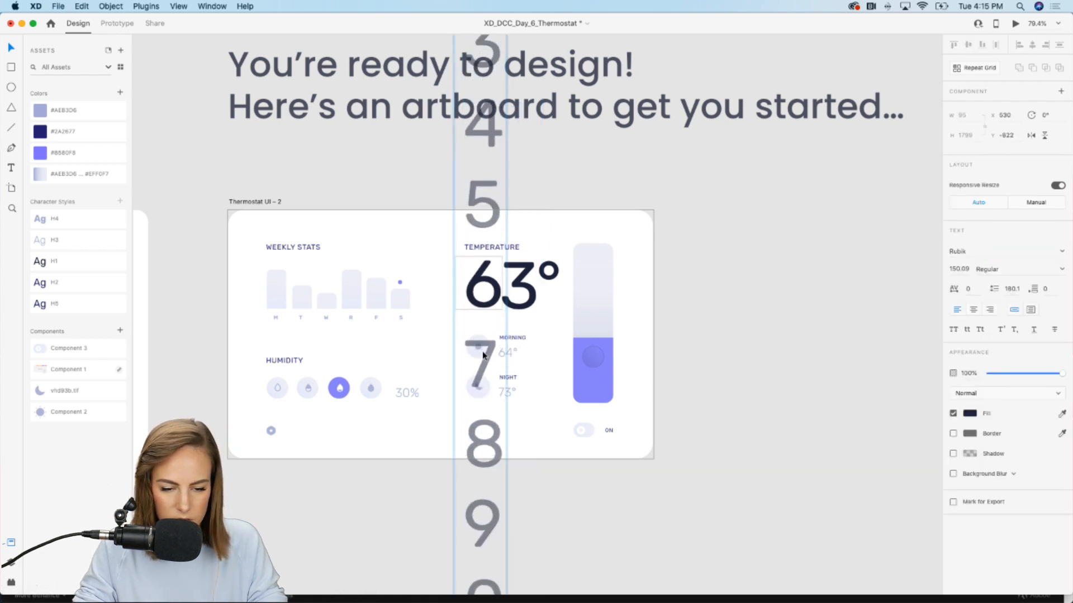
{"action": "key", "text": "Down"}
Nudge the ones-digit column up to Y -281 to line the 3 up with the 6
{"action": "left_click", "coordinate": [531, 291]}
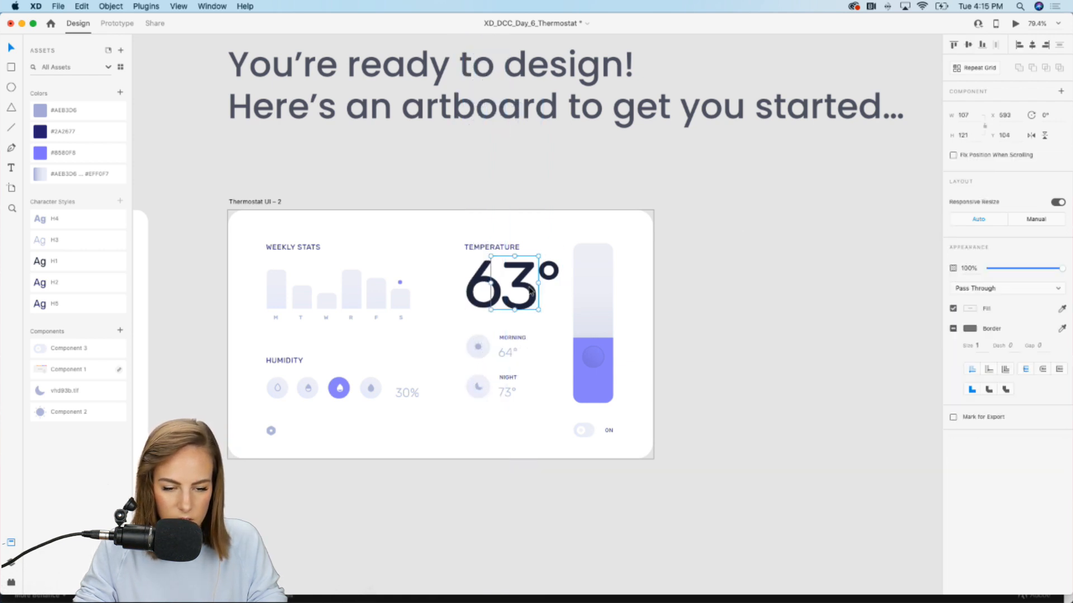
{"action": "double_click", "coordinate": [531, 290]}
{"action": "key", "text": "Up"}
{"action": "key", "text": "Up"}
{"action": "key", "text": "Up"}
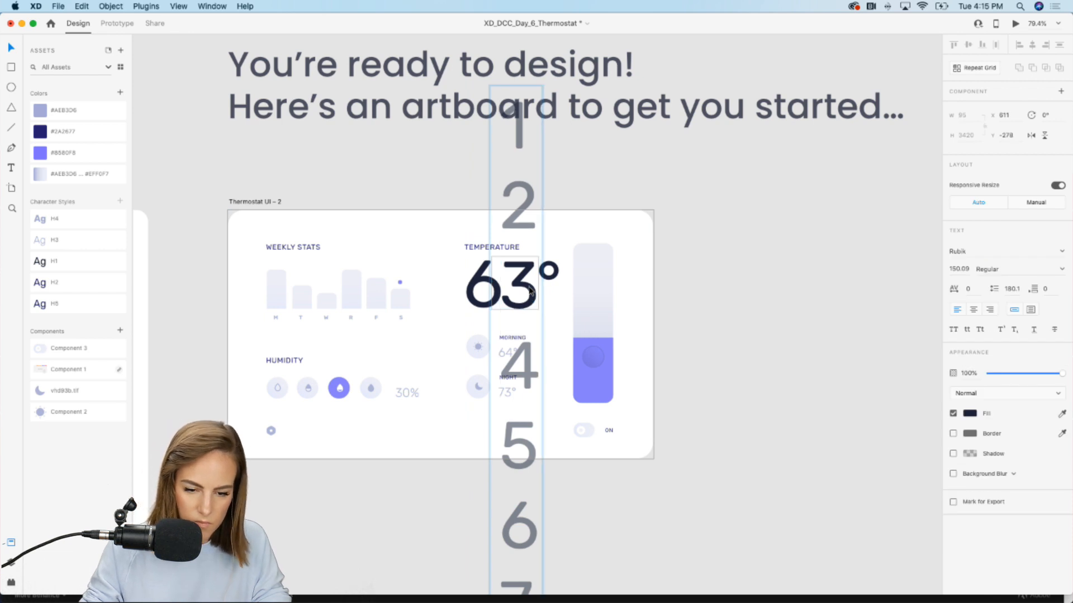
{"action": "key", "text": "Up"}
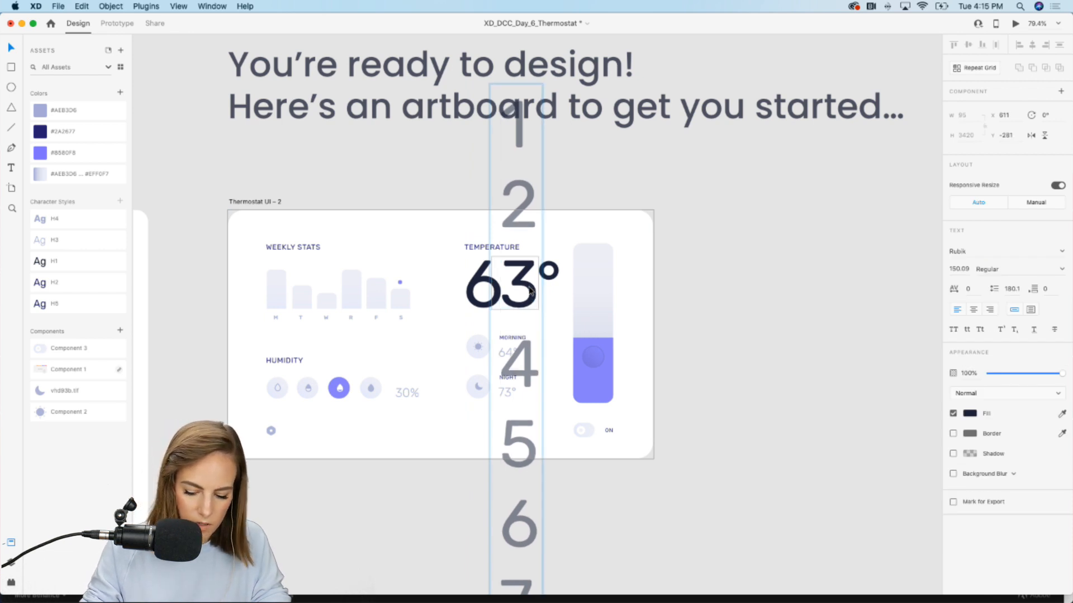
{"action": "left_click", "coordinate": [788, 213]}
{"action": "scroll", "coordinate": [788, 214], "scroll_direction": "up", "scroll_amount": 2}
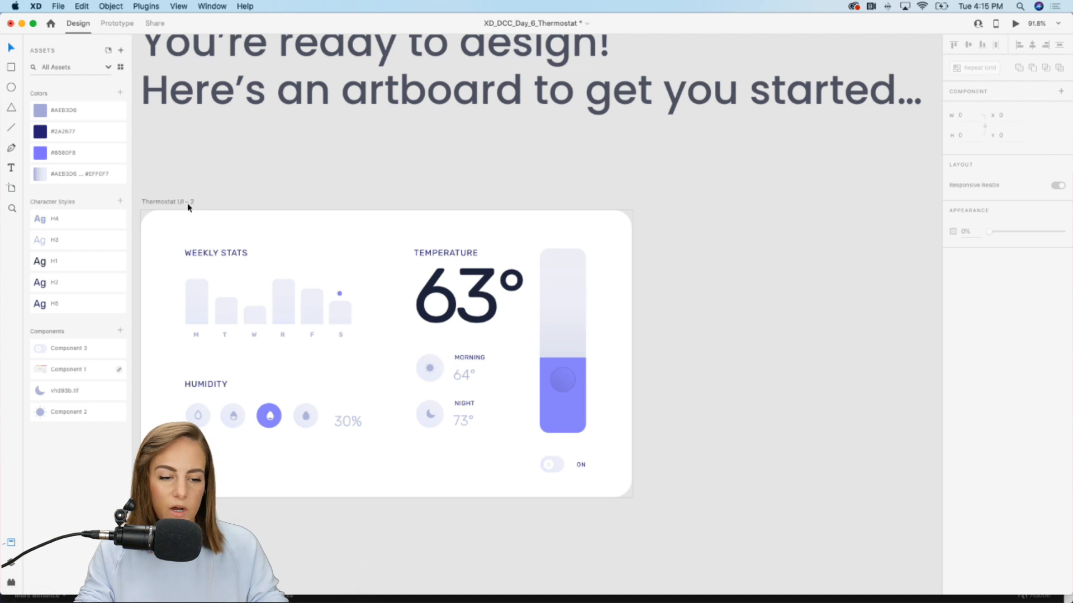
{"action": "scroll", "coordinate": [438, 395], "scroll_direction": "up", "scroll_amount": 3}
{"action": "left_click", "coordinate": [571, 382]}
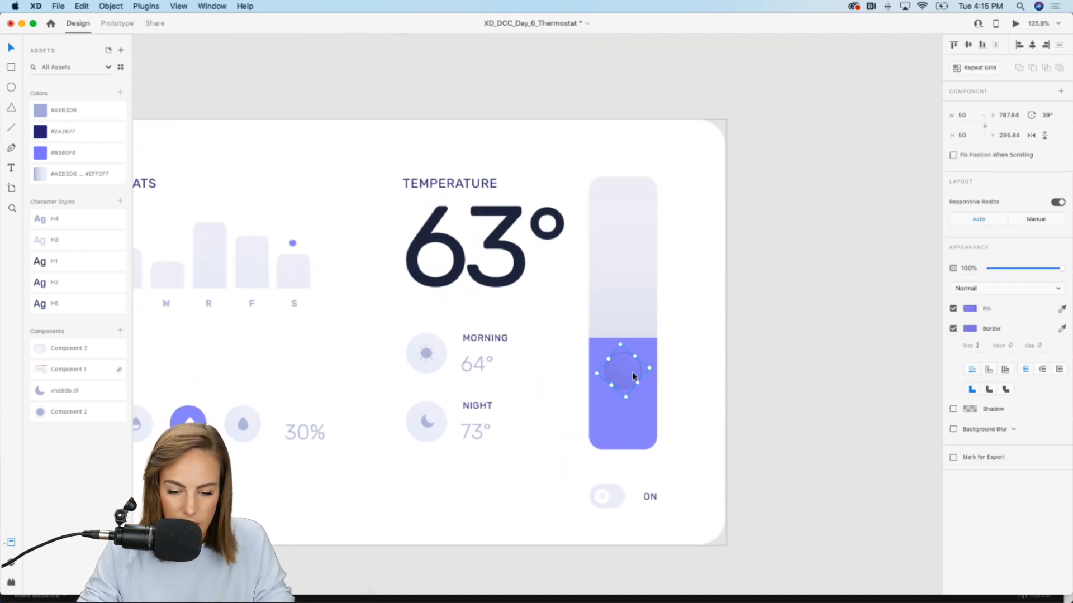
{"action": "left_click", "coordinate": [650, 350], "text": "shift"}
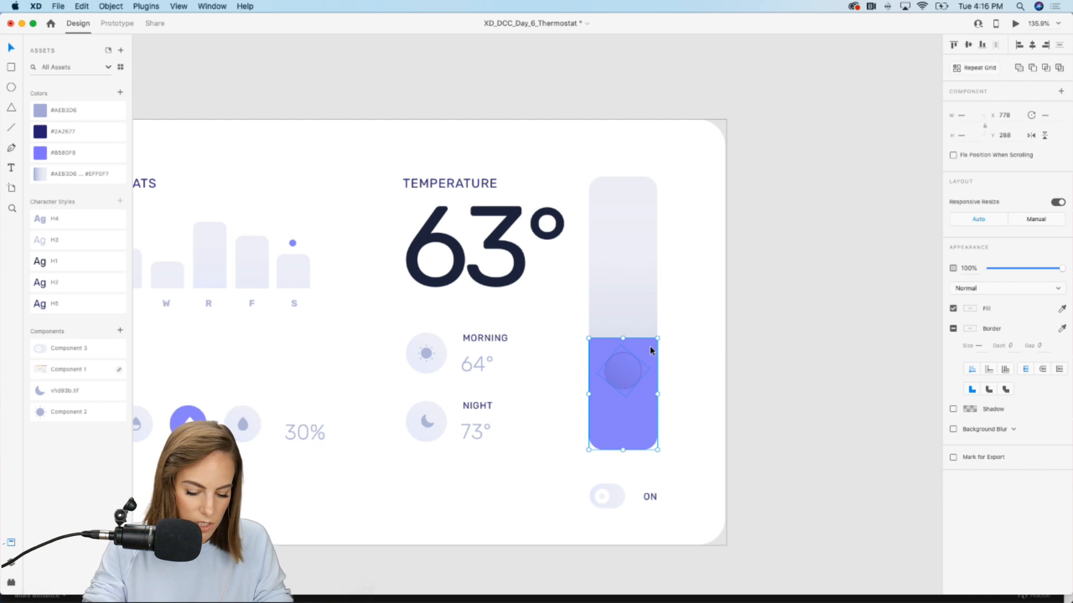
{"action": "left_click", "coordinate": [754, 335]}
{"action": "scroll", "coordinate": [754, 335], "scroll_direction": "down", "scroll_amount": 4}
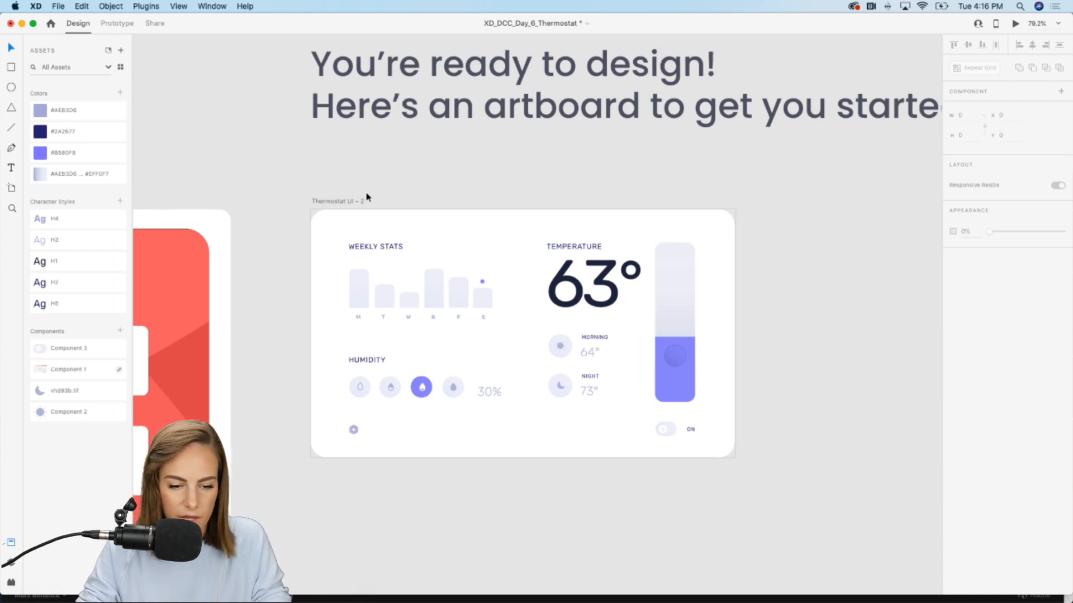
Duplicate the Thermostat UI – 2 artboard
{"action": "scroll", "coordinate": [365, 192], "scroll_direction": "right", "scroll_amount": 3}
{"action": "left_click", "coordinate": [295, 208]}
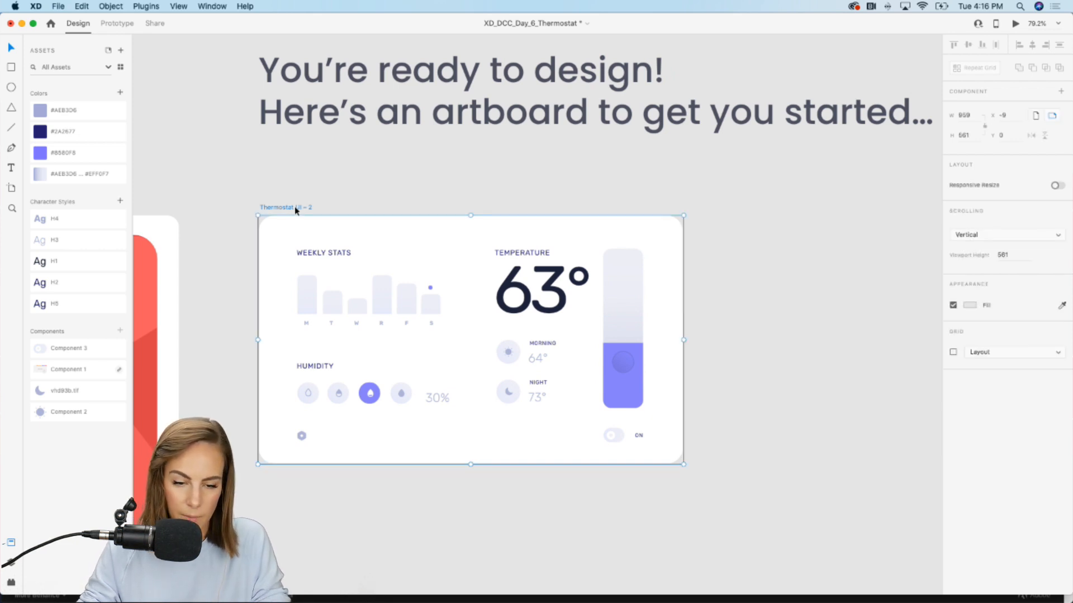
{"action": "key", "text": "super+d"}
{"action": "left_click", "coordinate": [567, 179]}
{"action": "scroll", "coordinate": [567, 178], "scroll_direction": "left", "scroll_amount": 5}
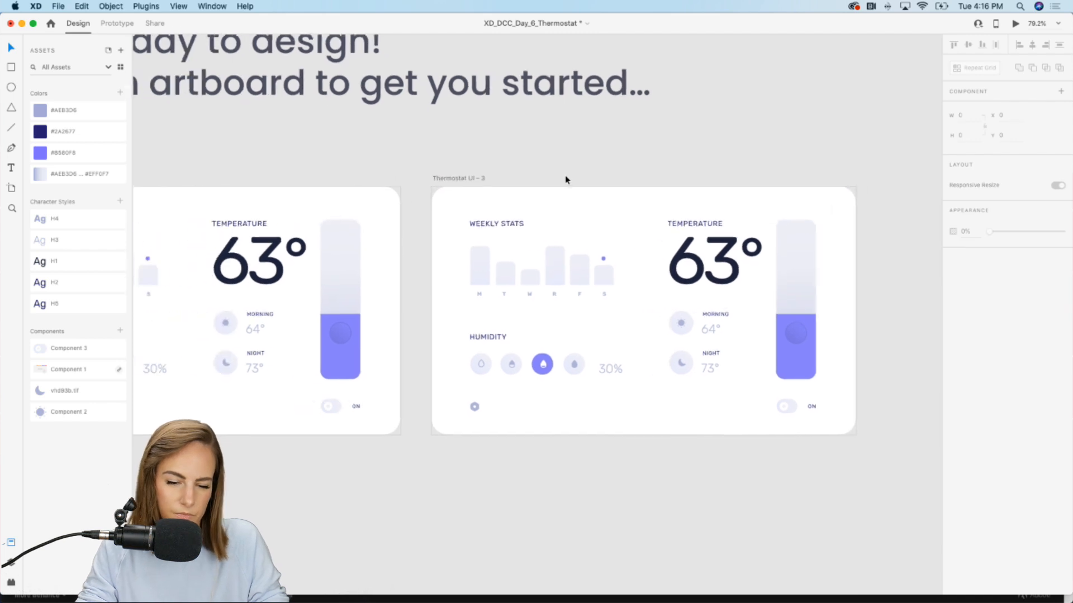
Move the slider knob on the duplicated artboard straight up to about Y 168
{"action": "scroll", "coordinate": [852, 313], "scroll_direction": "up", "scroll_amount": 5}
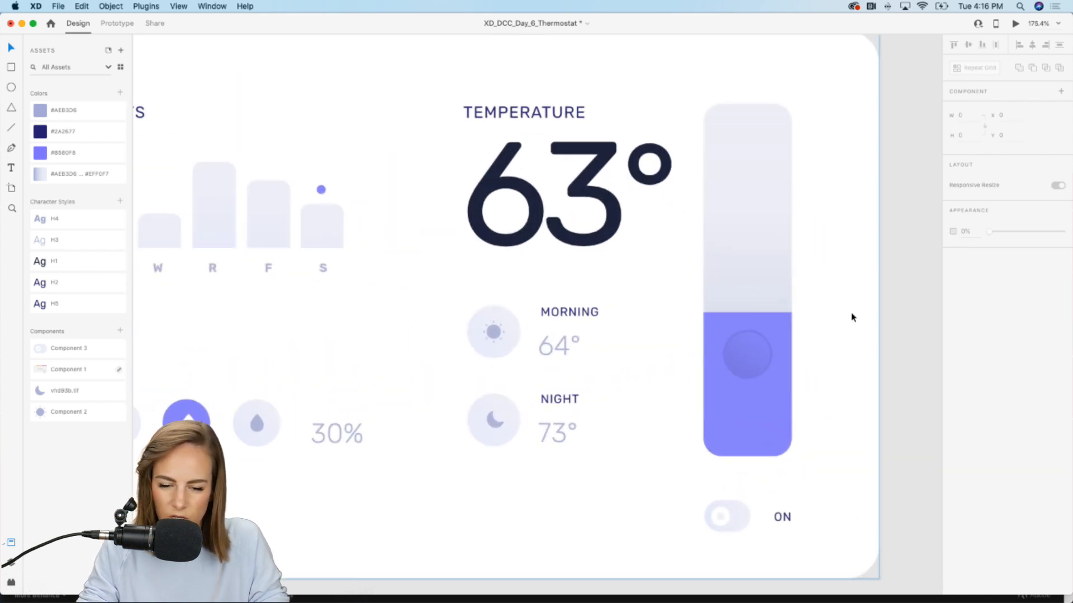
{"action": "left_click", "coordinate": [746, 349]}
{"action": "double_click", "coordinate": [745, 347]}
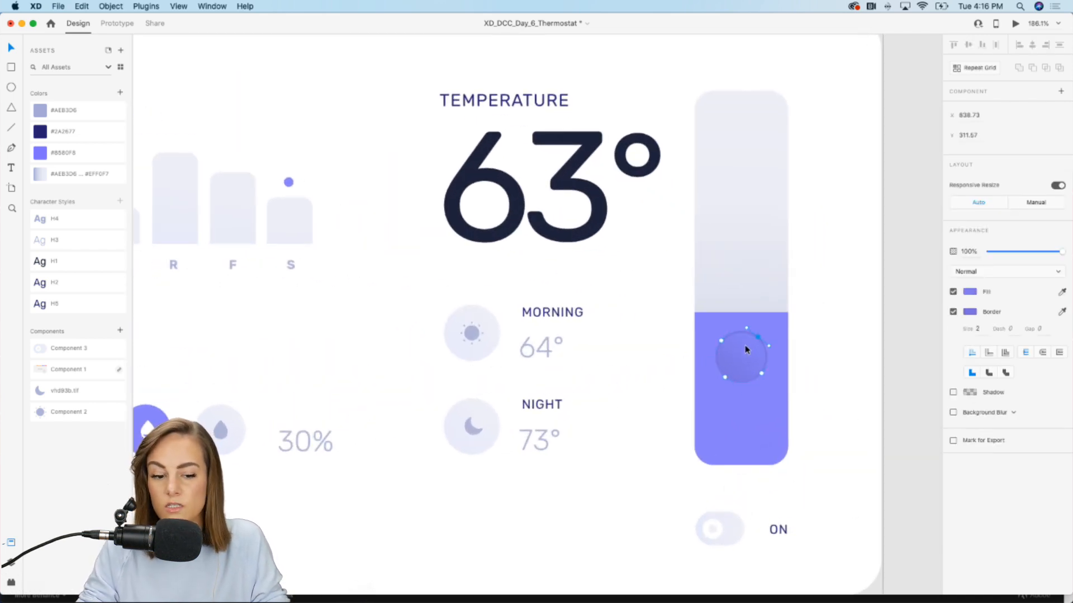
{"action": "key", "text": "Escape"}
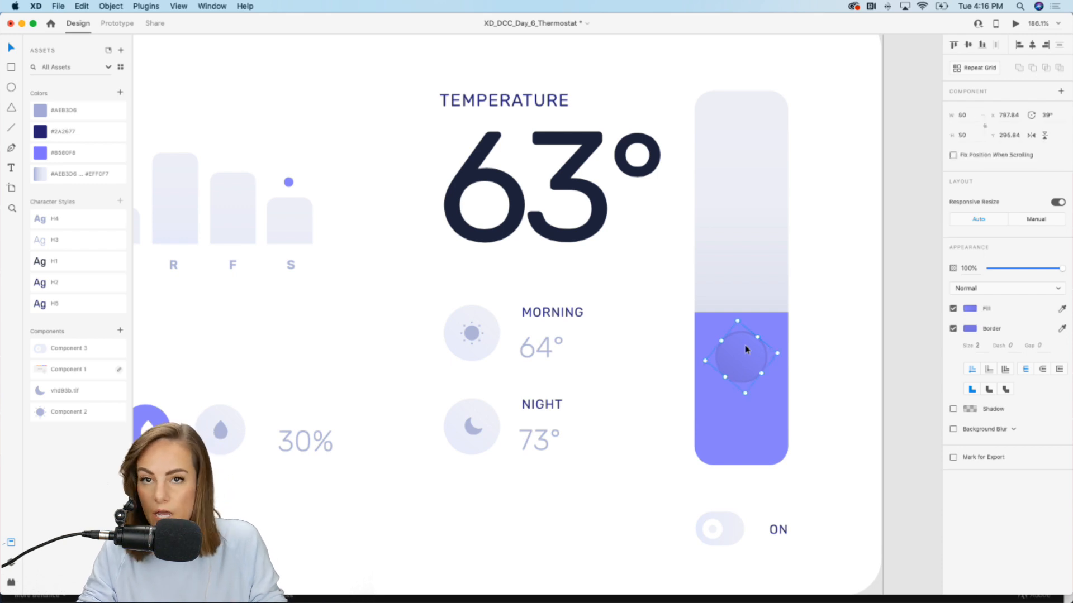
{"action": "left_click_drag", "start_coordinate": [744, 359], "coordinate": [746, 231]}
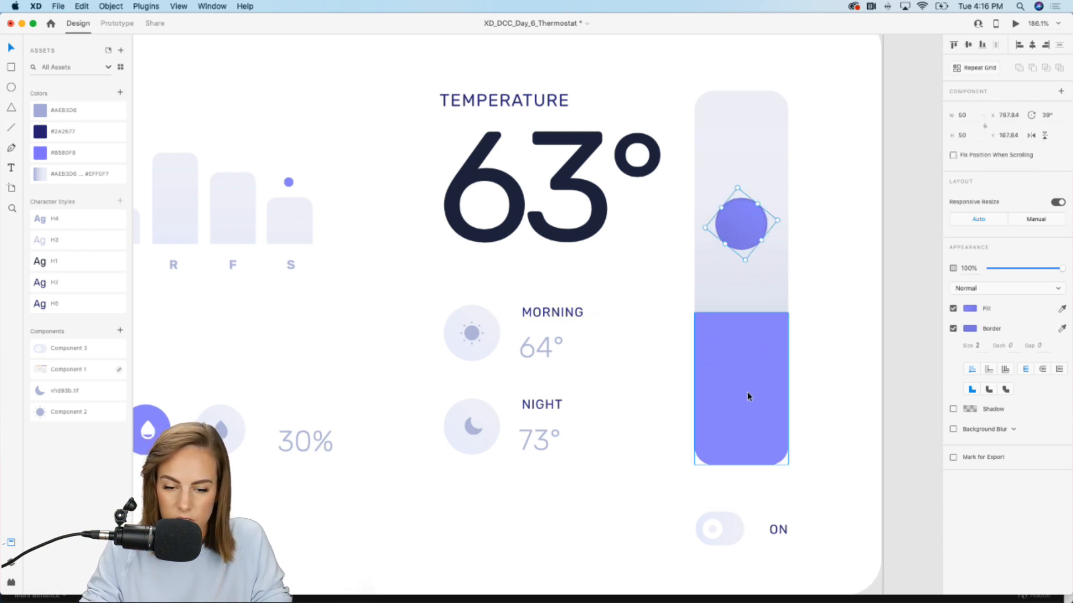
Stretch the purple slider fill upward until its upper edge sits just above the raised knob
{"action": "left_click", "coordinate": [746, 391]}
{"action": "left_click_drag", "start_coordinate": [741, 314], "coordinate": [738, 183]}
{"action": "left_click", "coordinate": [912, 261]}
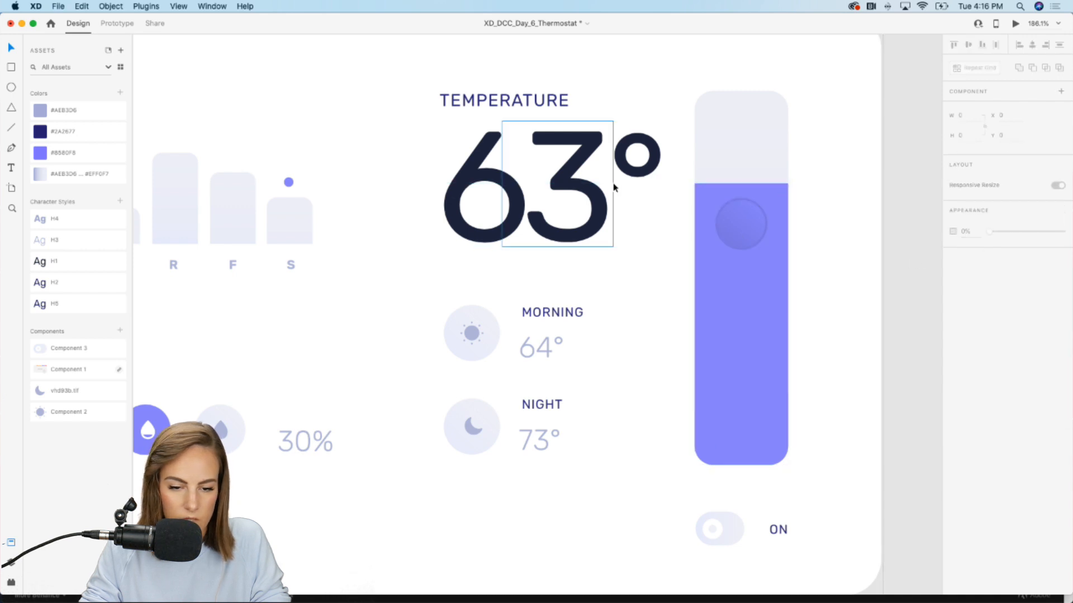
Move the tens-digit column on Thermostat UI – 3 up to Y -1001 so the 7 fills its mask
{"action": "left_click", "coordinate": [572, 193]}
{"action": "scroll", "coordinate": [570, 194], "scroll_direction": "down", "scroll_amount": 5}
{"action": "scroll", "coordinate": [570, 194], "scroll_direction": "down", "scroll_amount": 1}
{"action": "scroll", "coordinate": [569, 194], "scroll_direction": "up", "scroll_amount": 1}
{"action": "double_click", "coordinate": [531, 226]}
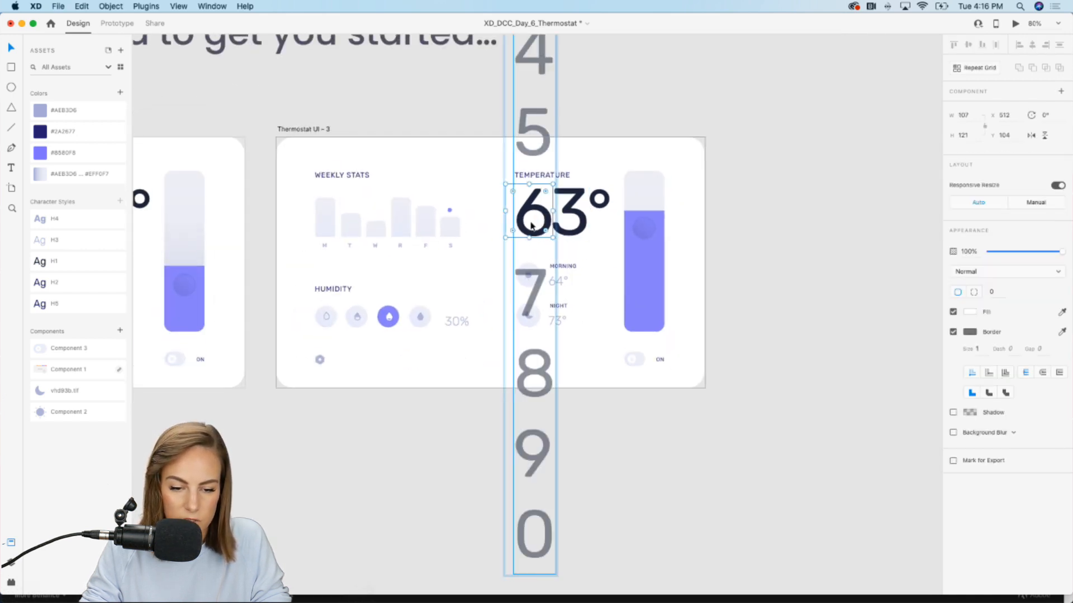
{"action": "left_click_drag", "start_coordinate": [531, 226], "coordinate": [532, 151]}
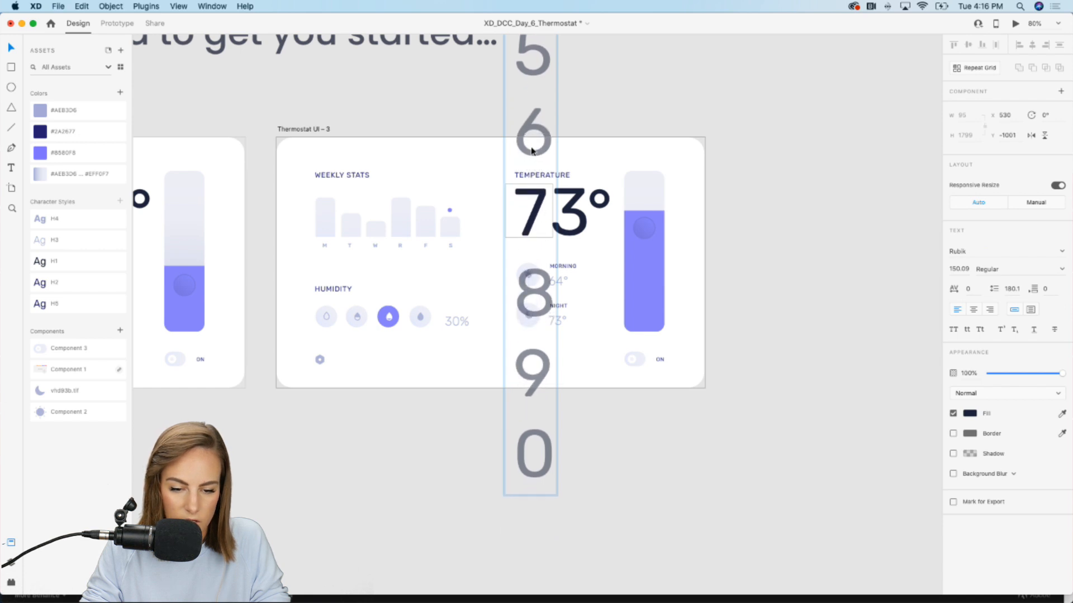
Move the ones-digit column on Thermostat UI – 3 up to Y -2082 so the 4 shows beside the 7
{"action": "left_click", "coordinate": [571, 212]}
{"action": "double_click", "coordinate": [571, 213]}
{"action": "left_click_drag", "start_coordinate": [571, 212], "coordinate": [575, 94]}
{"action": "mouse_move", "coordinate": [576, 316]}
{"action": "left_mouse_down"}
{"action": "mouse_move", "coordinate": [573, 64]}
{"action": "mouse_move", "coordinate": [570, 289]}
{"action": "mouse_move", "coordinate": [559, 106]}
{"action": "mouse_move", "coordinate": [560, 66]}
{"action": "mouse_move", "coordinate": [571, 321]}
{"action": "mouse_move", "coordinate": [571, 295]}
{"action": "left_mouse_up"}
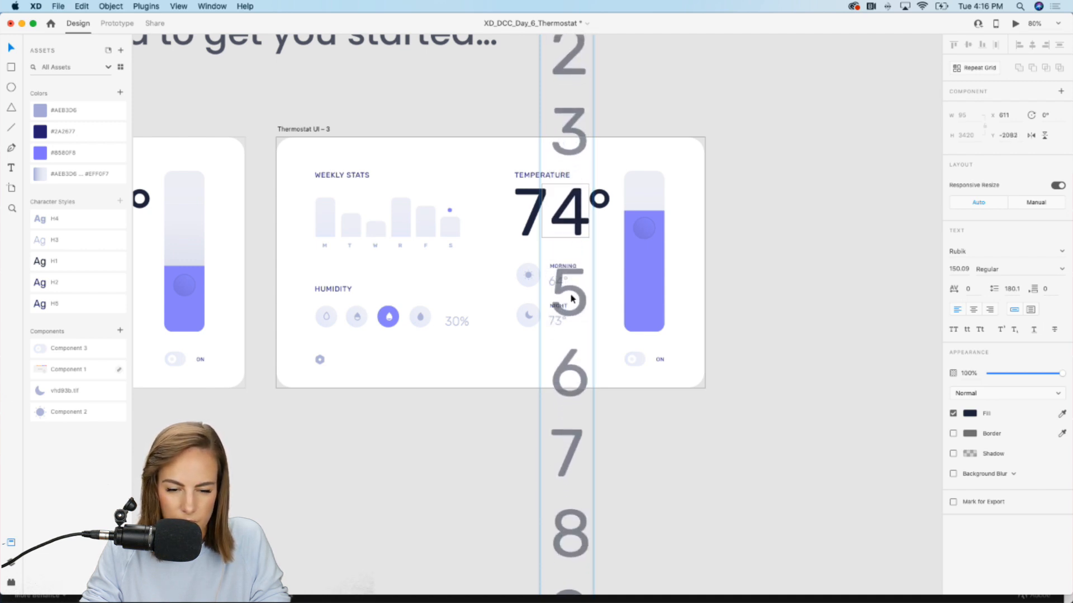
{"action": "left_click", "coordinate": [762, 270]}
Nudge the masked ones digit on Thermostat UI – 3 left to X 587 to tighten its spacing with the 7
{"action": "scroll", "coordinate": [762, 271], "scroll_direction": "up", "scroll_amount": 5}
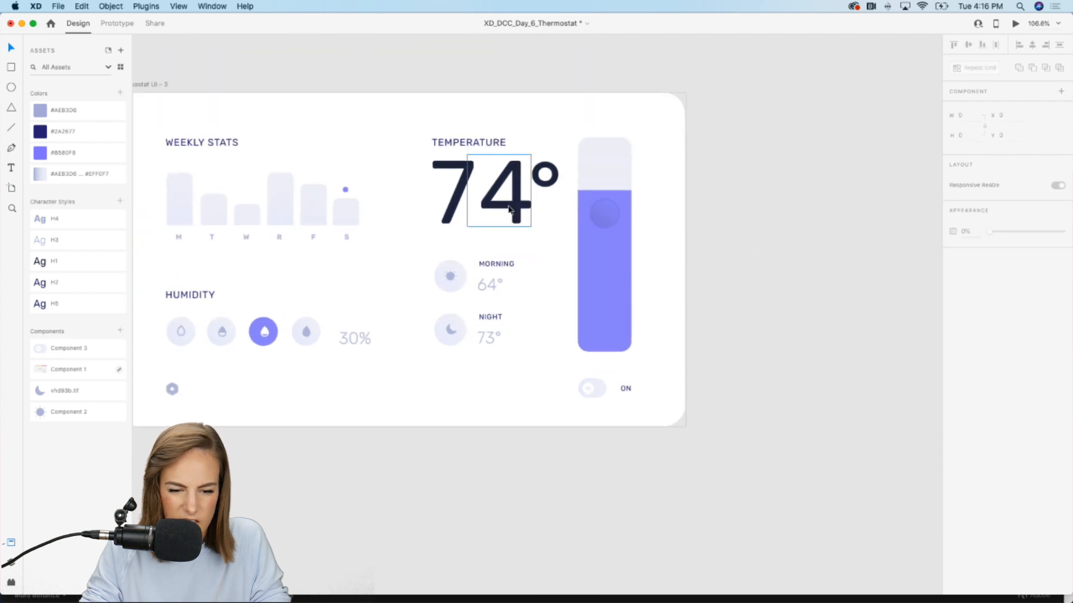
{"action": "left_click", "coordinate": [509, 210]}
{"action": "scroll", "coordinate": [509, 210], "scroll_direction": "up", "scroll_amount": 8}
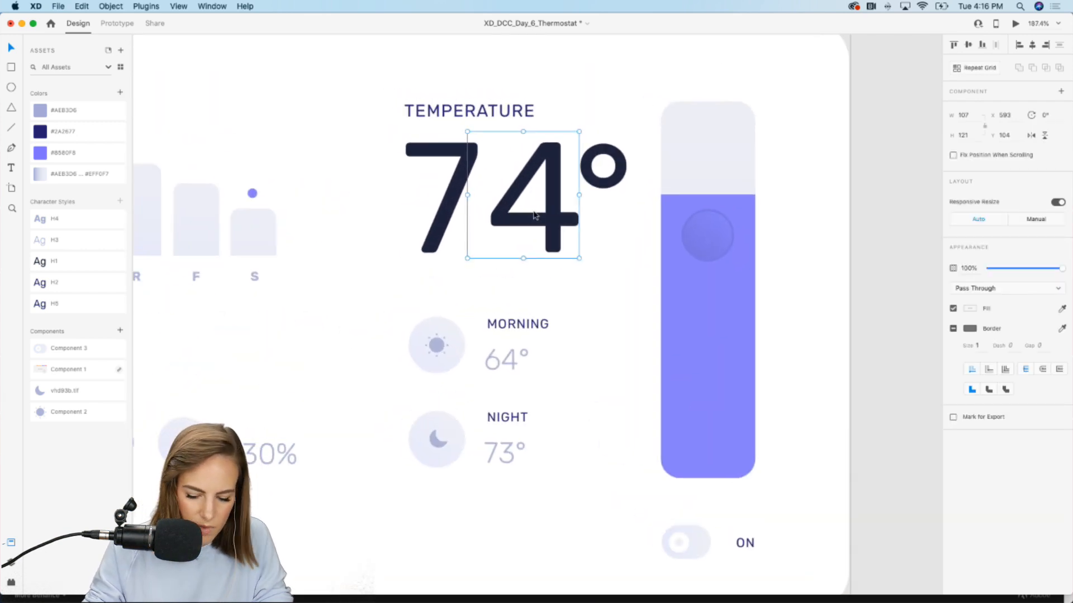
{"action": "key", "text": "Left"}
{"action": "key", "text": "Left"}
{"action": "key", "text": "Left"}
{"action": "key", "text": "Left"}
{"action": "key", "text": "Left"}
{"action": "key", "text": "Left"}
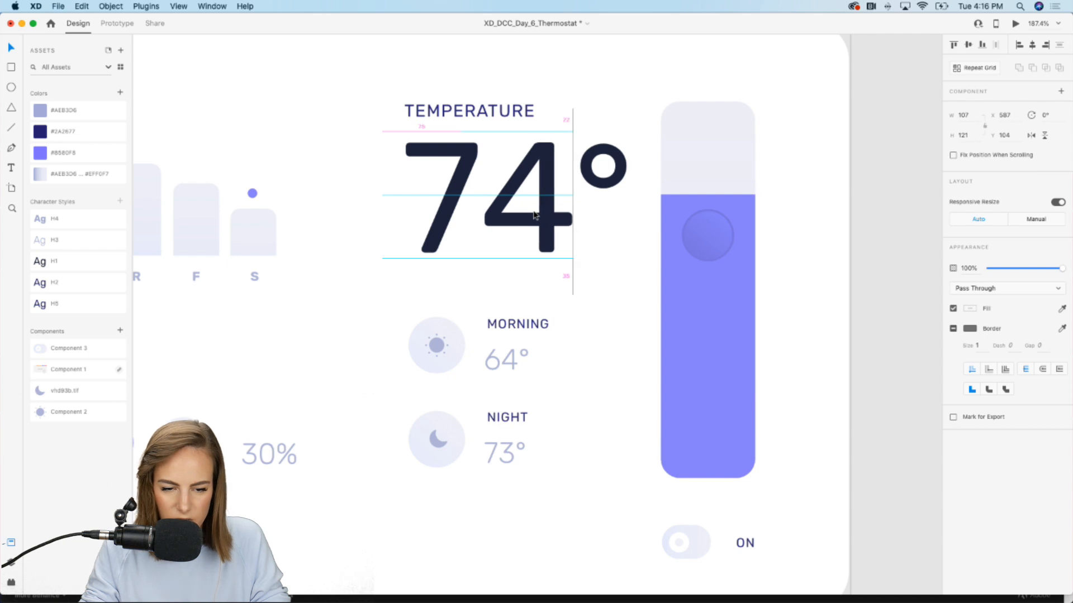
{"action": "scroll", "coordinate": [534, 215], "scroll_direction": "down", "scroll_amount": 14}
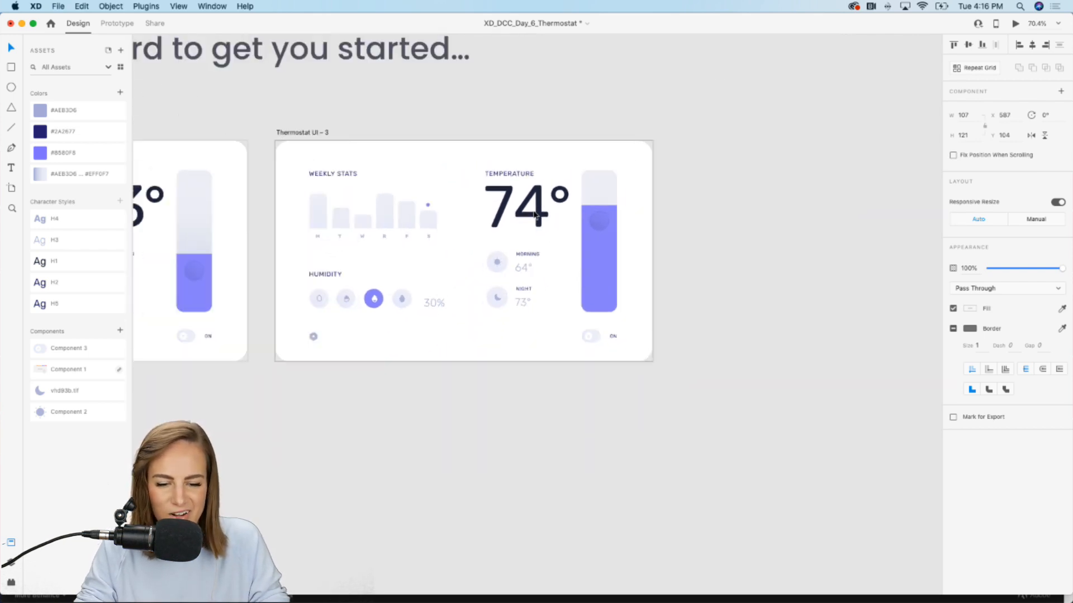
{"action": "left_click", "coordinate": [743, 235]}
In Prototype mode, wire the purple slider fill on Thermostat UI – 2 to the Thermostat UI – 3 artboard
{"action": "scroll", "coordinate": [584, 216], "scroll_direction": "down", "scroll_amount": 4}
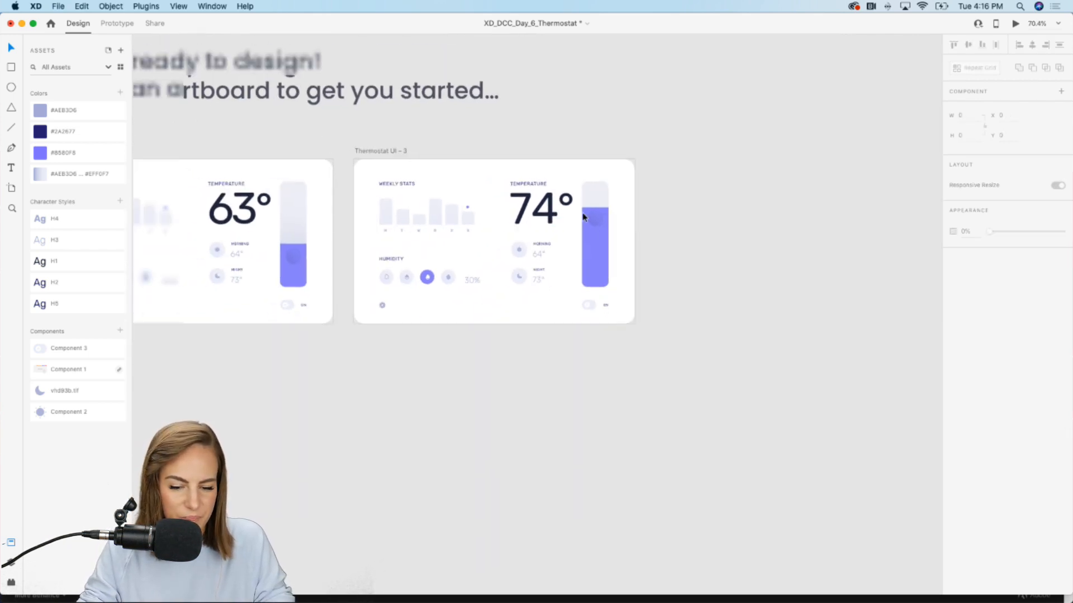
{"action": "scroll", "coordinate": [582, 215], "scroll_direction": "left", "scroll_amount": 5}
{"action": "scroll", "coordinate": [581, 215], "scroll_direction": "up", "scroll_amount": 6}
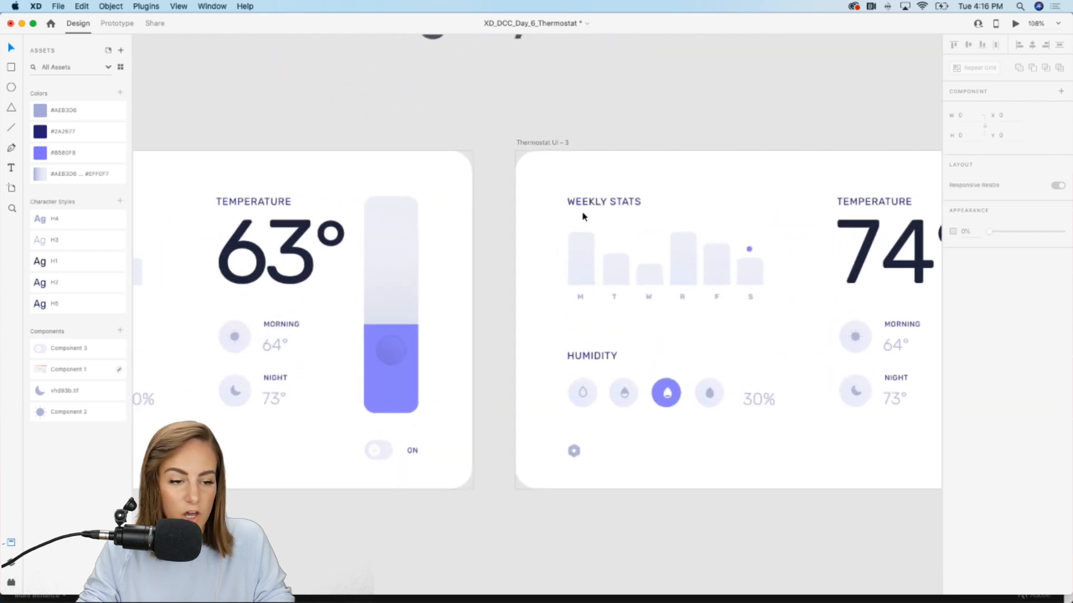
{"action": "left_click", "coordinate": [116, 24]}
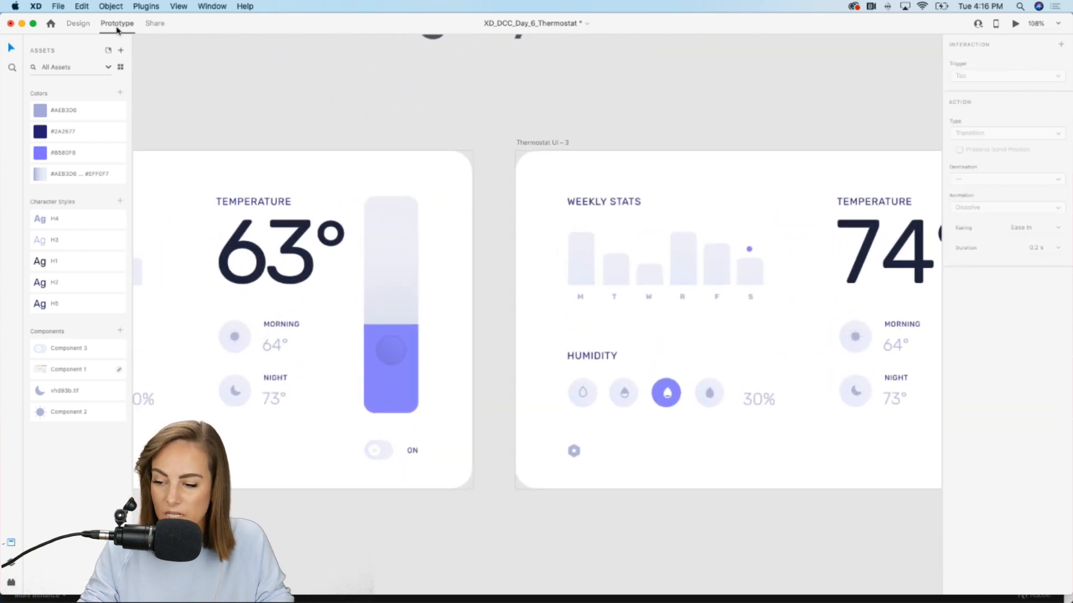
{"action": "scroll", "coordinate": [374, 177], "scroll_direction": "left", "scroll_amount": 4}
{"action": "scroll", "coordinate": [575, 296], "scroll_direction": "down", "scroll_amount": 4}
{"action": "left_click", "coordinate": [546, 315]}
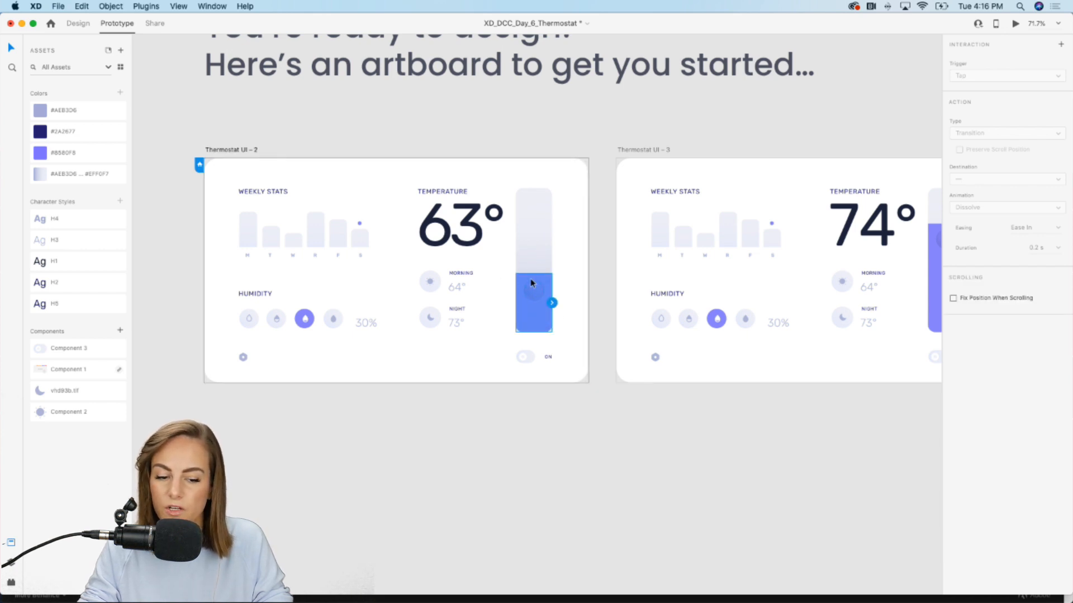
{"action": "scroll", "coordinate": [528, 282], "scroll_direction": "right", "scroll_amount": 4}
{"action": "scroll", "coordinate": [454, 320], "scroll_direction": "up", "scroll_amount": 3}
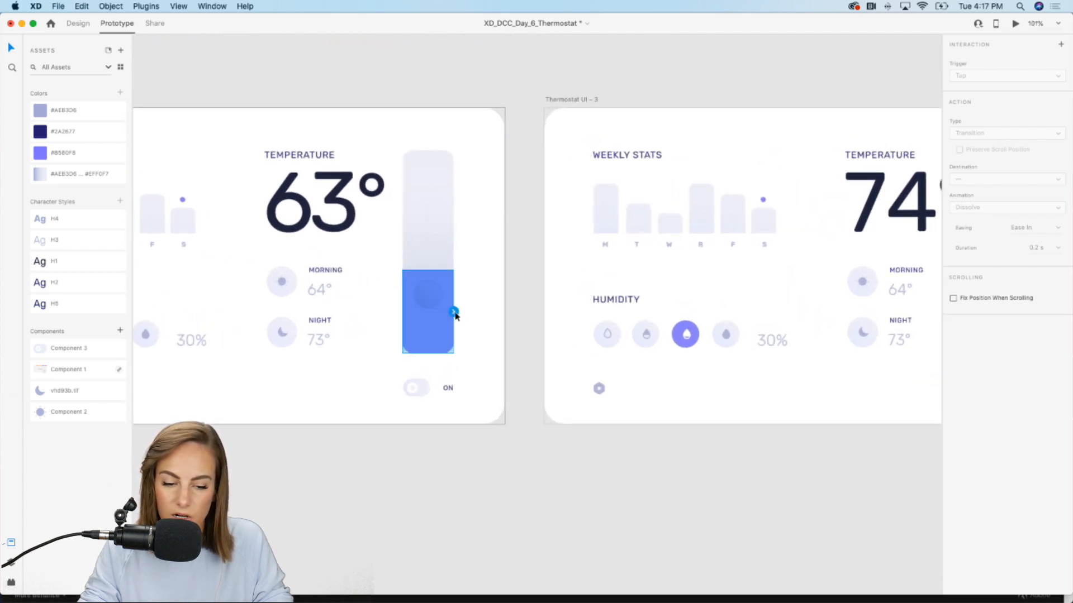
{"action": "left_click_drag", "start_coordinate": [454, 311], "coordinate": [559, 325]}
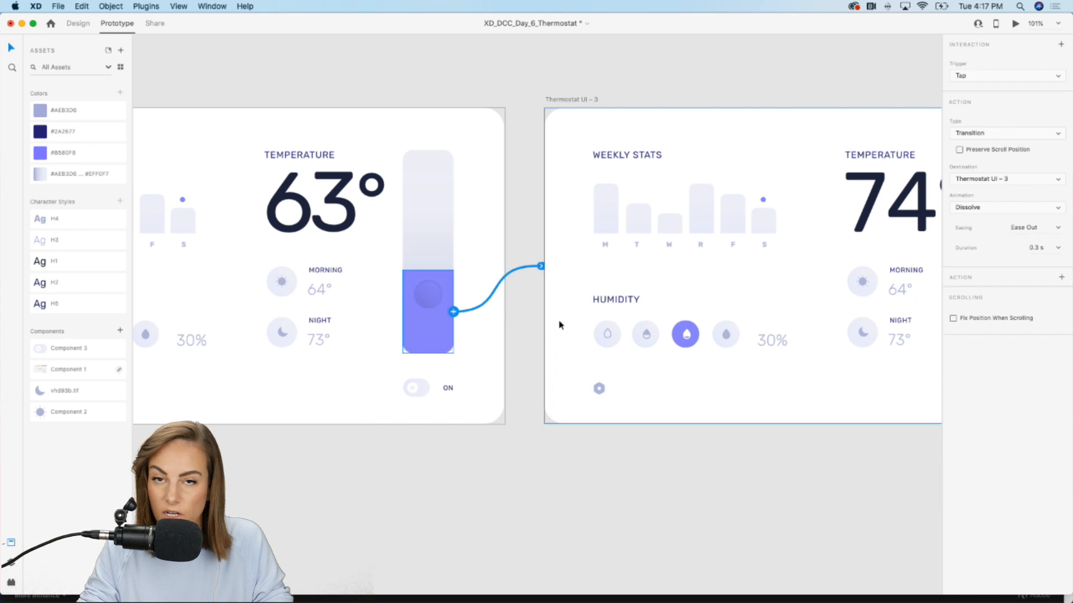
Set the slider interaction's trigger to Drag, with Auto-Animate as the action type and easing None
{"action": "scroll", "coordinate": [559, 325], "scroll_direction": "right", "scroll_amount": 5}
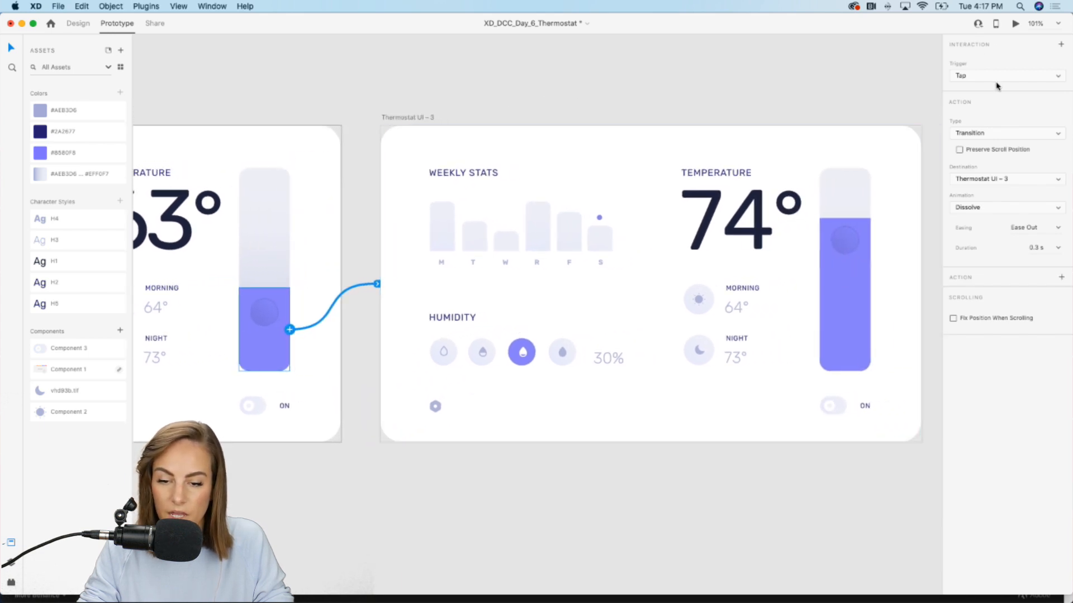
{"action": "left_click", "coordinate": [997, 78]}
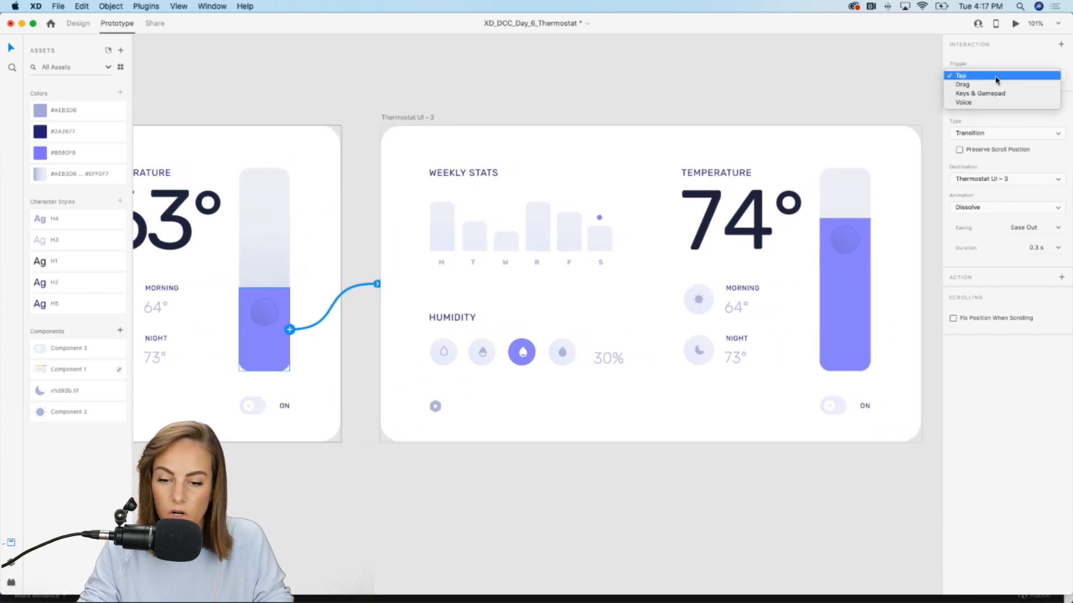
{"action": "left_click", "coordinate": [963, 85]}
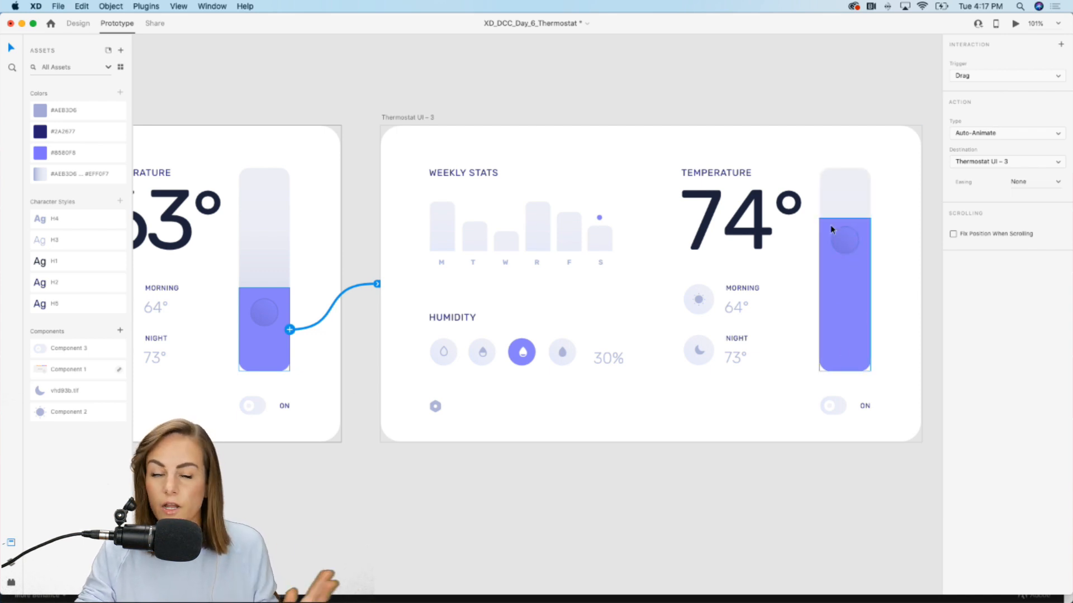
{"action": "left_click", "coordinate": [998, 134]}
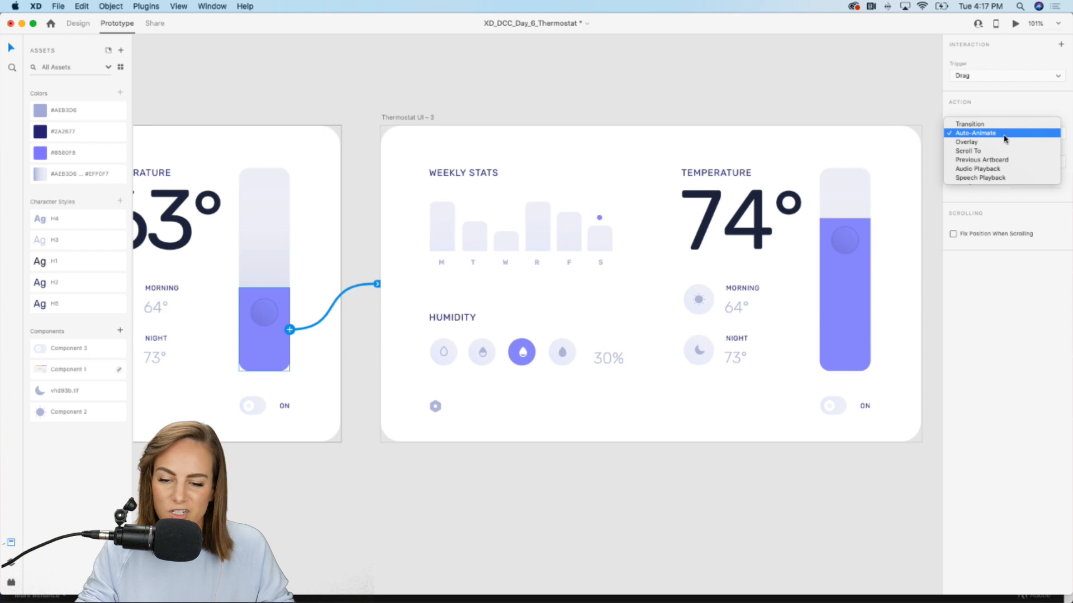
{"action": "left_click", "coordinate": [1027, 108]}
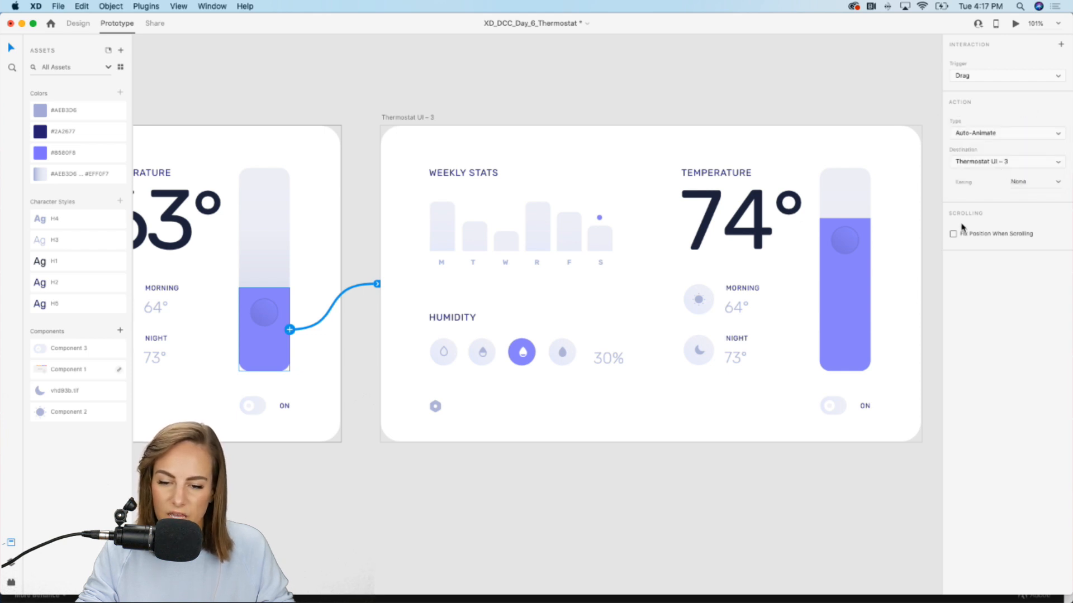
{"action": "left_click", "coordinate": [1057, 183]}
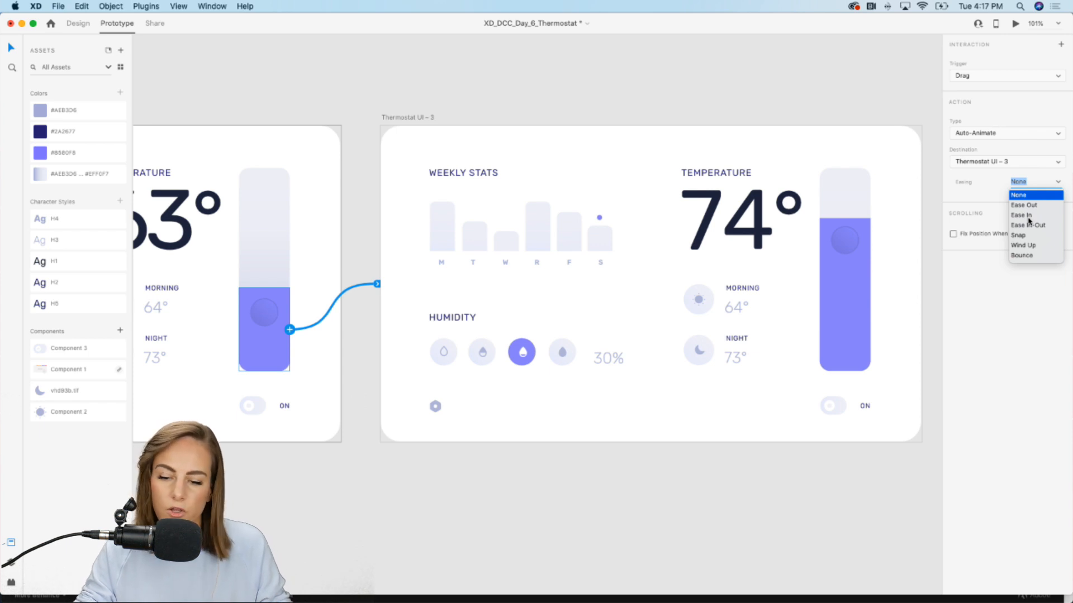
{"action": "left_click", "coordinate": [1009, 371]}
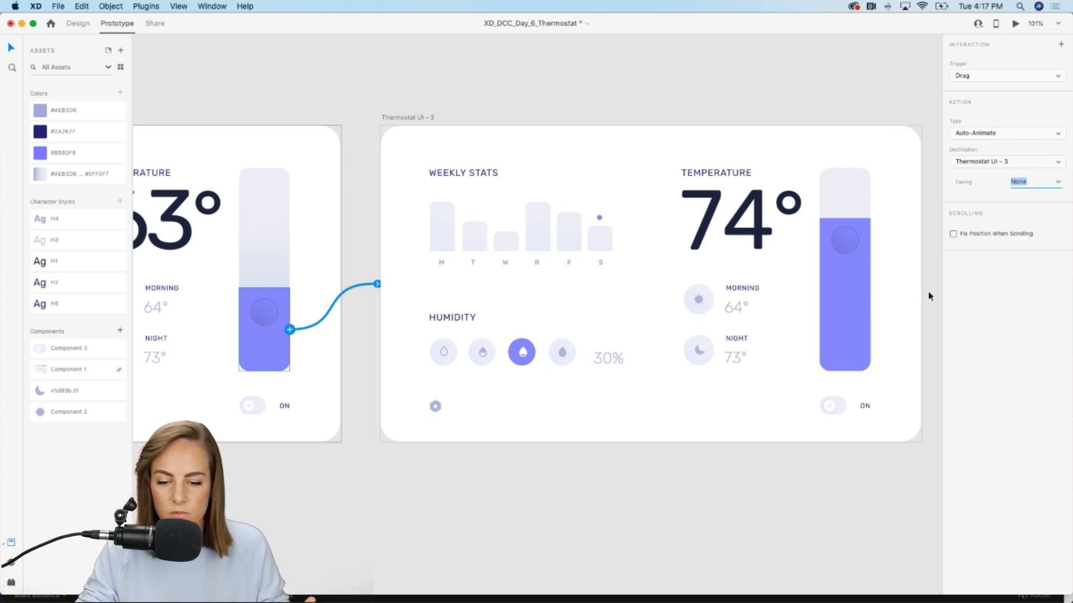
{"action": "left_click", "coordinate": [831, 82]}
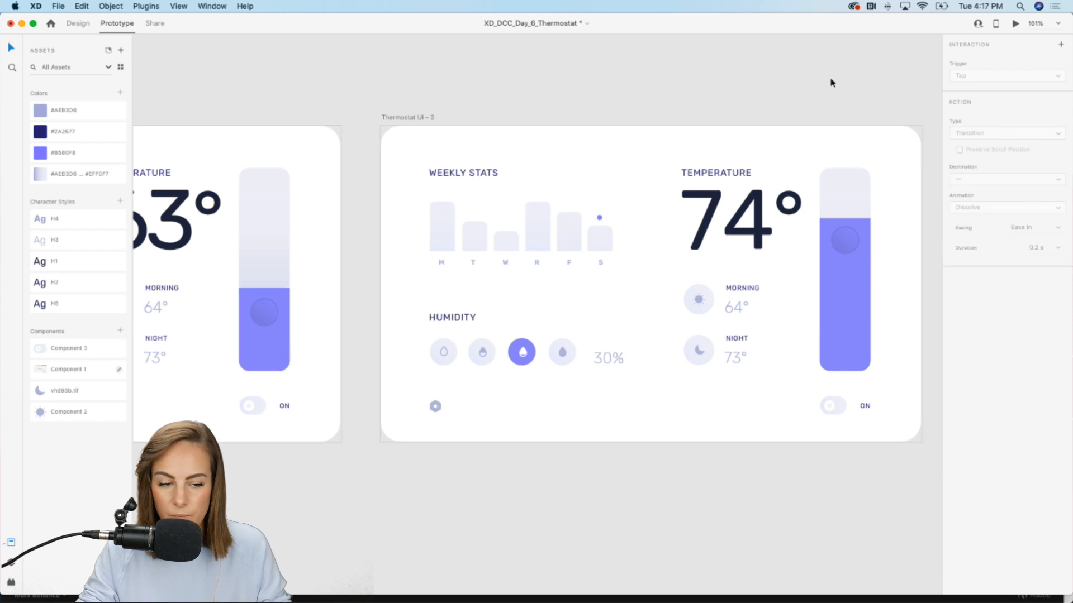
Preview the prototype from the Thermostat UI – 2 home artboard, test dragging the slider upward, and close the preview
{"action": "scroll", "coordinate": [831, 81], "scroll_direction": "left", "scroll_amount": 4}
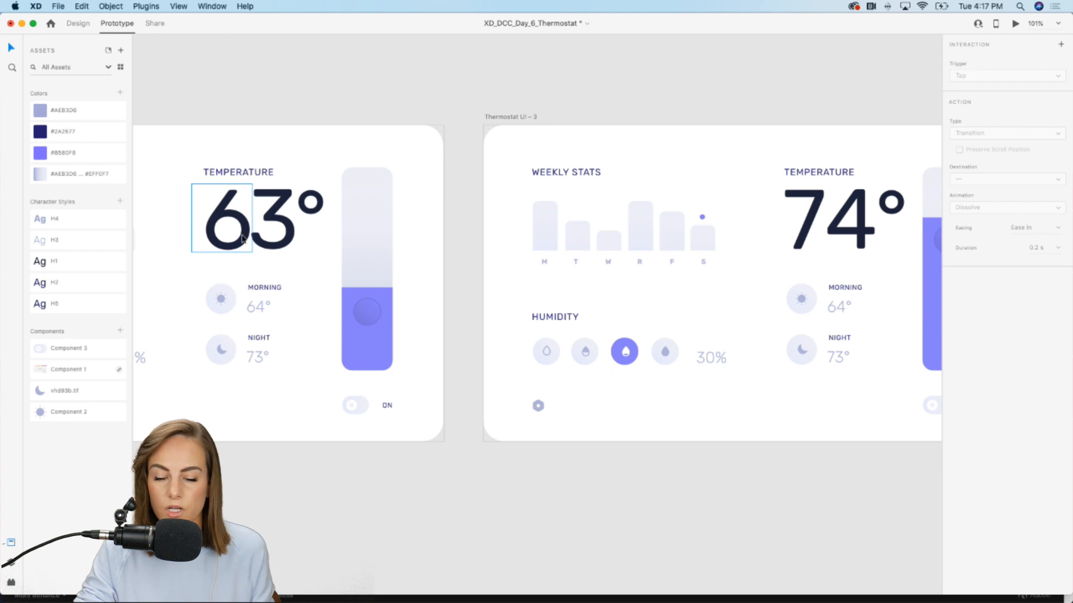
{"action": "scroll", "coordinate": [243, 239], "scroll_direction": "down", "scroll_amount": 5}
{"action": "scroll", "coordinate": [243, 239], "scroll_direction": "left", "scroll_amount": 1}
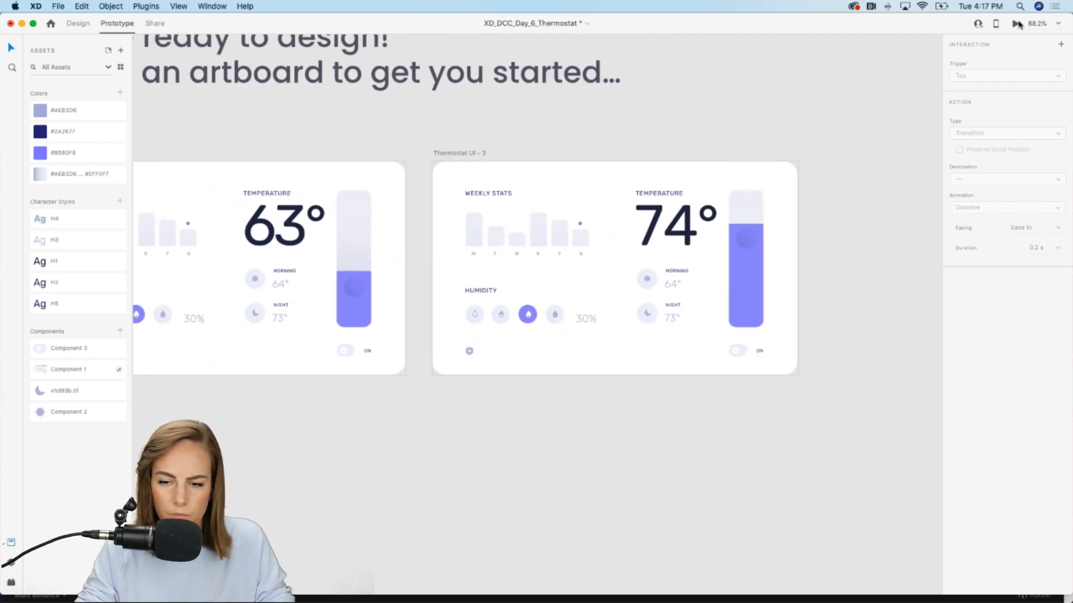
{"action": "scroll", "coordinate": [523, 153], "scroll_direction": "left", "scroll_amount": 5}
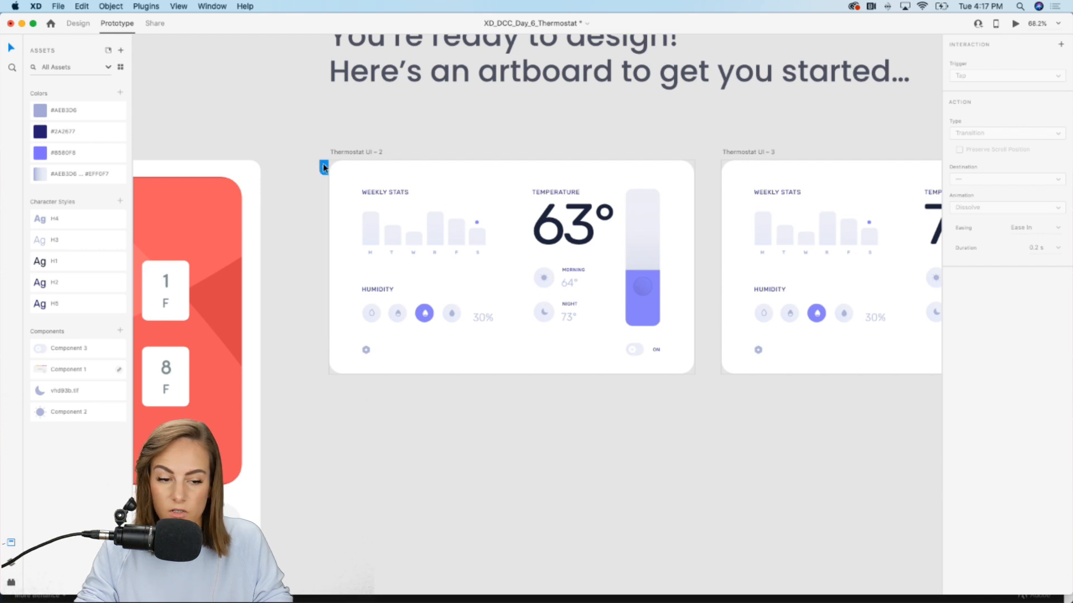
{"action": "scroll", "coordinate": [323, 167], "scroll_direction": "right", "scroll_amount": 3}
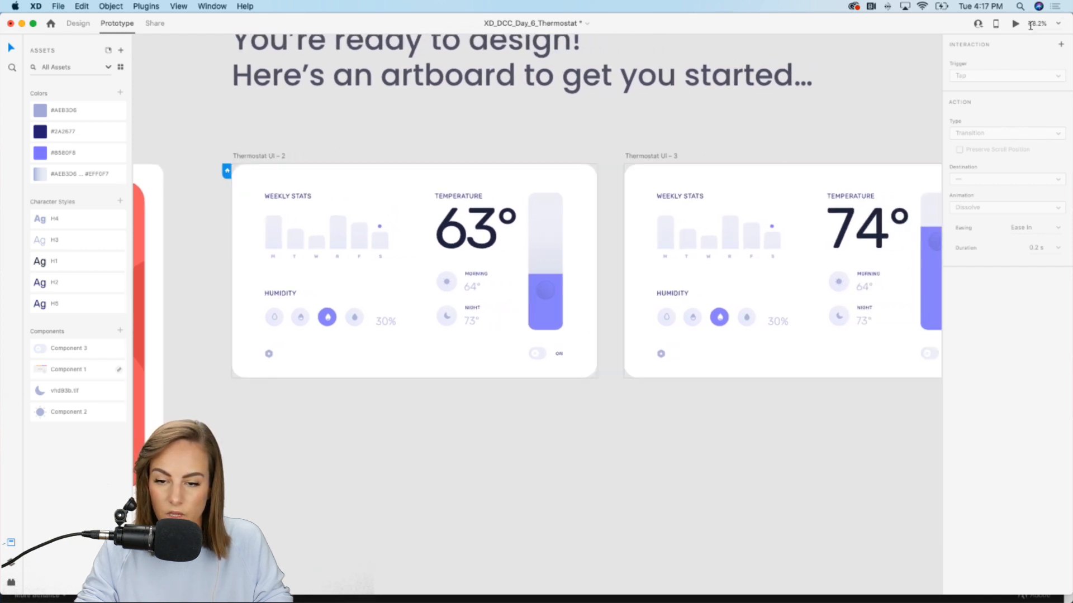
{"action": "left_click", "coordinate": [1015, 24]}
{"action": "left_click_drag", "start_coordinate": [527, 186], "coordinate": [618, 110]}
{"action": "left_click_drag", "start_coordinate": [800, 310], "coordinate": [799, 213]}
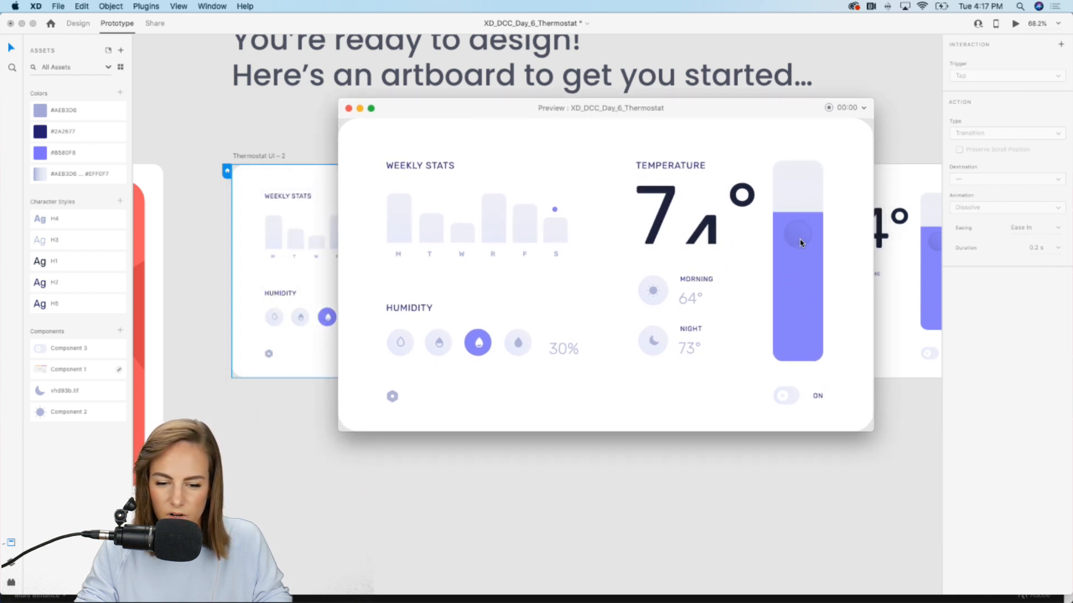
{"action": "left_click", "coordinate": [348, 107]}
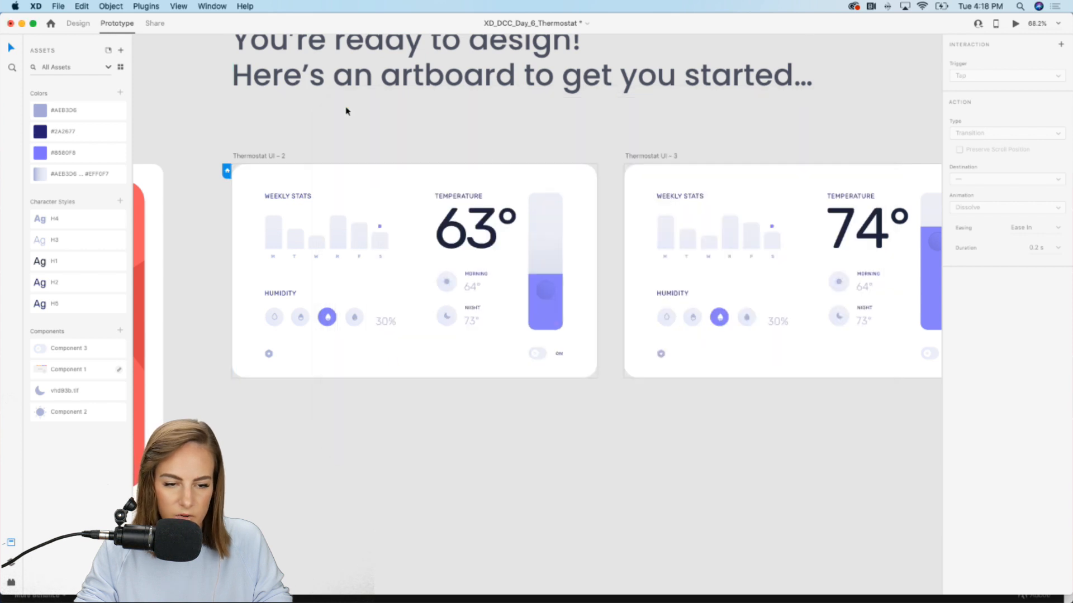
Wire the purple slider fill on Thermostat UI – 3 back to Thermostat UI – 2 with a Drag trigger and Auto-Animate
{"action": "scroll", "coordinate": [486, 151], "scroll_direction": "right", "scroll_amount": 5}
{"action": "left_click", "coordinate": [832, 247]}
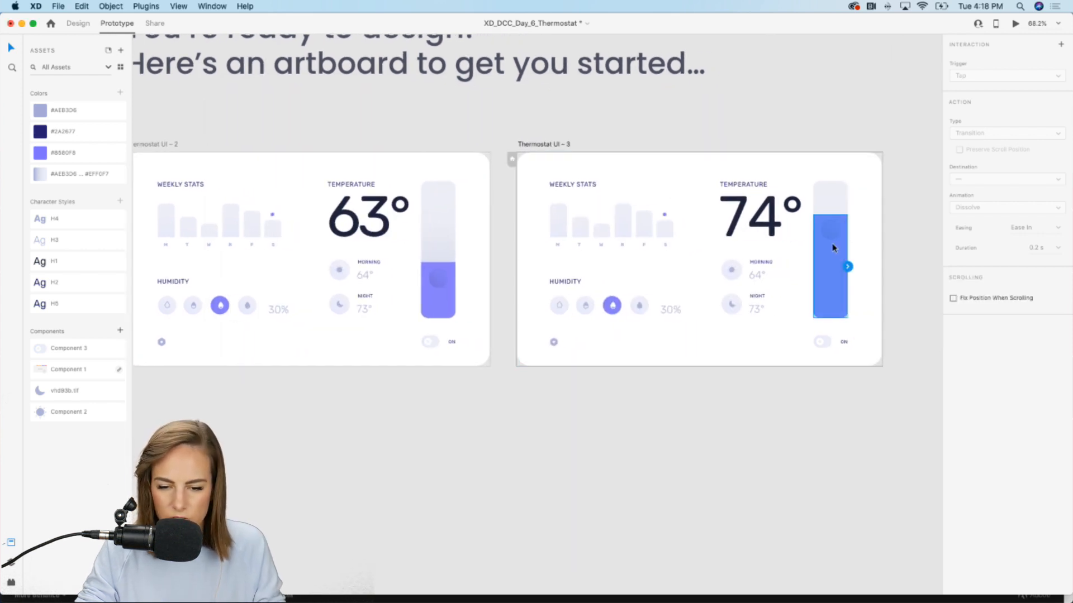
{"action": "left_click_drag", "start_coordinate": [847, 267], "coordinate": [454, 300]}
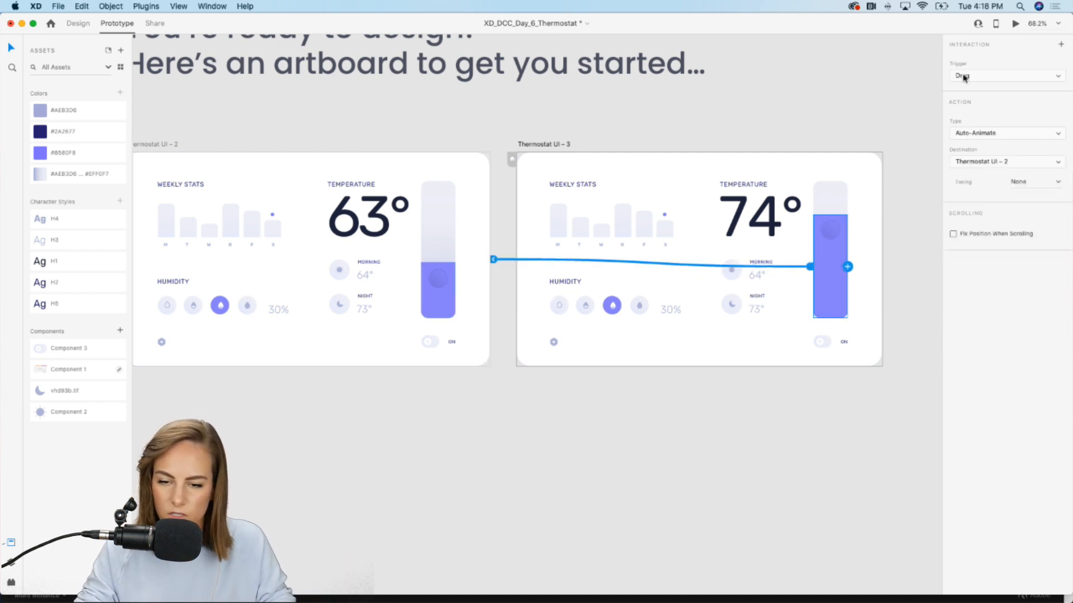
{"action": "left_click", "coordinate": [779, 92]}
Preview the prototype from Thermostat UI – 2, test sliding the knob up and beyond its raised position, and close the preview
{"action": "left_click", "coordinate": [307, 259]}
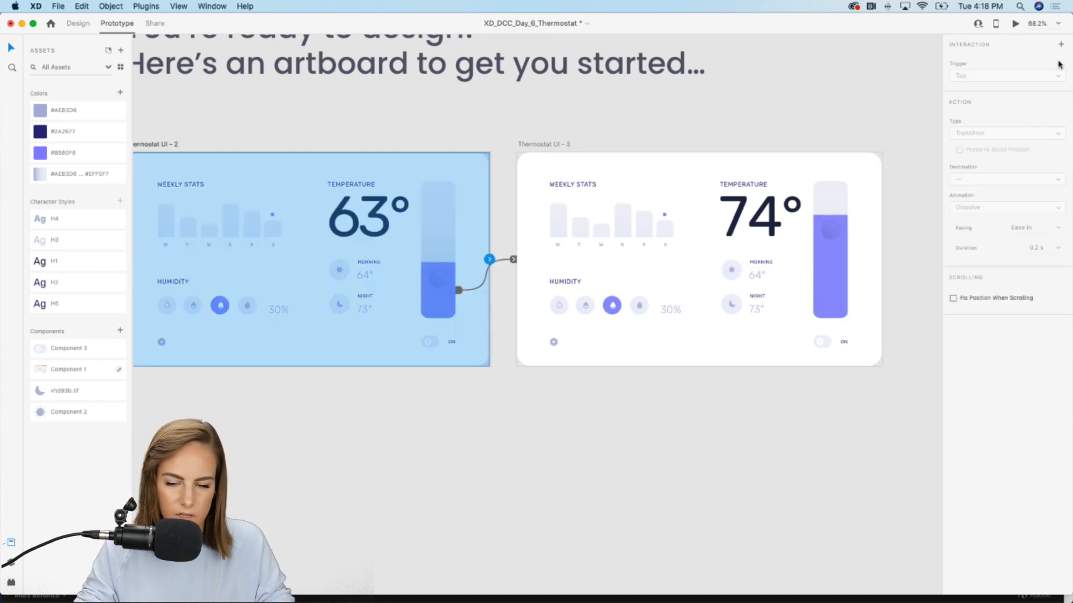
{"action": "left_click", "coordinate": [1015, 24]}
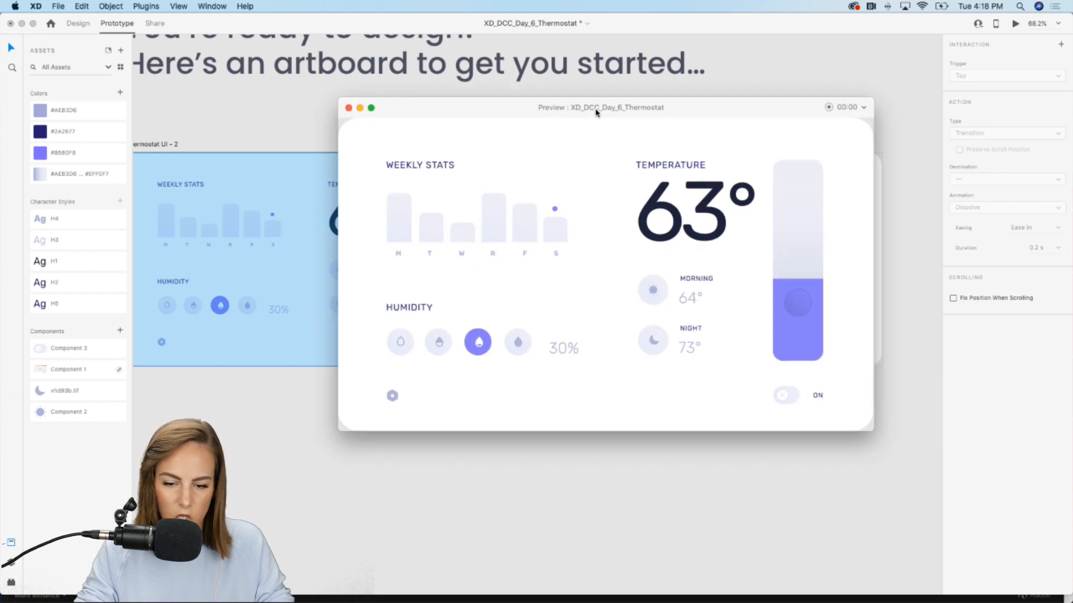
{"action": "left_click_drag", "start_coordinate": [595, 114], "coordinate": [588, 131]}
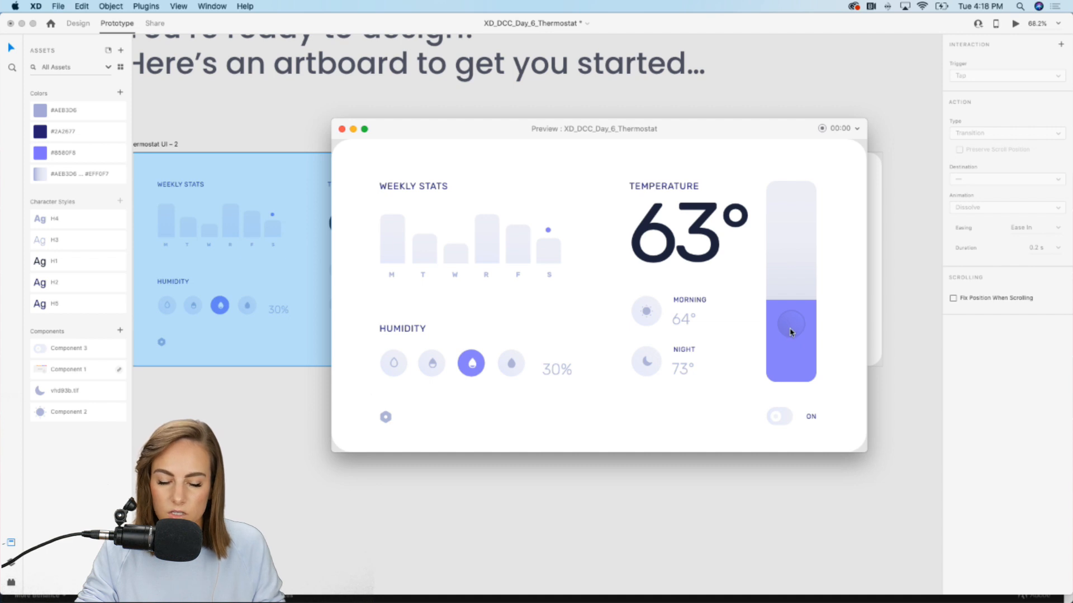
{"action": "left_click_drag", "start_coordinate": [789, 330], "coordinate": [792, 251]}
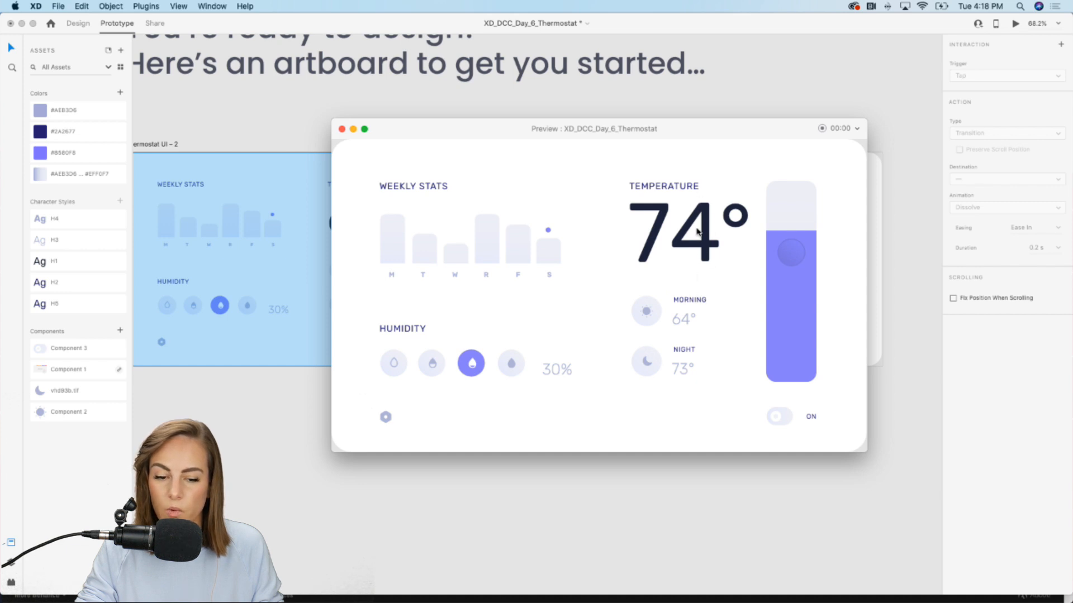
{"action": "left_click_drag", "start_coordinate": [786, 251], "coordinate": [798, 210]}
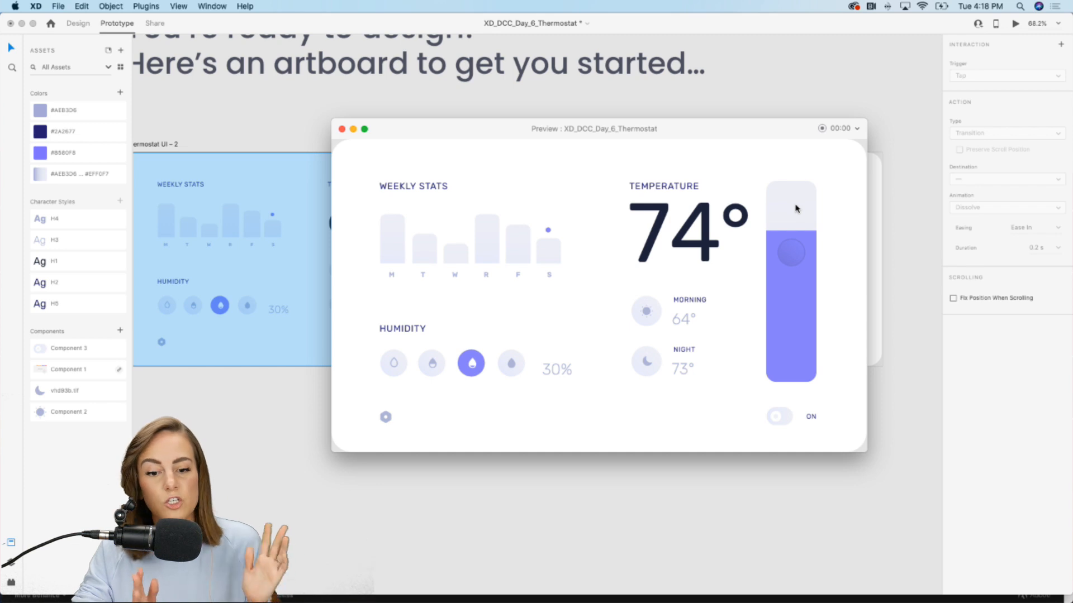
{"action": "left_click", "coordinate": [341, 130]}
Return to Design mode and examine the half-circle gauge examples on the iPad – 2 and iPad – 3 artboards
{"action": "left_click", "coordinate": [78, 23]}
{"action": "scroll", "coordinate": [510, 150], "scroll_direction": "right", "scroll_amount": 6}
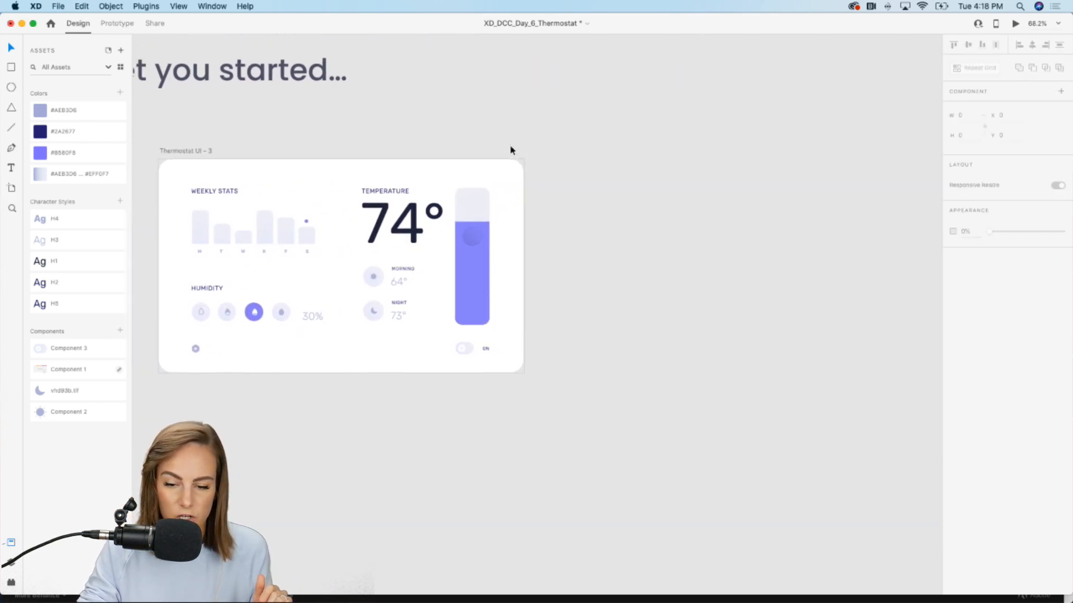
{"action": "scroll", "coordinate": [510, 150], "scroll_direction": "right", "scroll_amount": 8}
{"action": "scroll", "coordinate": [510, 150], "scroll_direction": "up", "scroll_amount": 3}
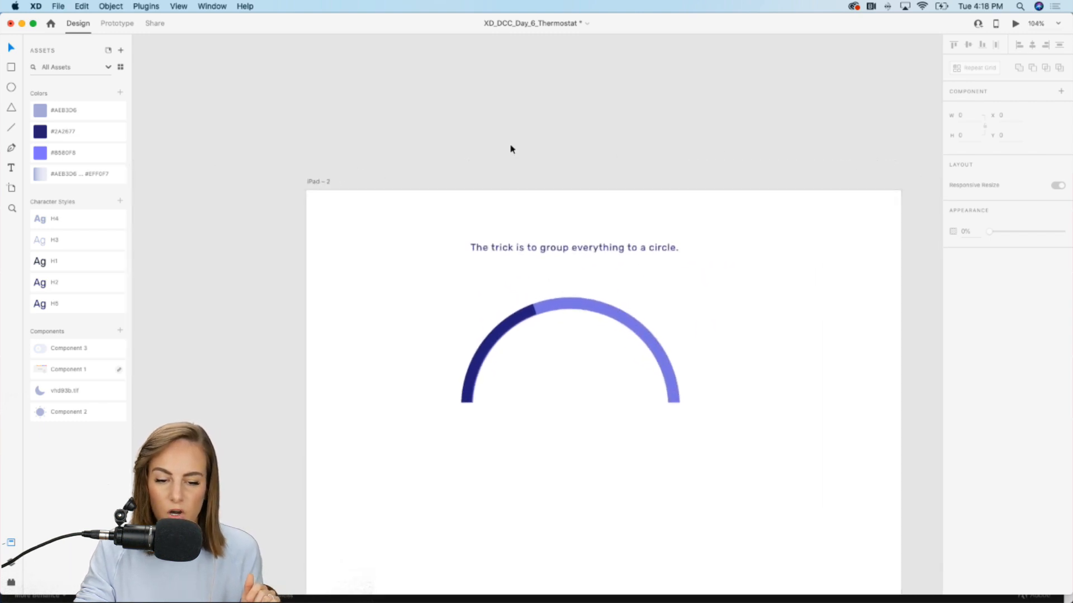
{"action": "scroll", "coordinate": [510, 149], "scroll_direction": "right", "scroll_amount": 3}
{"action": "scroll", "coordinate": [510, 149], "scroll_direction": "down", "scroll_amount": 2}
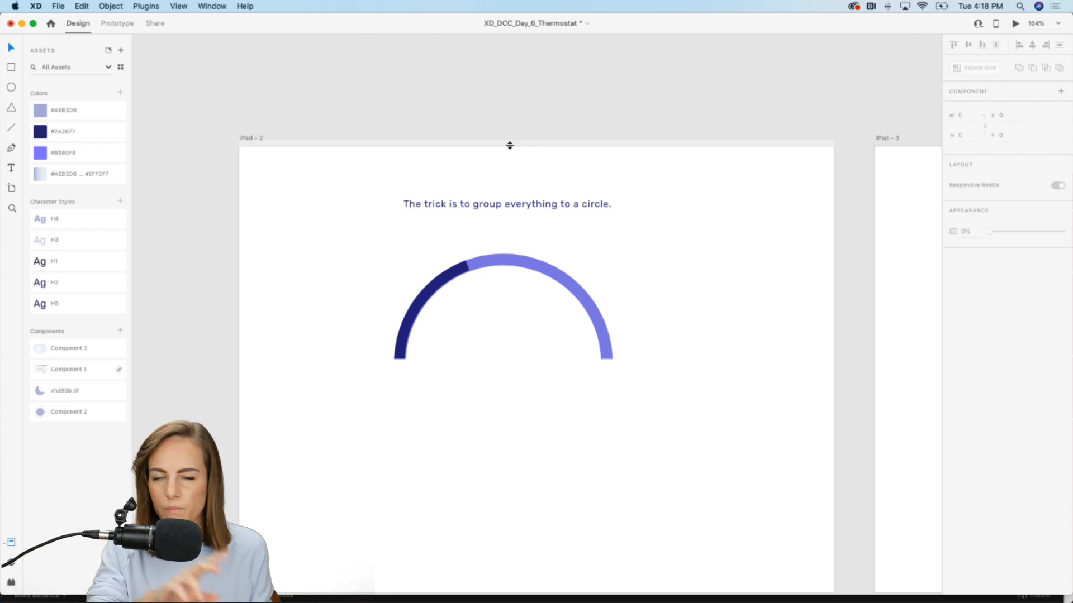
{"action": "scroll", "coordinate": [505, 290], "scroll_direction": "up", "scroll_amount": 2}
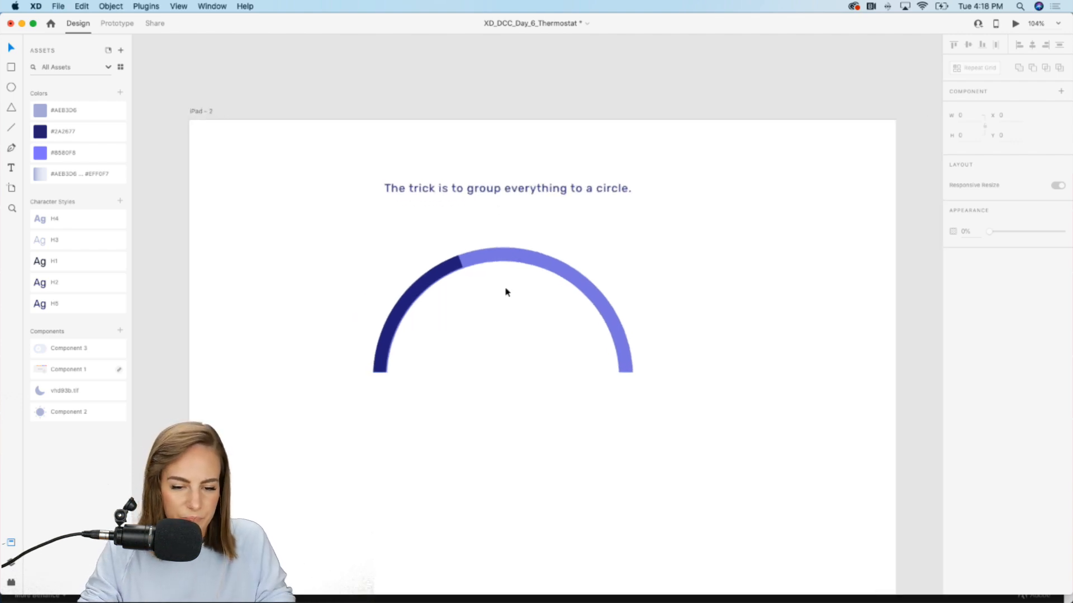
{"action": "left_click", "coordinate": [484, 267]}
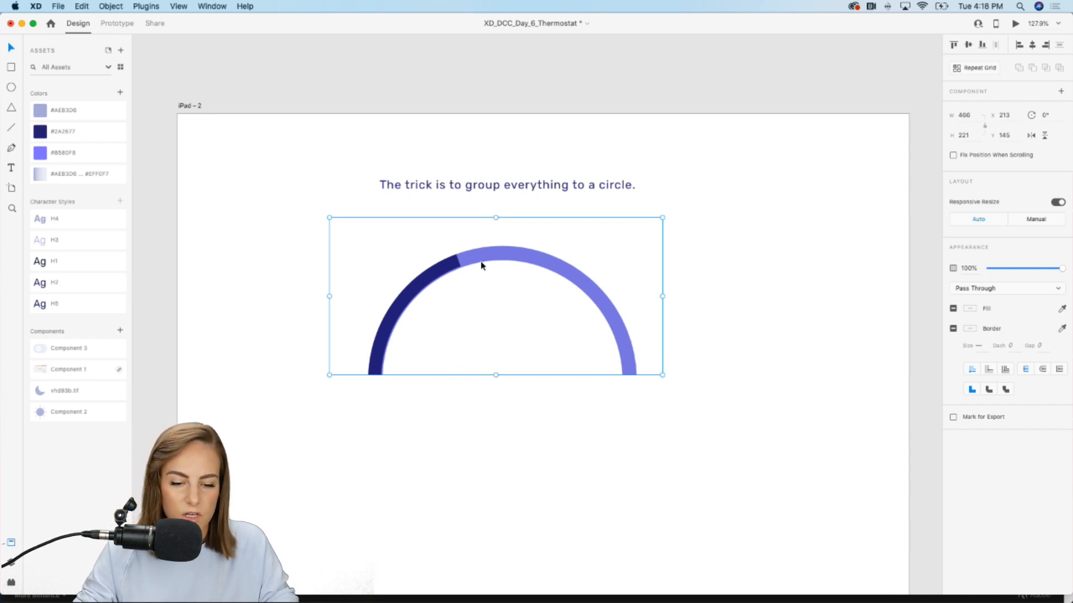
{"action": "scroll", "coordinate": [483, 266], "scroll_direction": "down", "scroll_amount": 3}
{"action": "scroll", "coordinate": [478, 263], "scroll_direction": "right", "scroll_amount": 2}
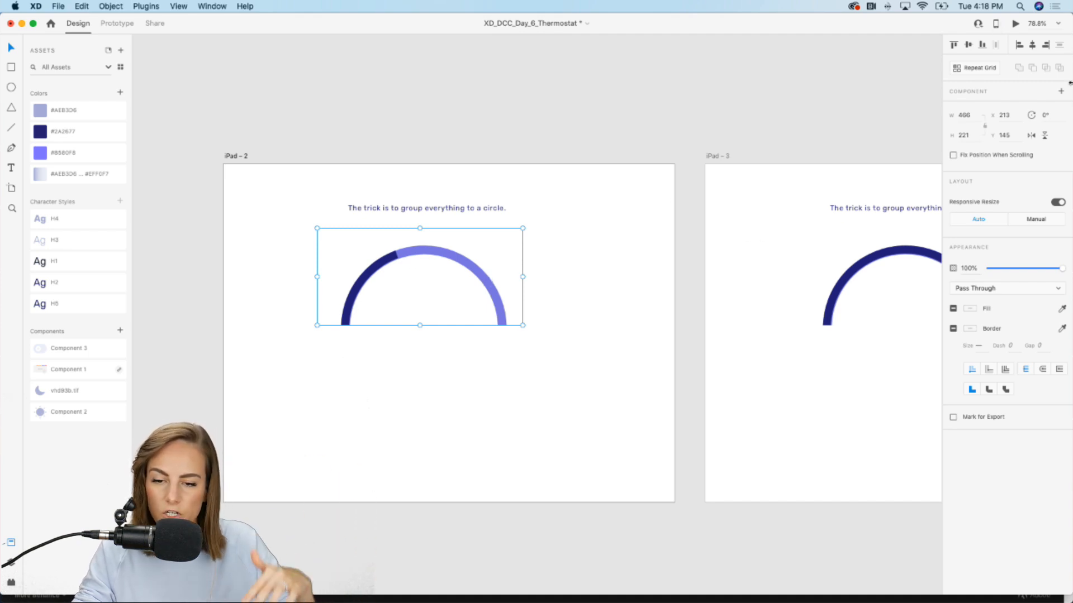
Preview the half-circle gauge from iPad – 2, trigger its fill animation, and close the preview
{"action": "left_click", "coordinate": [1015, 24]}
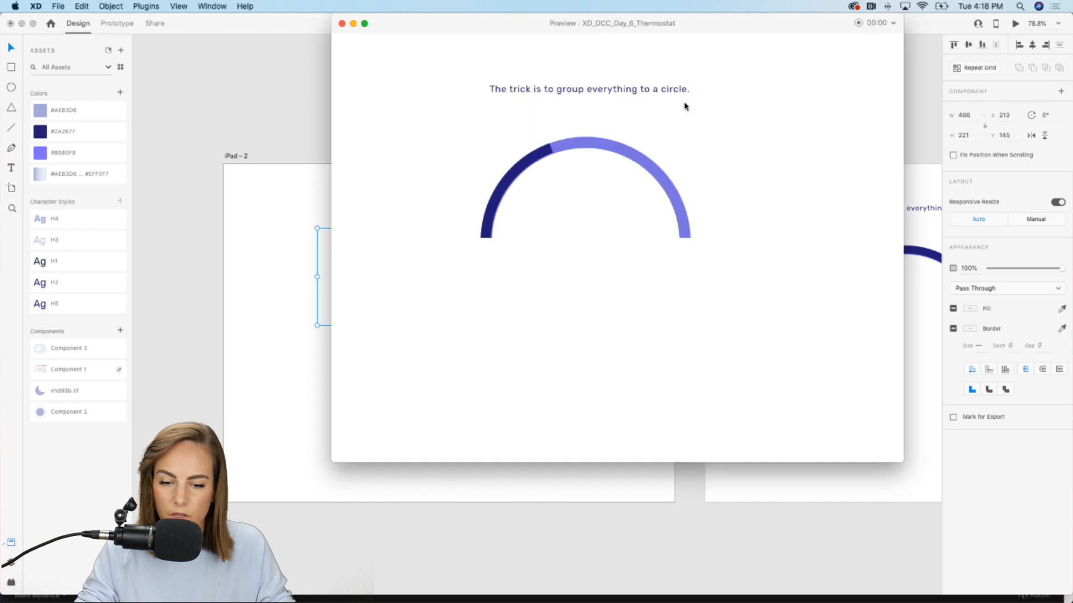
{"action": "left_click", "coordinate": [548, 155]}
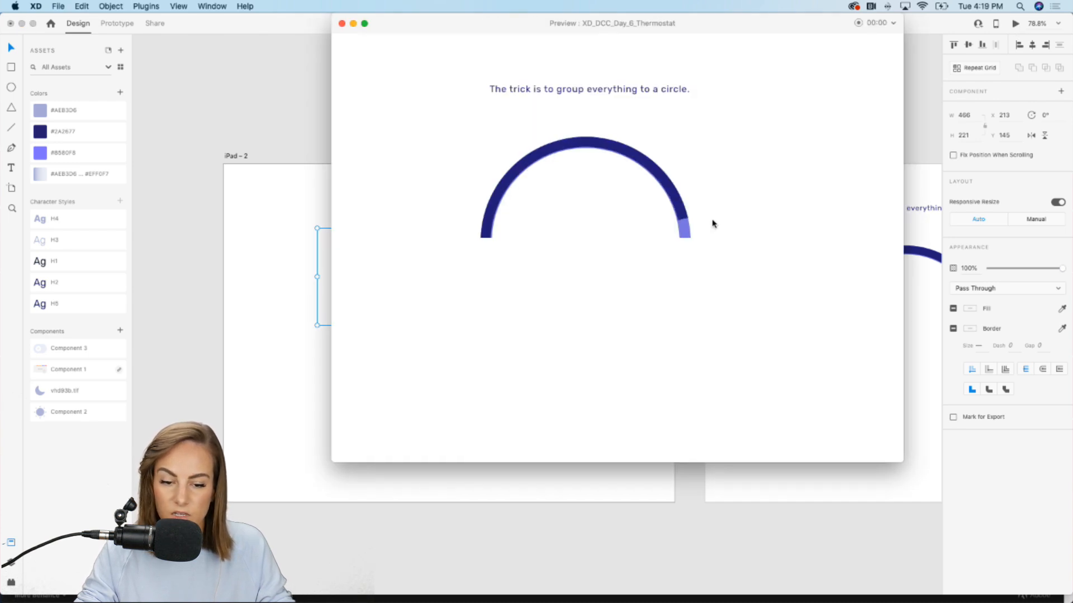
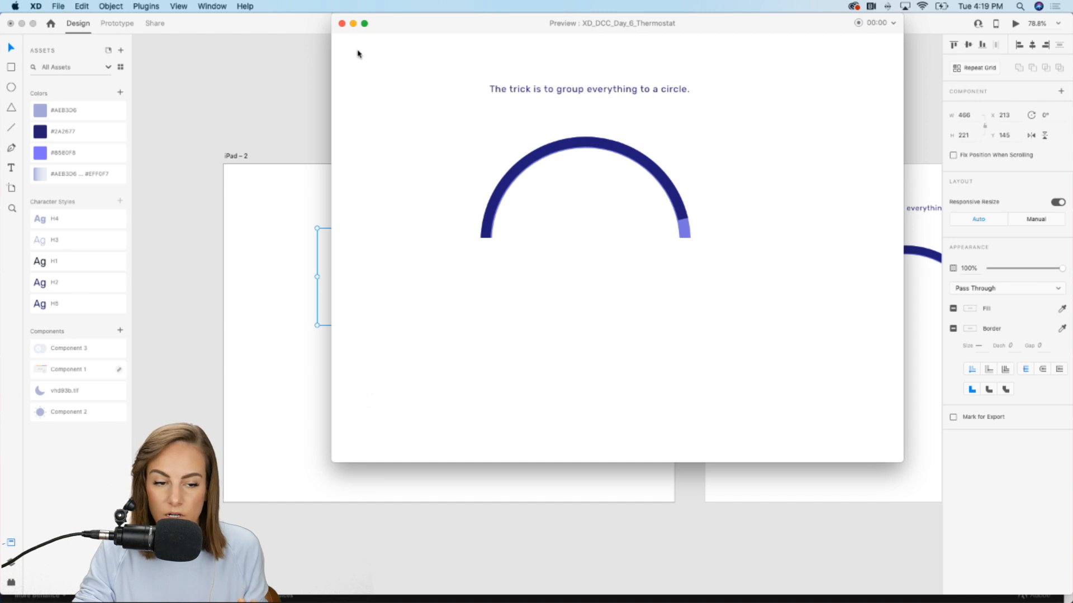
{"action": "left_click", "coordinate": [342, 24]}
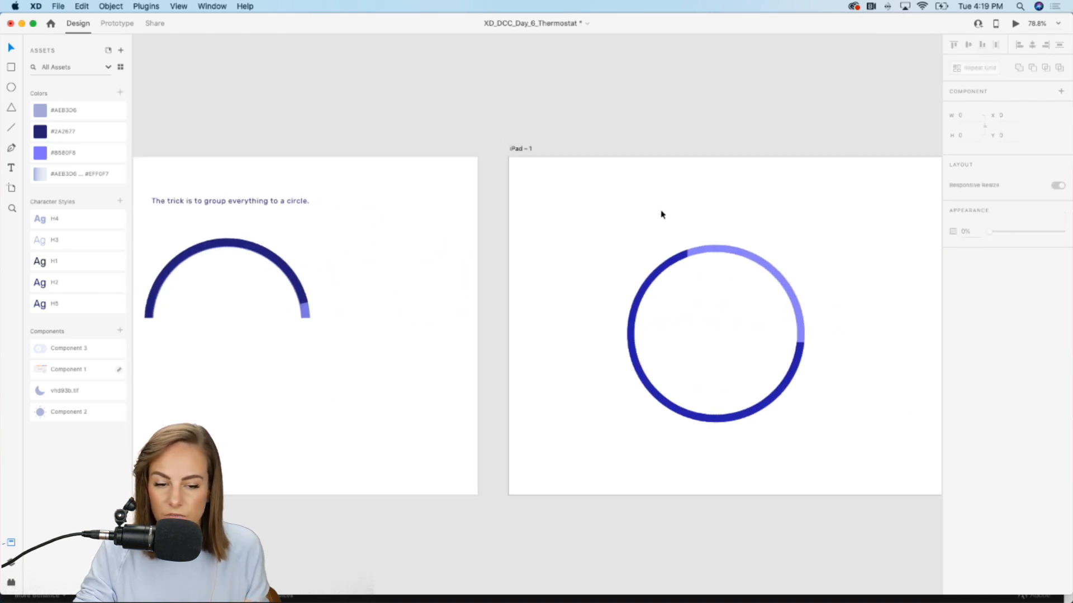
Preview the full-circle ring example from iPad – 1, trigger its rotation, and close the preview
{"action": "left_click", "coordinate": [1015, 24]}
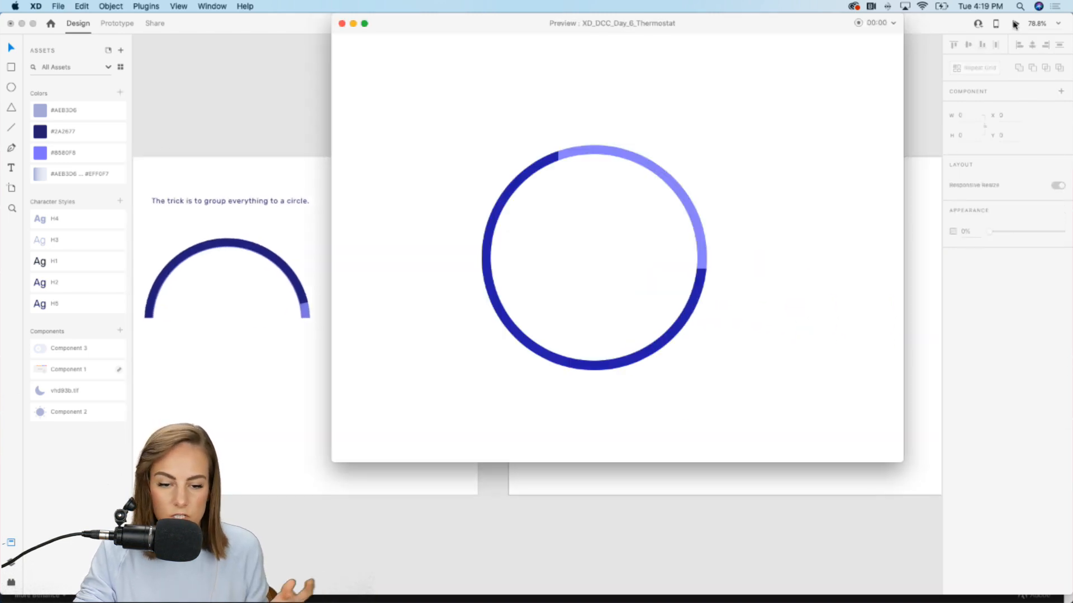
{"action": "left_click", "coordinate": [667, 180]}
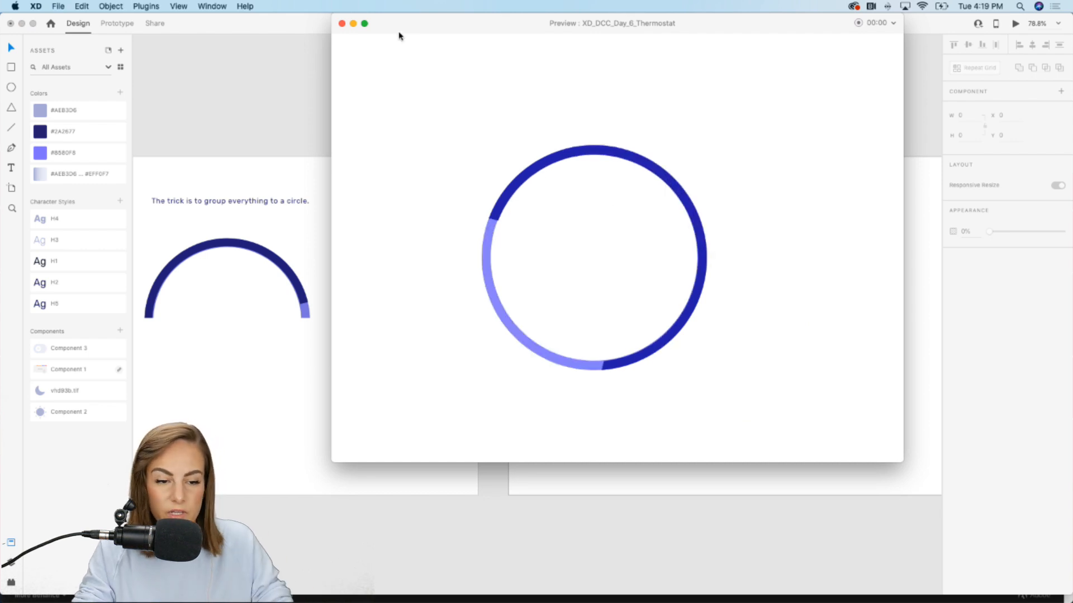
{"action": "left_click", "coordinate": [342, 23]}
Duplicate the iPad – 2 artboard
{"action": "scroll", "coordinate": [421, 79], "scroll_direction": "left", "scroll_amount": 5}
{"action": "scroll", "coordinate": [421, 79], "scroll_direction": "up", "scroll_amount": 3}
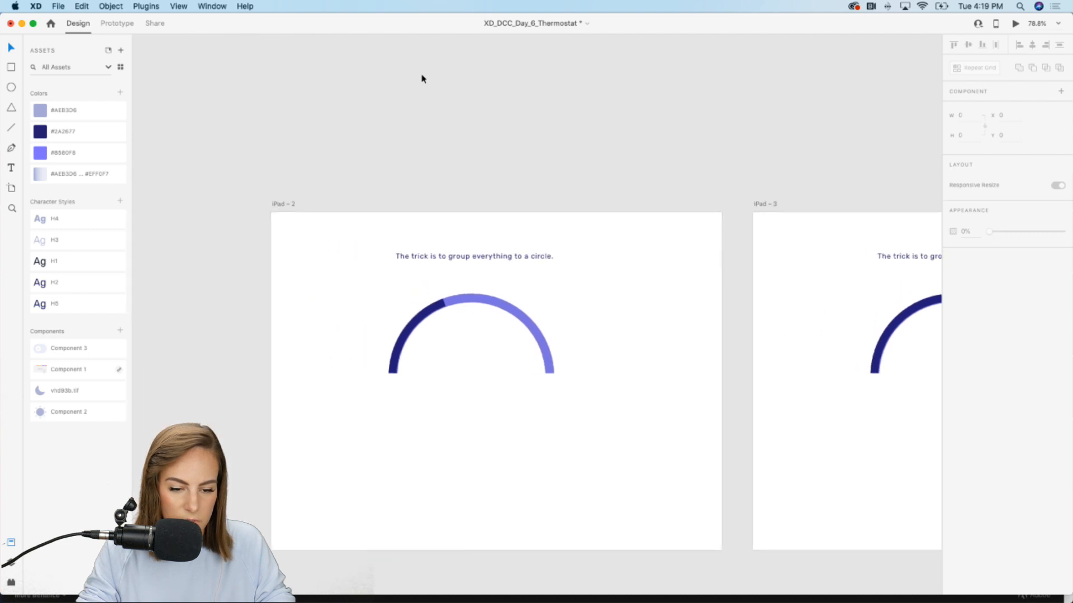
{"action": "scroll", "coordinate": [421, 79], "scroll_direction": "up", "scroll_amount": 1}
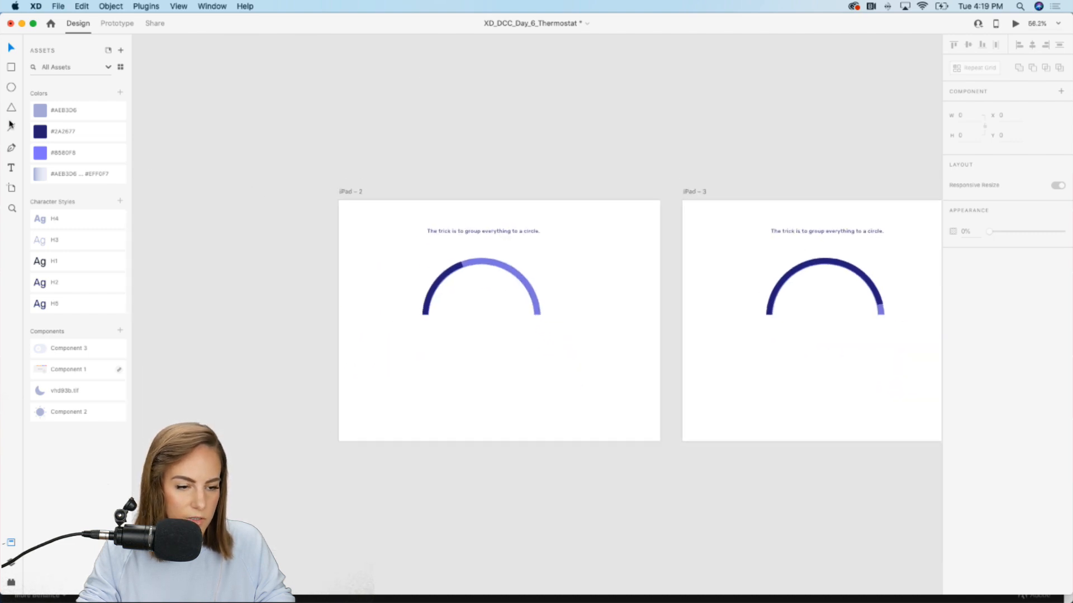
{"action": "left_click", "coordinate": [10, 190]}
{"action": "key", "text": "v"}
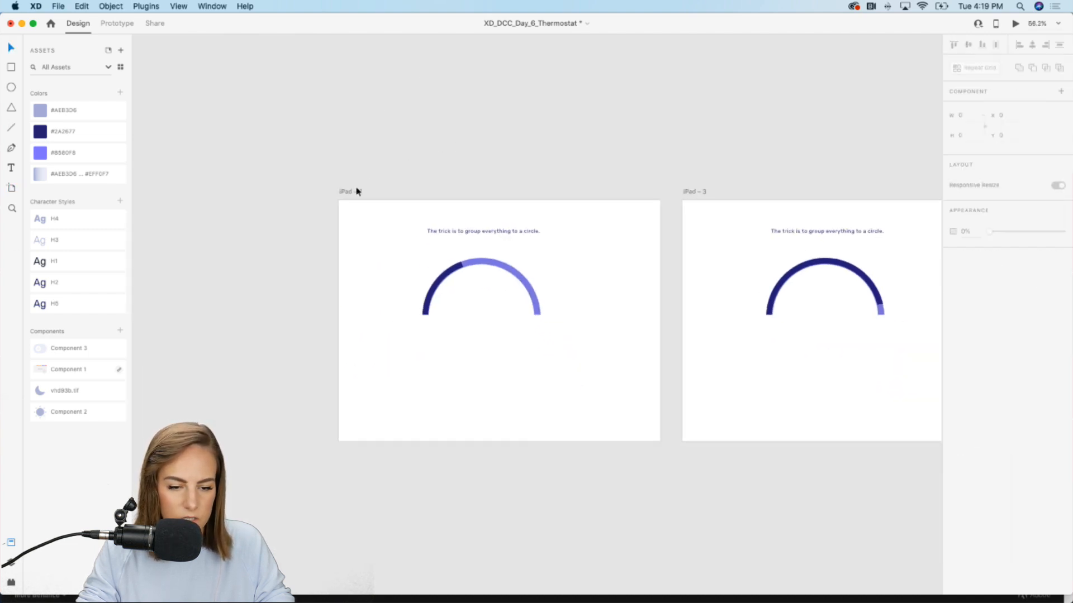
{"action": "left_click", "coordinate": [350, 193]}
{"action": "key", "text": "super+d"}
Delete the half-circle gauge from the duplicated artboard, keeping only the caption text
{"action": "scroll", "coordinate": [348, 194], "scroll_direction": "down", "scroll_amount": 5}
{"action": "scroll", "coordinate": [517, 239], "scroll_direction": "up", "scroll_amount": 5}
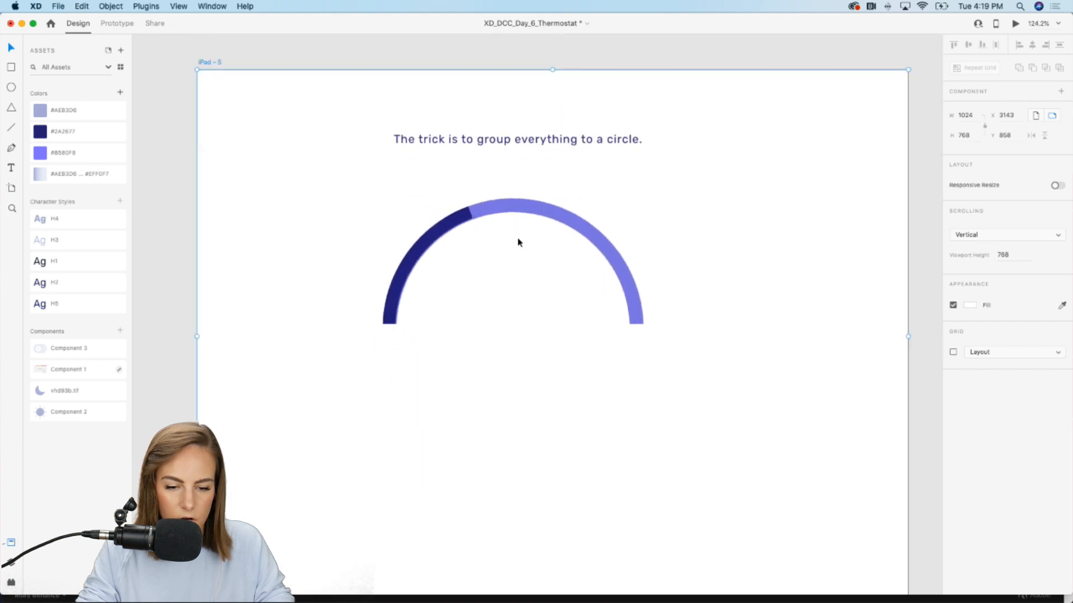
{"action": "scroll", "coordinate": [517, 239], "scroll_direction": "down", "scroll_amount": 1}
{"action": "left_click", "coordinate": [273, 198]}
{"action": "left_click", "coordinate": [458, 193]}
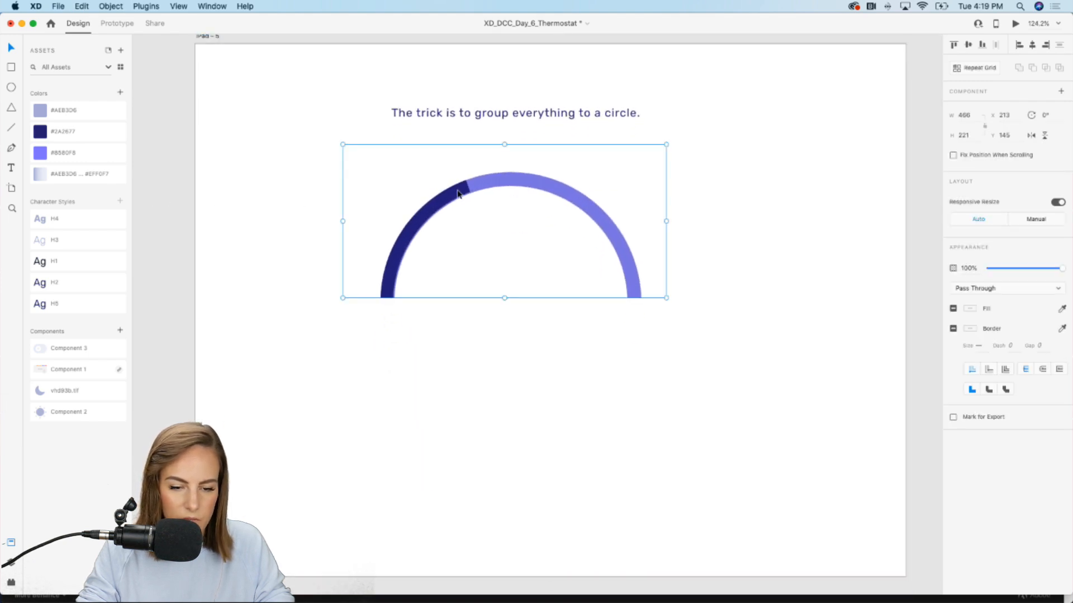
{"action": "key", "text": "BackSpace"}
Draw a circle about 365 px wide below the caption, remove its border, and fill it with the saved bright purple color
{"action": "scroll", "coordinate": [457, 193], "scroll_direction": "up", "scroll_amount": 5}
{"action": "scroll", "coordinate": [457, 192], "scroll_direction": "down", "scroll_amount": 5}
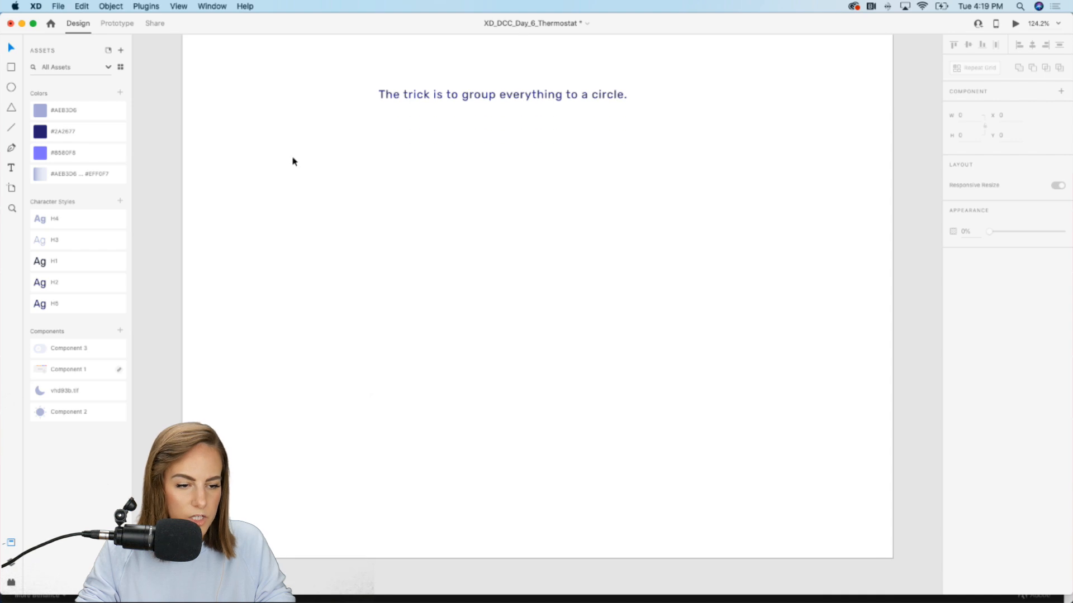
{"action": "left_click", "coordinate": [5, 89]}
{"action": "left_click_drag", "start_coordinate": [354, 177], "coordinate": [673, 420]}
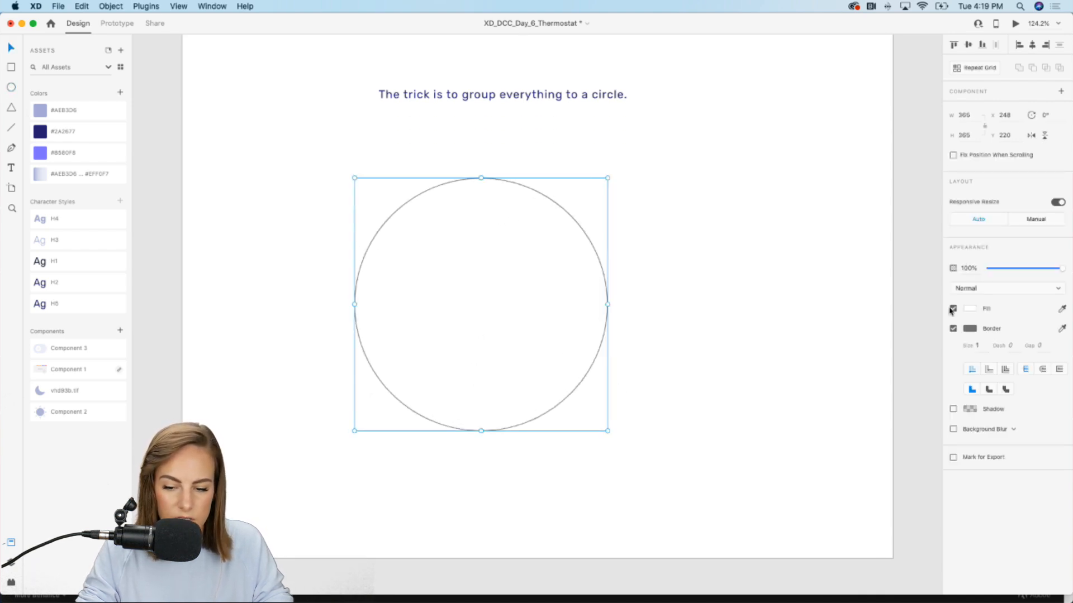
{"action": "left_click", "coordinate": [953, 329]}
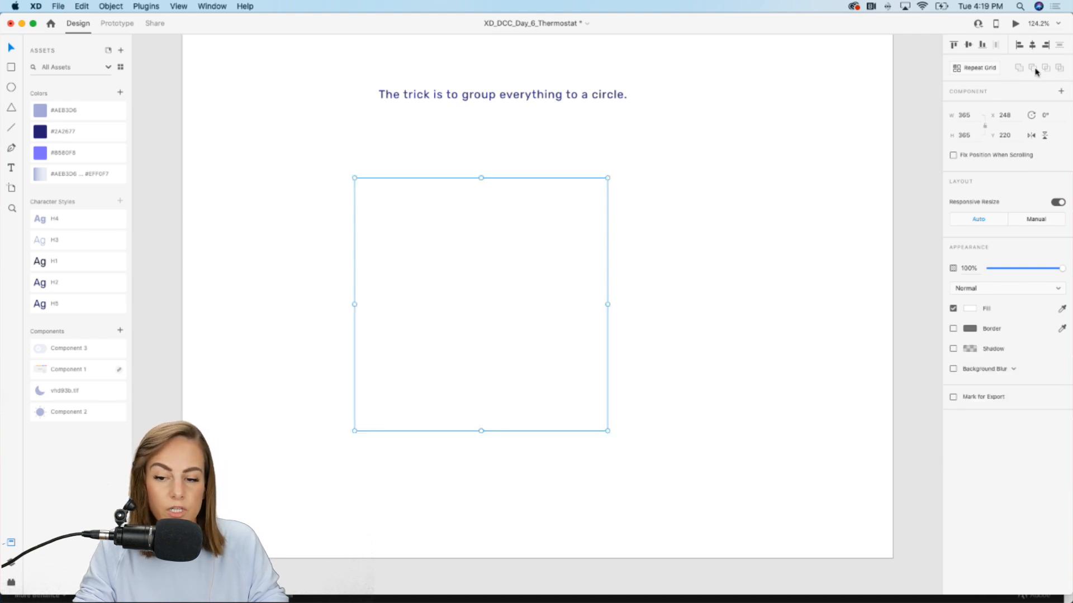
{"action": "left_click", "coordinate": [39, 156]}
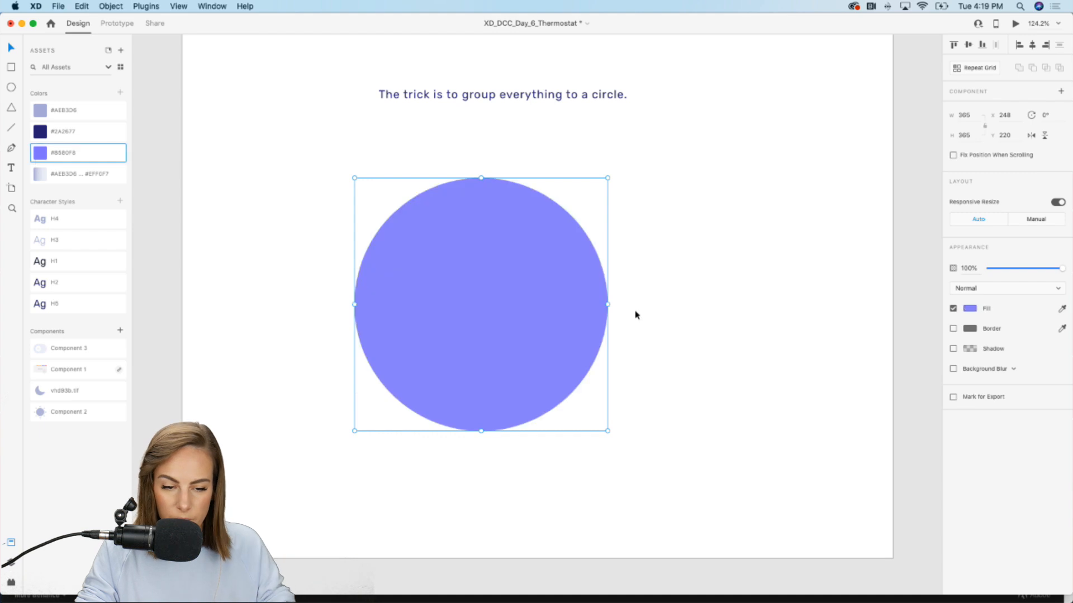
Duplicate the purple circle, fill the copy white, and shrink it to about 327 px inside the original
{"action": "left_click_drag", "start_coordinate": [607, 431], "coordinate": [593, 416]}
{"action": "left_click", "coordinate": [704, 390]}
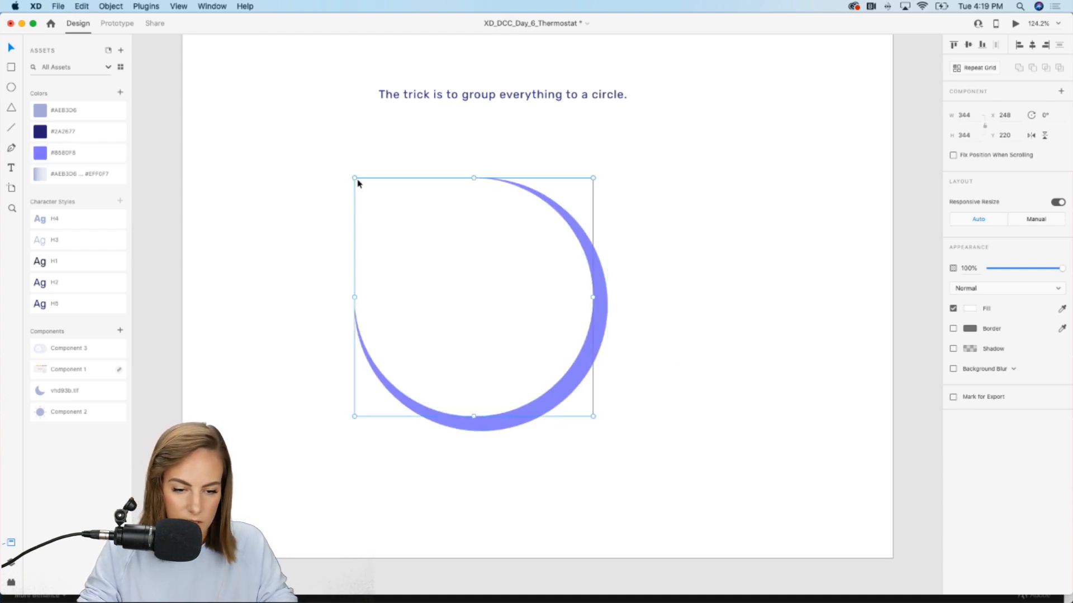
{"action": "left_click_drag", "start_coordinate": [357, 180], "coordinate": [366, 186]}
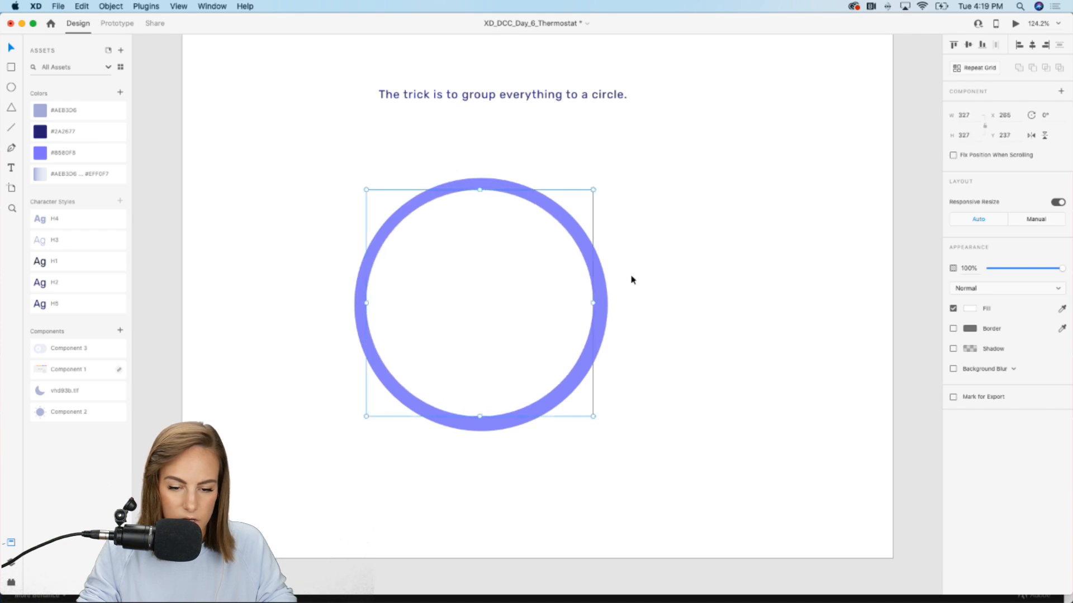
Combine both circles with Exclude Overlap into a ring and move it up to about X 242, Y 191
{"action": "left_click", "coordinate": [606, 309], "text": "shift"}
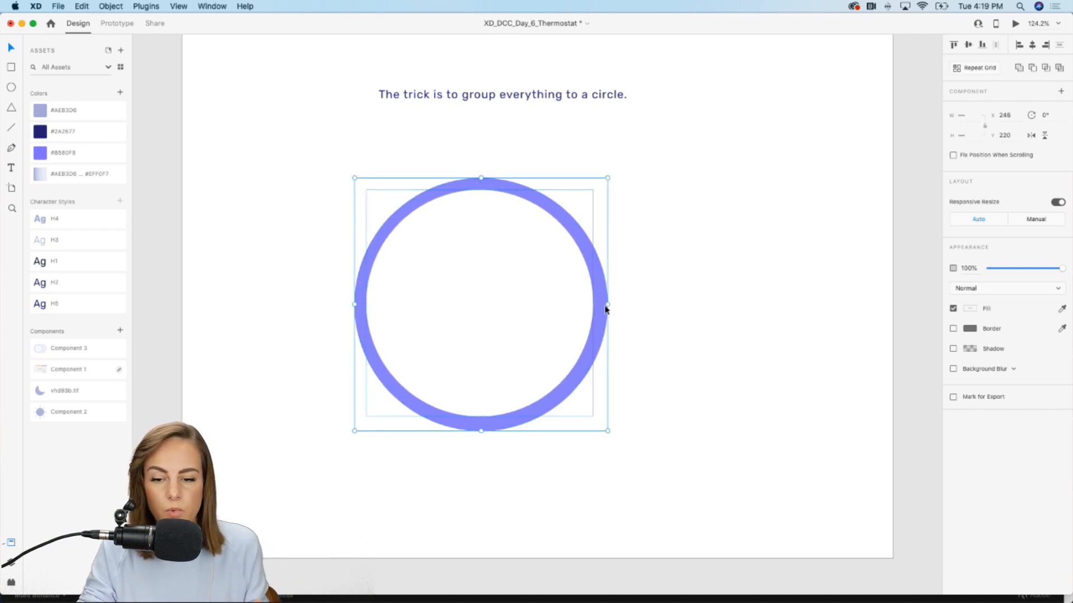
{"action": "left_click", "coordinate": [1059, 68]}
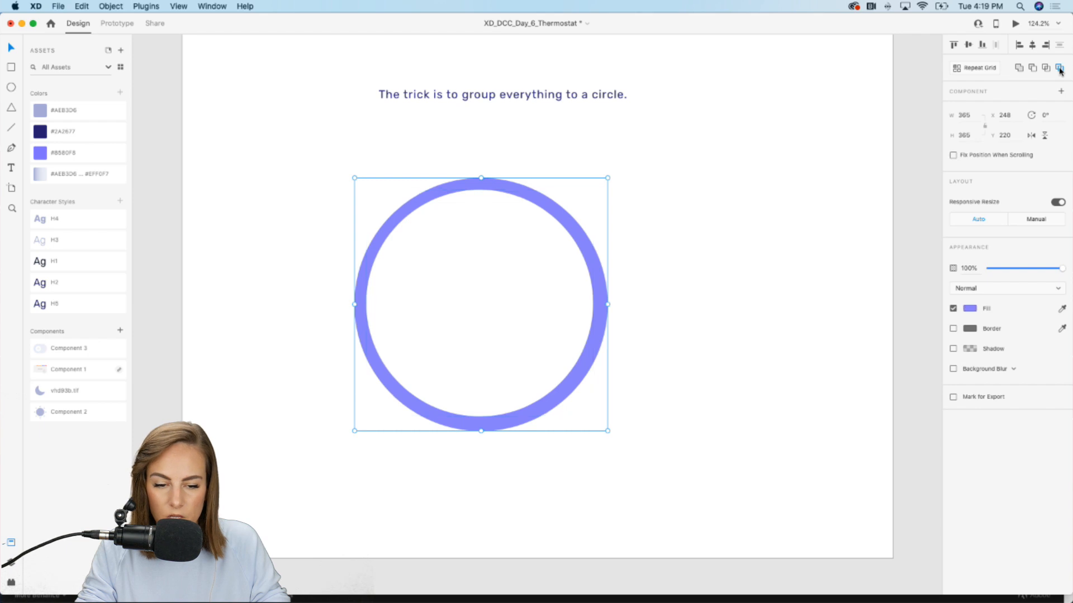
{"action": "left_click_drag", "start_coordinate": [592, 336], "coordinate": [571, 311]}
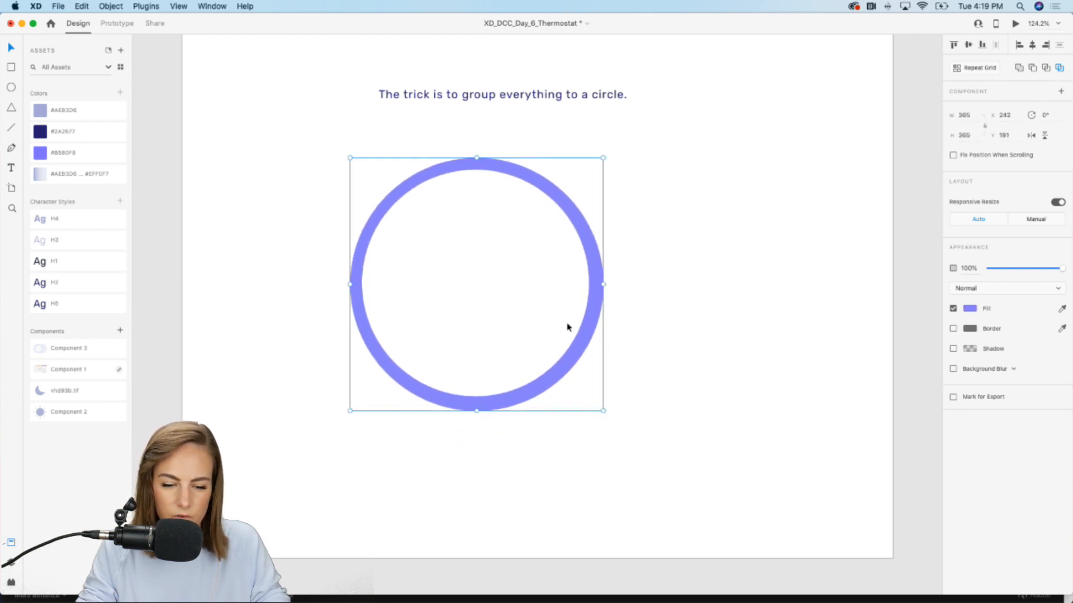
{"action": "scroll", "coordinate": [658, 330], "scroll_direction": "up", "scroll_amount": 15}
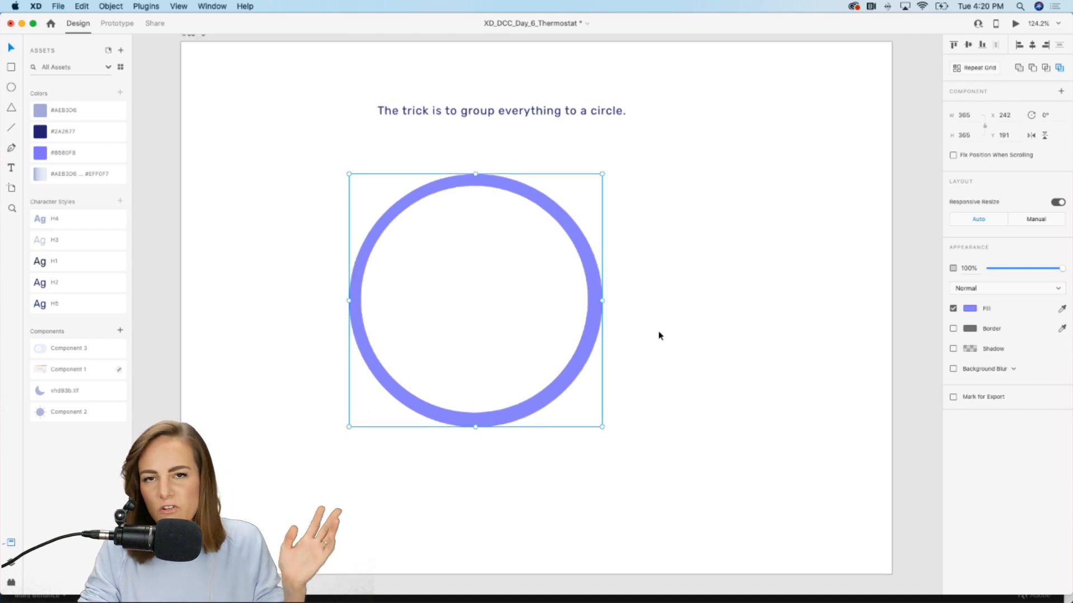
{"action": "scroll", "coordinate": [659, 335], "scroll_direction": "down", "scroll_amount": 12}
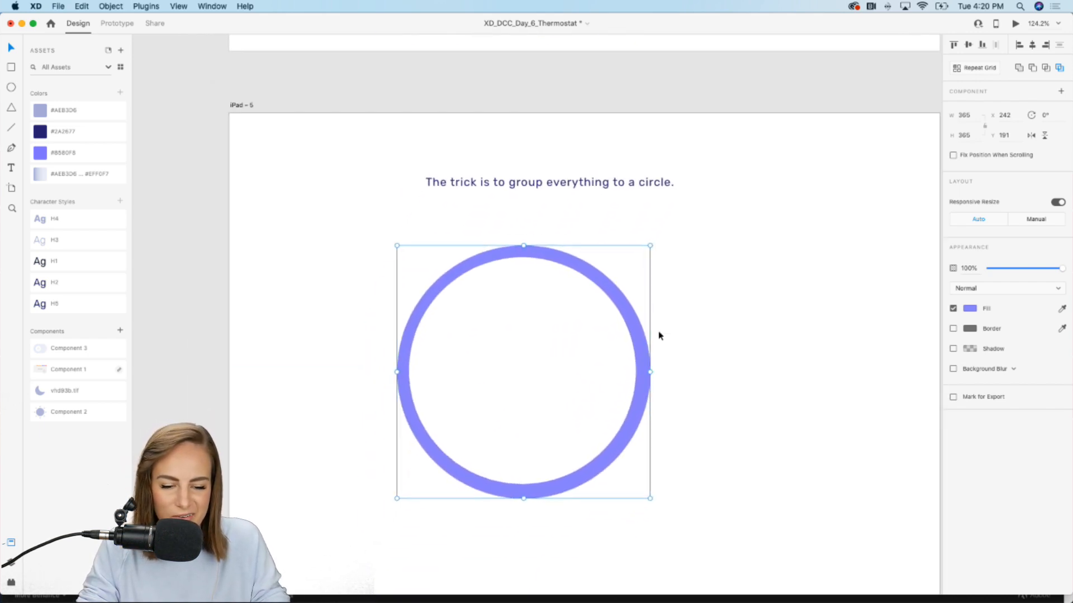
Edit the inner circle inside the combined shape and centre it so the ring has an even thickness
{"action": "double_click", "coordinate": [615, 429]}
{"action": "double_click", "coordinate": [617, 432]}
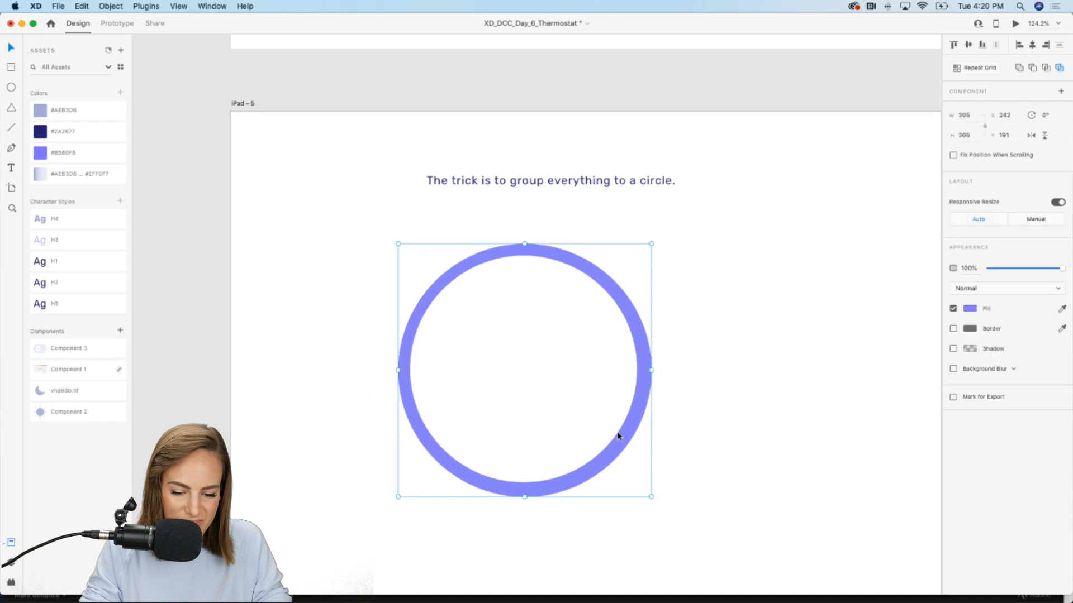
{"action": "left_click_drag", "start_coordinate": [617, 432], "coordinate": [618, 438]}
{"action": "left_click", "coordinate": [647, 299]}
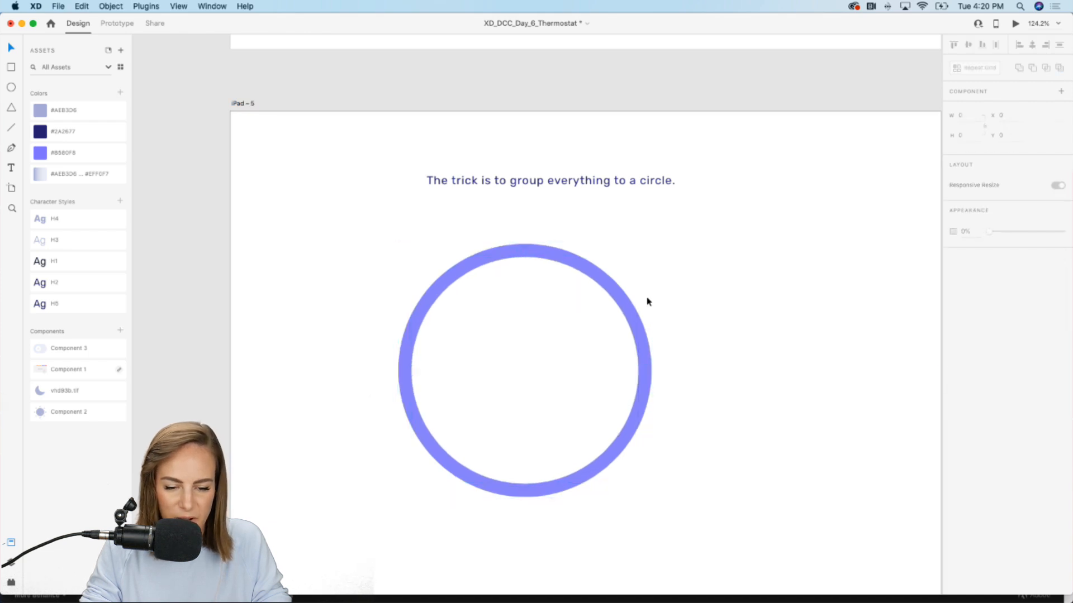
Duplicate the purple ring in place and fill the copy with the saved dark navy #2A2677
{"action": "left_click", "coordinate": [620, 305]}
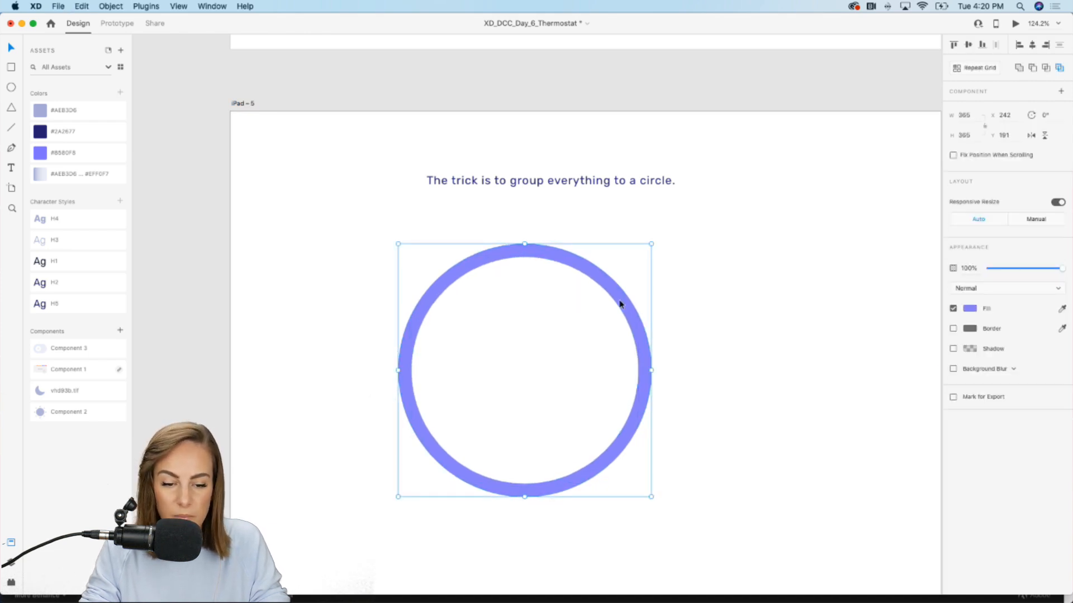
{"action": "double_click", "coordinate": [620, 303]}
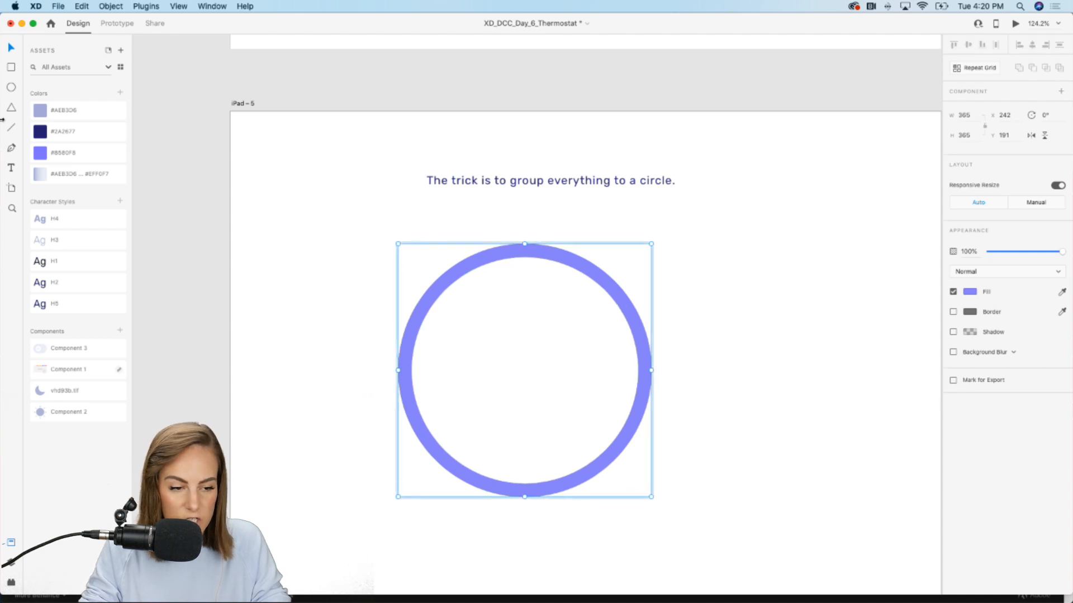
{"action": "left_click", "coordinate": [64, 131]}
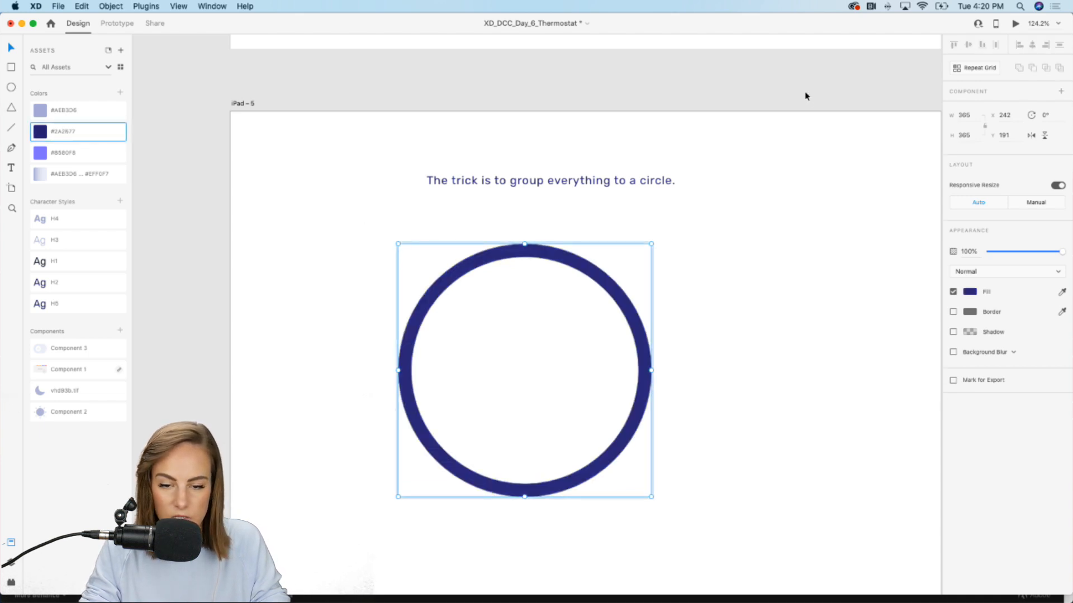
{"action": "left_click_drag", "start_coordinate": [584, 260], "coordinate": [582, 300]}
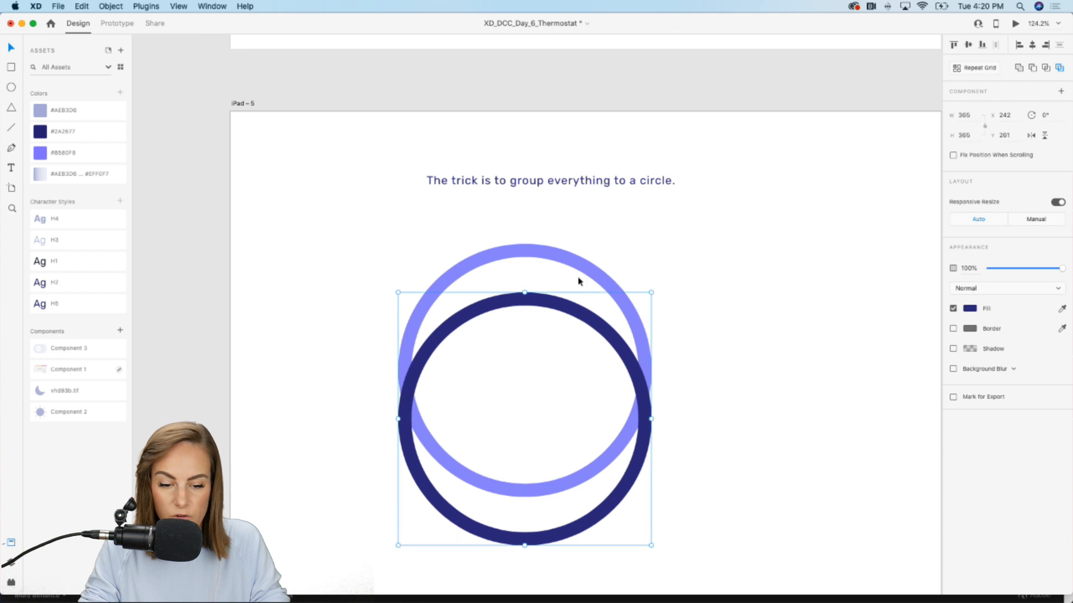
{"action": "key", "text": "super+z"}
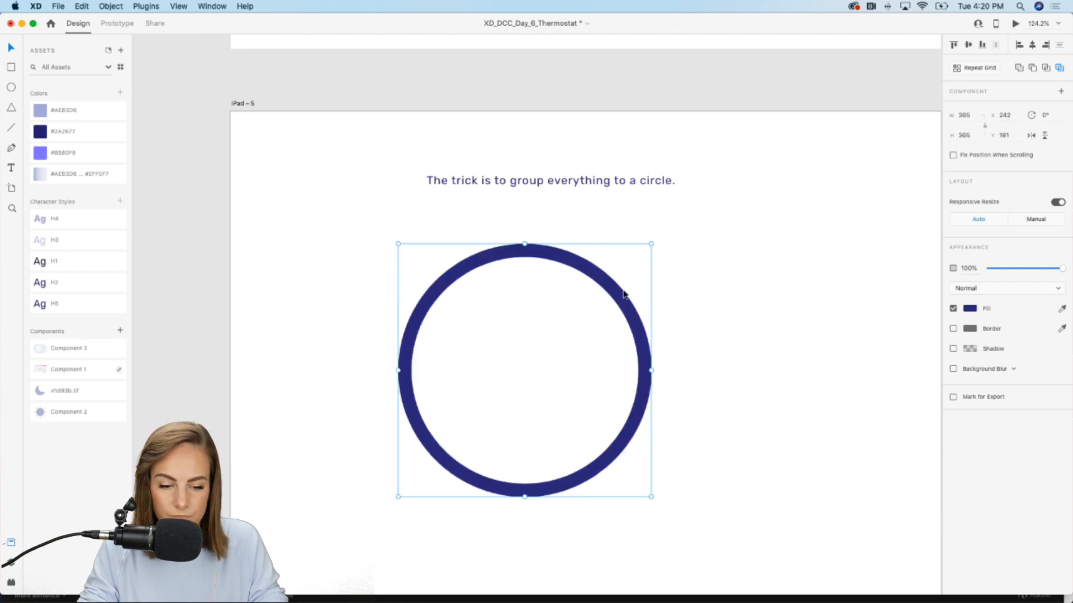
Draw a rectangle about 496 by 248 px over the upper part of the stacked rings and mask both rings with it
{"action": "left_click", "coordinate": [415, 68]}
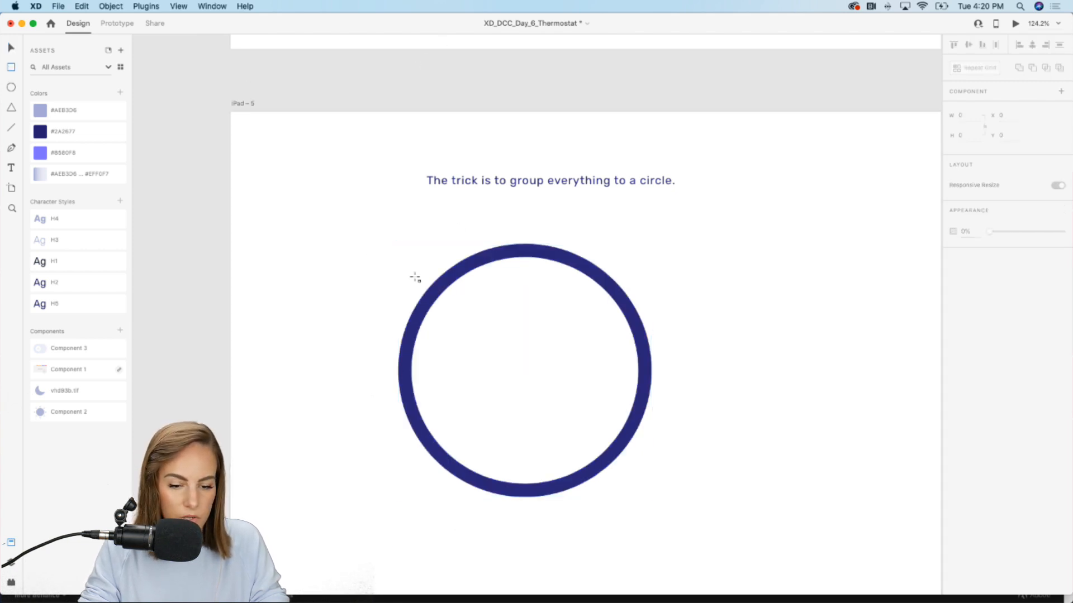
{"action": "left_click_drag", "start_coordinate": [363, 232], "coordinate": [708, 403]}
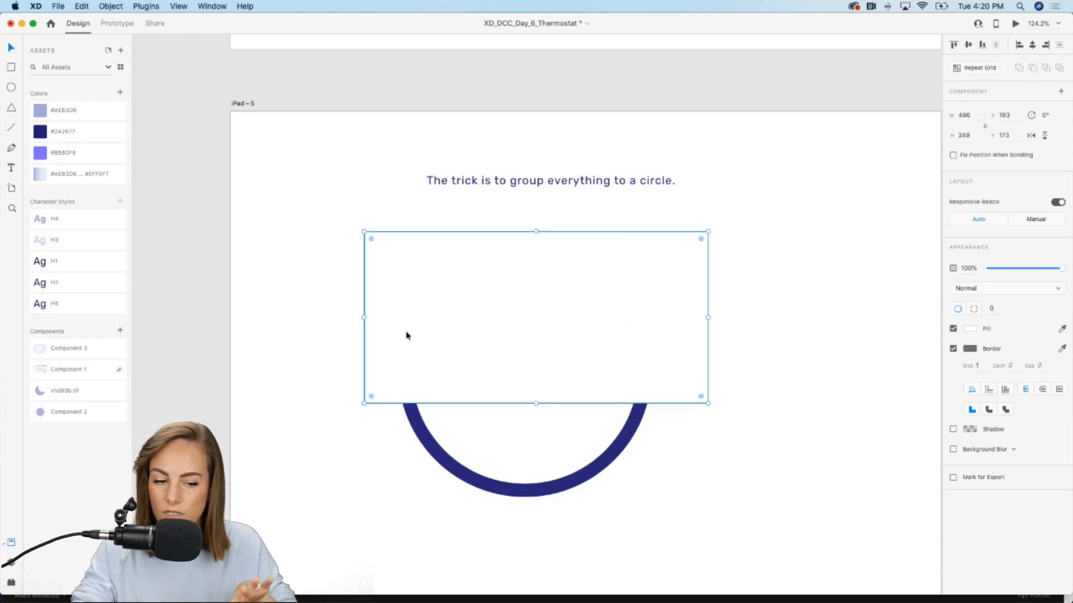
{"action": "left_click_drag", "start_coordinate": [342, 461], "coordinate": [562, 290]}
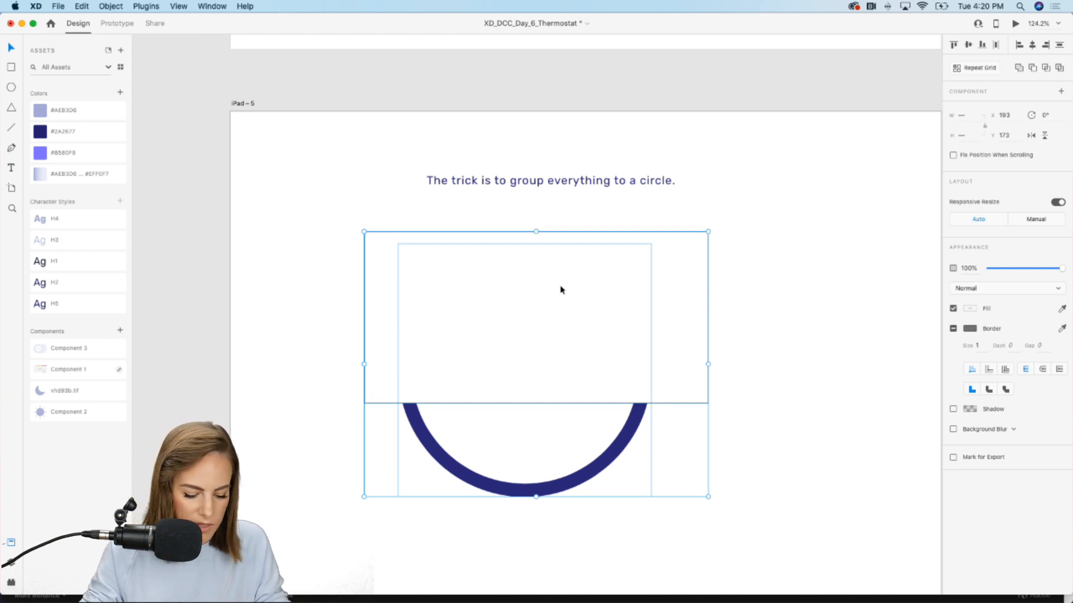
{"action": "key", "text": "super+shift+m"}
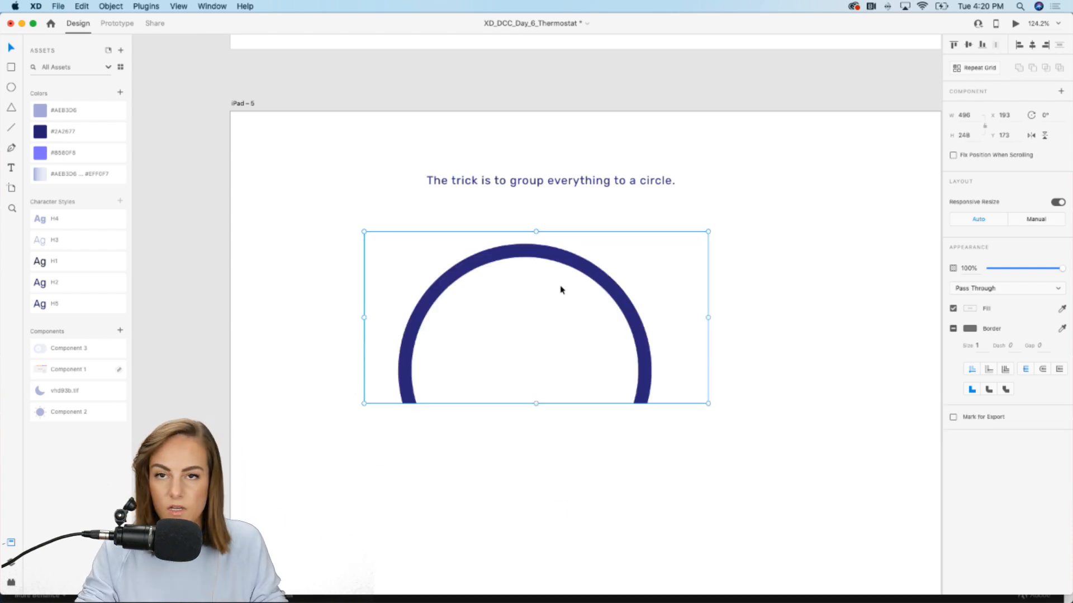
Move the rectangle inside the mask group to about X 188, Y 126 so its lower edge cuts the rings in half
{"action": "left_click", "coordinate": [658, 405]}
{"action": "double_click", "coordinate": [645, 402]}
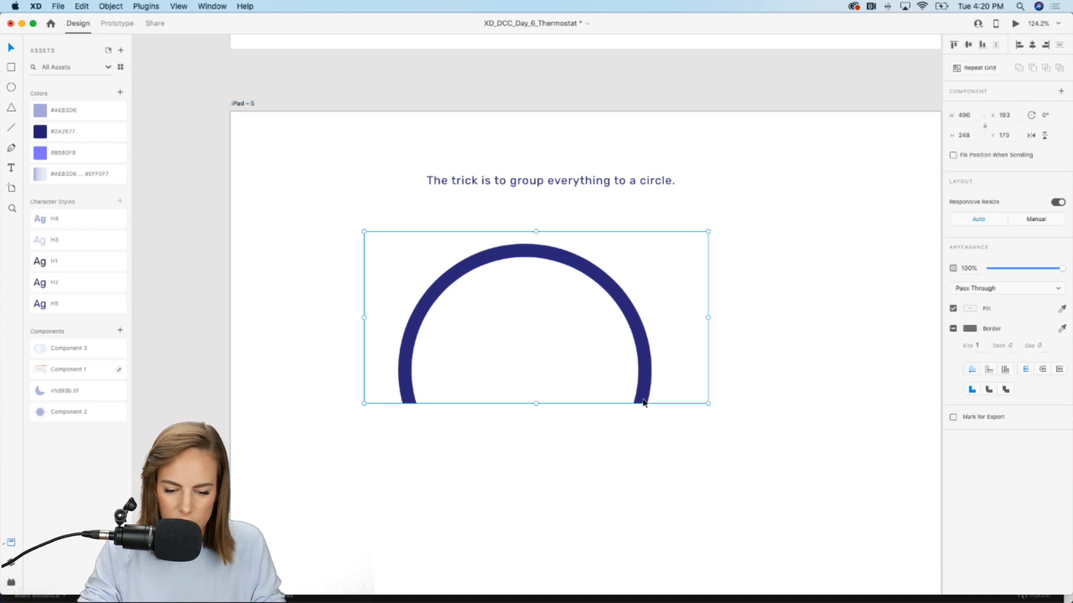
{"action": "left_click", "coordinate": [621, 369]}
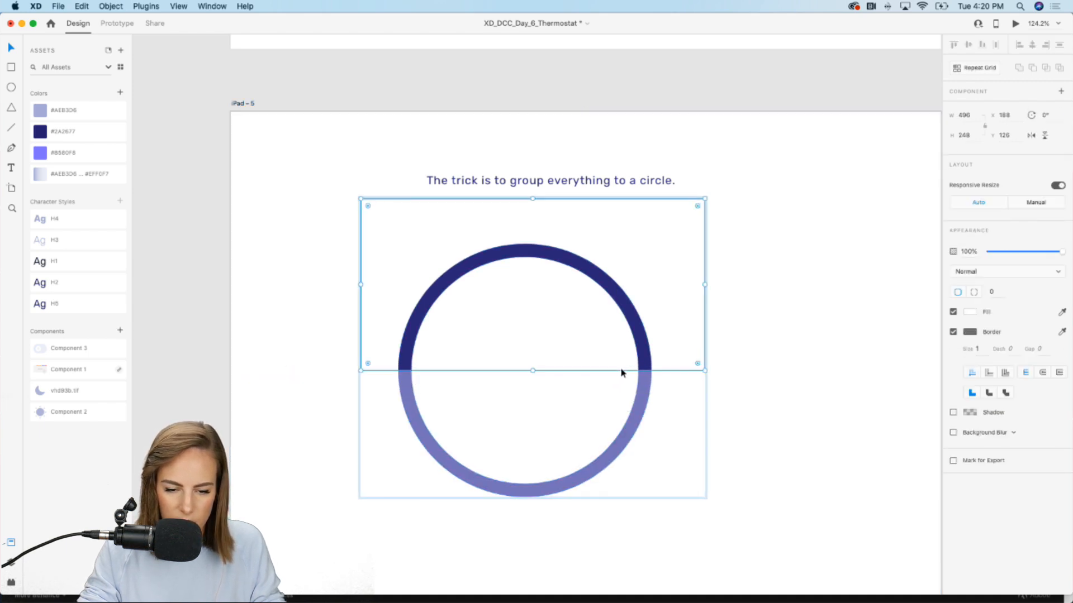
{"action": "left_click", "coordinate": [795, 340]}
Examine how the navy arc is masked inside the existing gauge on the iPad – 2 artboard
{"action": "scroll", "coordinate": [531, 216], "scroll_direction": "up", "scroll_amount": 3}
{"action": "scroll", "coordinate": [531, 215], "scroll_direction": "down", "scroll_amount": 4}
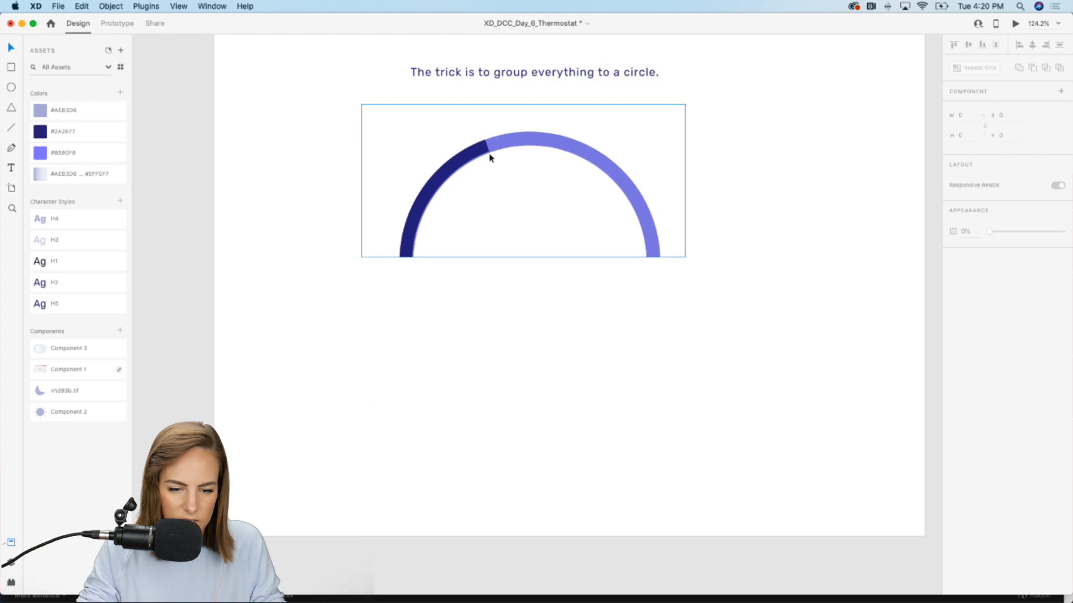
{"action": "left_click", "coordinate": [474, 157]}
{"action": "double_click", "coordinate": [474, 157]}
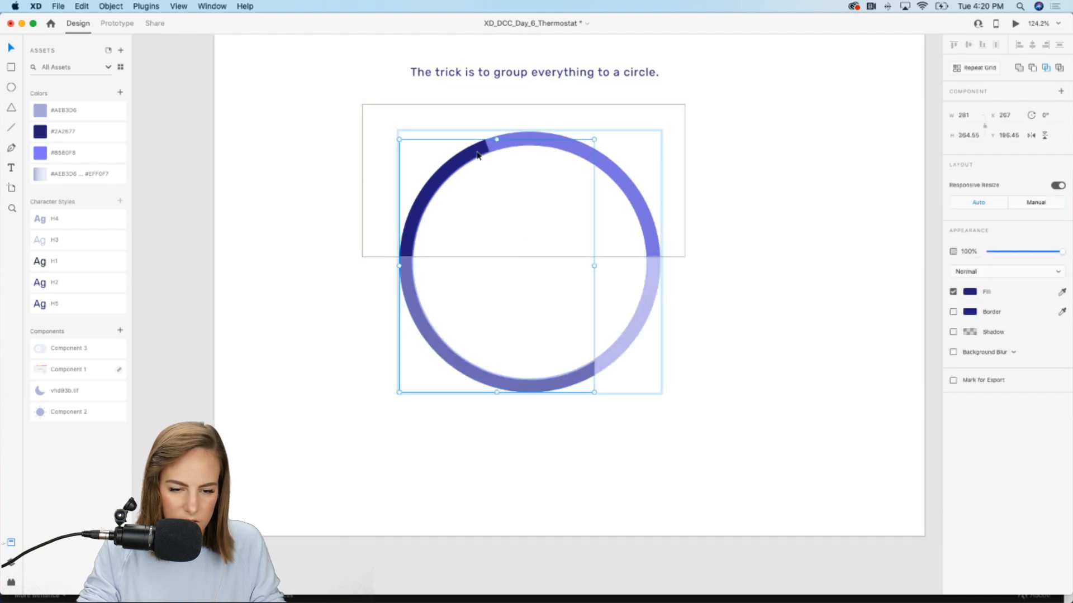
{"action": "double_click", "coordinate": [478, 156]}
{"action": "scroll", "coordinate": [566, 381], "scroll_direction": "down", "scroll_amount": 10}
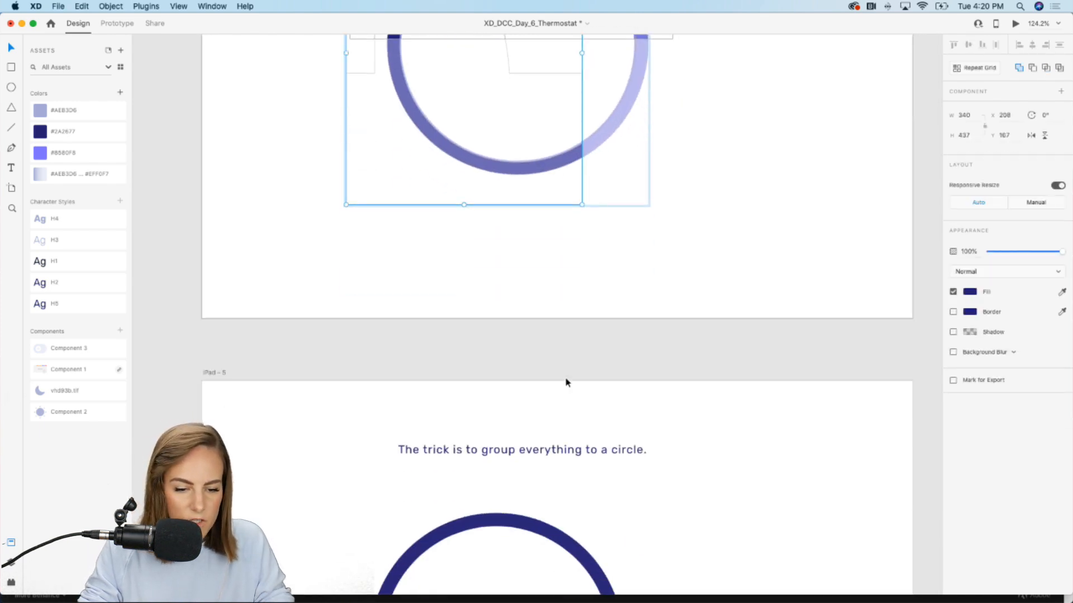
{"action": "left_click", "coordinate": [307, 101]}
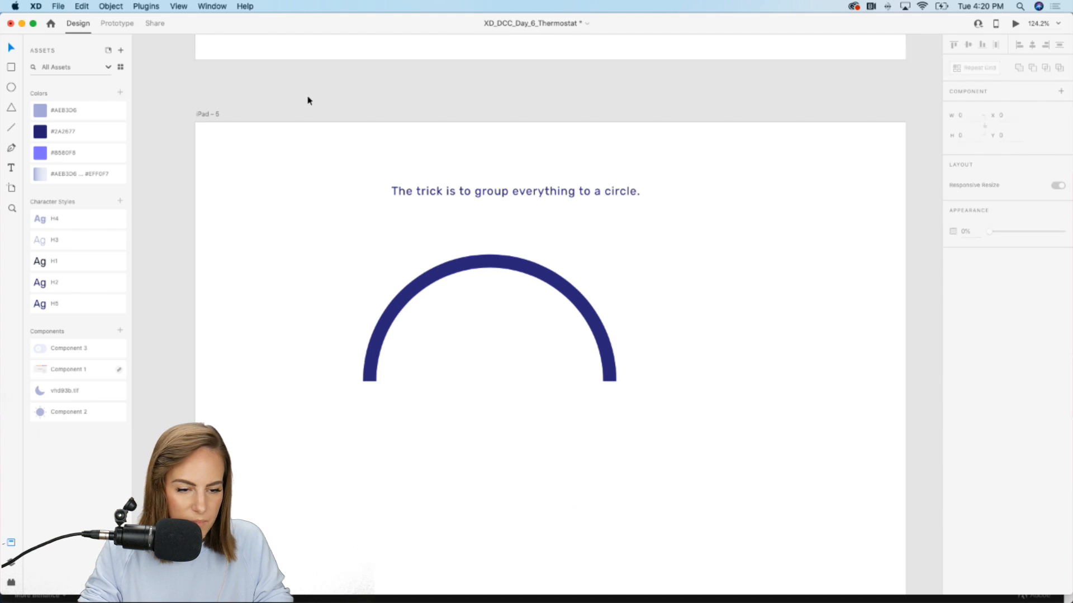
Inside the iPad – 5 mask group, draw rectangles of about 157 by 363 px and 425 by 144 px over the navy ring's left side and bottom
{"action": "left_click", "coordinate": [446, 287]}
{"action": "double_click", "coordinate": [441, 275]}
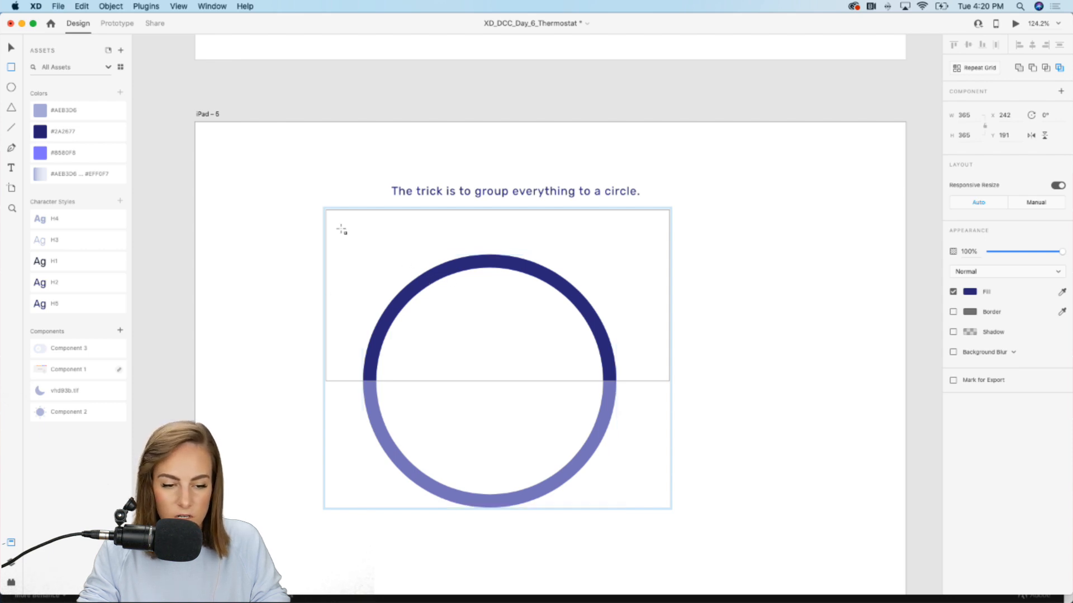
{"action": "left_click_drag", "start_coordinate": [340, 228], "coordinate": [450, 480]}
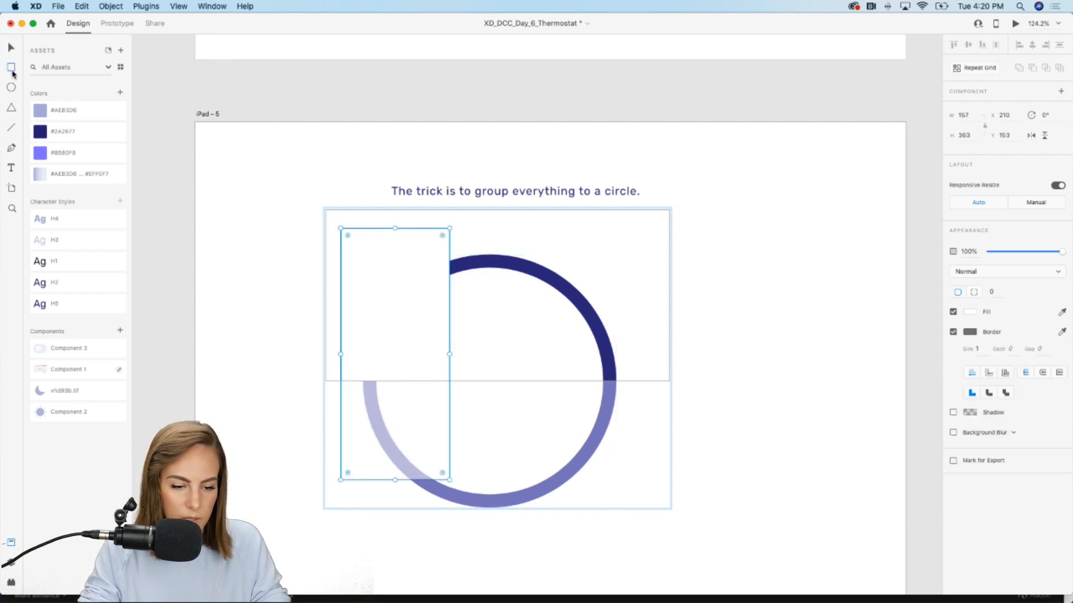
{"action": "mouse_move", "coordinate": [317, 518]}
{"action": "left_mouse_down"}
{"action": "mouse_move", "coordinate": [359, 486]}
{"action": "mouse_move", "coordinate": [613, 417]}
{"action": "left_mouse_up"}
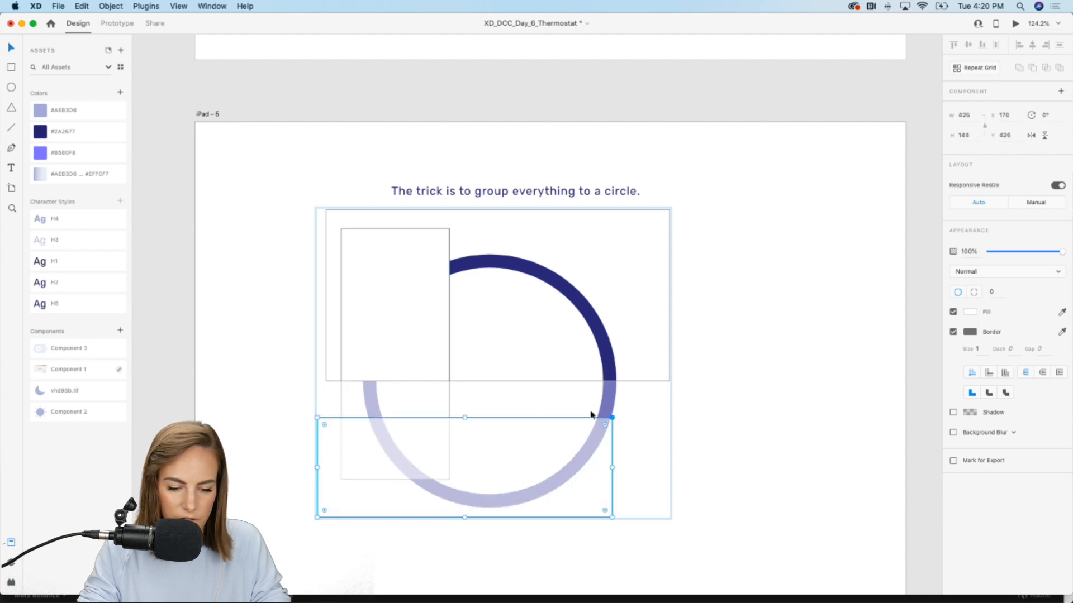
Merge the two rectangles with Add and mask the navy ring with the combined shape
{"action": "left_click", "coordinate": [402, 296], "text": "shift"}
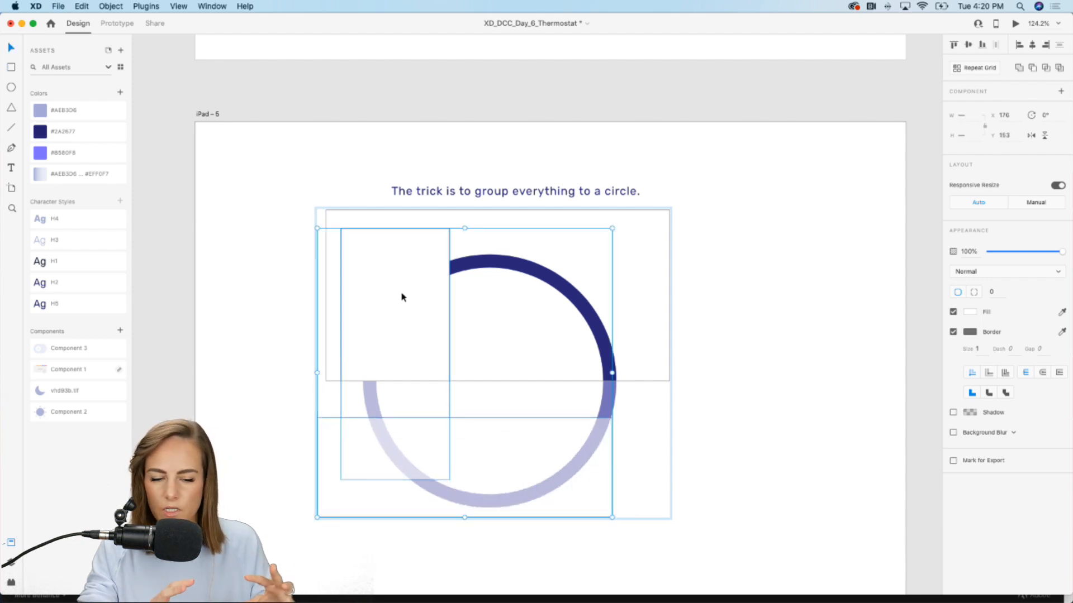
{"action": "left_click", "coordinate": [1019, 68]}
{"action": "left_click", "coordinate": [523, 268], "text": "shift"}
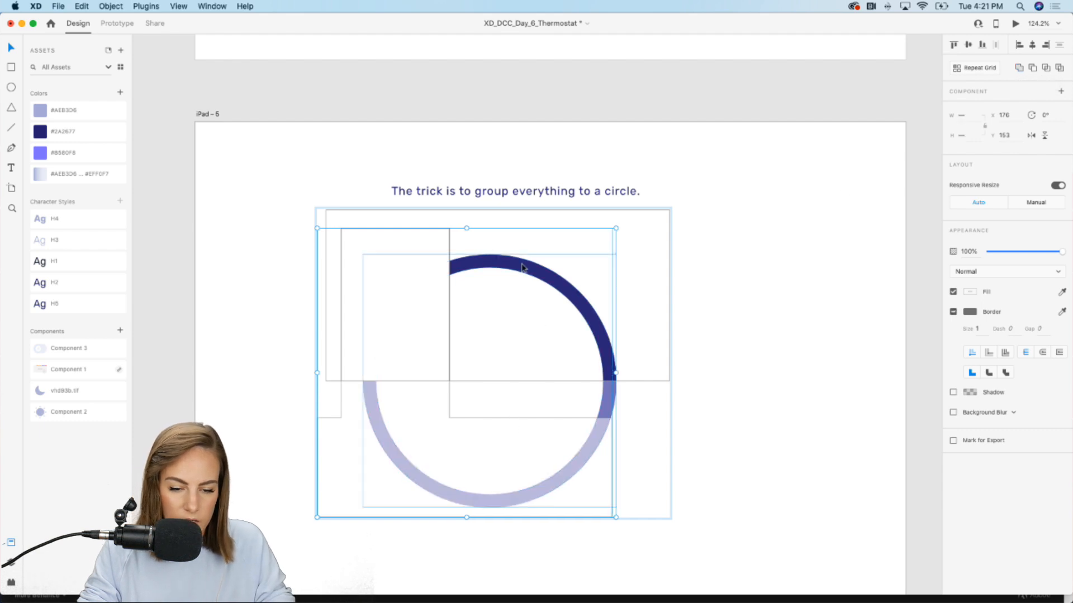
{"action": "key", "text": "super+shift+m"}
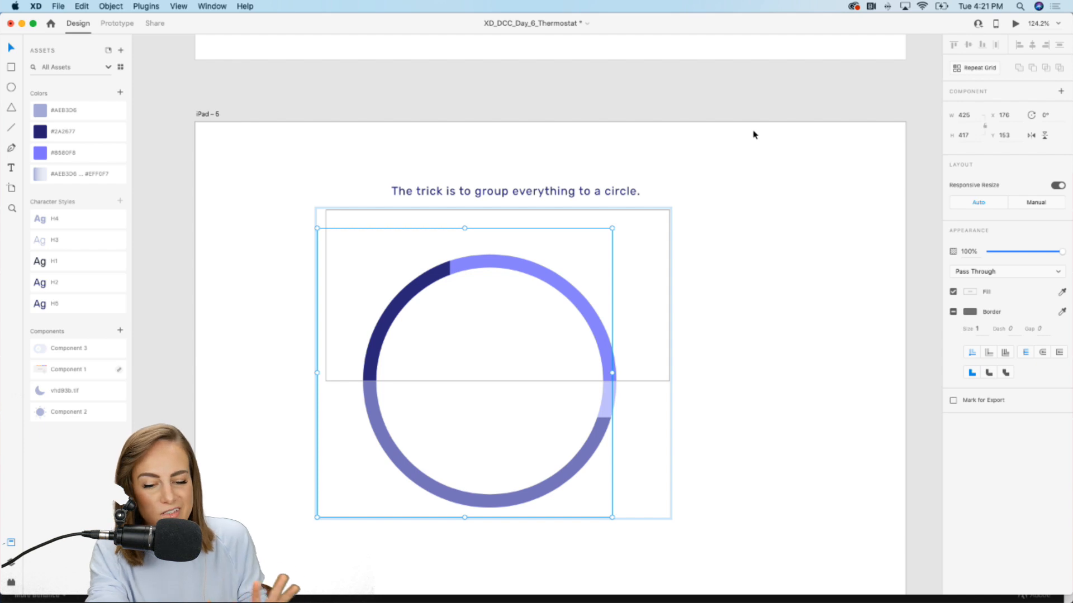
{"action": "left_click", "coordinate": [736, 105]}
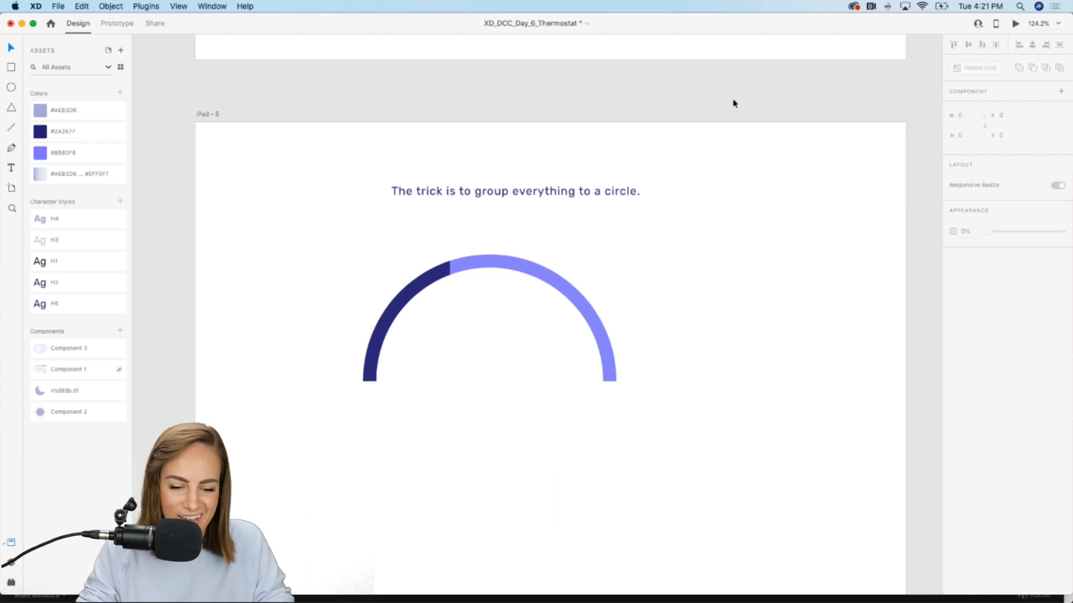
Draw a borderless 365 px circle matching the ring's outline inside the mask group and place it behind the masked navy ring
{"action": "double_click", "coordinate": [427, 279]}
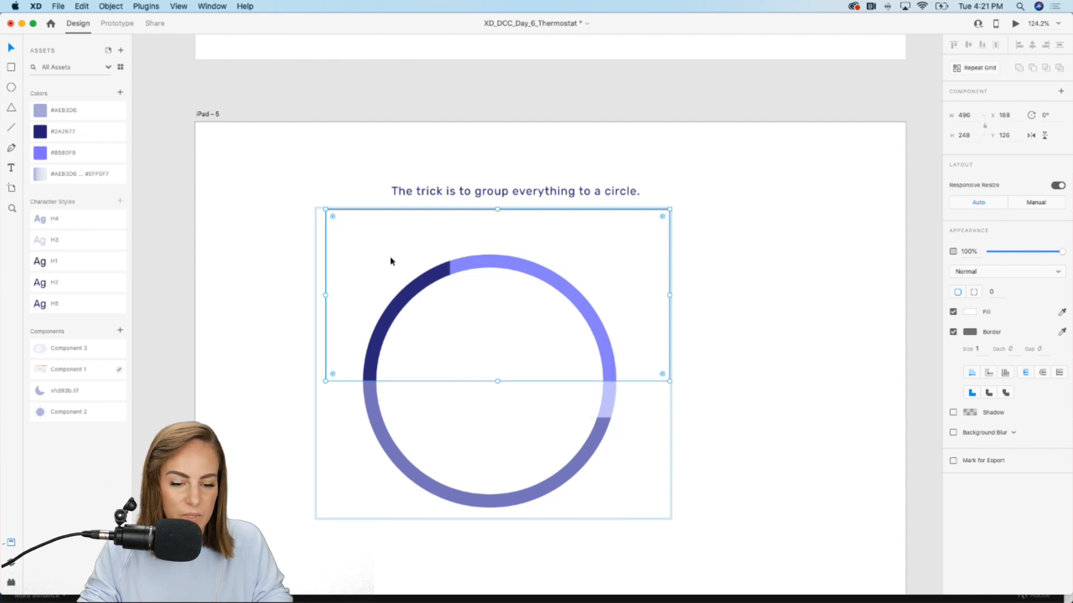
{"action": "left_click", "coordinate": [447, 276]}
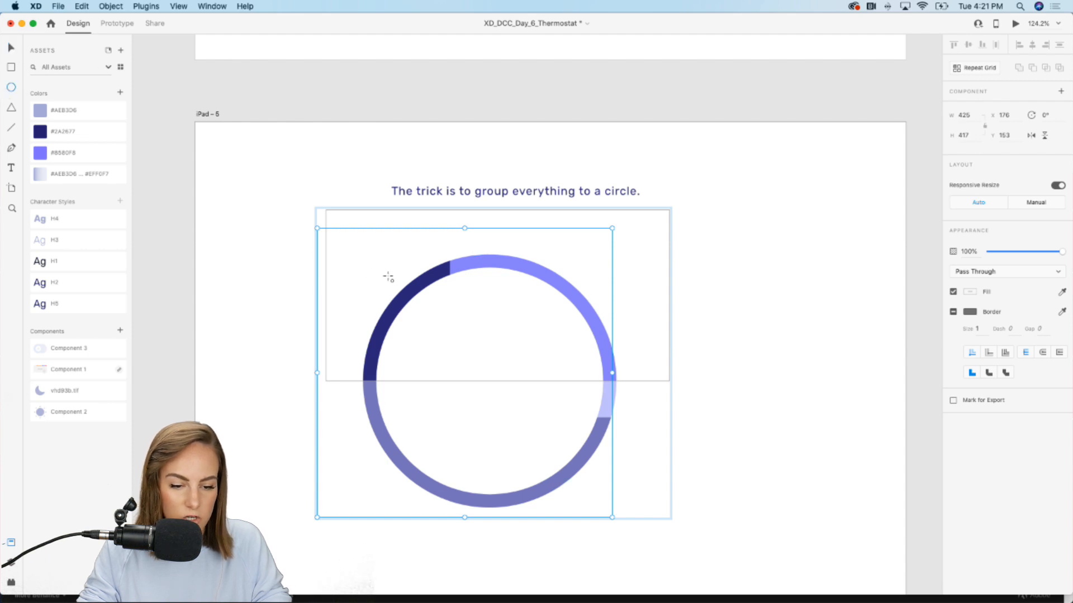
{"action": "left_click_drag", "start_coordinate": [361, 255], "coordinate": [617, 520]}
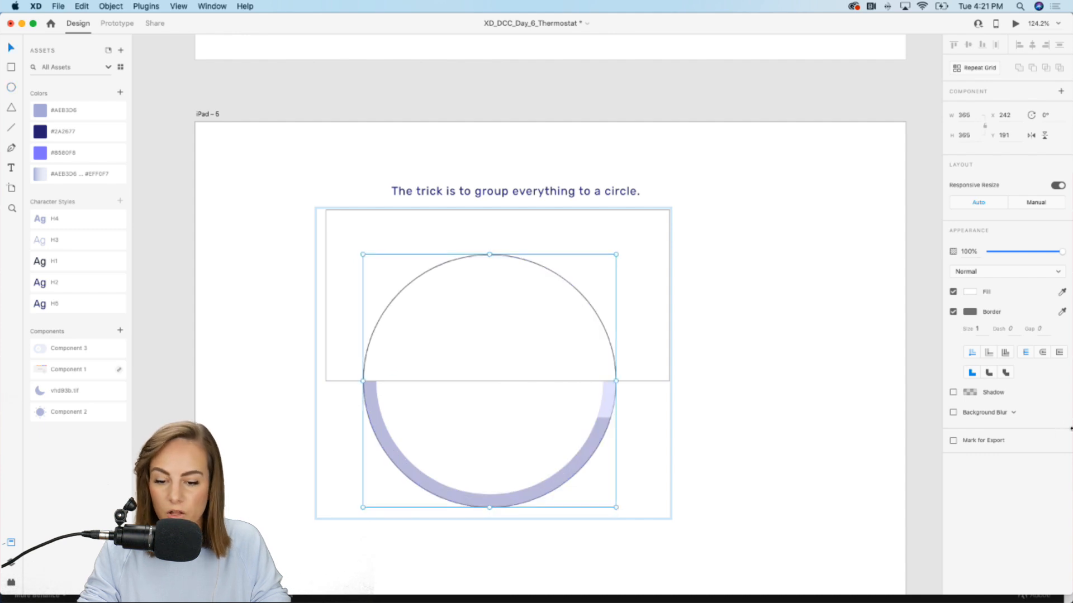
{"action": "left_click", "coordinate": [954, 312]}
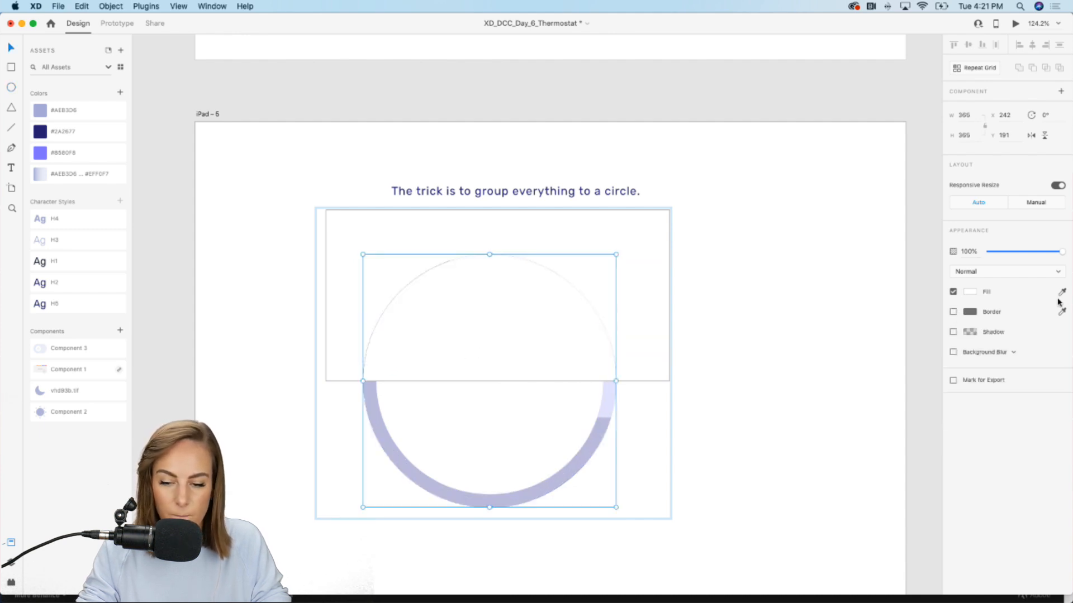
{"action": "key", "text": "super+shift+["}
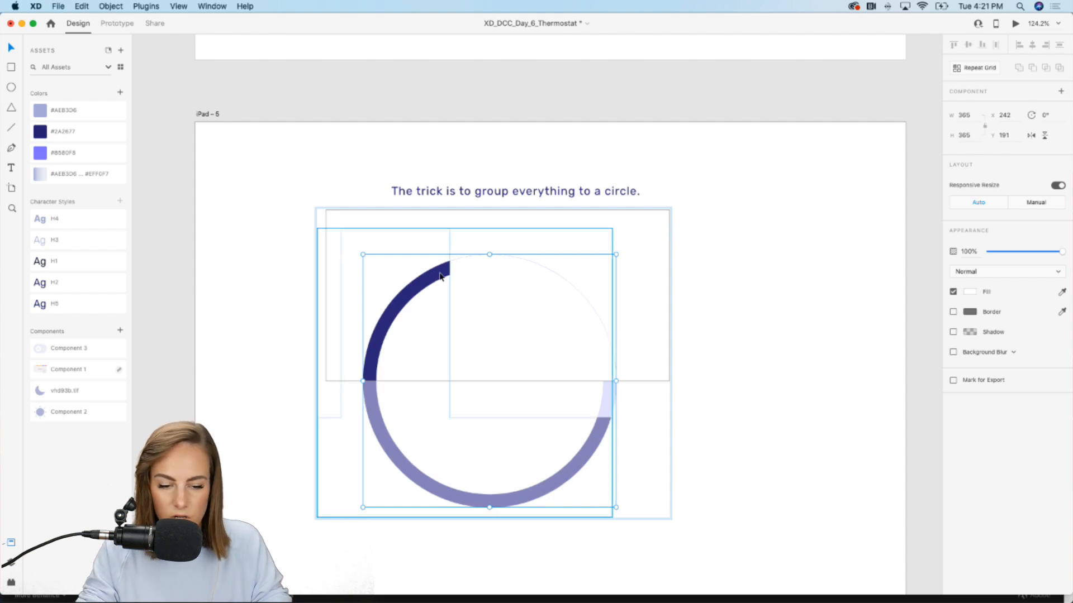
Turn off the circle's fill and try to group the circle with the masked navy ring
{"action": "left_click", "coordinate": [970, 292]}
{"action": "left_click", "coordinate": [956, 291]}
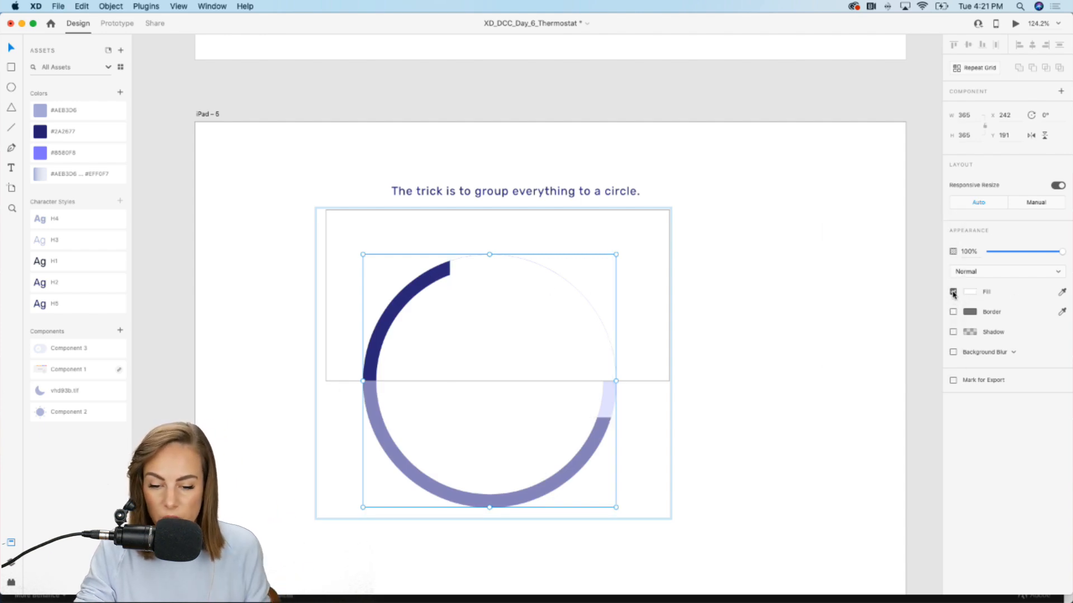
{"action": "left_click", "coordinate": [953, 292]}
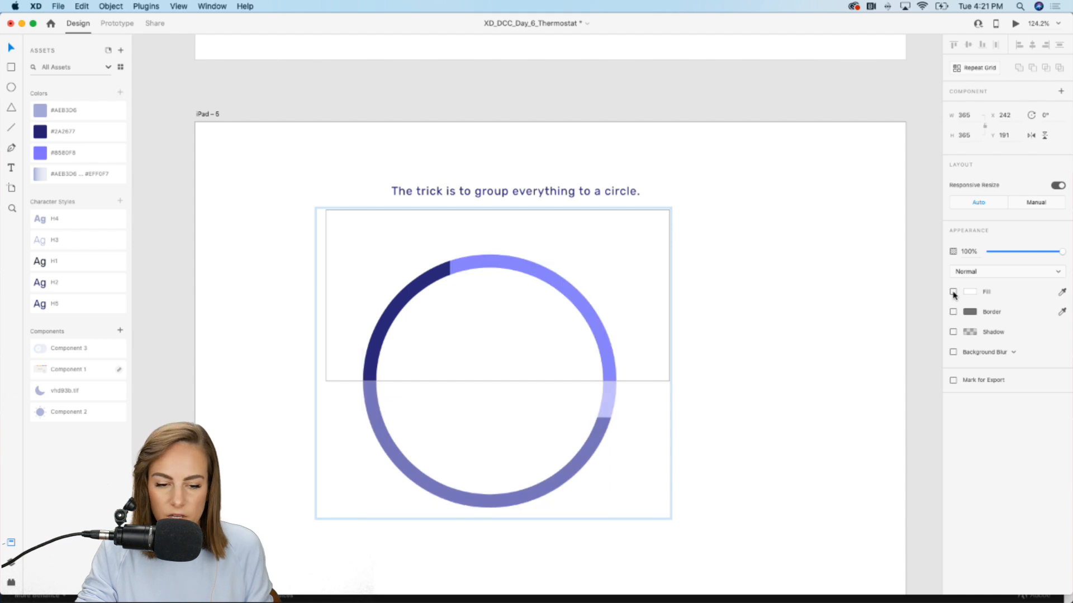
{"action": "left_click", "coordinate": [440, 275], "text": "shift"}
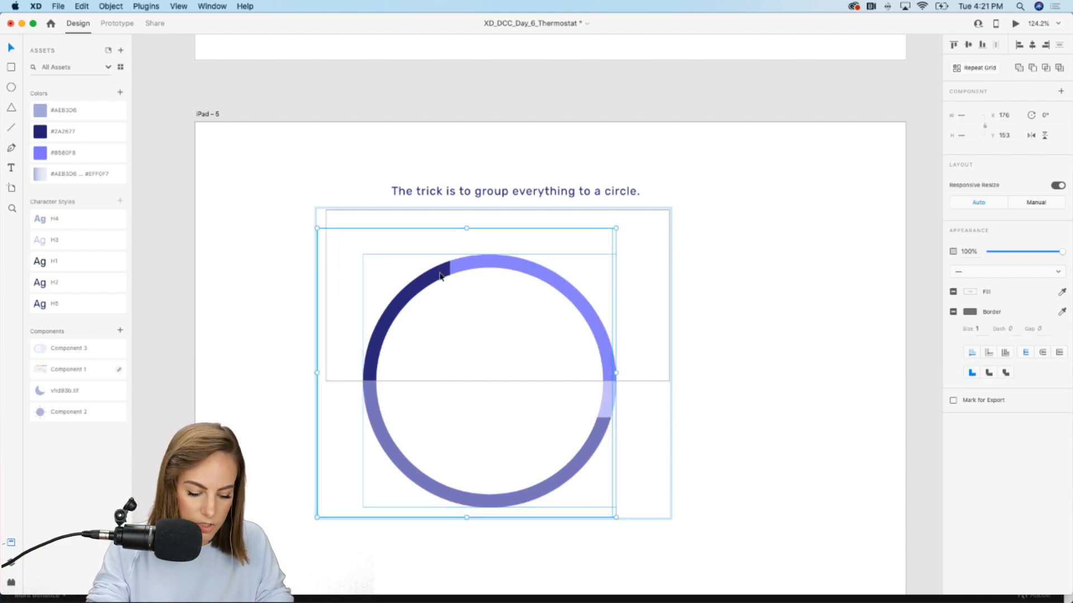
{"action": "key", "text": "super+shift+g"}
{"action": "key", "text": "super+shift+g"}
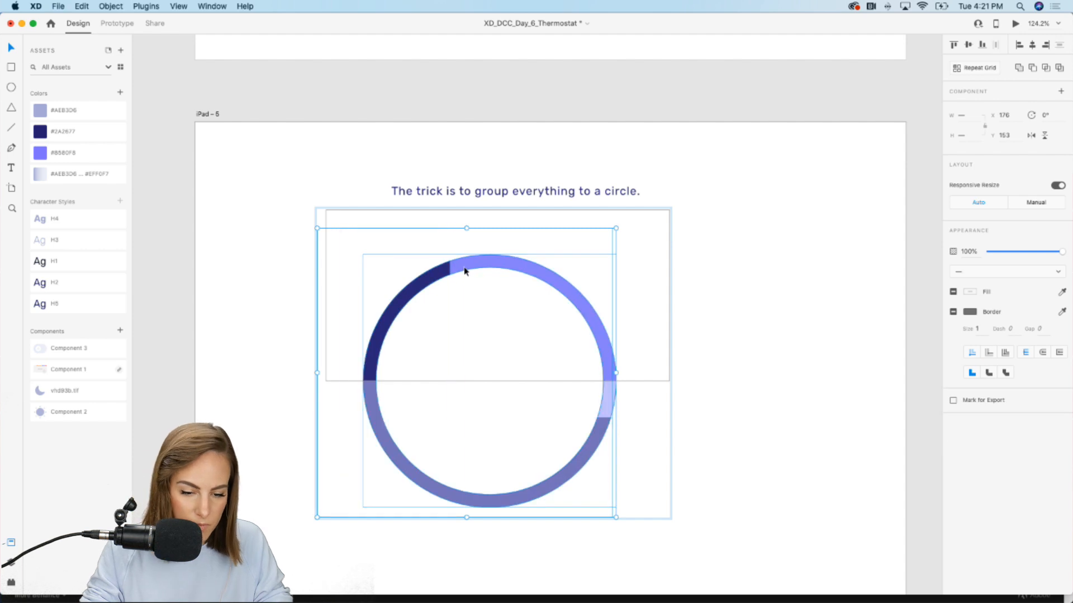
{"action": "key", "text": "super+shift+g"}
{"action": "key", "text": "super+z"}
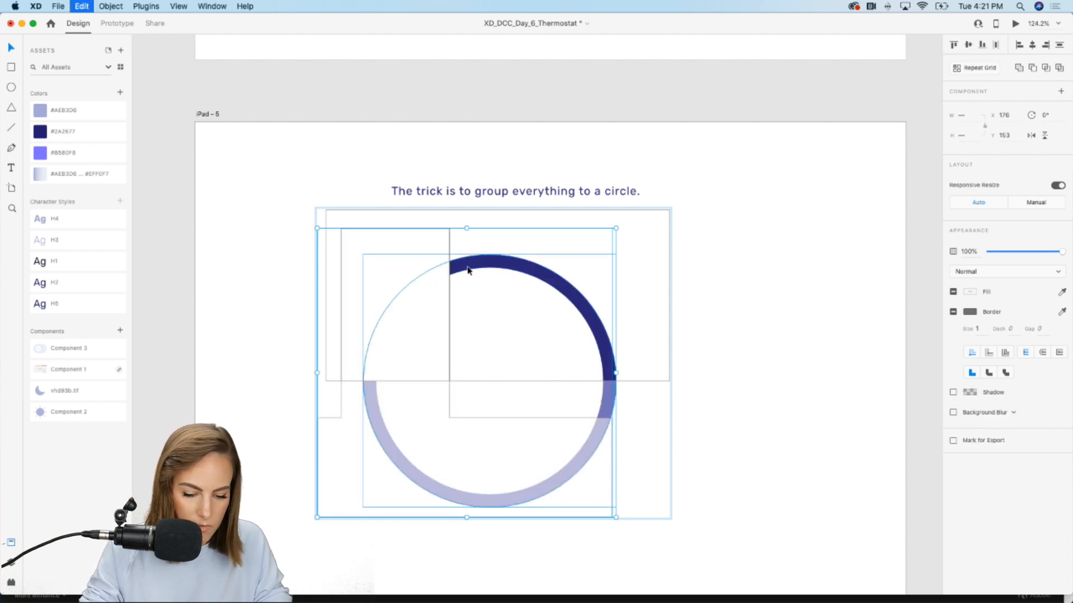
Retry grouping the white circle with the masked navy ring and undo the resulting changes
{"action": "left_click", "coordinate": [649, 163]}
{"action": "left_click", "coordinate": [476, 266]}
{"action": "key", "text": "super+shift+g"}
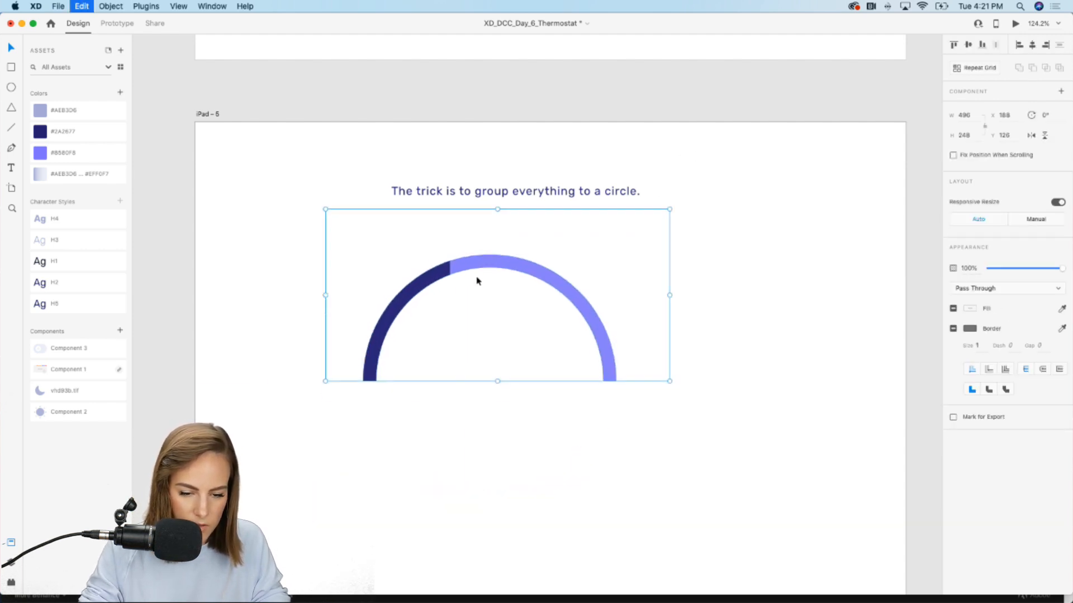
{"action": "left_click", "coordinate": [441, 274], "text": "shift"}
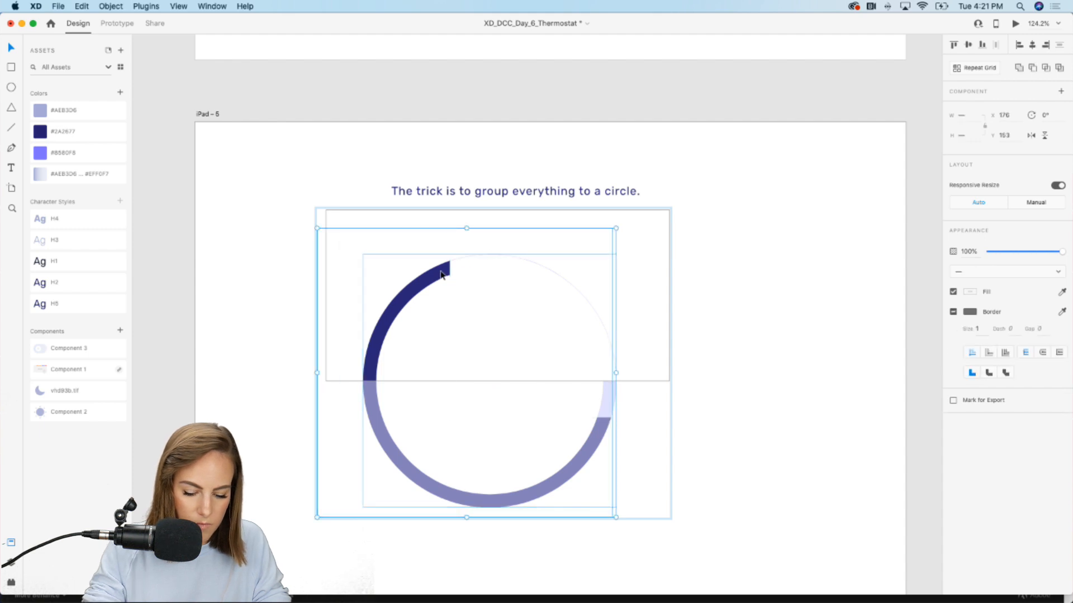
{"action": "key", "text": "super+shift+m"}
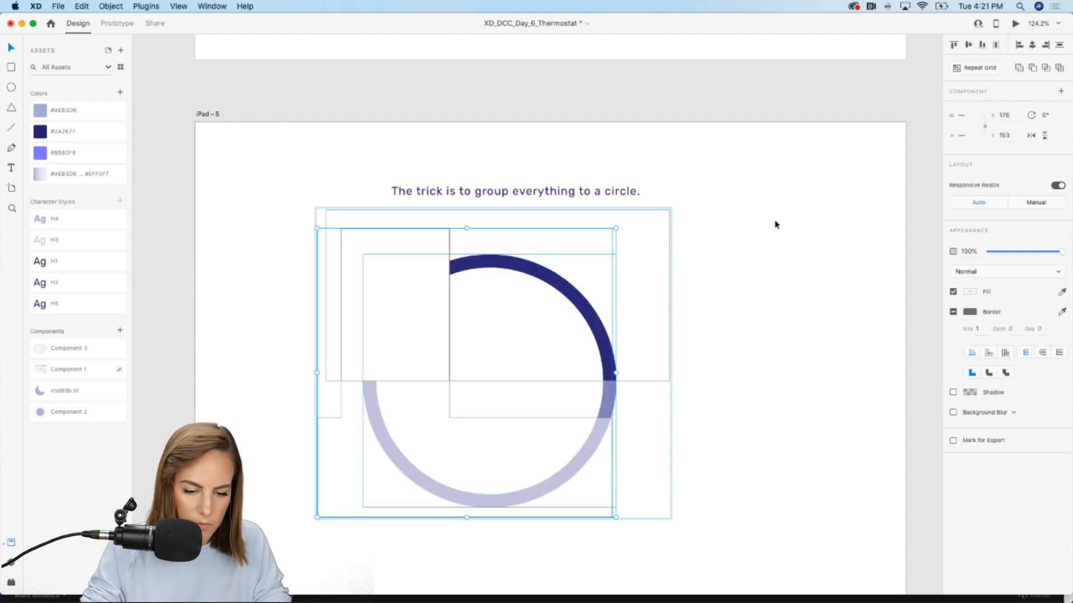
{"action": "key", "text": "Delete"}
{"action": "left_click", "coordinate": [776, 224]}
{"action": "left_click_drag", "start_coordinate": [439, 276], "coordinate": [441, 355]}
{"action": "key", "text": "super+z"}
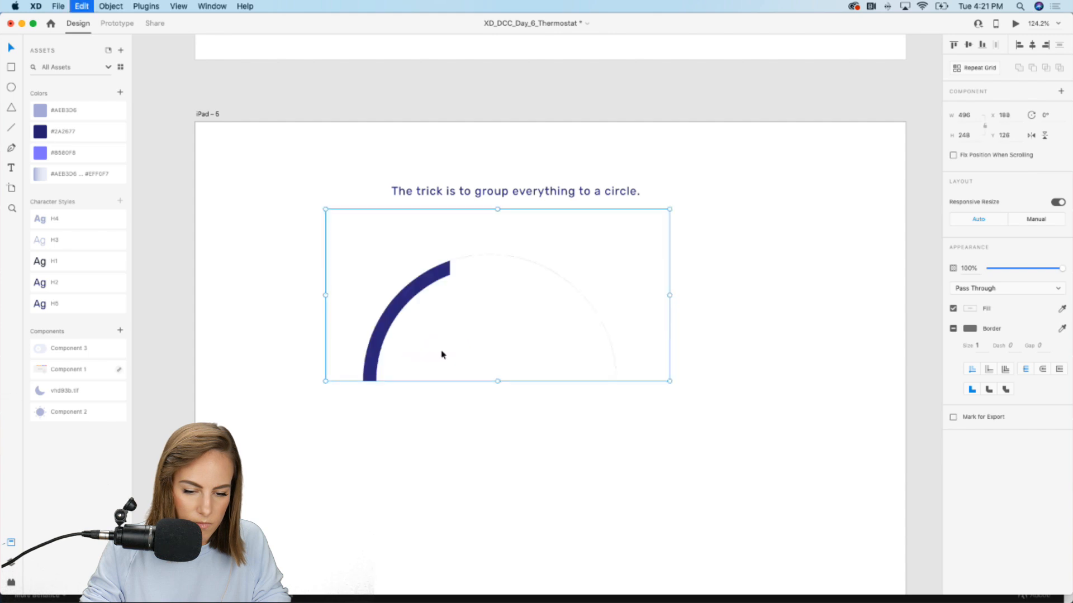
Examine the nested ring group inside the mask of the finished semicircular gauge on the iPad – 2 artboard
{"action": "left_click", "coordinate": [383, 256]}
{"action": "scroll", "coordinate": [372, 253], "scroll_direction": "up", "scroll_amount": 10}
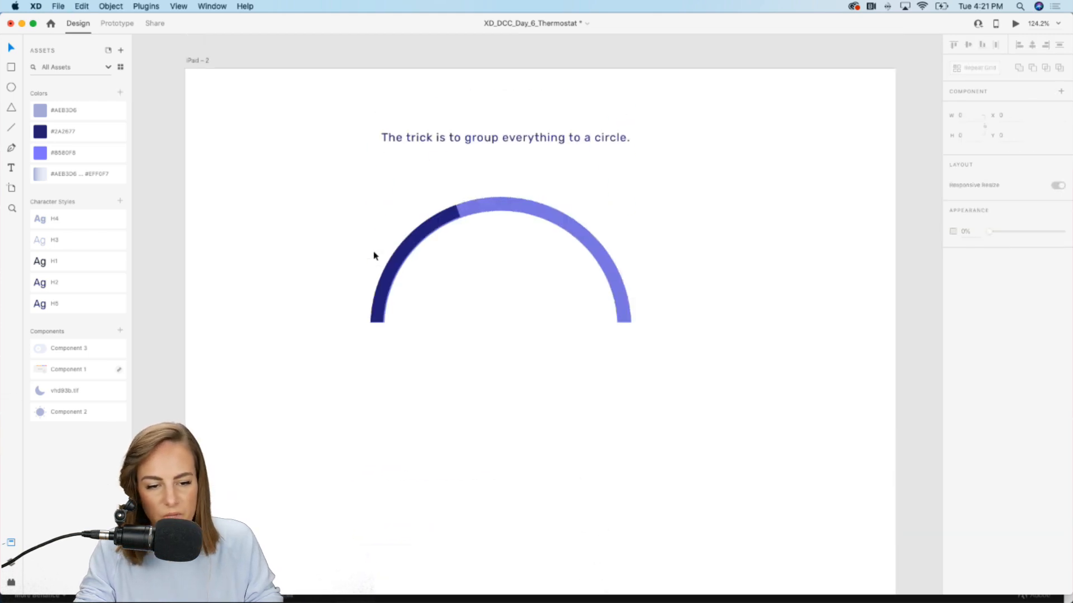
{"action": "left_click", "coordinate": [515, 270]}
{"action": "scroll", "coordinate": [515, 270], "scroll_direction": "up", "scroll_amount": 5}
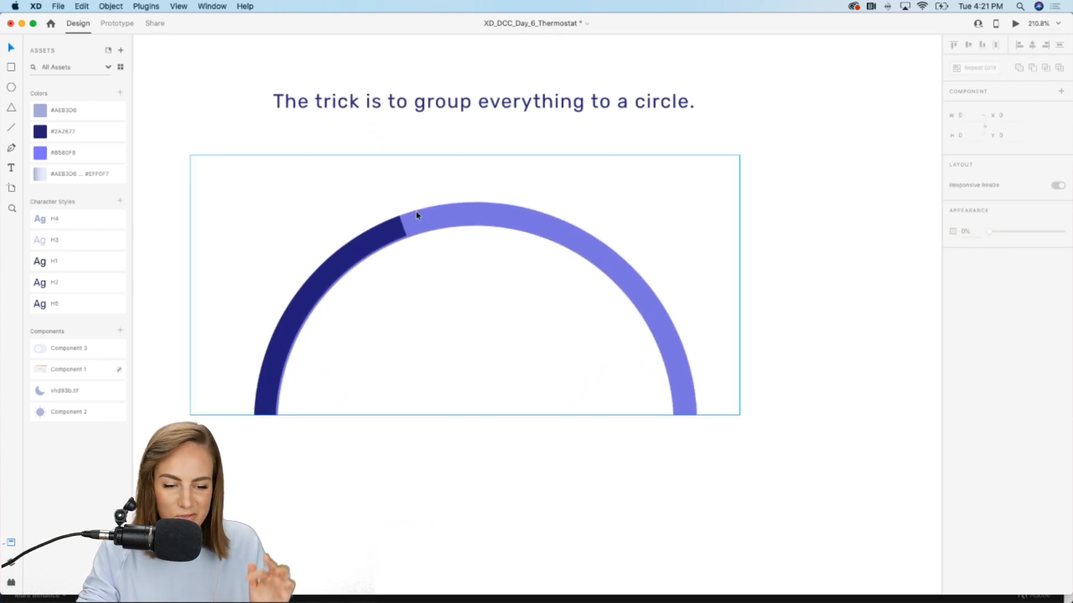
{"action": "left_click", "coordinate": [372, 234]}
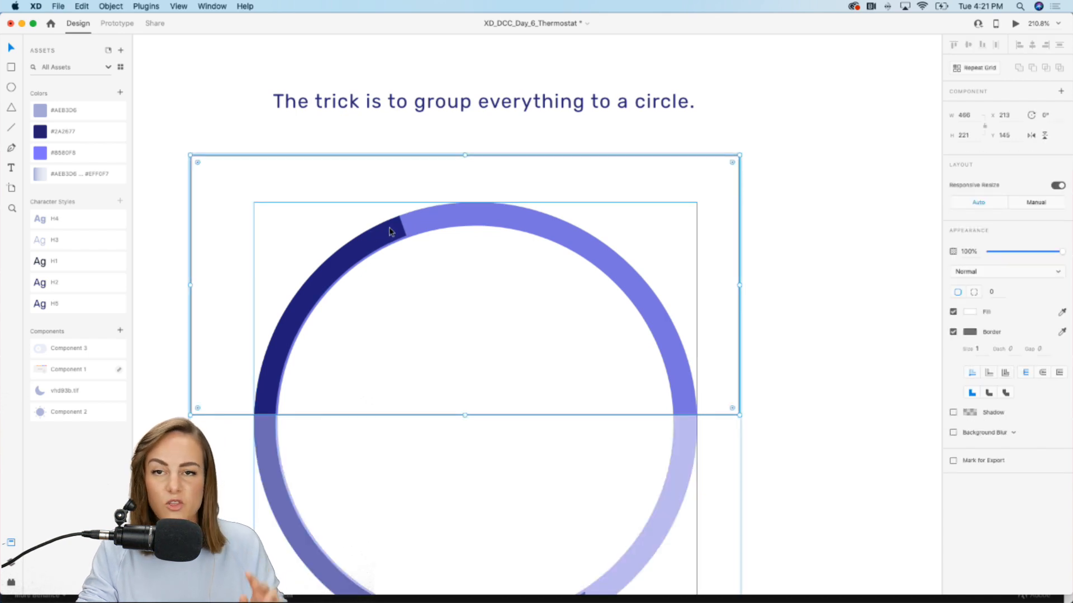
{"action": "double_click", "coordinate": [389, 233]}
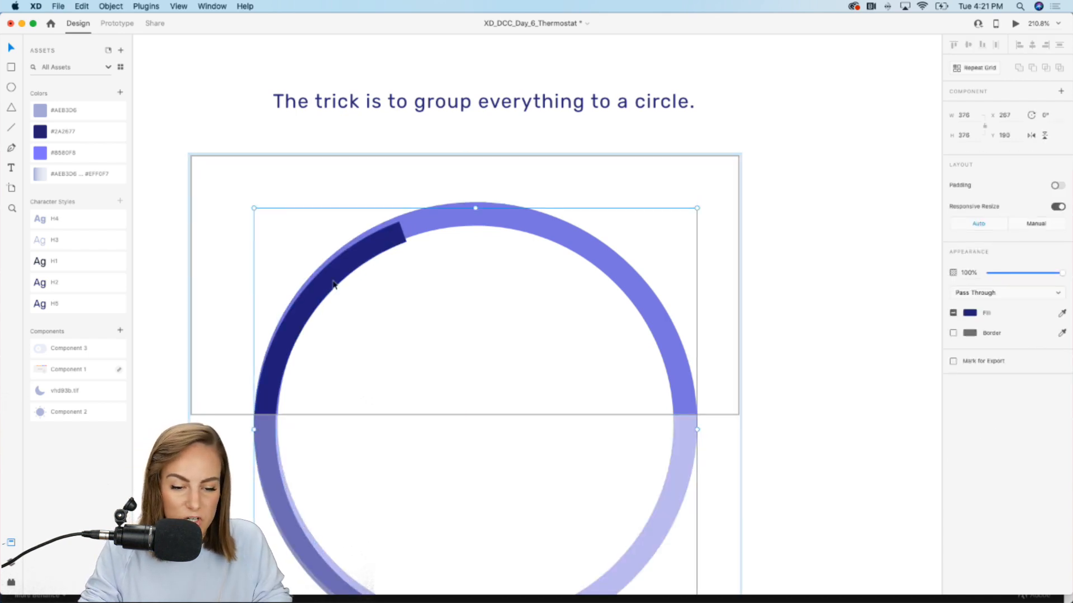
{"action": "left_click", "coordinate": [423, 221]}
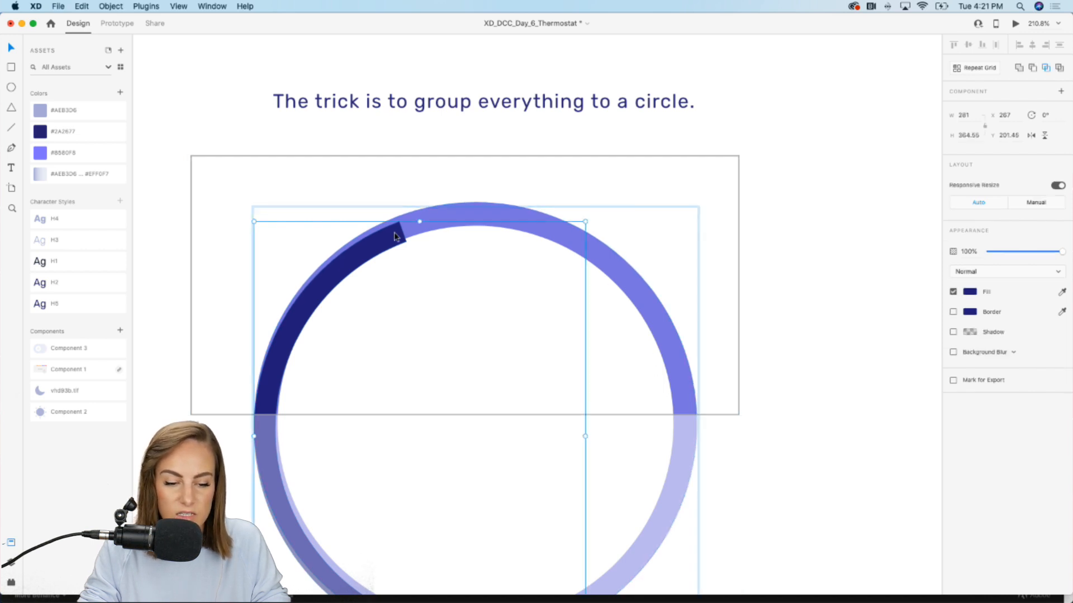
Move the invisible circle grouped with the navy ring, toggle its fill to reveal it, and undo these changes
{"action": "left_click", "coordinate": [428, 213]}
{"action": "left_click_drag", "start_coordinate": [428, 213], "coordinate": [399, 204]}
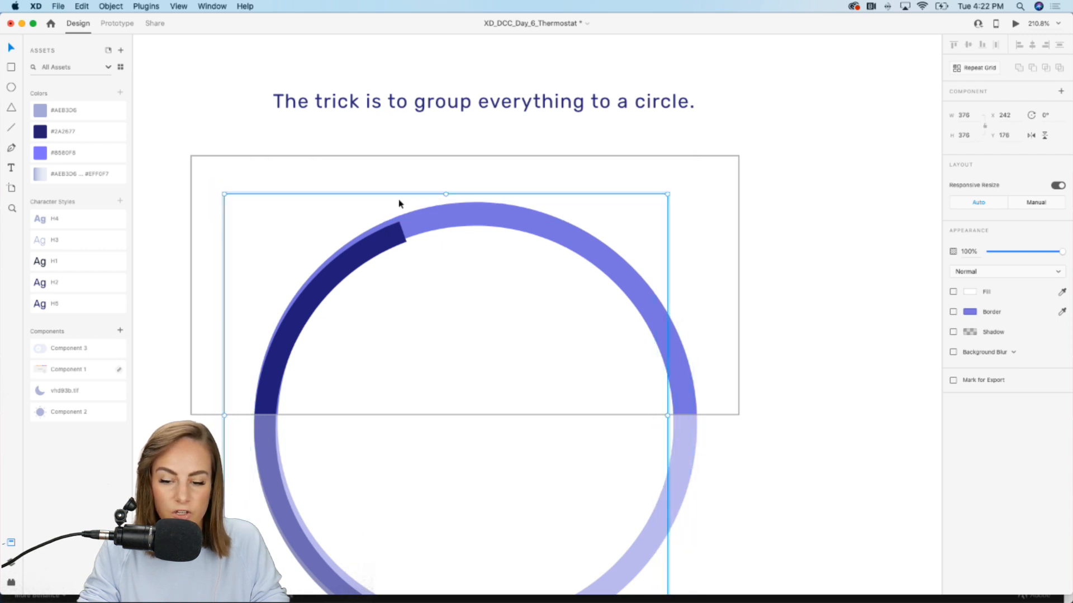
{"action": "left_click", "coordinate": [953, 292]}
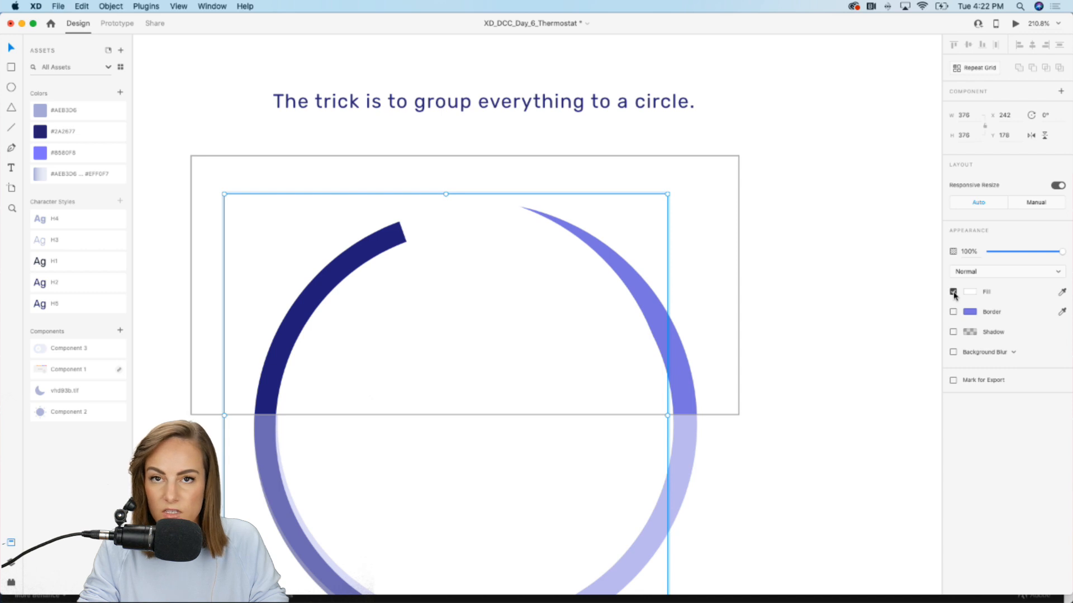
{"action": "left_click", "coordinate": [953, 292]}
{"action": "key", "text": "super+z"}
{"action": "key", "text": "super+z"}
{"action": "key", "text": "super+z"}
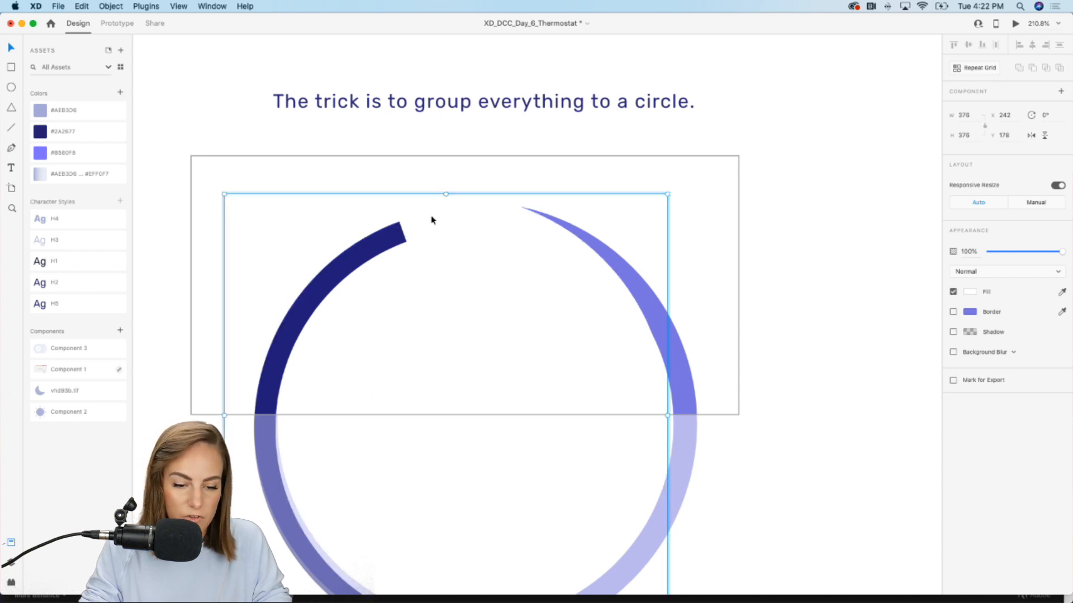
{"action": "left_click", "coordinate": [380, 246]}
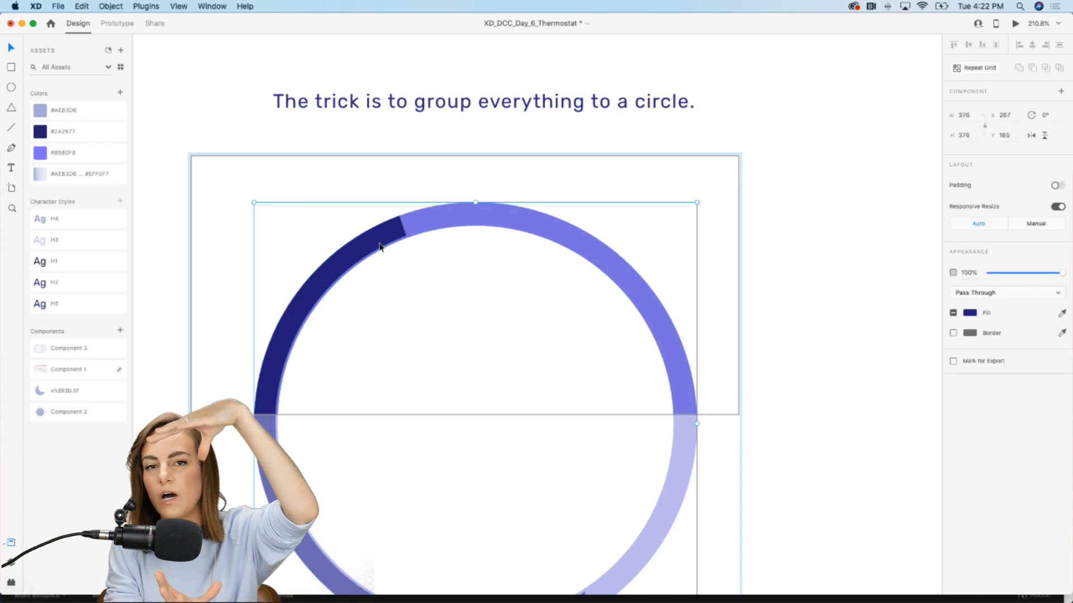
Preview the semicircular gauge prototype from the iPad – 2 artboard, trigger its rotation, and close the preview
{"action": "scroll", "coordinate": [379, 246], "scroll_direction": "down", "scroll_amount": 5}
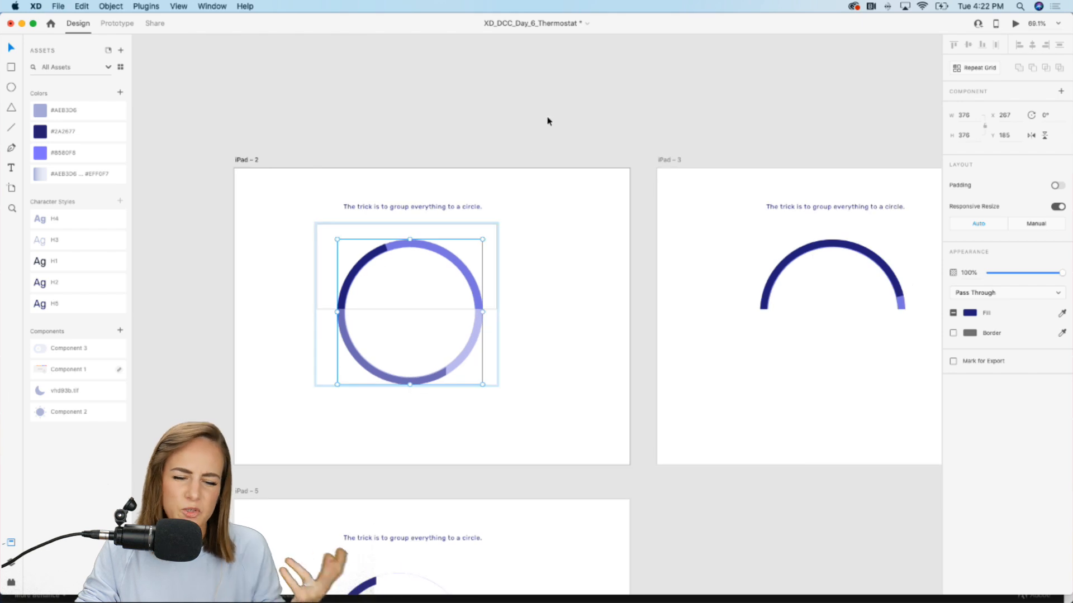
{"action": "left_click", "coordinate": [547, 120]}
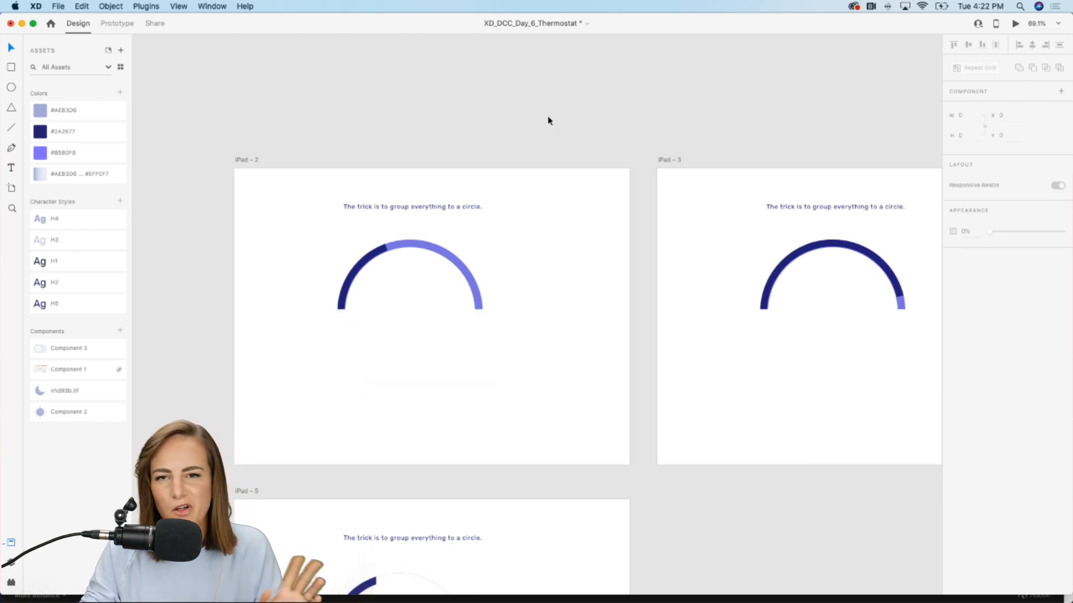
{"action": "left_click", "coordinate": [1015, 25]}
{"action": "left_click", "coordinate": [549, 157]}
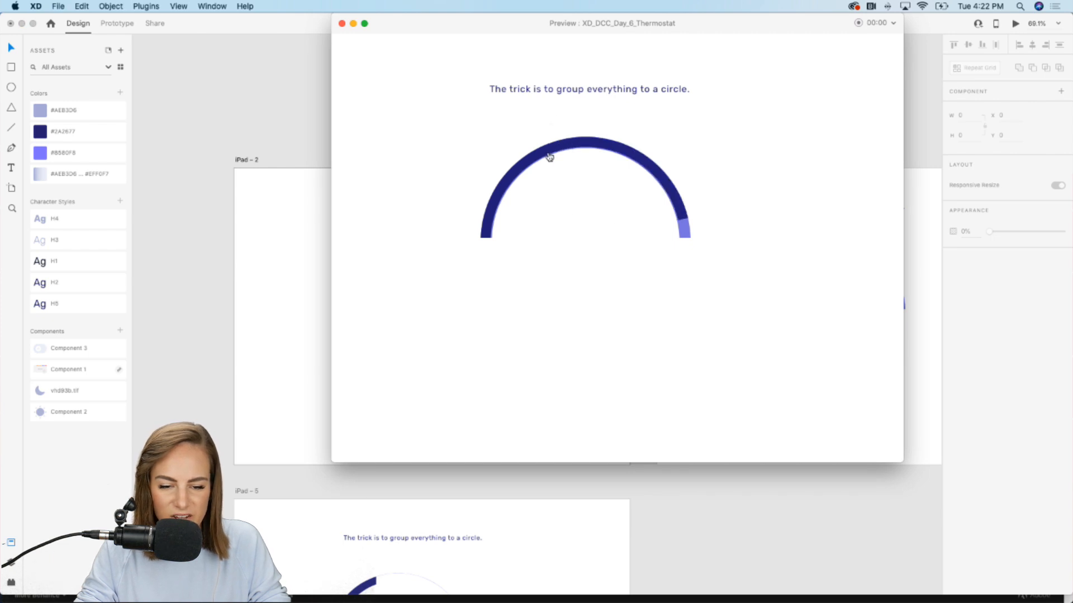
{"action": "left_click", "coordinate": [341, 24]}
Preview the unmasked full-circle ring prototype on the iPad – 1 artboard, trigger its rotation, and close the preview
{"action": "scroll", "coordinate": [508, 149], "scroll_direction": "right", "scroll_amount": 10}
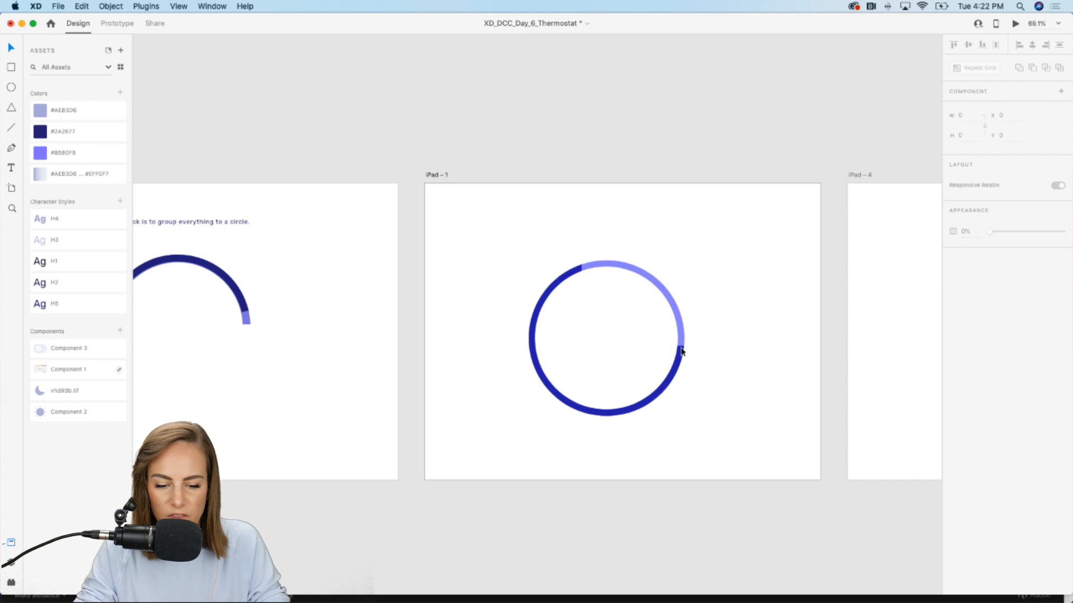
{"action": "left_click", "coordinate": [1016, 24]}
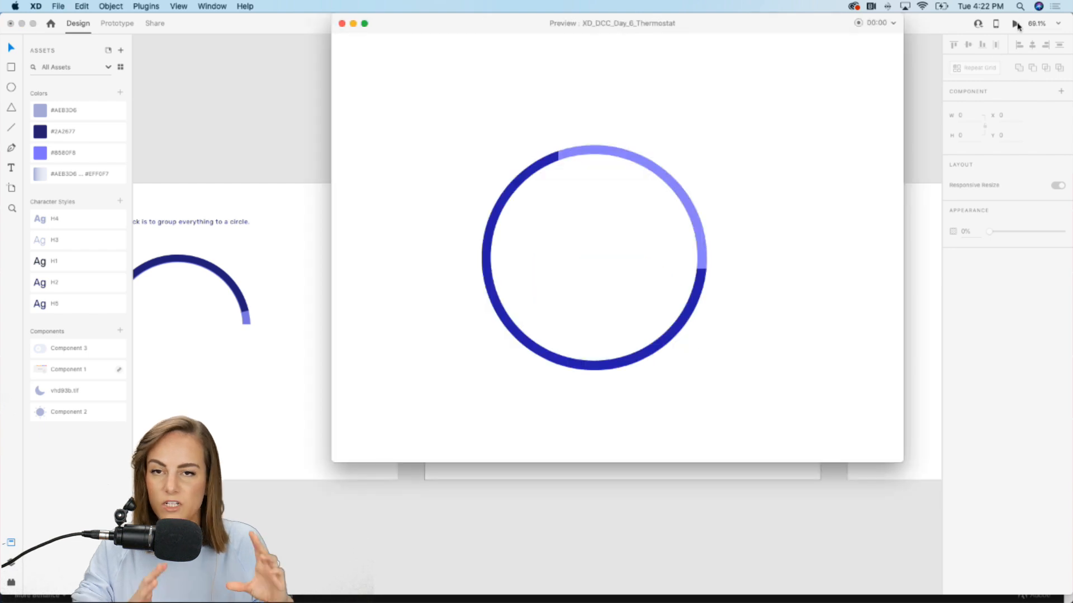
{"action": "left_click", "coordinate": [700, 284]}
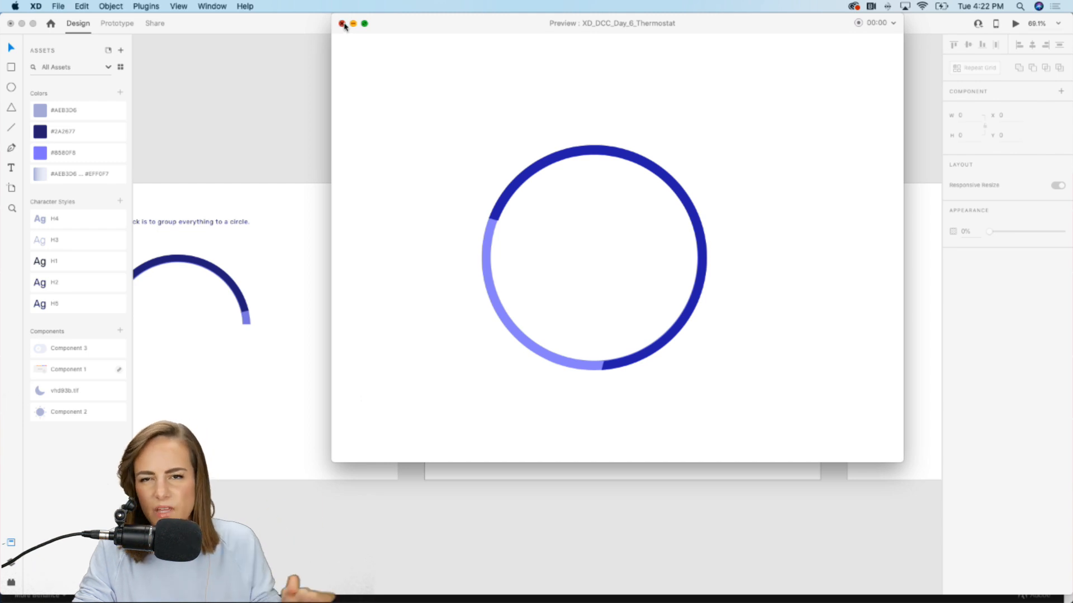
{"action": "left_click", "coordinate": [342, 23]}
Return to the Thermostat UI artboards and save the document
{"action": "scroll", "coordinate": [344, 70], "scroll_direction": "left", "scroll_amount": 4}
{"action": "scroll", "coordinate": [345, 70], "scroll_direction": "left", "scroll_amount": 10}
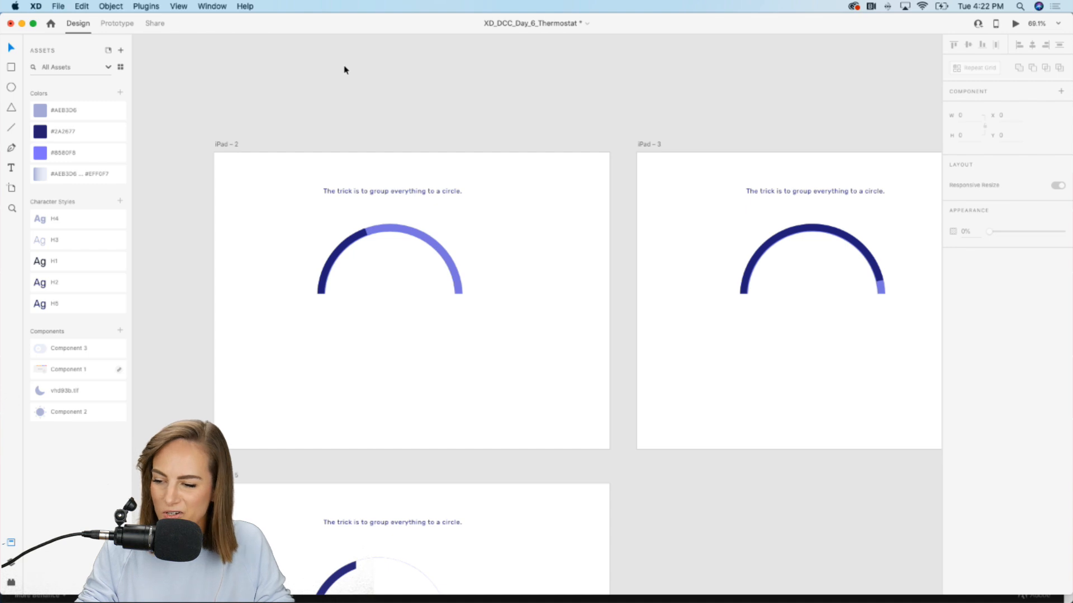
{"action": "scroll", "coordinate": [344, 70], "scroll_direction": "up", "scroll_amount": 3}
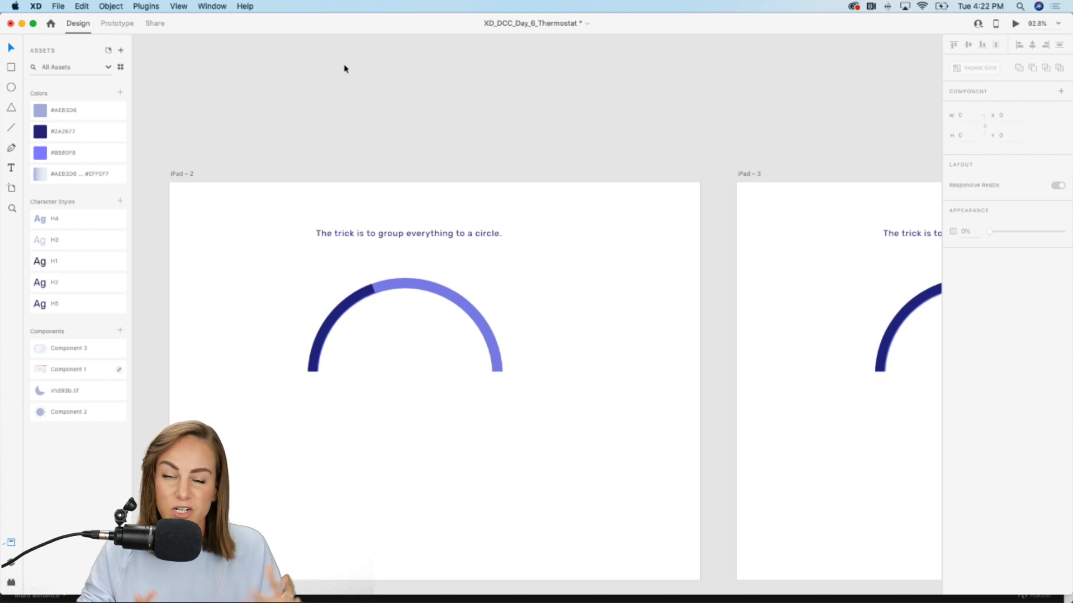
{"action": "scroll", "coordinate": [344, 69], "scroll_direction": "down", "scroll_amount": 5}
{"action": "scroll", "coordinate": [346, 70], "scroll_direction": "left", "scroll_amount": 10}
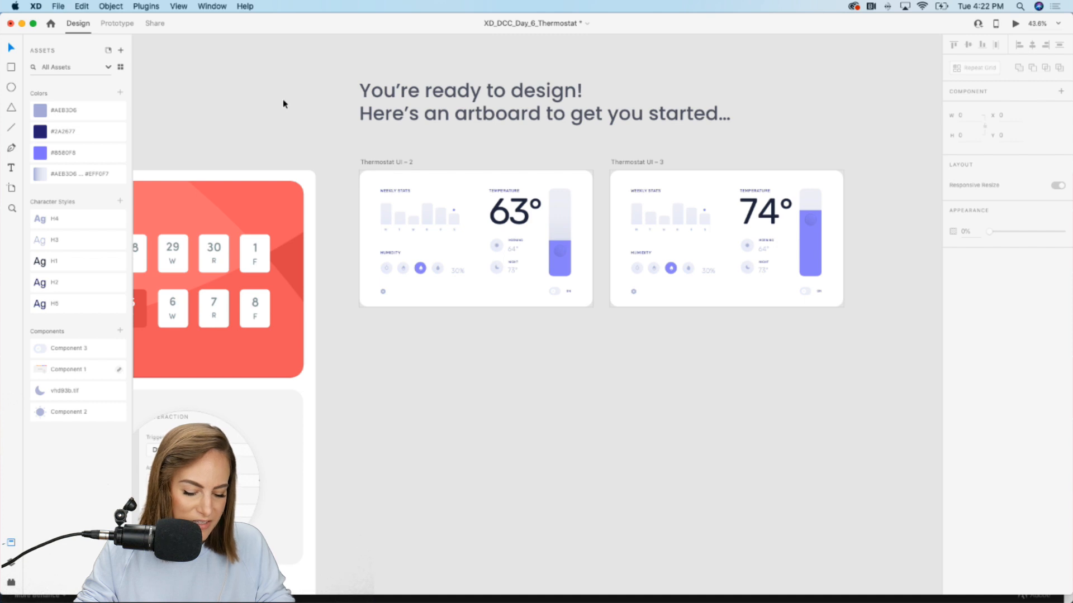
{"action": "key", "text": "super+s"}
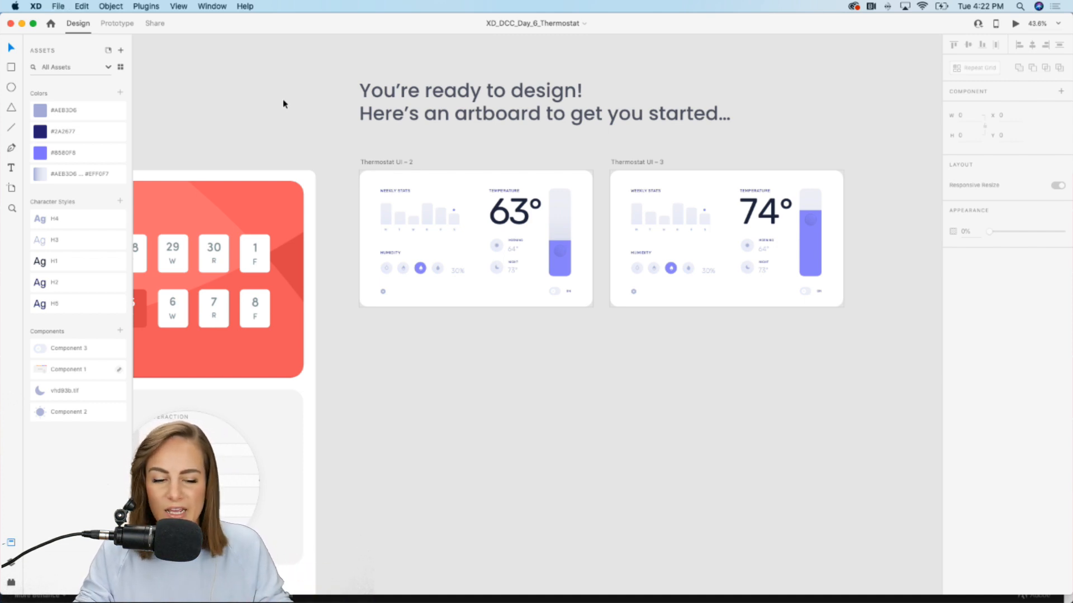
{"action": "scroll", "coordinate": [282, 99], "scroll_direction": "up", "scroll_amount": 5}
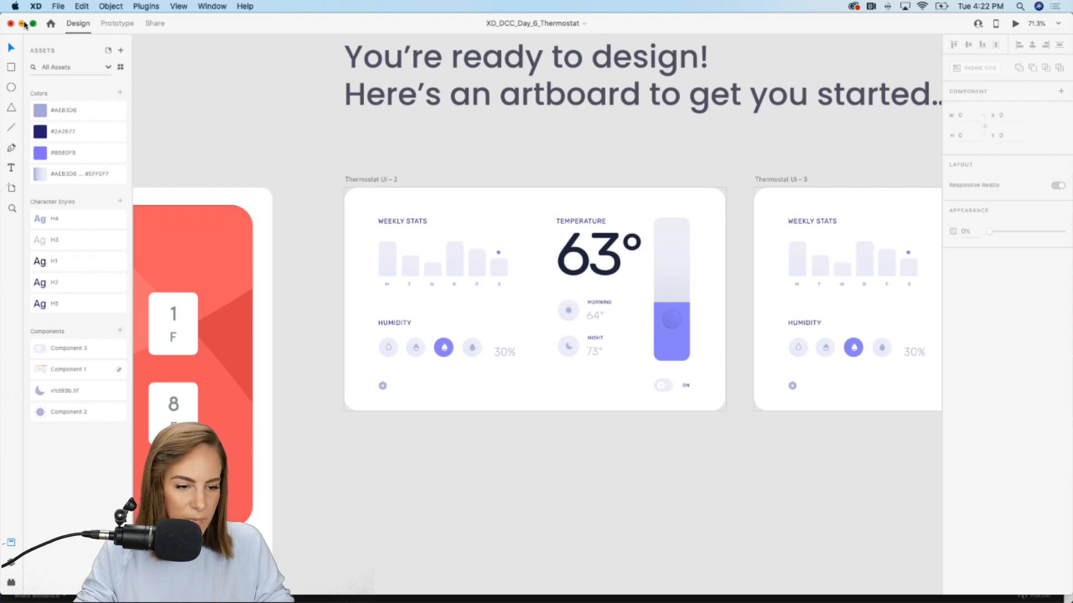
Switch to the Behance profile in Chrome and open the April 27–May 8 XD Daily Creative Challenge project for editing
{"action": "left_click", "coordinate": [22, 23]}
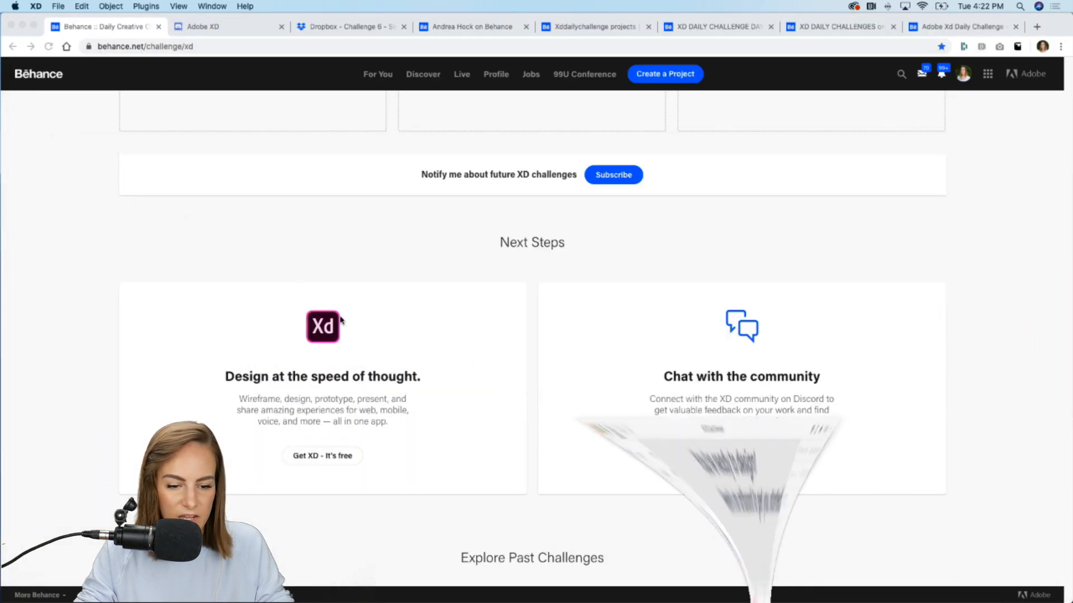
{"action": "left_click", "coordinate": [478, 25]}
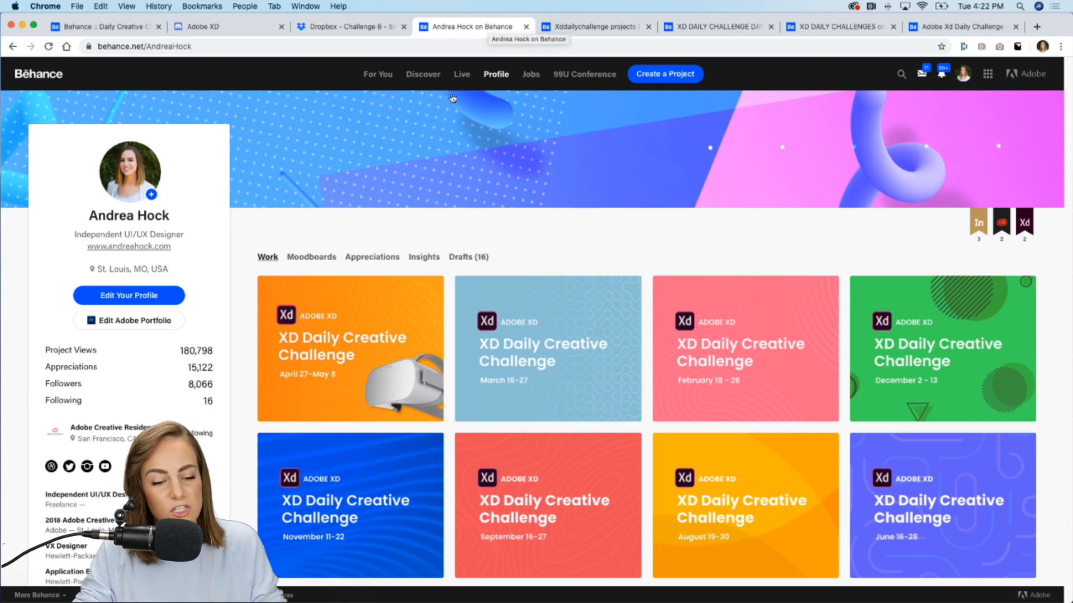
{"action": "left_click", "coordinate": [283, 293]}
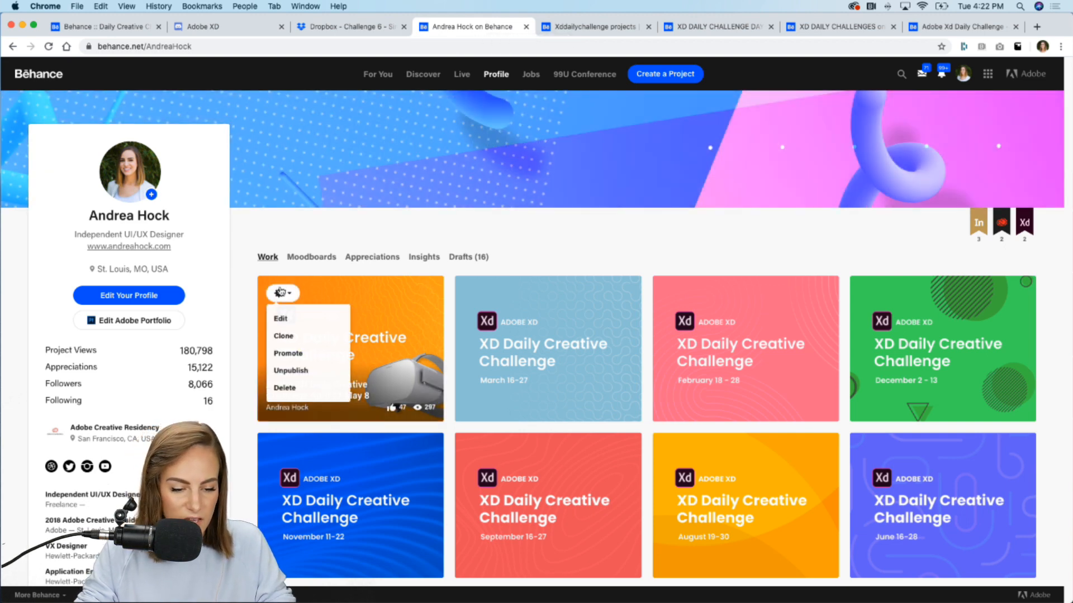
{"action": "left_click", "coordinate": [282, 319]}
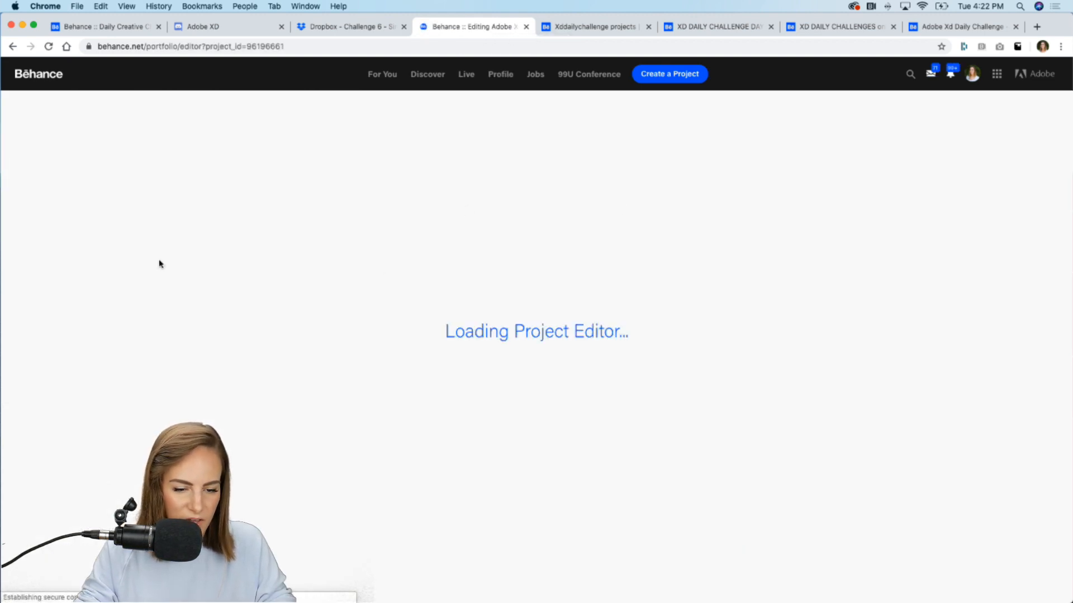
Check the project tags in the project's discoverability settings and close the settings without saving
{"action": "left_click", "coordinate": [211, 113]}
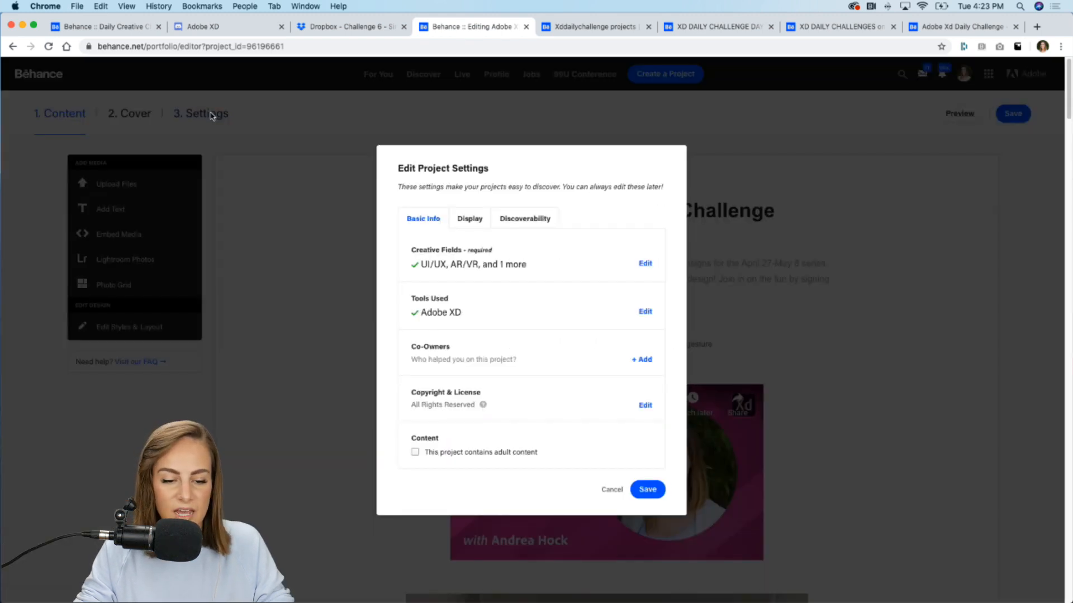
{"action": "left_click", "coordinate": [532, 218]}
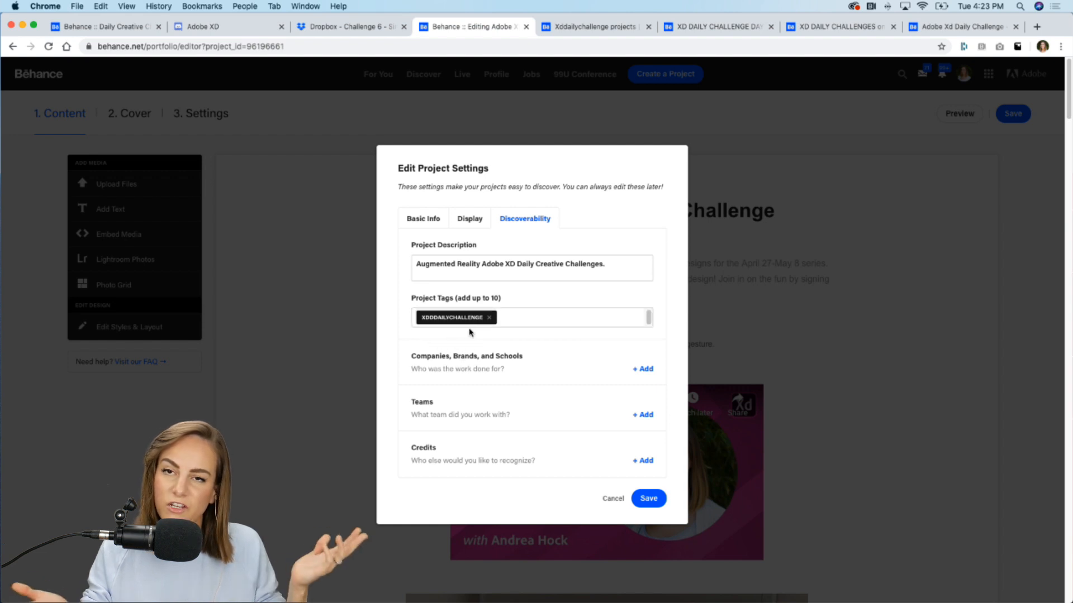
{"action": "left_click", "coordinate": [613, 498]}
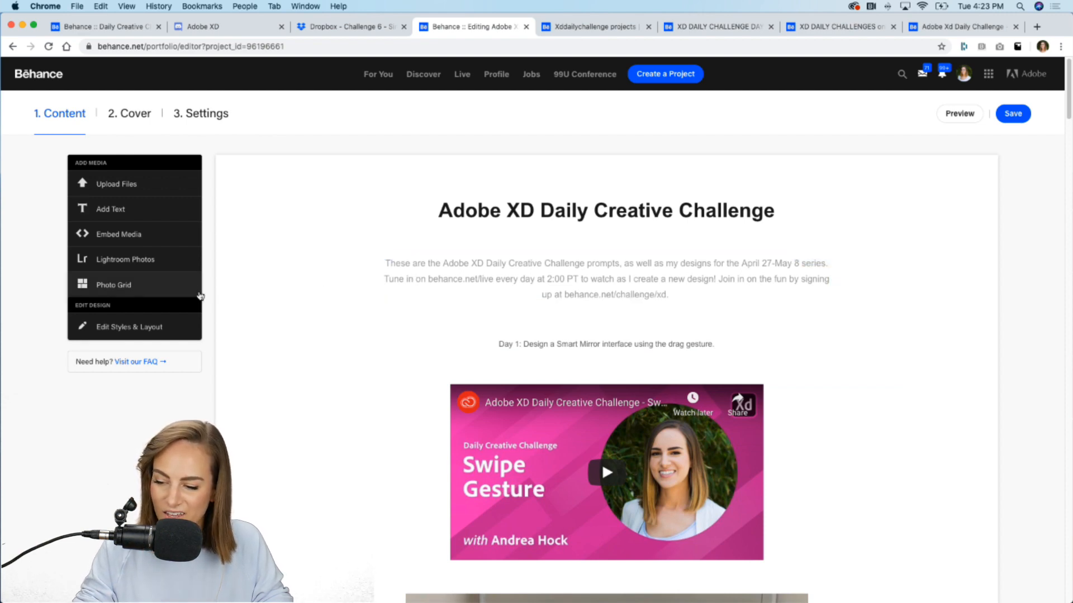
Review the XD Daily Challenge Day 3 Control Hub project from the xddailychallenge submissions, including its prompt, concept and prototype video
{"action": "left_click", "coordinate": [581, 27]}
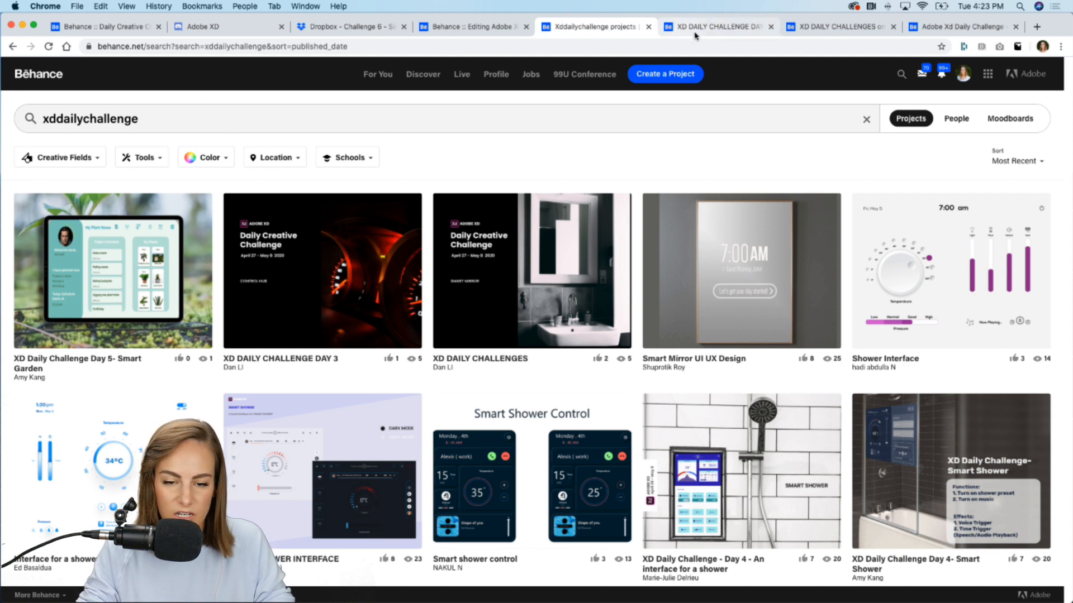
{"action": "left_click", "coordinate": [718, 28]}
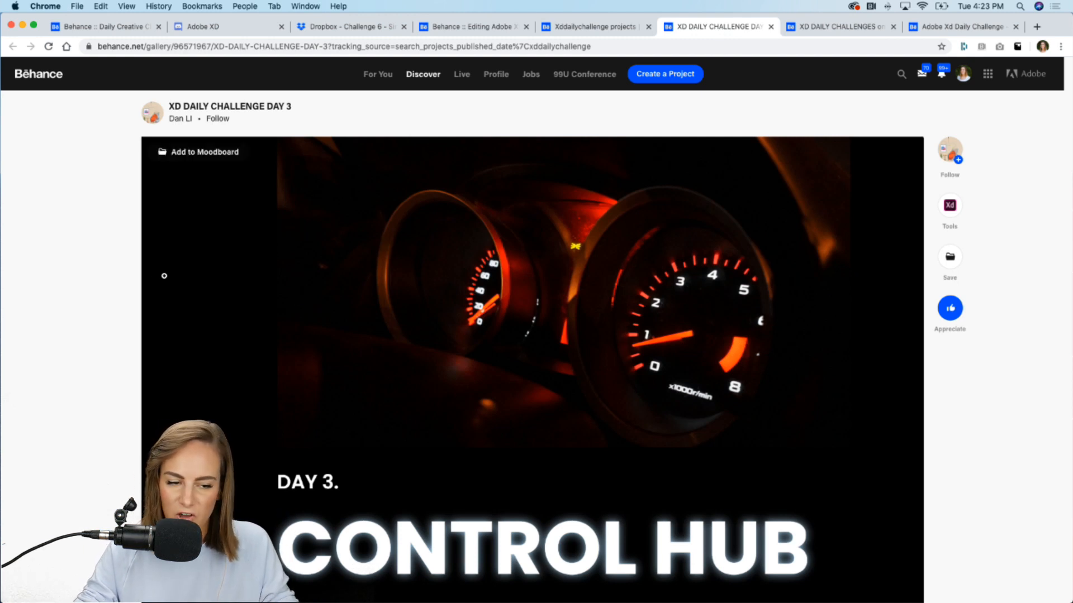
{"action": "scroll", "coordinate": [111, 286], "scroll_direction": "down", "scroll_amount": 5}
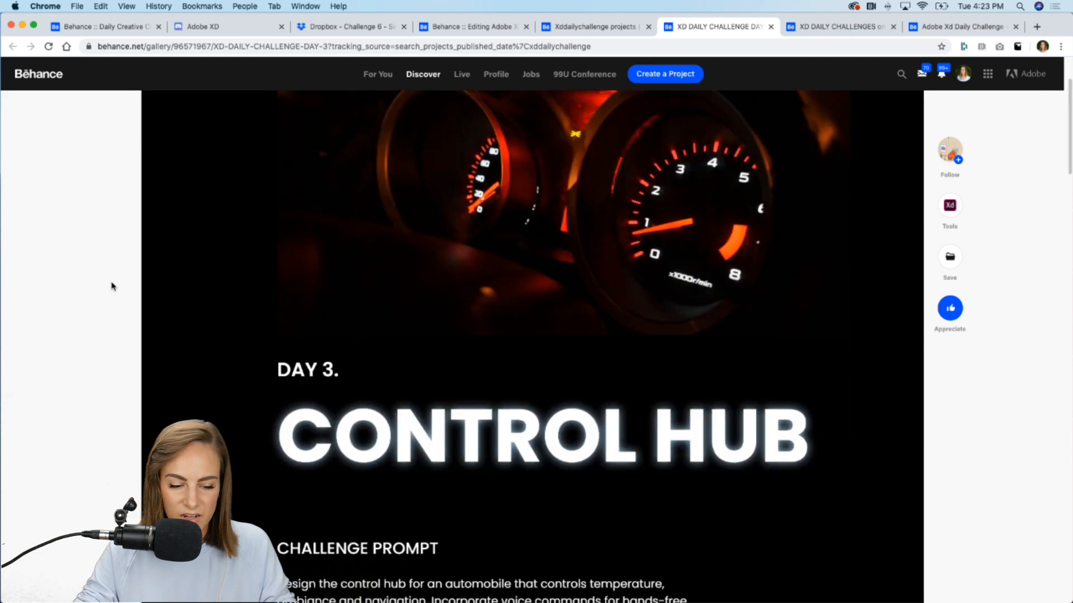
{"action": "scroll", "coordinate": [112, 287], "scroll_direction": "down", "scroll_amount": 5}
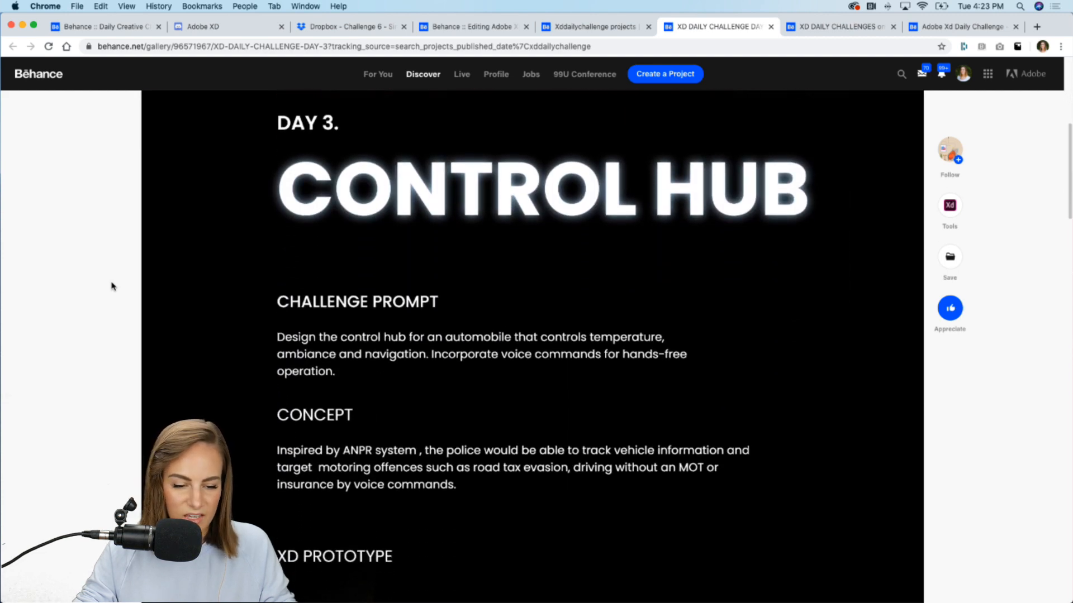
{"action": "scroll", "coordinate": [111, 287], "scroll_direction": "up", "scroll_amount": 5}
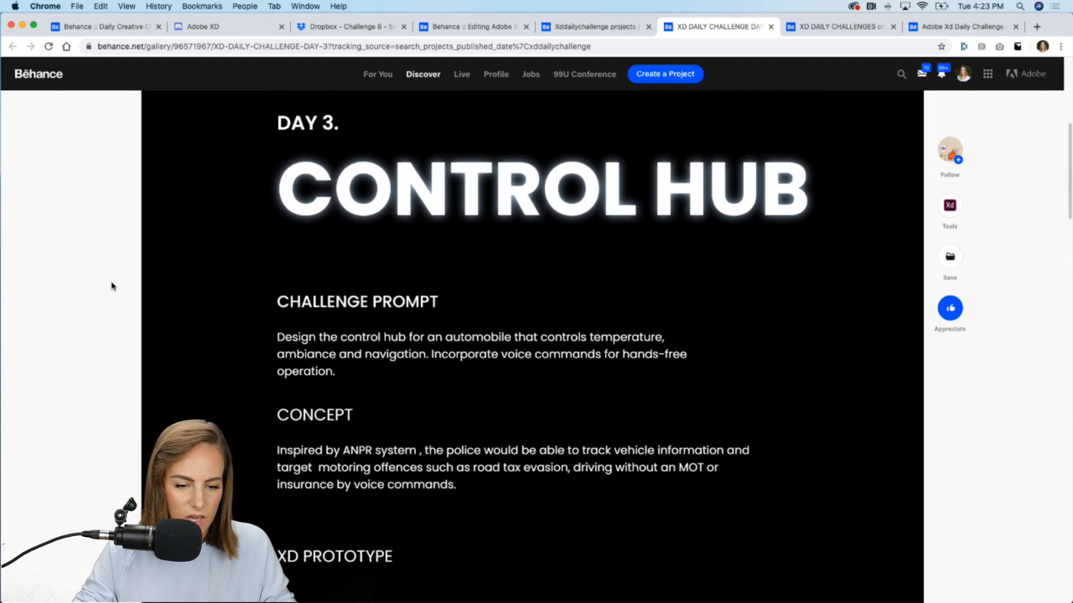
{"action": "scroll", "coordinate": [313, 184], "scroll_direction": "down", "scroll_amount": 12}
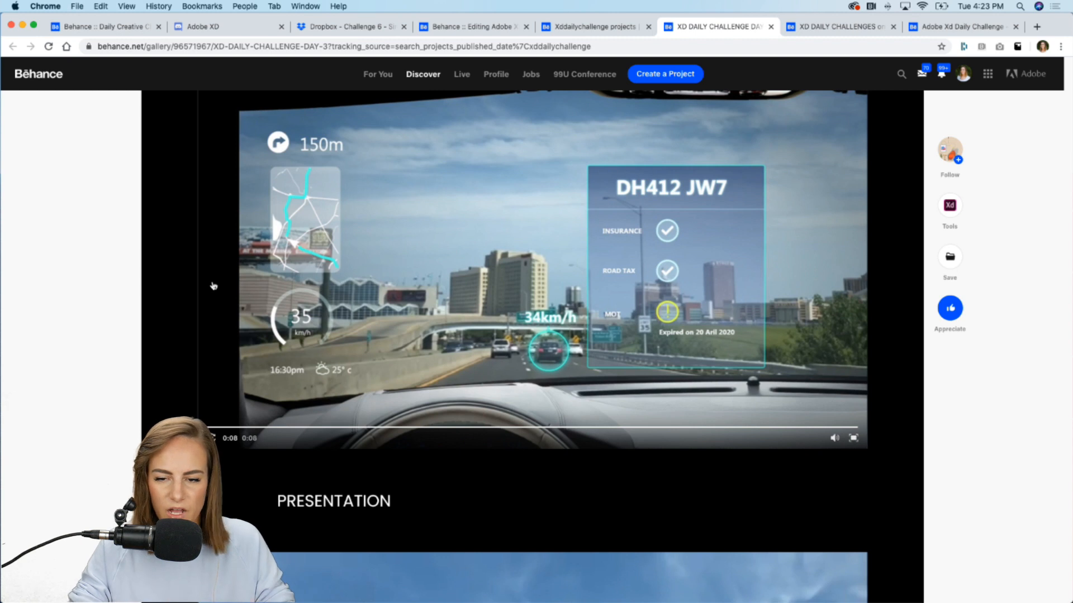
{"action": "scroll", "coordinate": [213, 286], "scroll_direction": "up", "scroll_amount": 1}
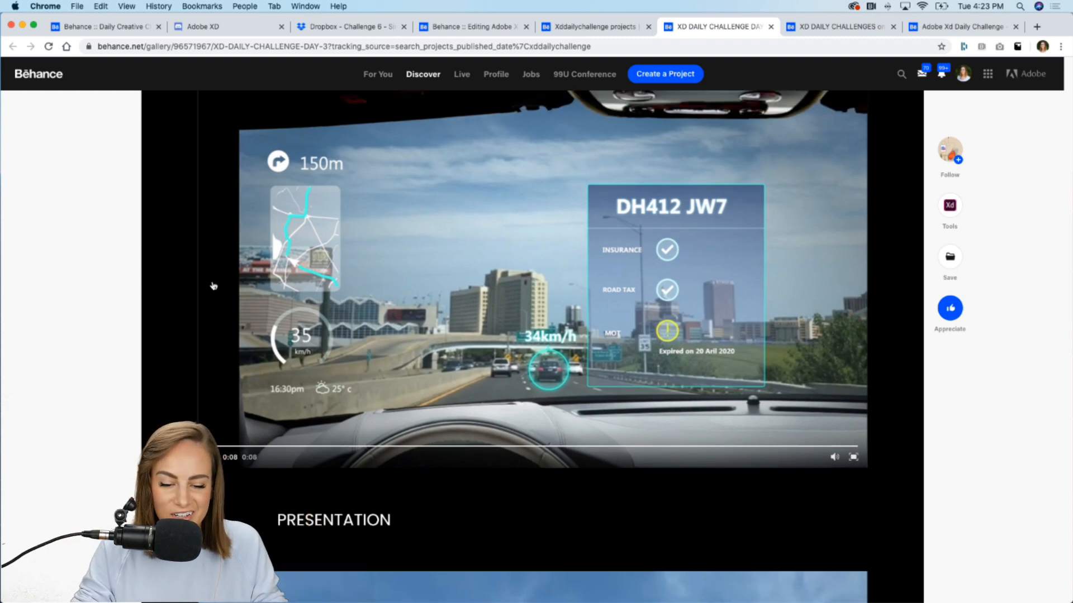
{"action": "scroll", "coordinate": [213, 286], "scroll_direction": "up", "scroll_amount": 3}
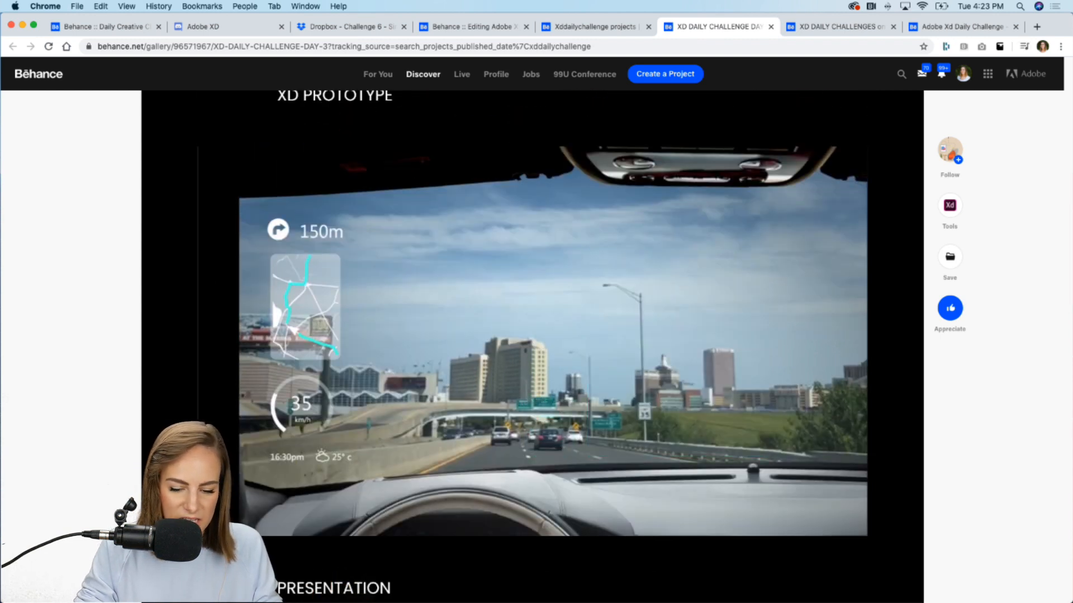
Play the Control Hub windshield prototype video and the presentation video below it, and return to the project's beginning
{"action": "scroll", "coordinate": [978, 524], "scroll_direction": "up", "scroll_amount": 1}
{"action": "scroll", "coordinate": [978, 524], "scroll_direction": "down", "scroll_amount": 1}
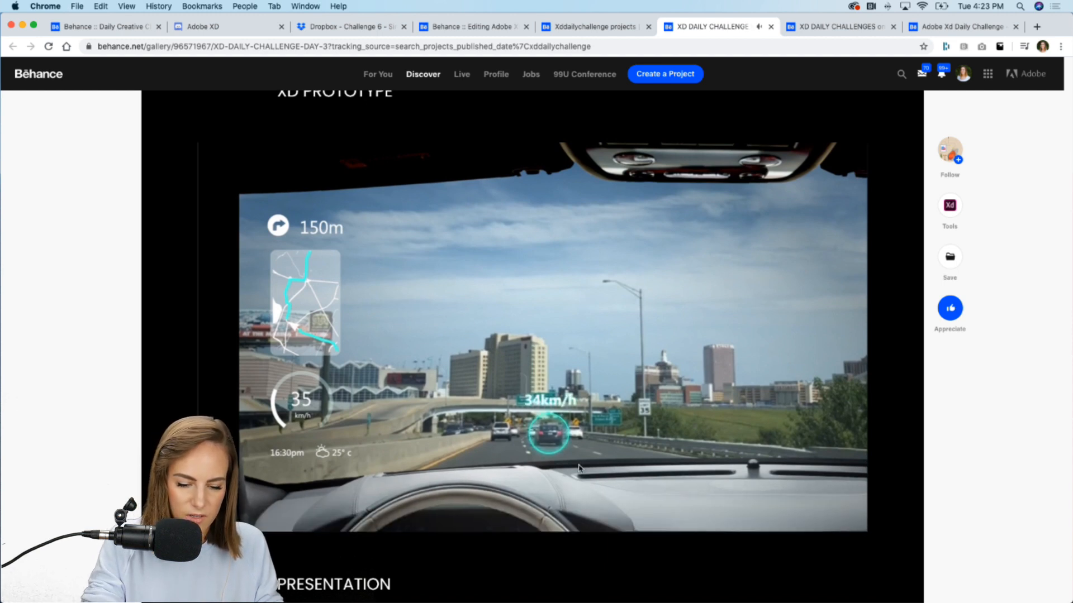
{"action": "left_click", "coordinate": [346, 512]}
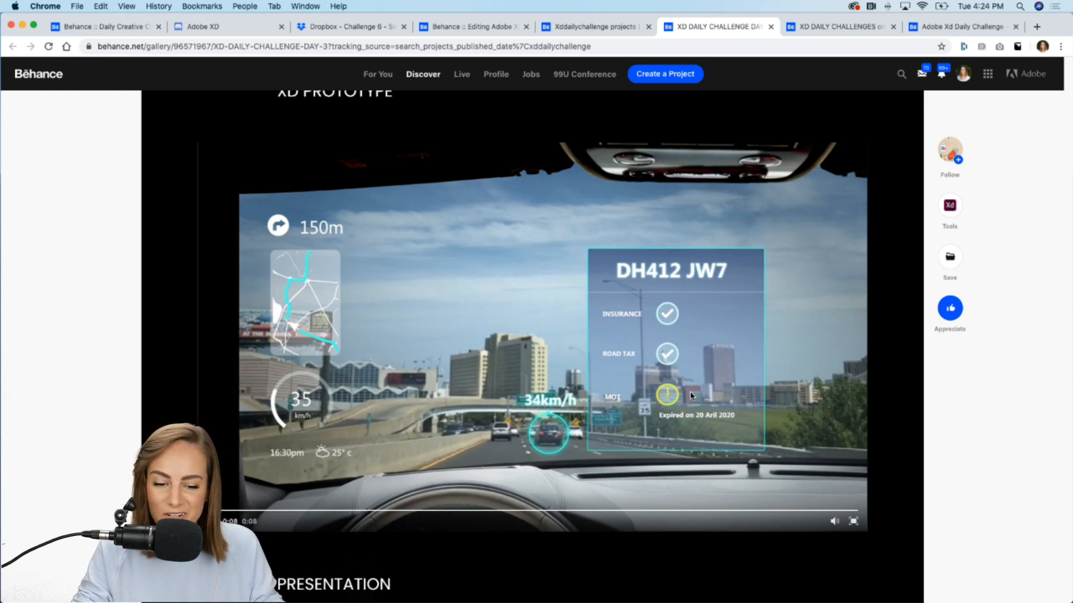
{"action": "scroll", "coordinate": [691, 395], "scroll_direction": "down", "scroll_amount": 10}
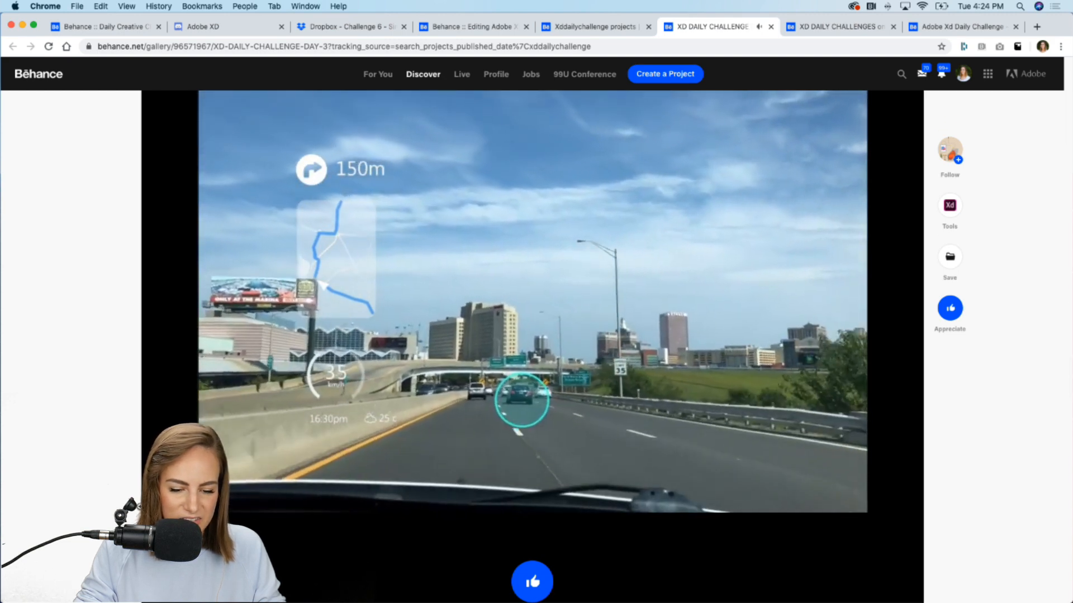
{"action": "scroll", "coordinate": [532, 324], "scroll_direction": "up", "scroll_amount": 2}
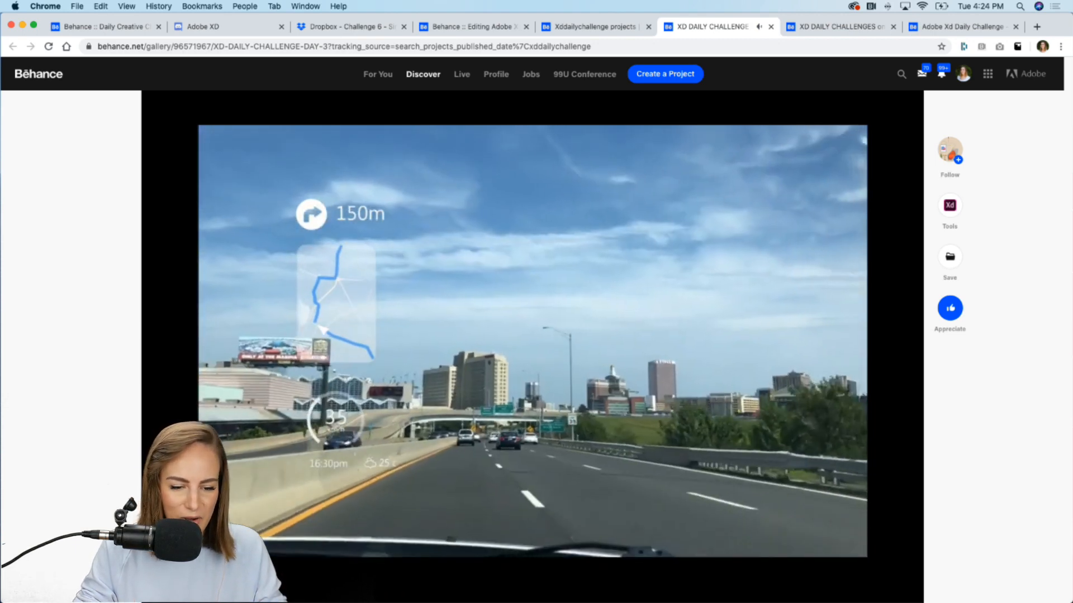
{"action": "scroll", "coordinate": [559, 245], "scroll_direction": "up", "scroll_amount": 15}
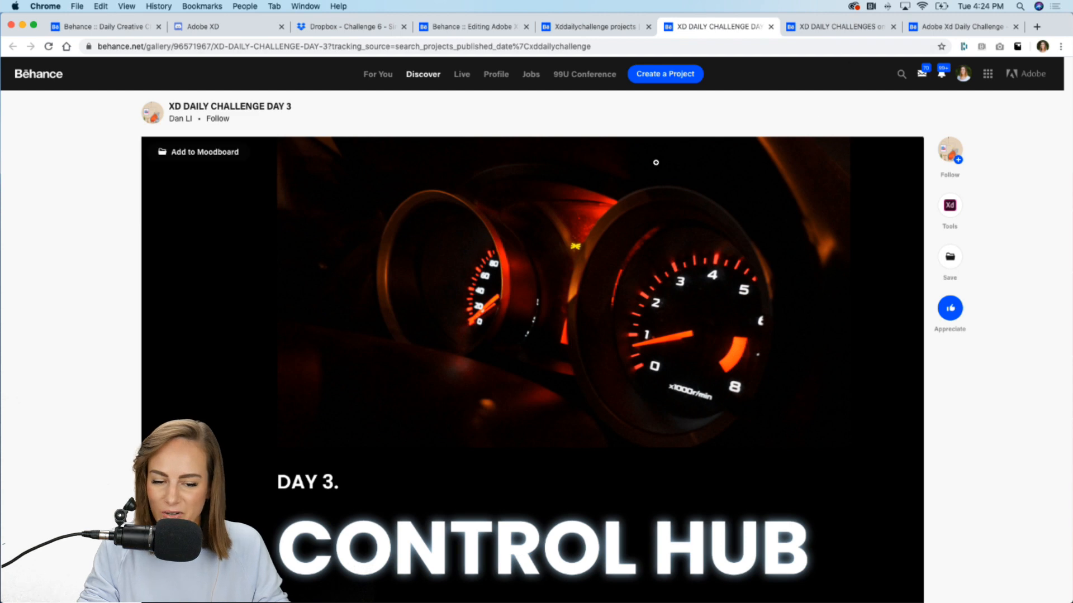
Review the Day 1 Smart Mirror project in the XD Daily Challenges submission, watching its presentation video in full screen
{"action": "left_click", "coordinate": [827, 27]}
{"action": "scroll", "coordinate": [219, 241], "scroll_direction": "down", "scroll_amount": 20}
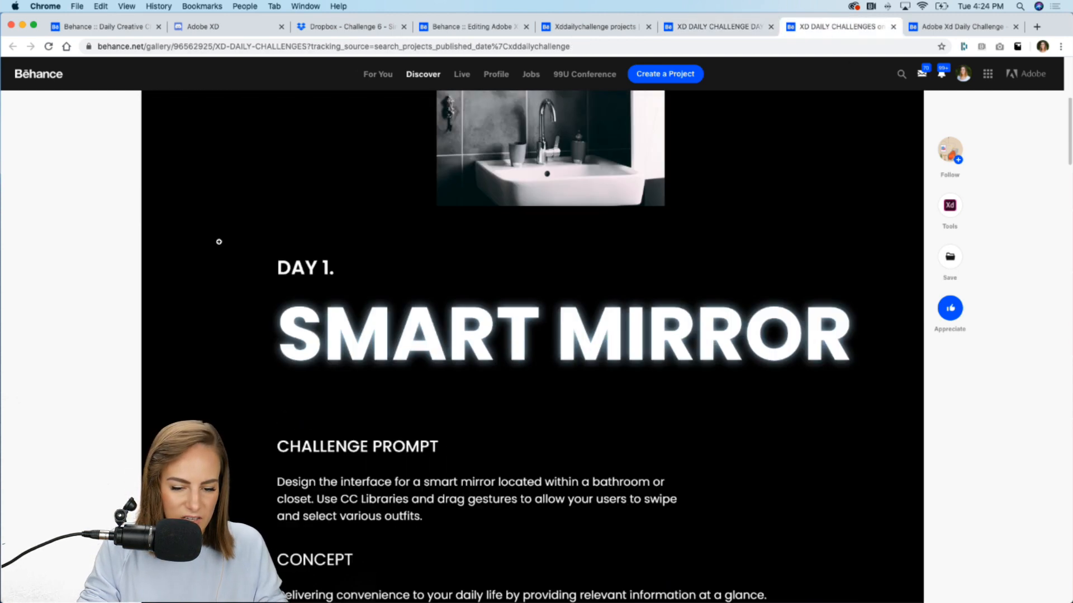
{"action": "scroll", "coordinate": [219, 241], "scroll_direction": "down", "scroll_amount": 15}
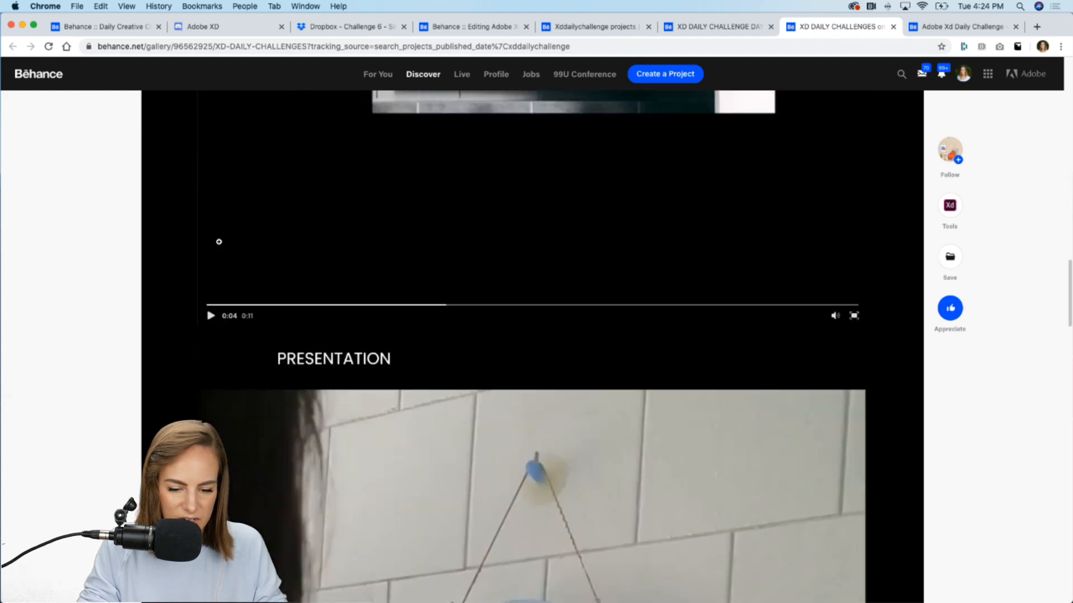
{"action": "scroll", "coordinate": [219, 241], "scroll_direction": "down", "scroll_amount": 8}
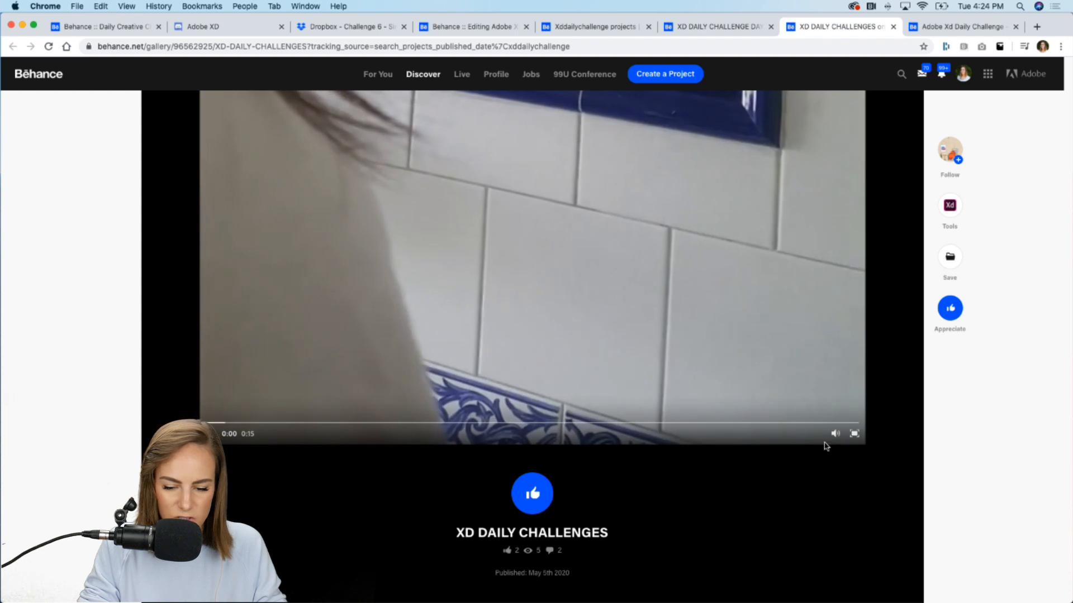
{"action": "left_click", "coordinate": [853, 434]}
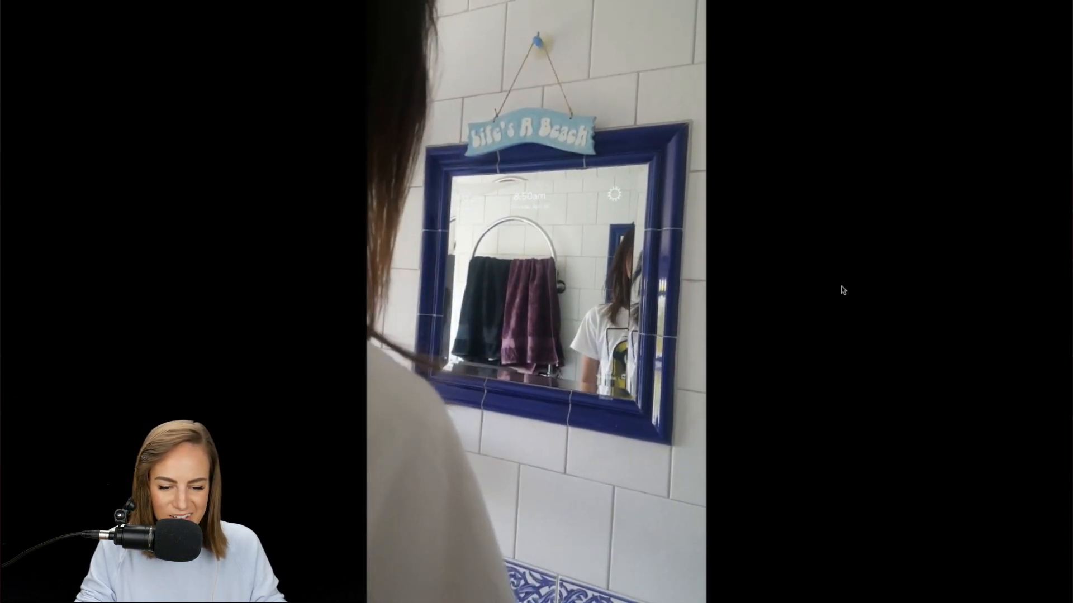
{"action": "left_click", "coordinate": [690, 596]}
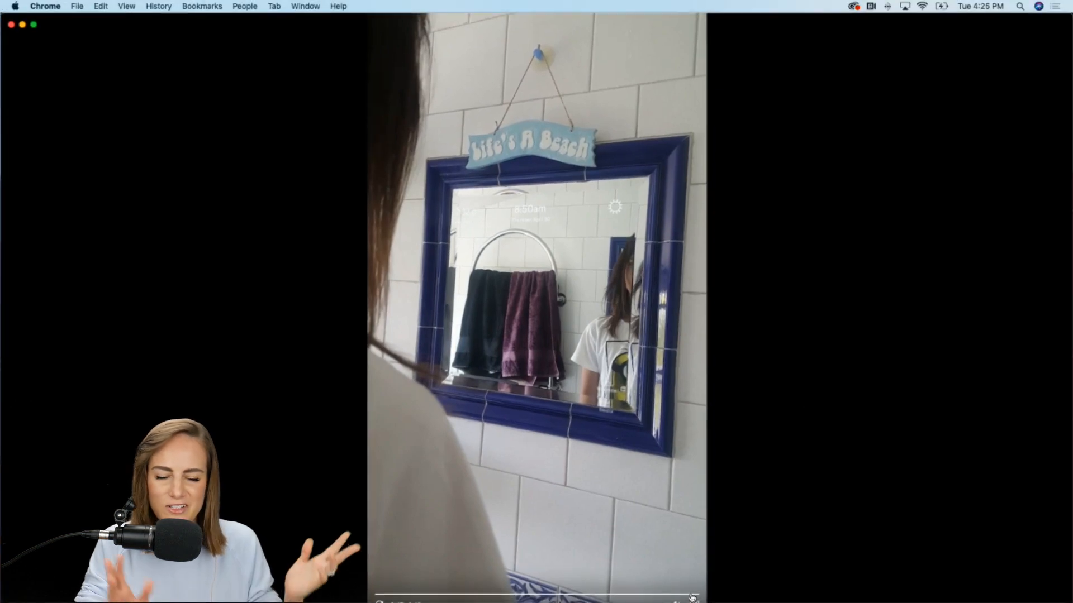
{"action": "scroll", "coordinate": [716, 318], "scroll_direction": "up", "scroll_amount": 5}
{"action": "scroll", "coordinate": [719, 323], "scroll_direction": "up", "scroll_amount": 10}
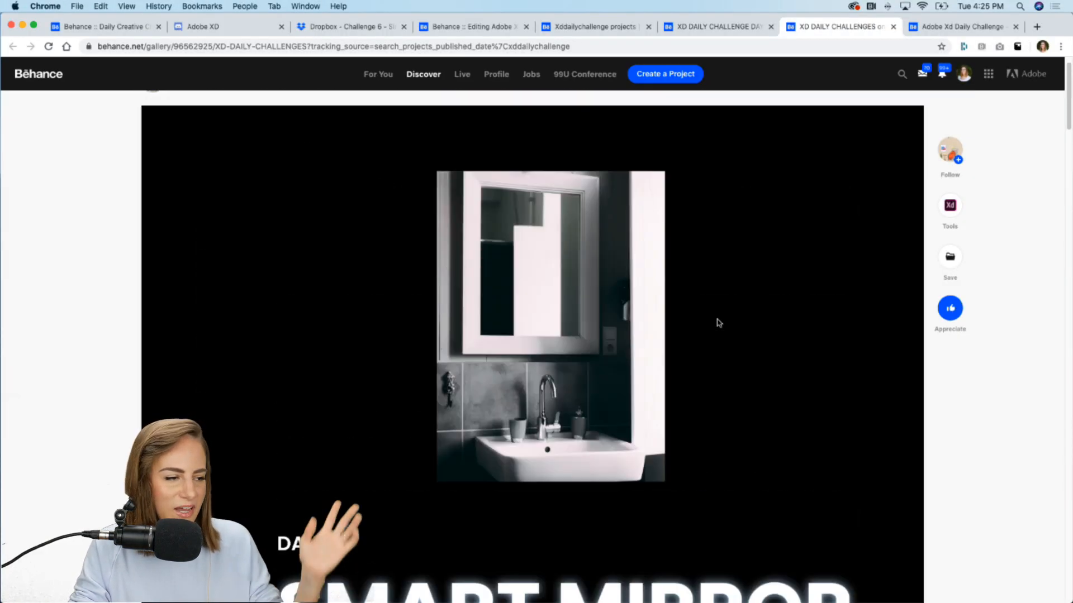